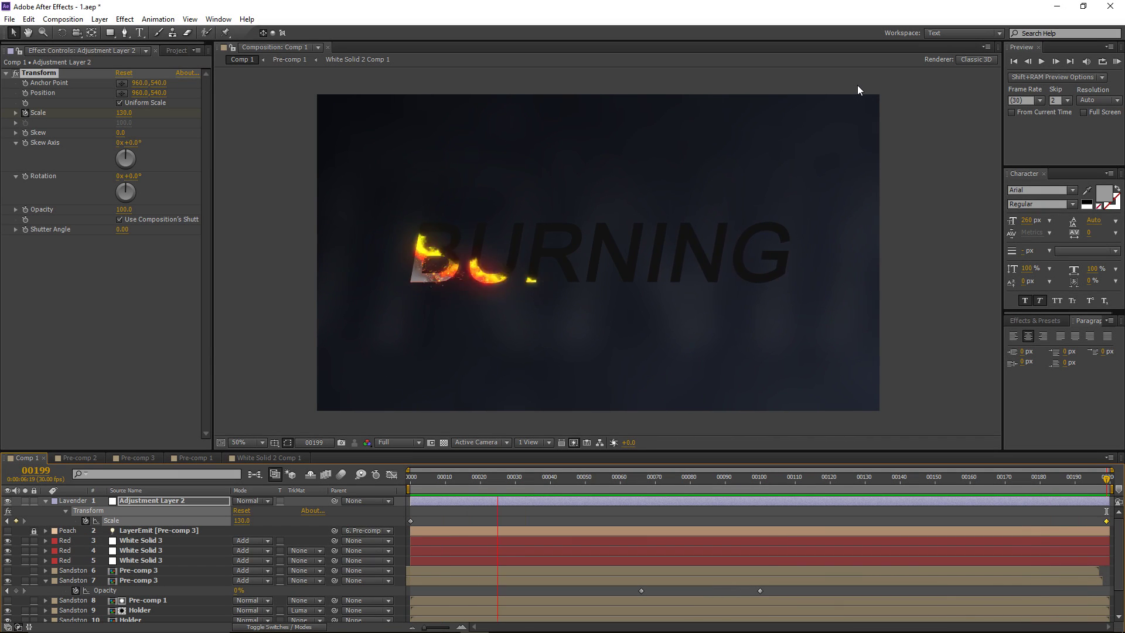
Step: Stop the preview and scrub the burning text animation in Comp 1 back to frame 63
{"action": "key", "text": "space"}
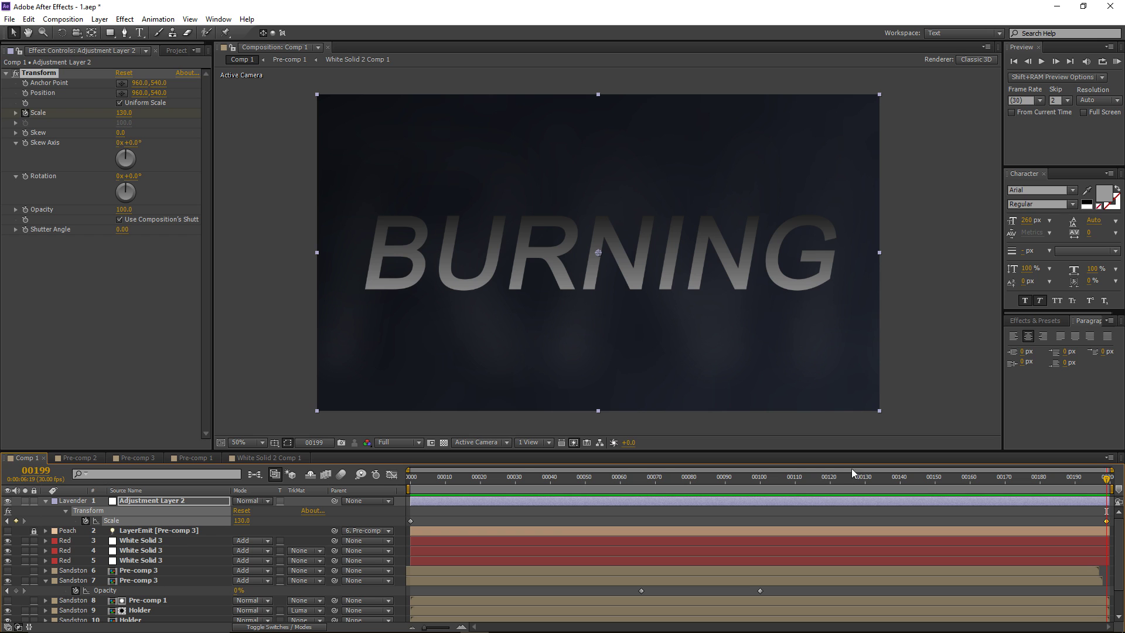
{"action": "mouse_move", "coordinate": [779, 477]}
{"action": "left_mouse_down"}
{"action": "mouse_move", "coordinate": [583, 496]}
{"action": "mouse_move", "coordinate": [470, 492]}
{"action": "mouse_move", "coordinate": [854, 486]}
{"action": "mouse_move", "coordinate": [542, 491]}
{"action": "mouse_move", "coordinate": [611, 494]}
{"action": "mouse_move", "coordinate": [720, 487]}
{"action": "mouse_move", "coordinate": [485, 481]}
{"action": "mouse_move", "coordinate": [969, 488]}
{"action": "mouse_move", "coordinate": [523, 487]}
{"action": "mouse_move", "coordinate": [853, 488]}
{"action": "mouse_move", "coordinate": [630, 488]}
{"action": "left_mouse_up"}
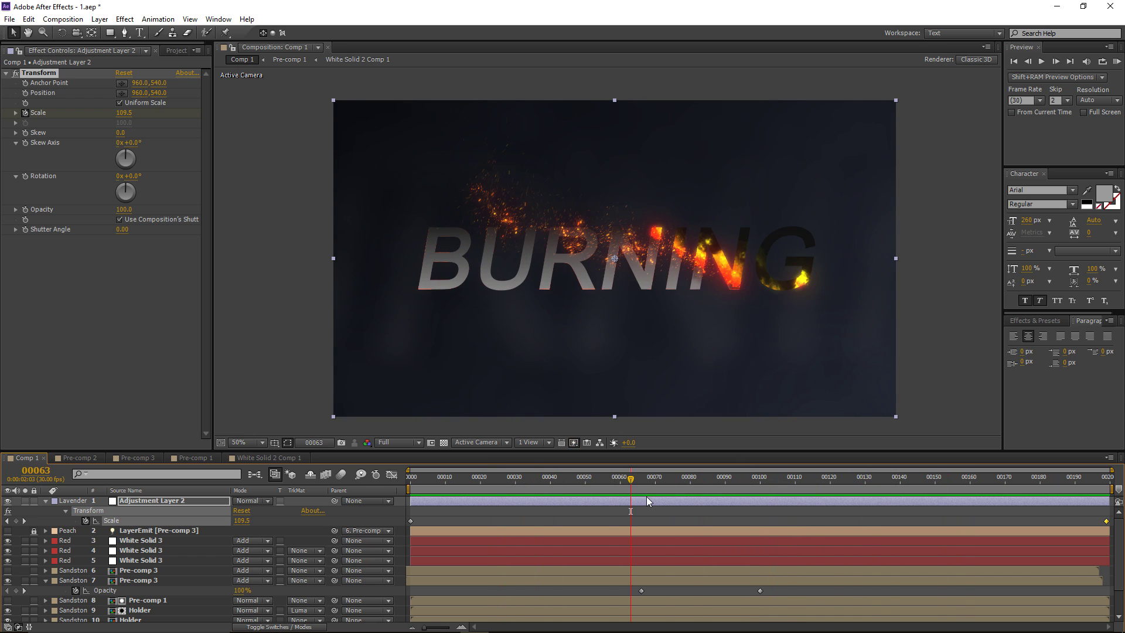
Step: Create a new 1920 x 1080 composition named Main_Comp at 30 fps with a duration of 200 frames
{"action": "left_click", "coordinate": [62, 19]}
{"action": "left_click", "coordinate": [82, 30]}
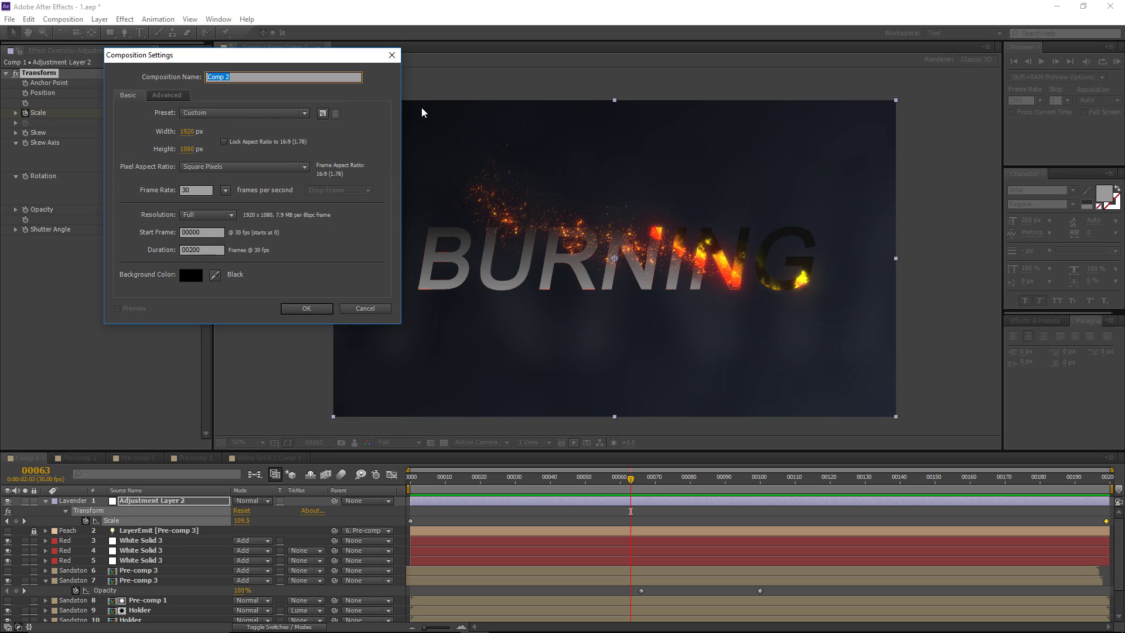
{"action": "key", "text": "BackSpace"}
{"action": "type", "text": "Main_Comp"}
{"action": "left_click_drag", "start_coordinate": [203, 250], "coordinate": [191, 251]}
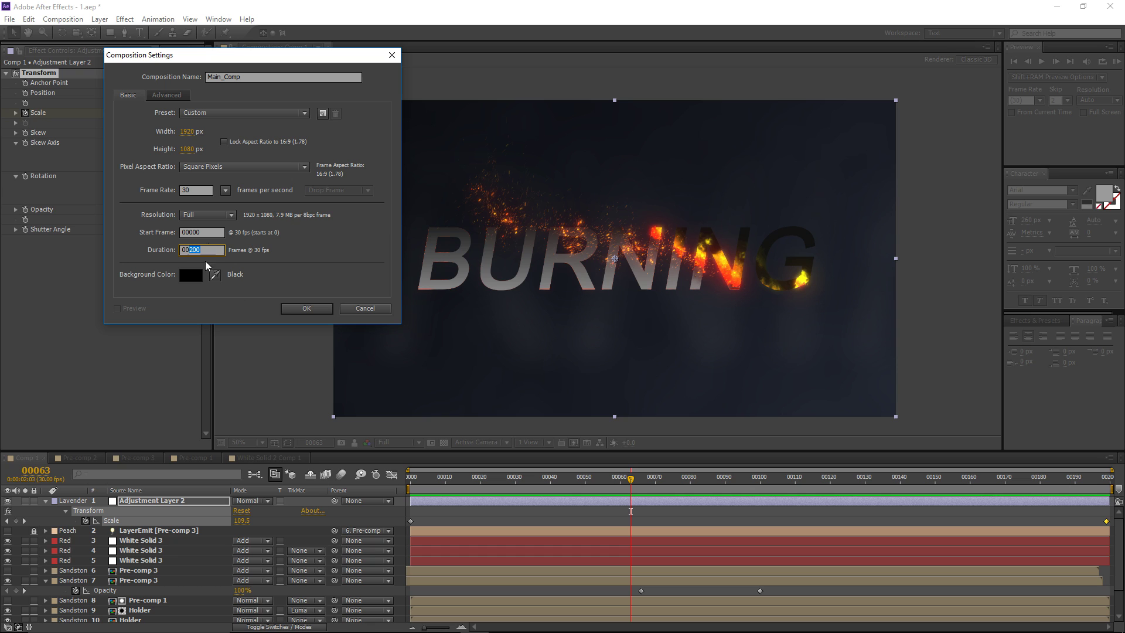
{"action": "left_click", "coordinate": [295, 308]}
Step: Create a comp-sized white solid named Background and apply the Ramp effect to it
{"action": "key", "text": "ctrl+y"}
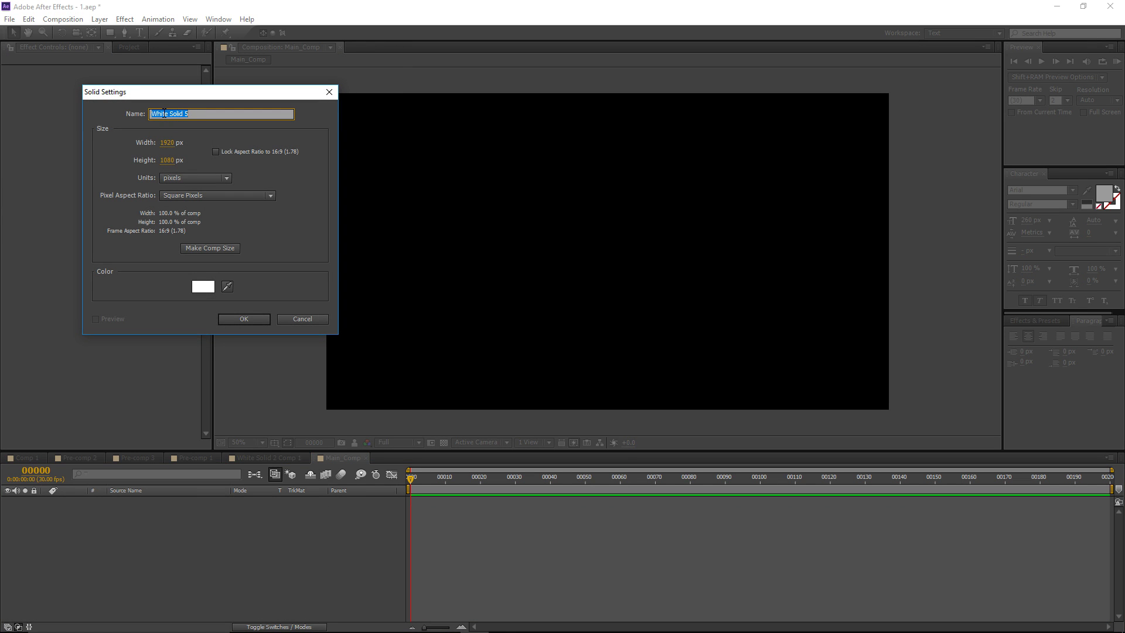
{"action": "type", "text": "Background"}
{"action": "key", "text": "Return"}
{"action": "left_click", "coordinate": [125, 18]}
{"action": "mouse_move", "coordinate": [170, 178]}
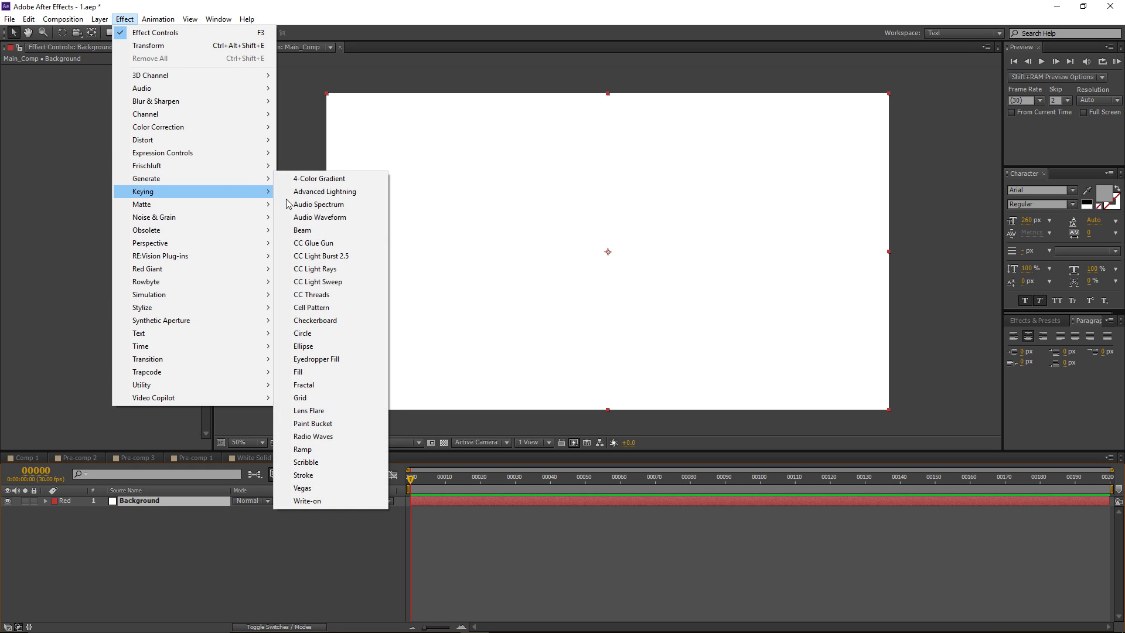
{"action": "left_click", "coordinate": [316, 450]}
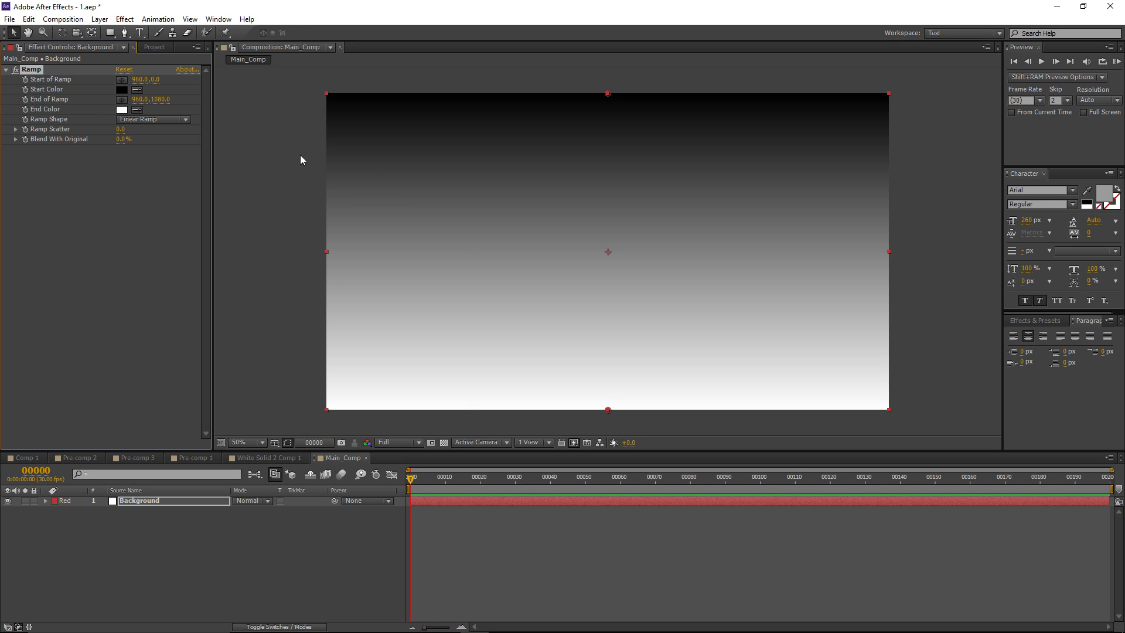
Step: Place the ramp's start point at about -488, -1512 and its end point at about 4216, 3788 for a soft diagonal gradient
{"action": "key", "text": "comma"}
{"action": "key", "text": "comma"}
{"action": "left_click_drag", "start_coordinate": [606, 175], "coordinate": [459, 115]}
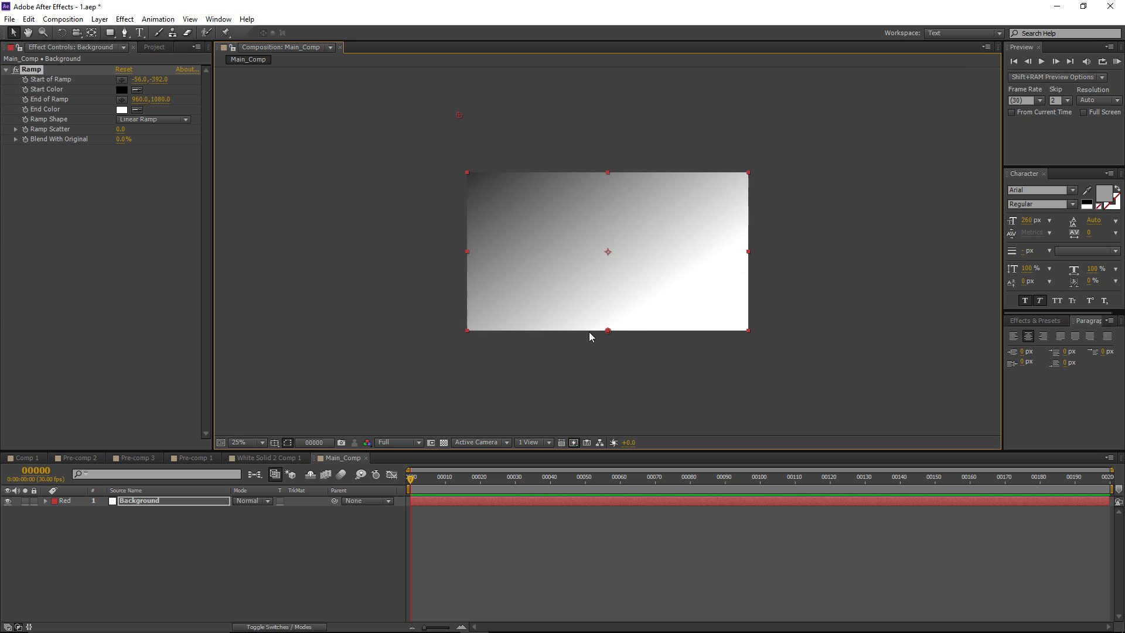
{"action": "left_click_drag", "start_coordinate": [607, 331], "coordinate": [942, 563]}
{"action": "key", "text": "comma"}
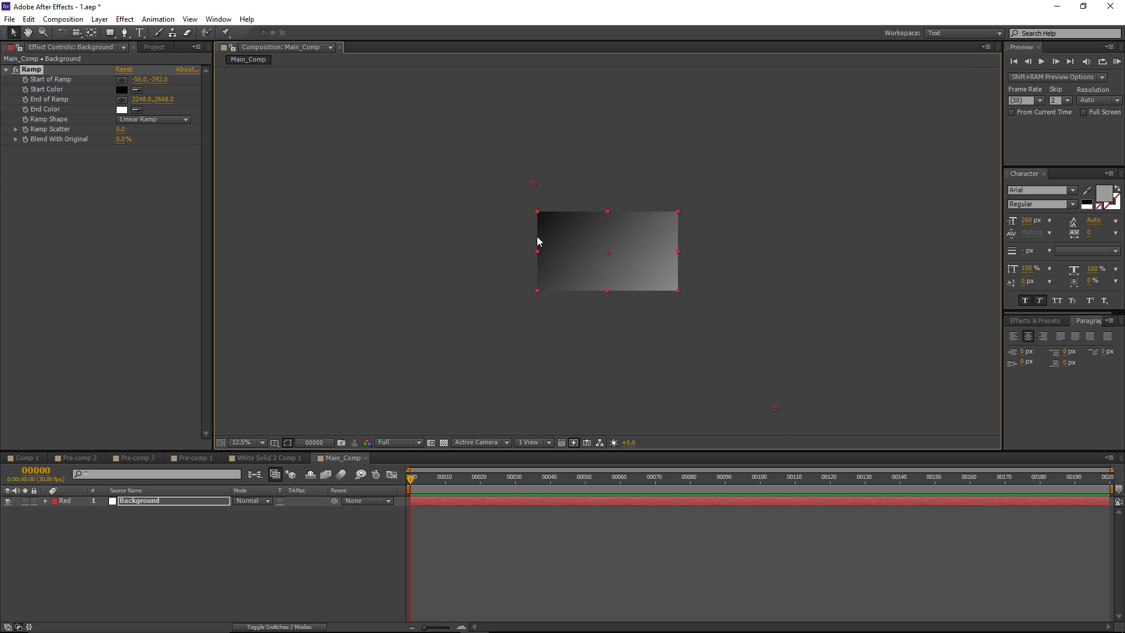
{"action": "left_click_drag", "start_coordinate": [527, 185], "coordinate": [502, 102]}
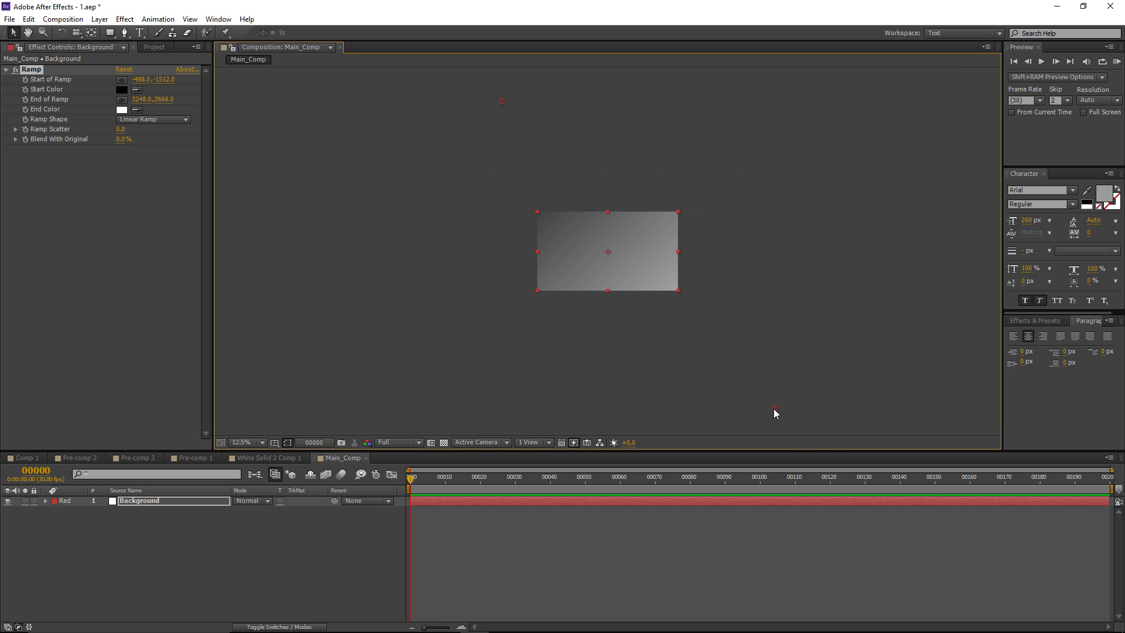
{"action": "left_click_drag", "start_coordinate": [773, 412], "coordinate": [832, 478]}
{"action": "key", "text": "period"}
{"action": "key", "text": "period"}
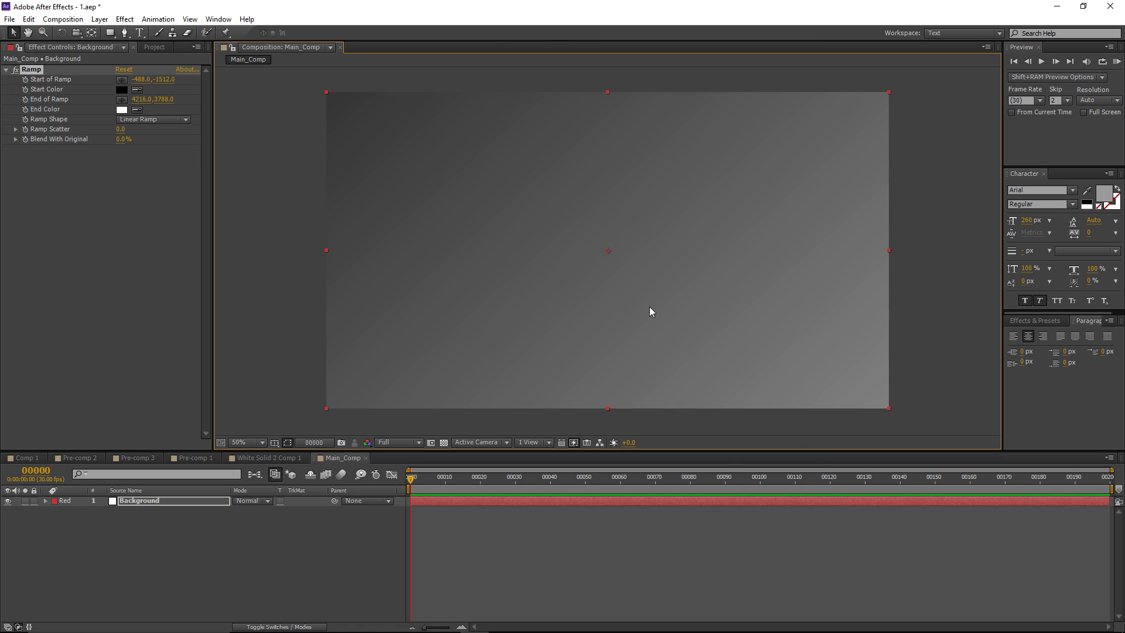
Step: Set the ramp's end color to a muted blue-gray with about 25% saturation and 46% brightness
{"action": "left_click", "coordinate": [121, 110]}
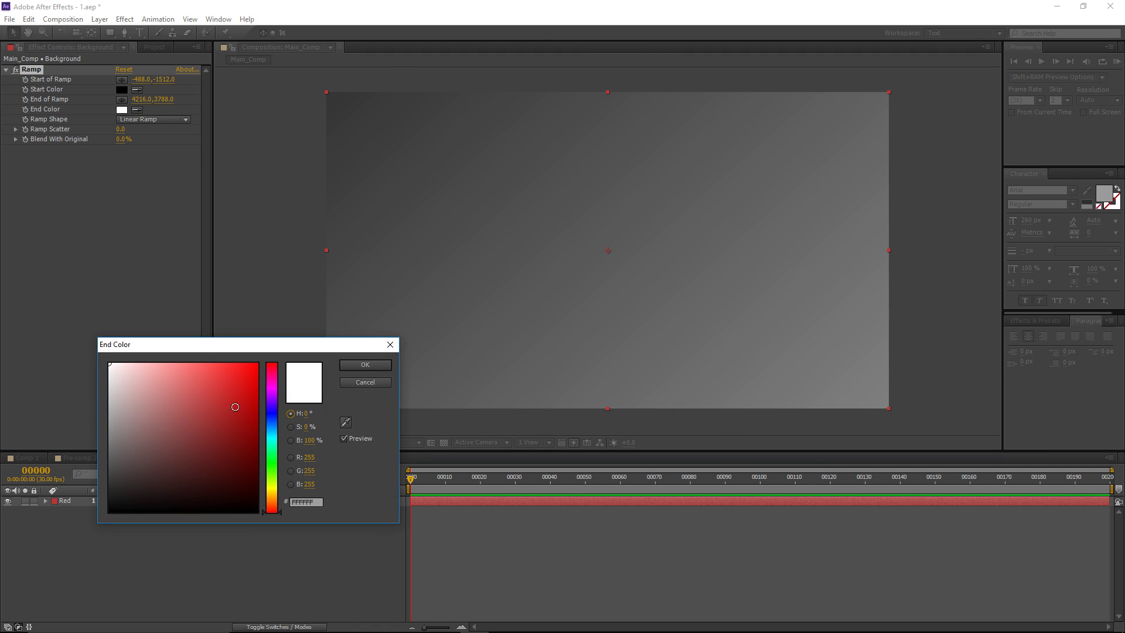
{"action": "left_click", "coordinate": [175, 476]}
{"action": "left_click", "coordinate": [271, 434]}
{"action": "left_click", "coordinate": [145, 443]}
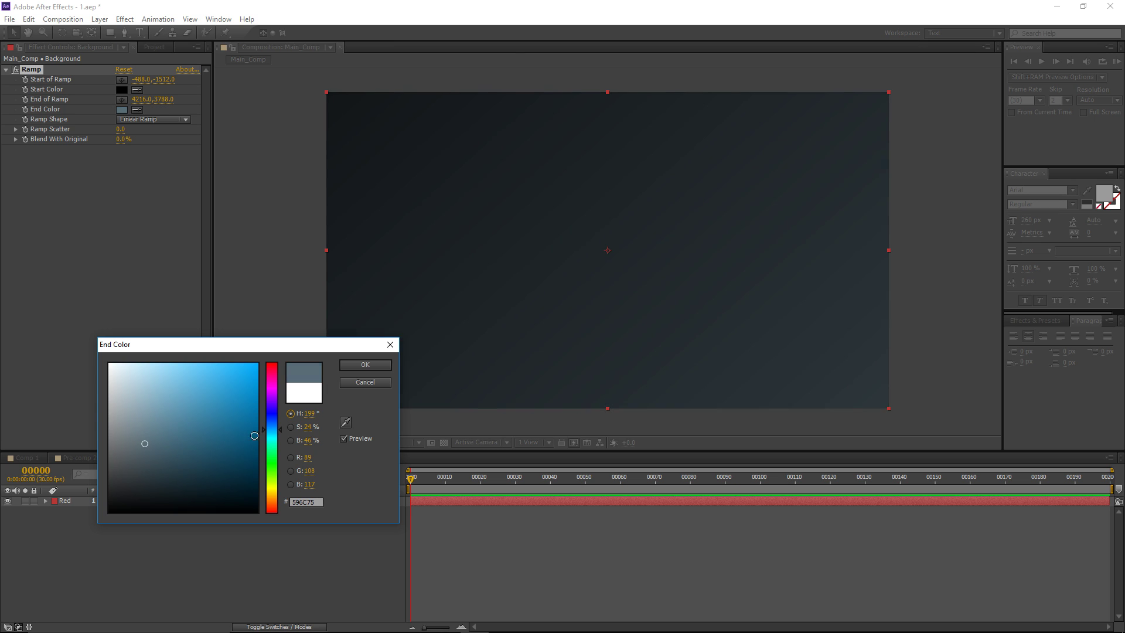
{"action": "left_click", "coordinate": [146, 443]}
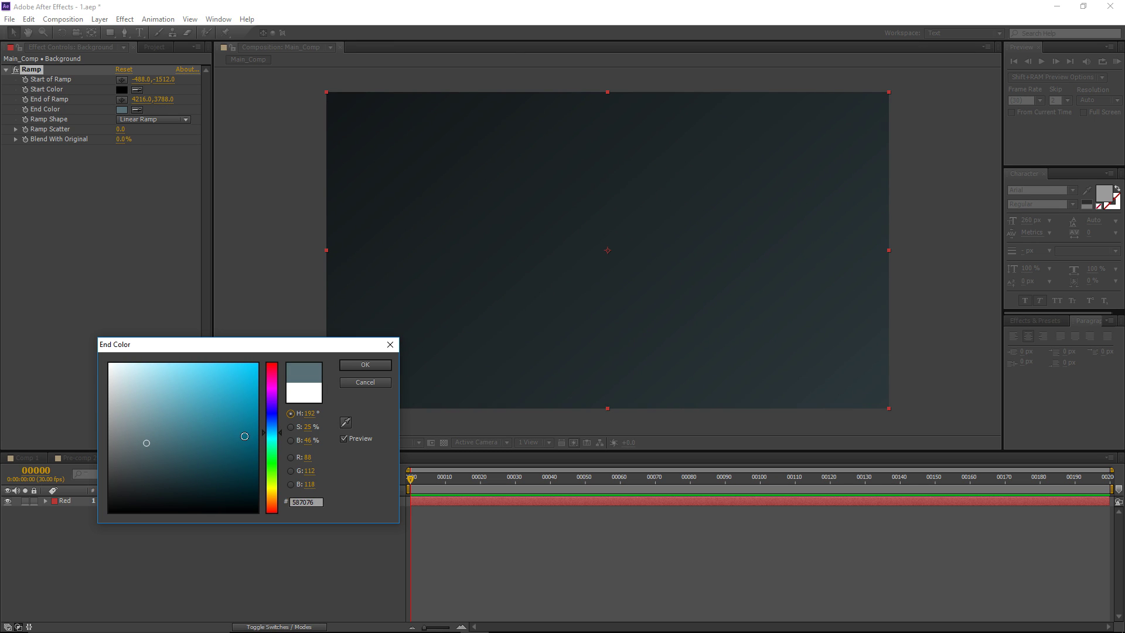
{"action": "left_click_drag", "start_coordinate": [275, 438], "coordinate": [275, 434]}
{"action": "left_click", "coordinate": [353, 364]}
Step: Apply Fractal Noise to the Background layer and set its blending mode to Soft Light
{"action": "scroll", "coordinate": [469, 261], "scroll_direction": "down", "scroll_amount": 3}
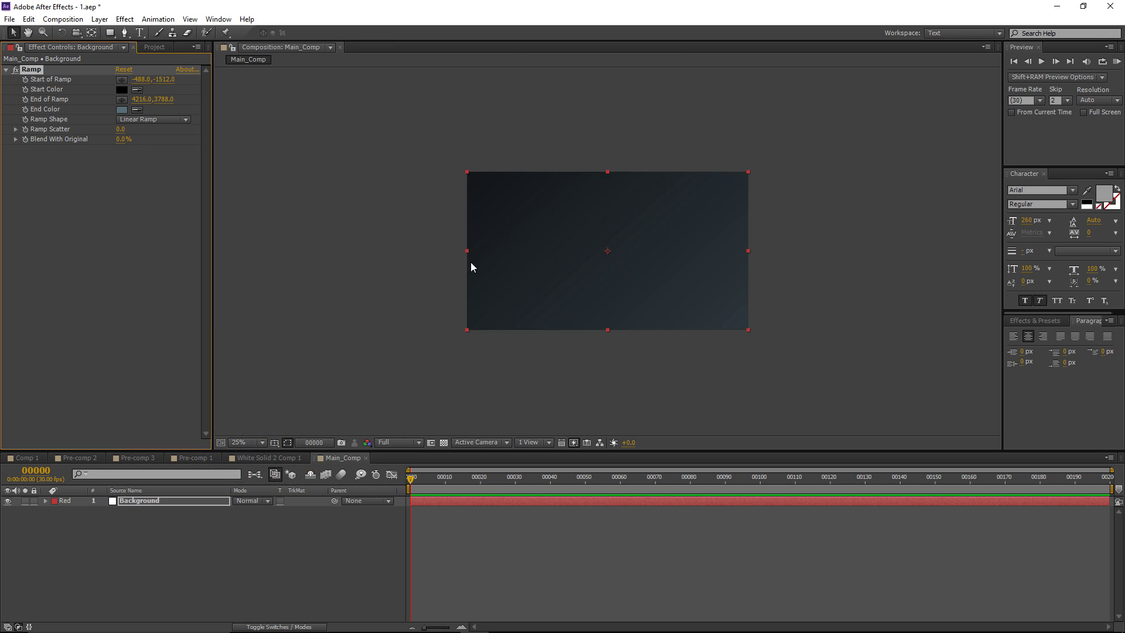
{"action": "scroll", "coordinate": [495, 217], "scroll_direction": "up", "scroll_amount": 2}
{"action": "scroll", "coordinate": [555, 227], "scroll_direction": "up", "scroll_amount": 2}
{"action": "left_click", "coordinate": [554, 227]}
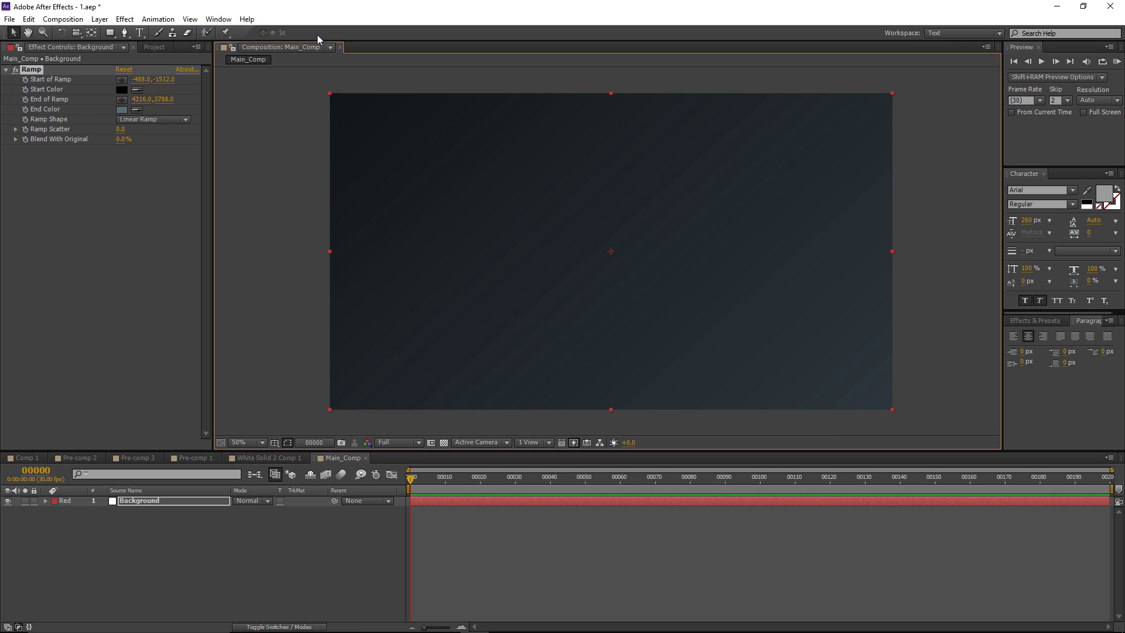
{"action": "left_click", "coordinate": [125, 19]}
{"action": "mouse_move", "coordinate": [198, 223]}
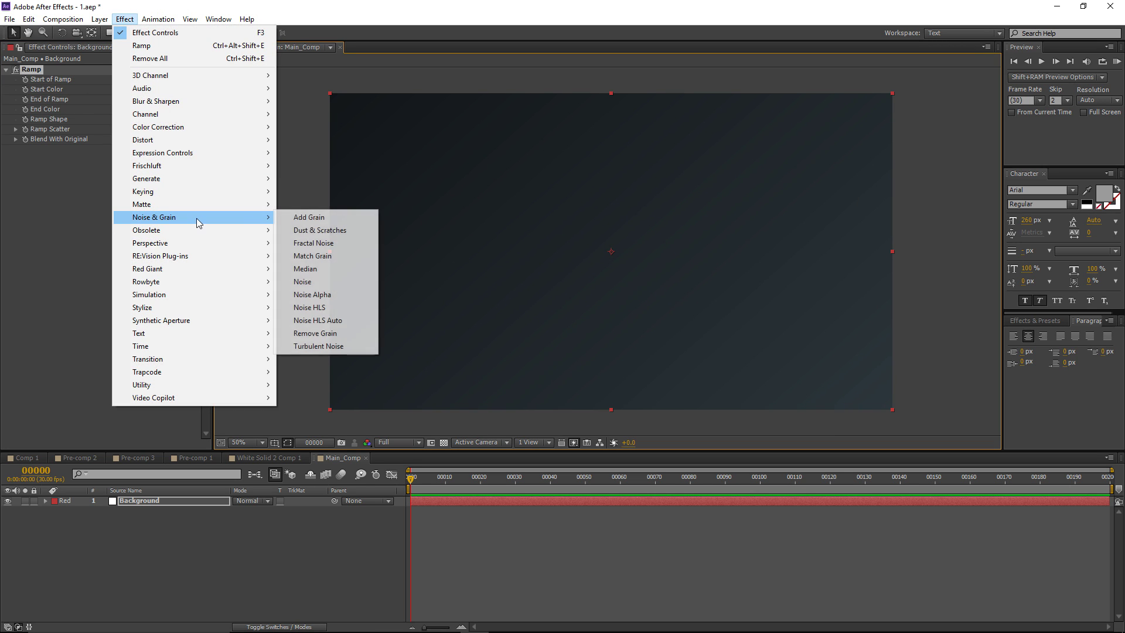
{"action": "left_click", "coordinate": [339, 241]}
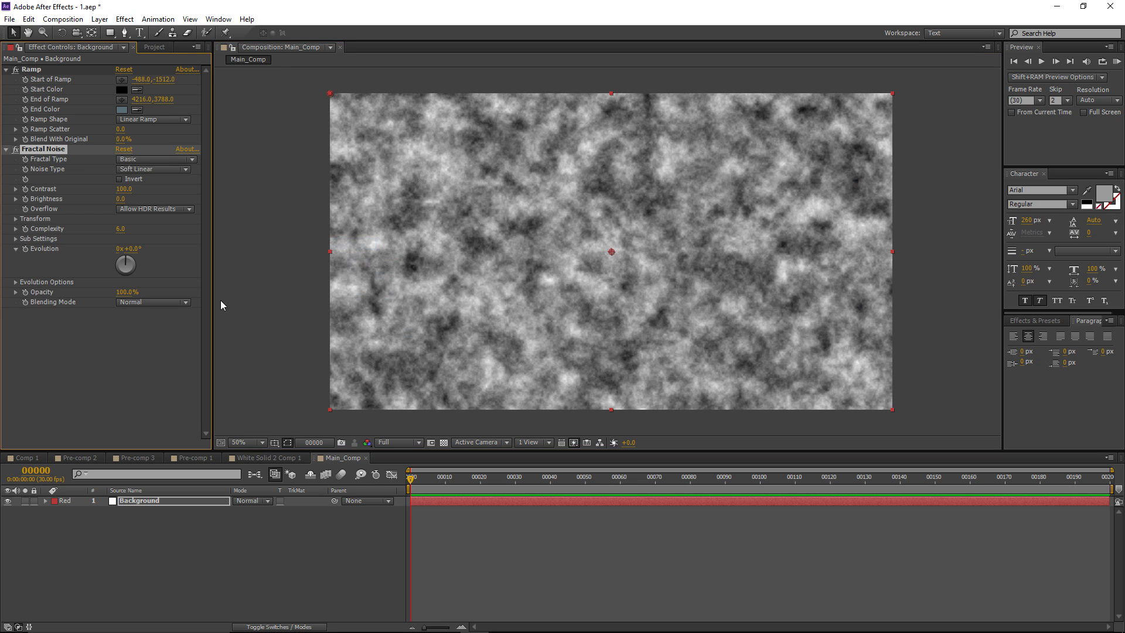
{"action": "left_click", "coordinate": [131, 300]}
{"action": "left_click", "coordinate": [163, 396]}
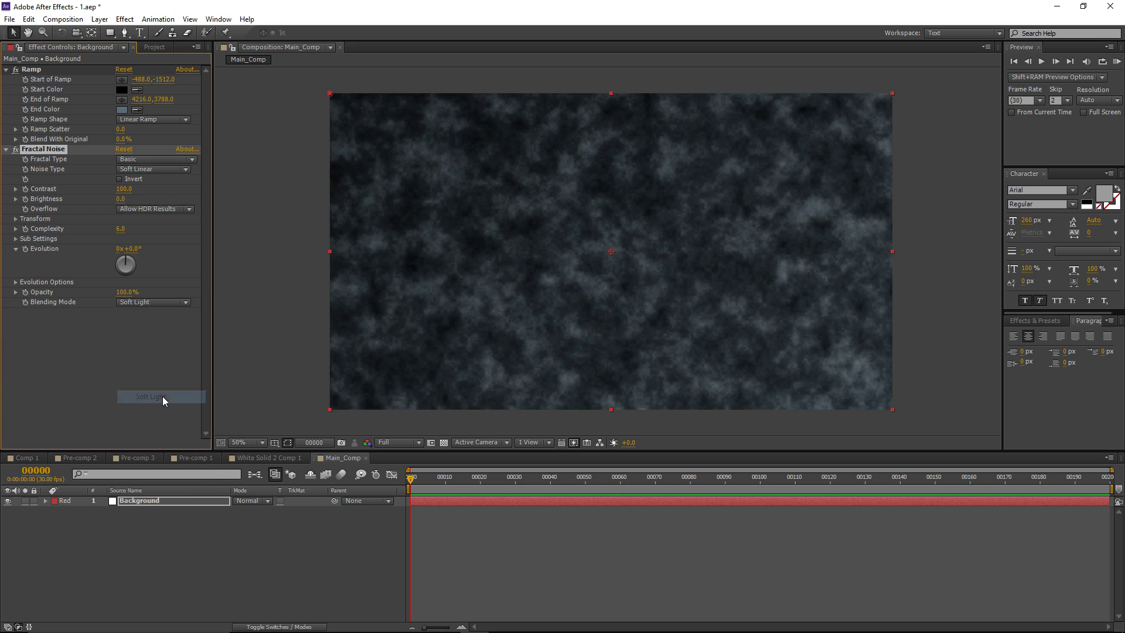
Step: Try Fractal Noise contrast values of 5 and 15 and inspect the background texture up close
{"action": "left_click", "coordinate": [126, 189]}
{"action": "type", "text": "5"}
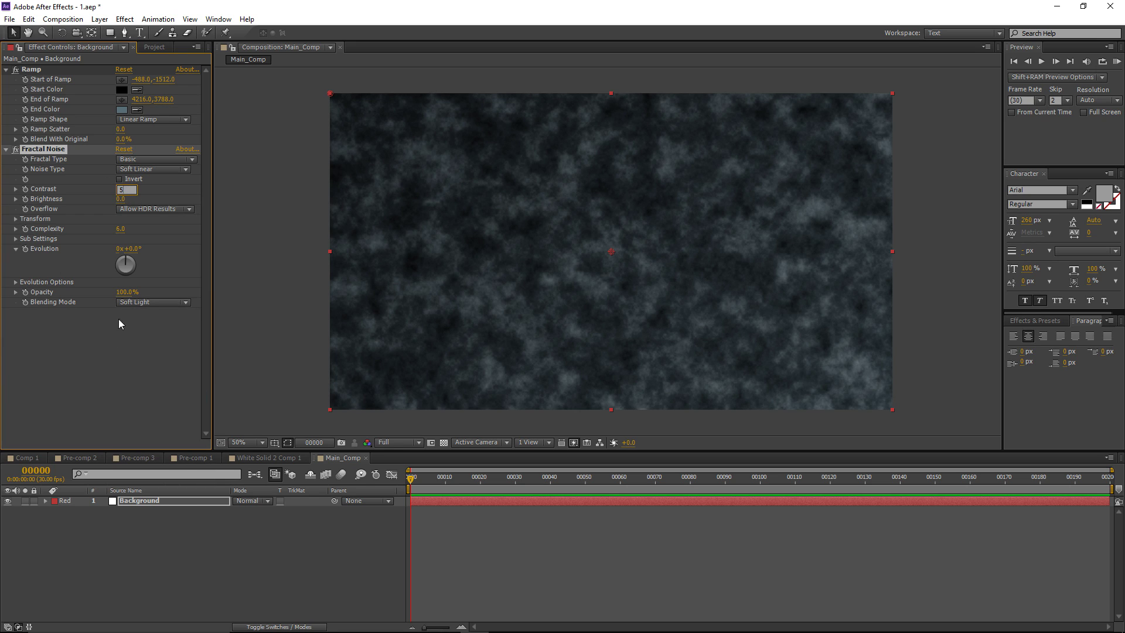
{"action": "left_click", "coordinate": [116, 338]}
{"action": "left_click", "coordinate": [121, 190]}
{"action": "type", "text": "12"}
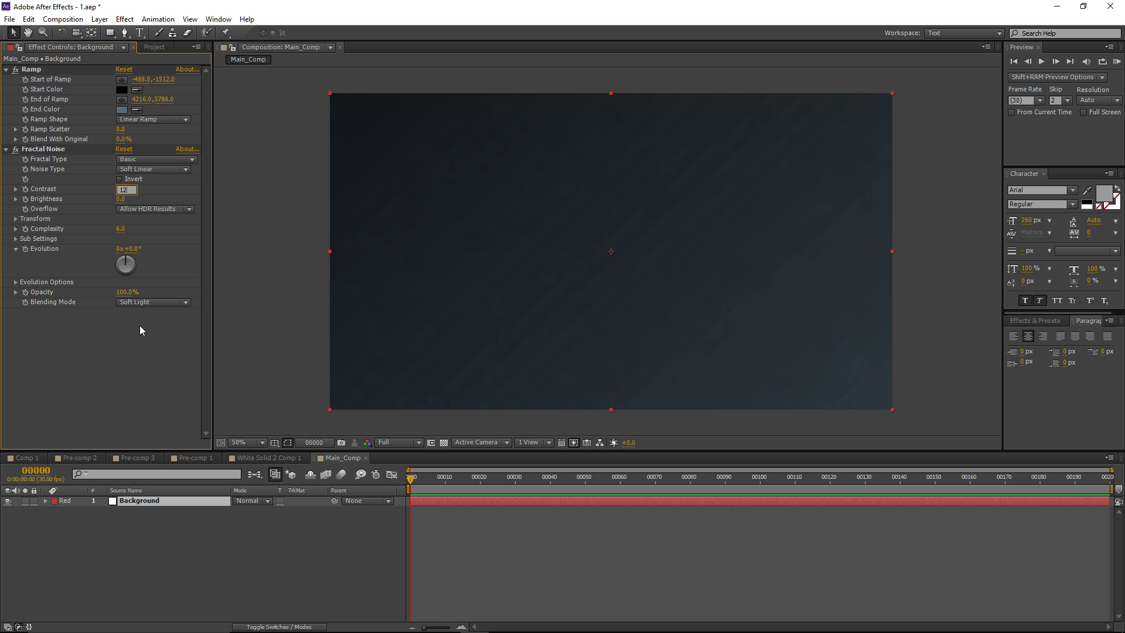
{"action": "type", "text": "5"}
{"action": "key", "text": "Return"}
{"action": "scroll", "coordinate": [491, 203], "scroll_direction": "up", "scroll_amount": 2}
{"action": "left_click_drag", "start_coordinate": [434, 195], "coordinate": [803, 118]}
{"action": "right_click", "coordinate": [844, 129]}
{"action": "left_click", "coordinate": [682, 5]}
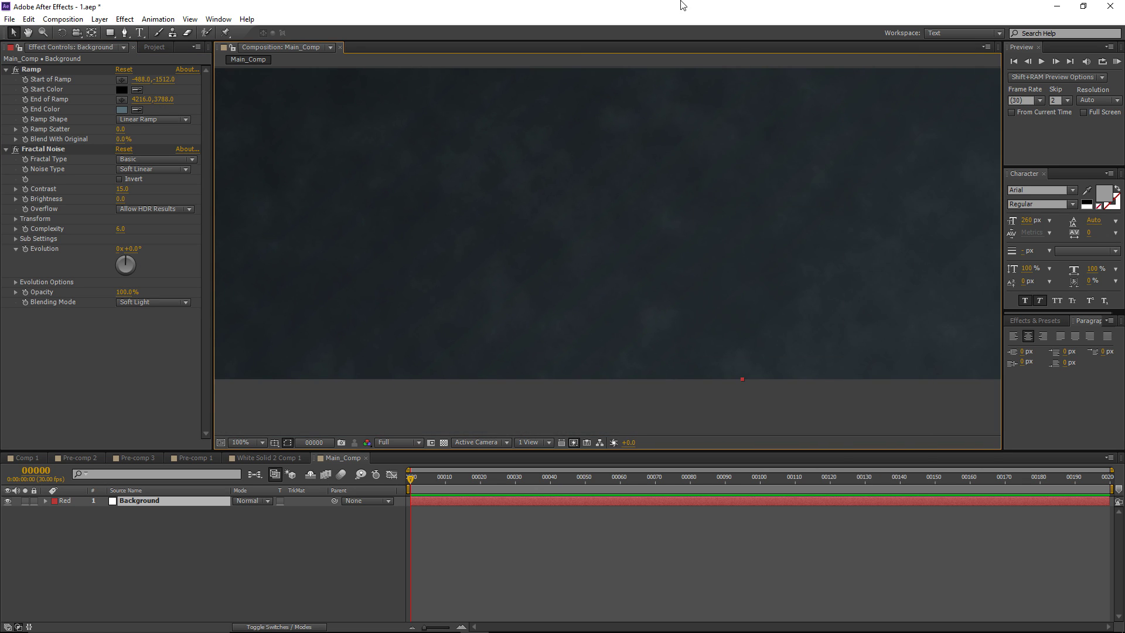
{"action": "scroll", "coordinate": [515, 185], "scroll_direction": "down", "scroll_amount": 2}
{"action": "left_click_drag", "start_coordinate": [640, 163], "coordinate": [594, 244]}
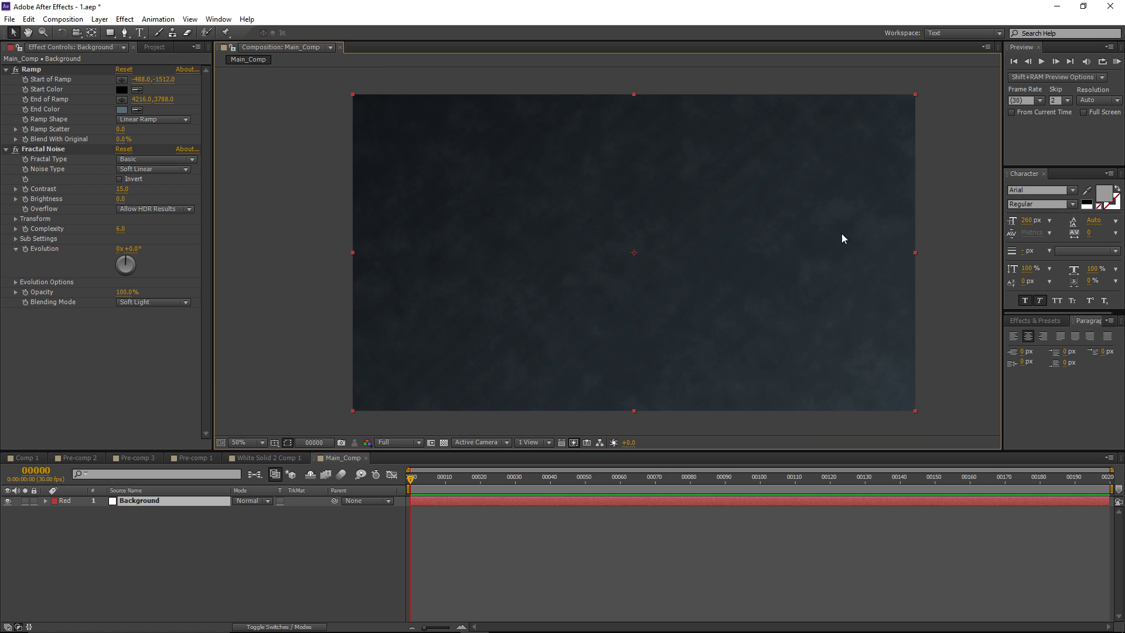
Step: Set the project's color depth to 16 bits per channel
{"action": "left_click", "coordinate": [153, 47]}
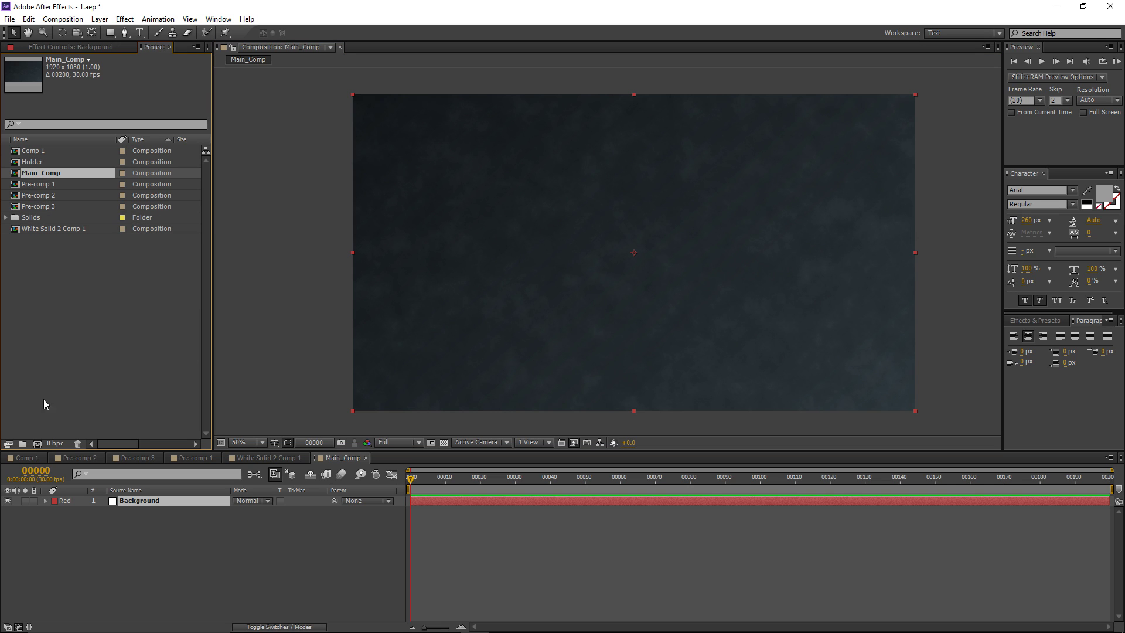
{"action": "left_click", "coordinate": [60, 442]}
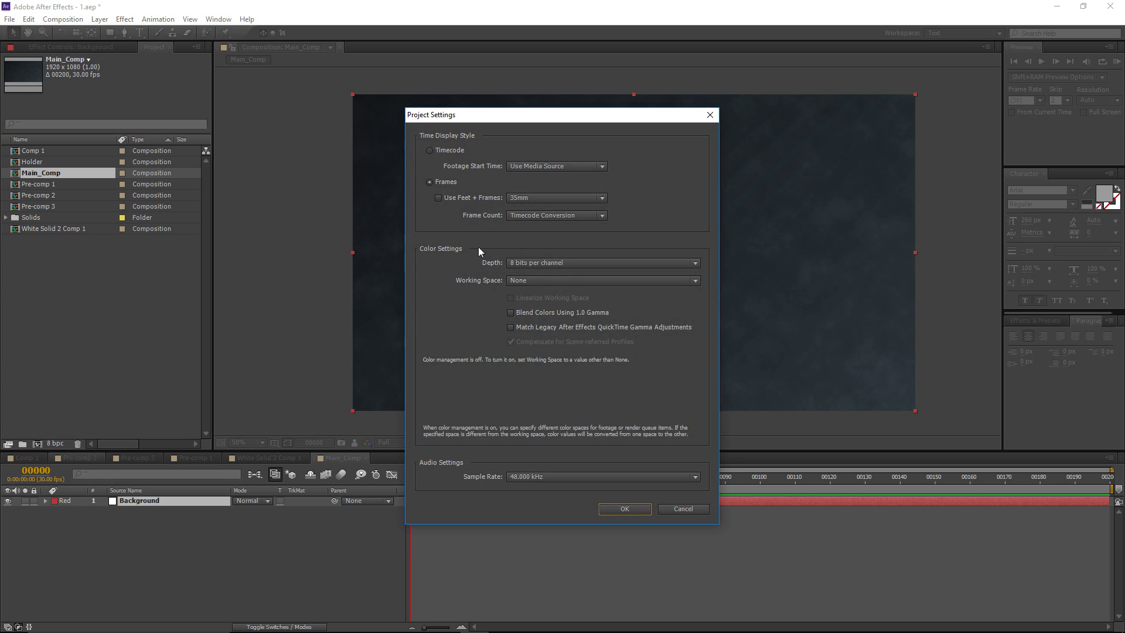
{"action": "left_click", "coordinate": [566, 262]}
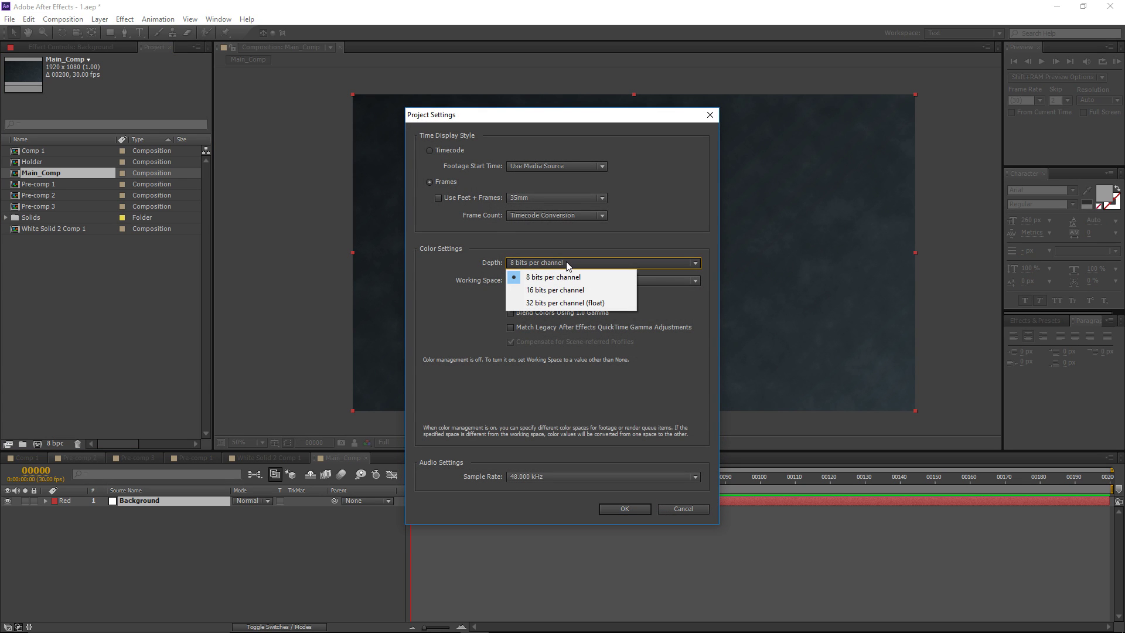
{"action": "left_click", "coordinate": [570, 290]}
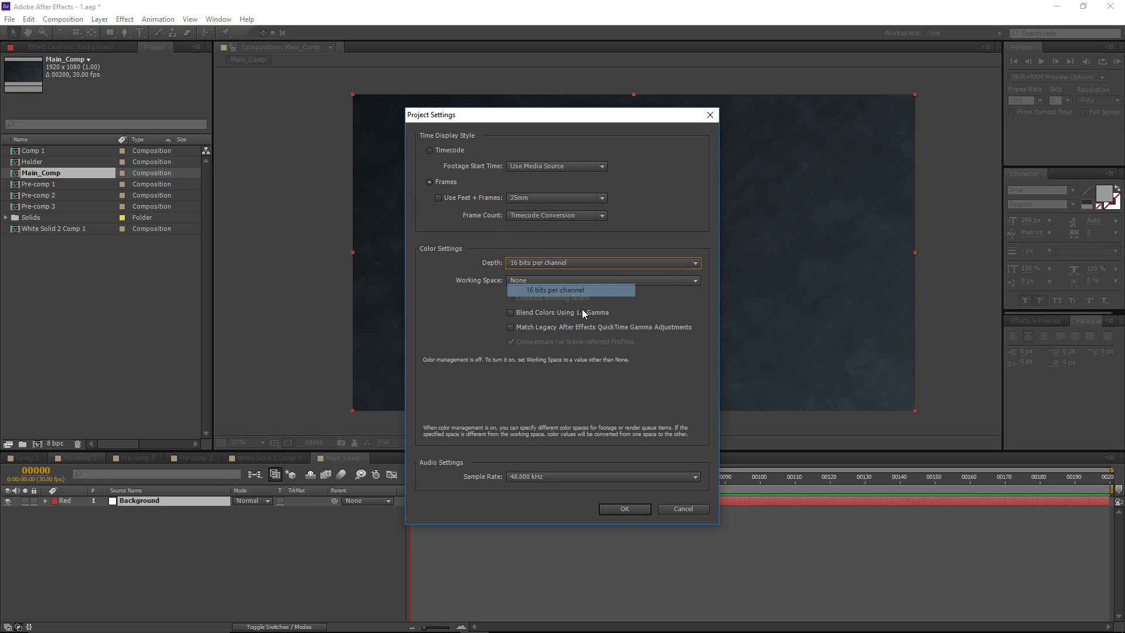
{"action": "left_click", "coordinate": [624, 509]}
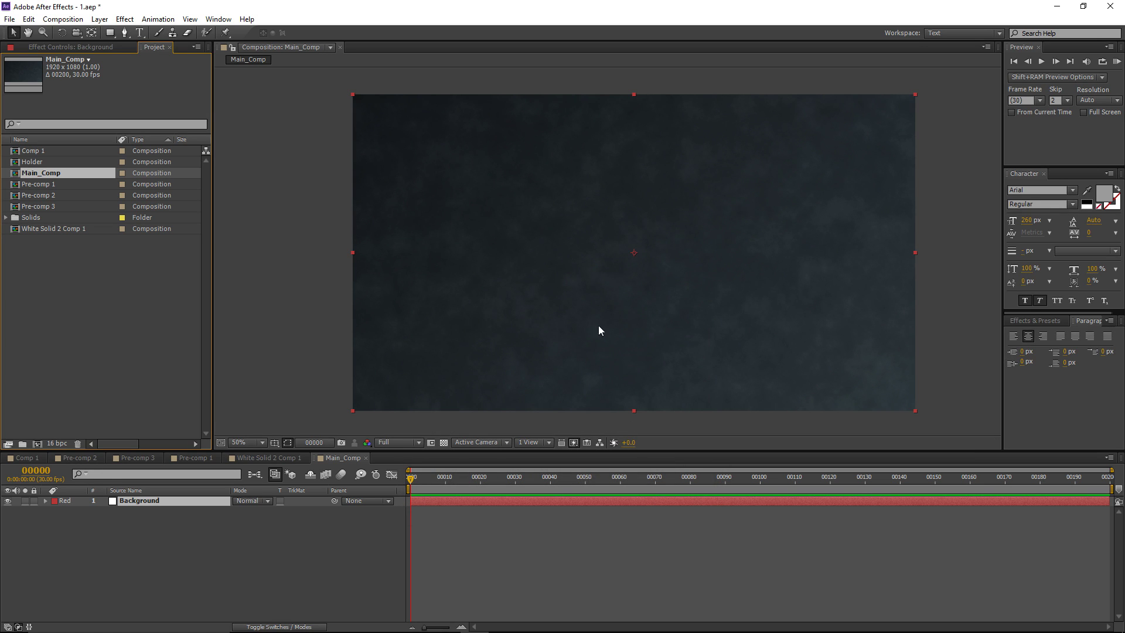
Step: Set the Background's Fractal Noise contrast to 10 and its complexity to 2
{"action": "left_click", "coordinate": [36, 47]}
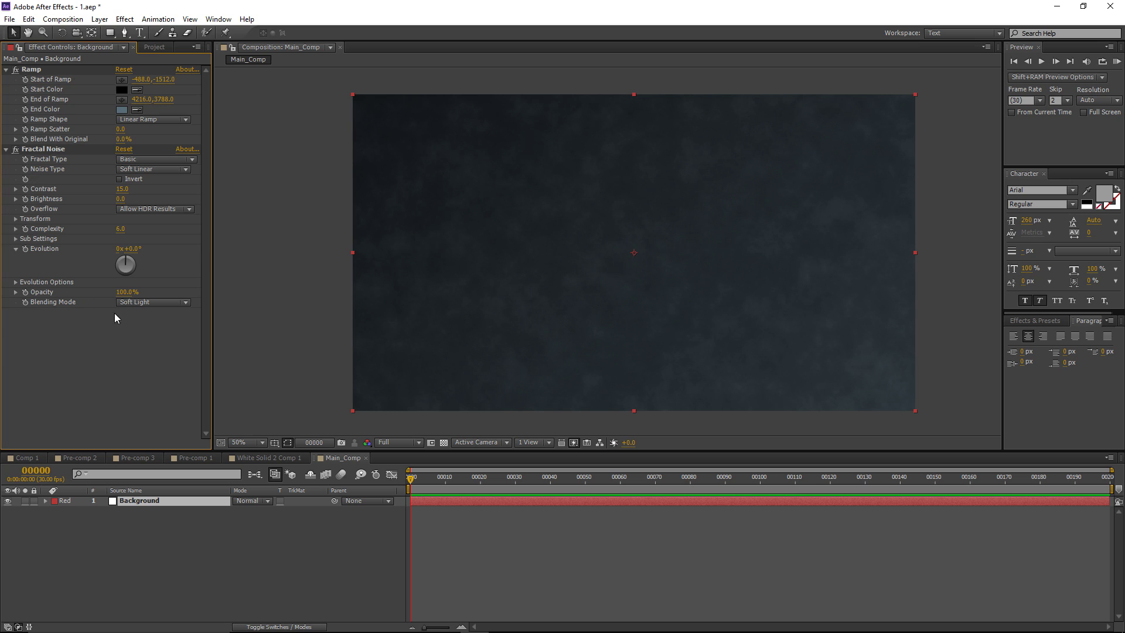
{"action": "left_click", "coordinate": [123, 189]}
{"action": "type", "text": "10"}
{"action": "key", "text": "Return"}
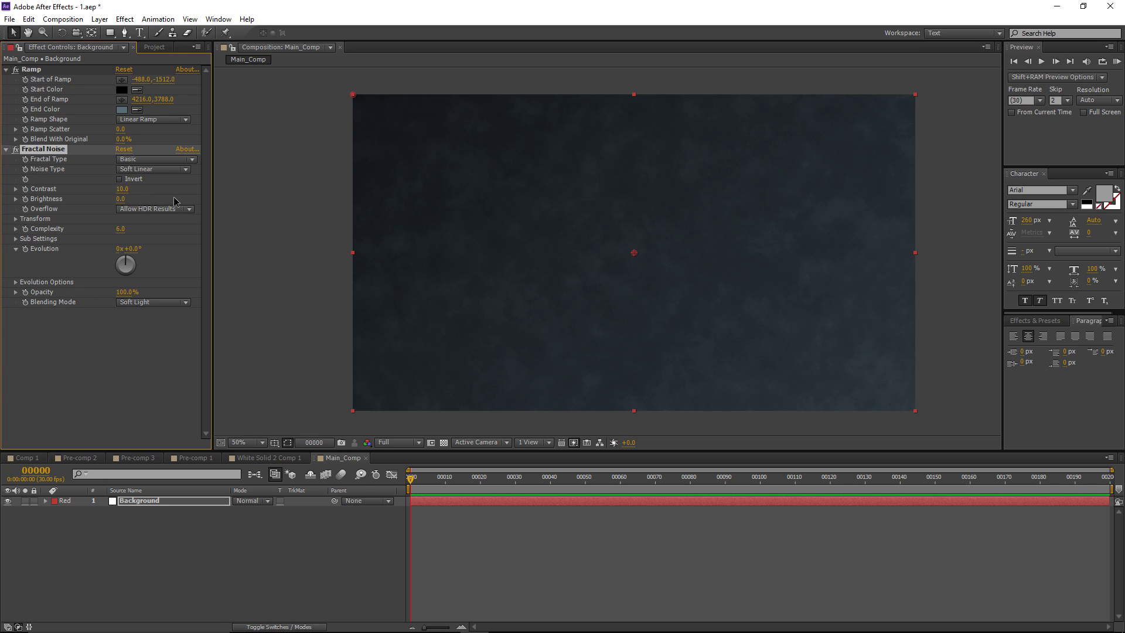
{"action": "left_click", "coordinate": [119, 229]}
{"action": "type", "text": "2"}
{"action": "key", "text": "Return"}
Step: Enlarge the Fractal Noise pattern by setting its transform scale to 370
{"action": "left_click", "coordinate": [15, 218]}
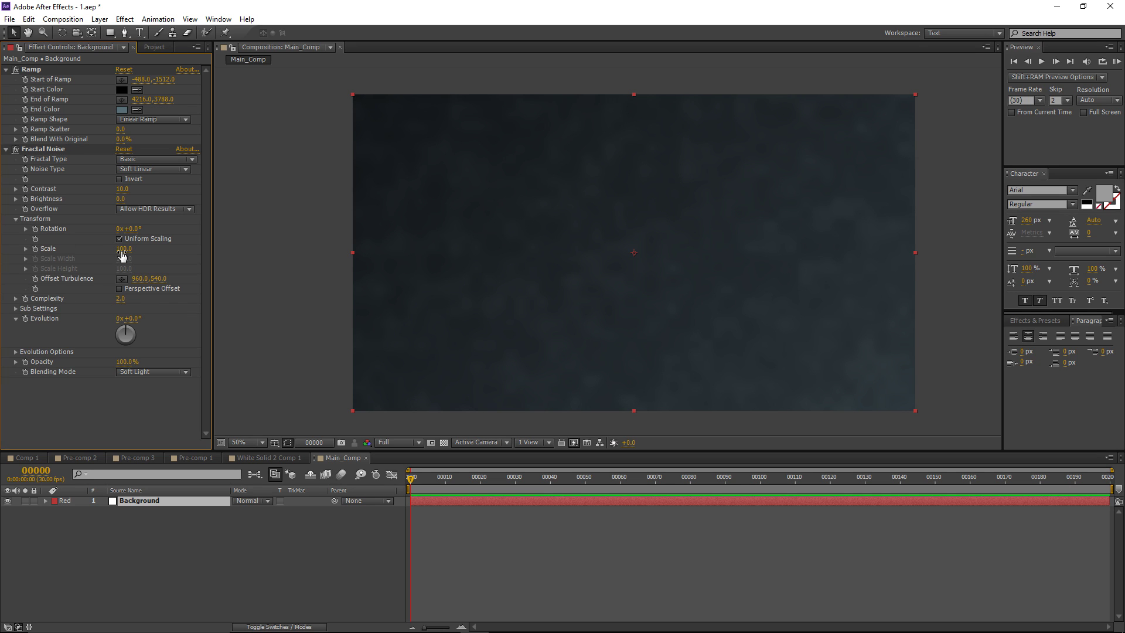
{"action": "left_click", "coordinate": [26, 248]}
{"action": "left_click_drag", "start_coordinate": [124, 249], "coordinate": [207, 241]}
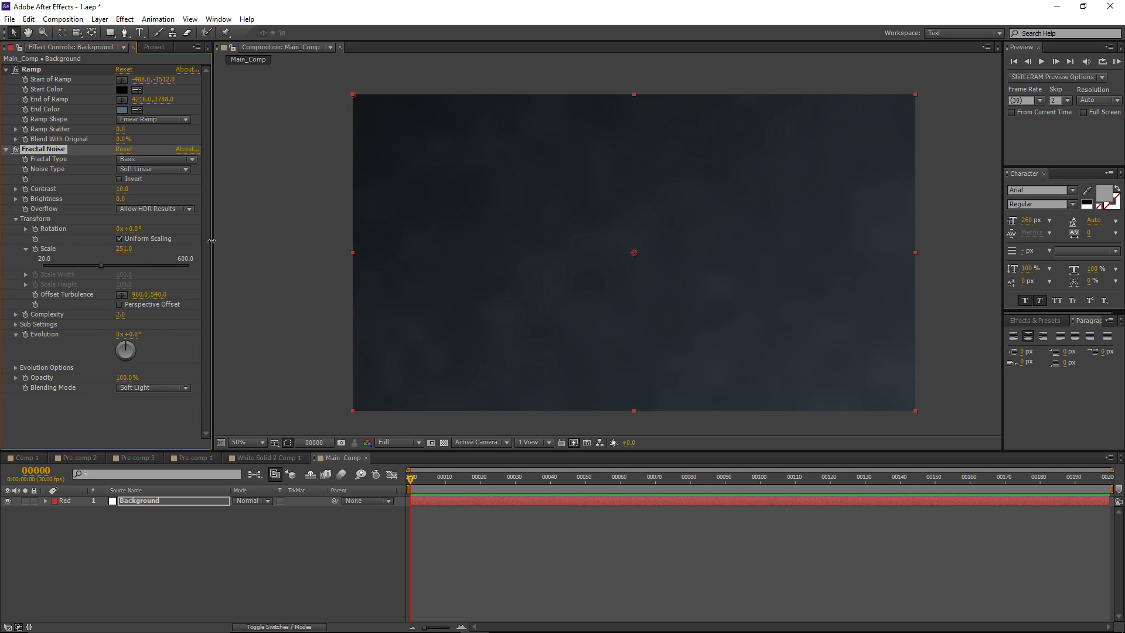
{"action": "left_click_drag", "start_coordinate": [139, 242], "coordinate": [67, 264]}
Step: Apply Fast Blur to the Background with Repeat Edge Pixels enabled and a blurriness of 156
{"action": "left_click", "coordinate": [125, 19]}
{"action": "mouse_move", "coordinate": [151, 106]}
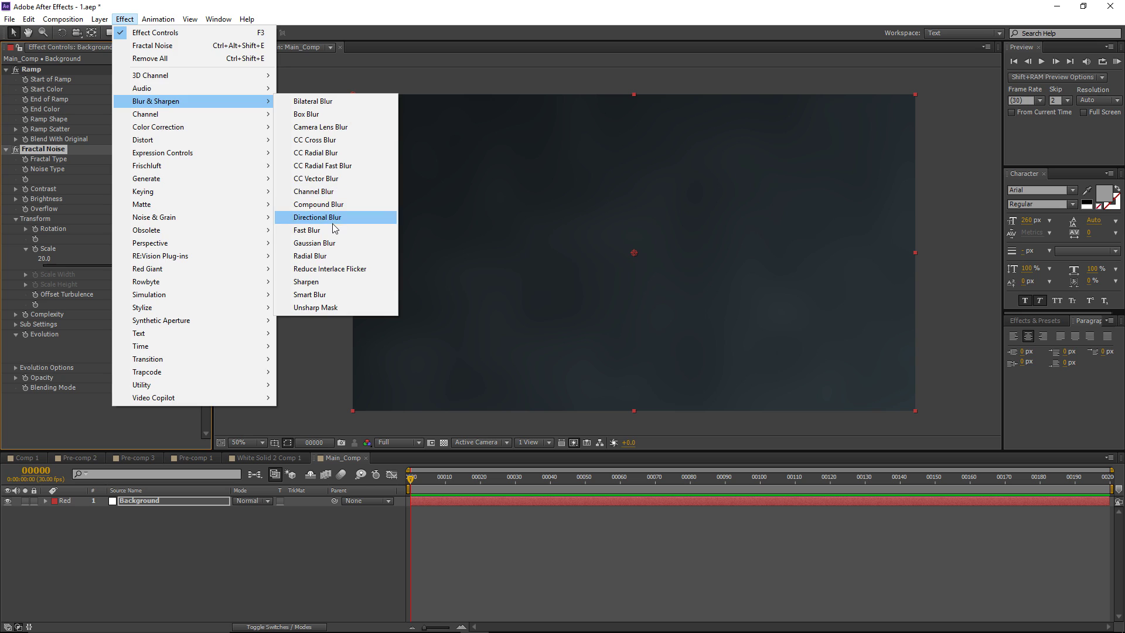
{"action": "left_click", "coordinate": [311, 230]}
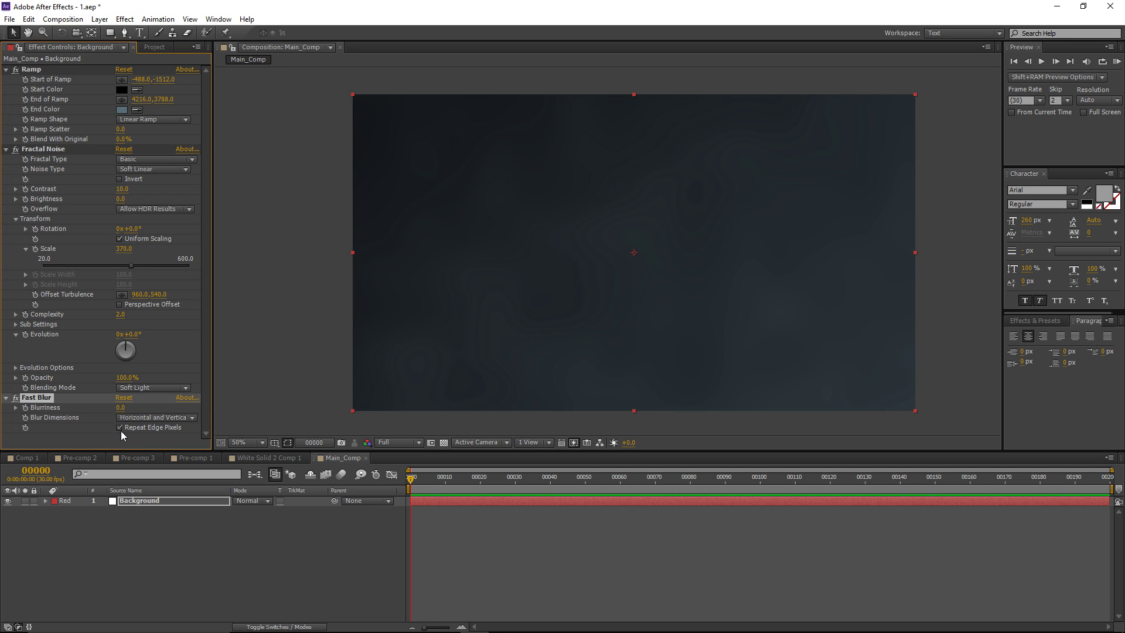
{"action": "left_click_drag", "start_coordinate": [121, 407], "coordinate": [207, 403]}
{"action": "left_click", "coordinate": [15, 149]}
{"action": "key", "text": "comma"}
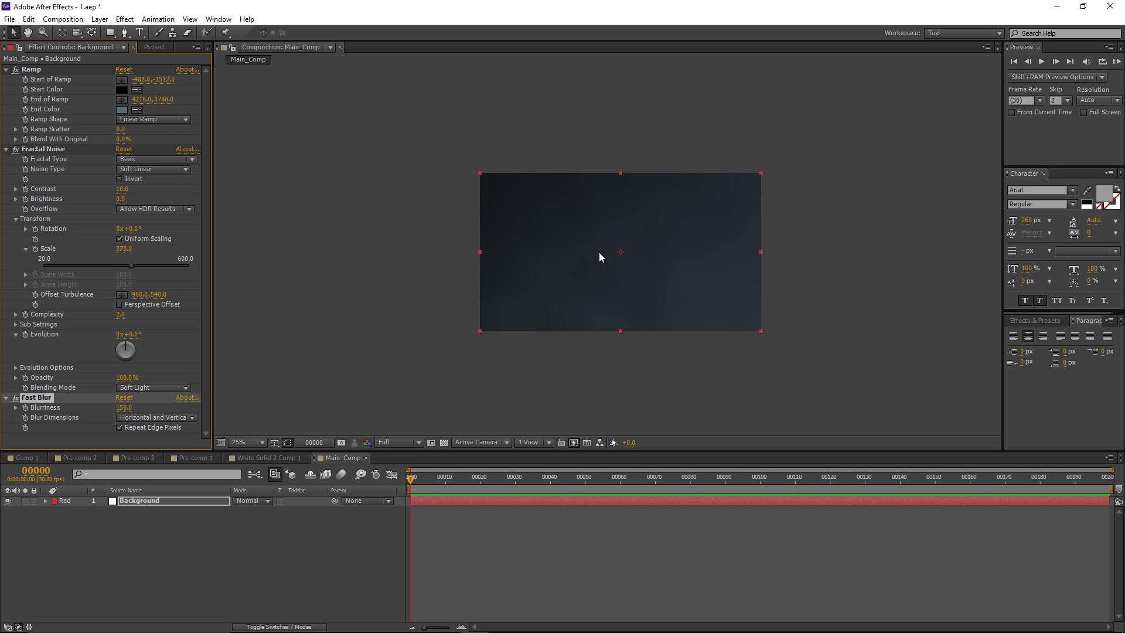
Step: Add a text layer reading BURNING to Main_Comp above the Background
{"action": "key", "text": "period"}
{"action": "key", "text": "ctrl+shift+a"}
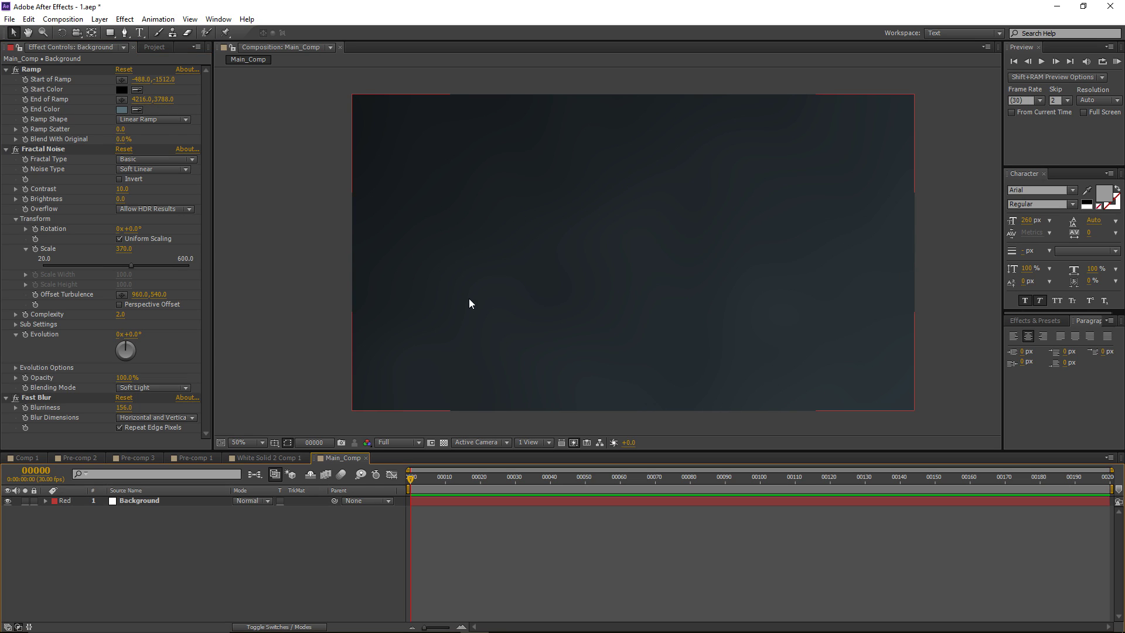
{"action": "left_click", "coordinate": [139, 33]}
{"action": "left_click", "coordinate": [509, 227]}
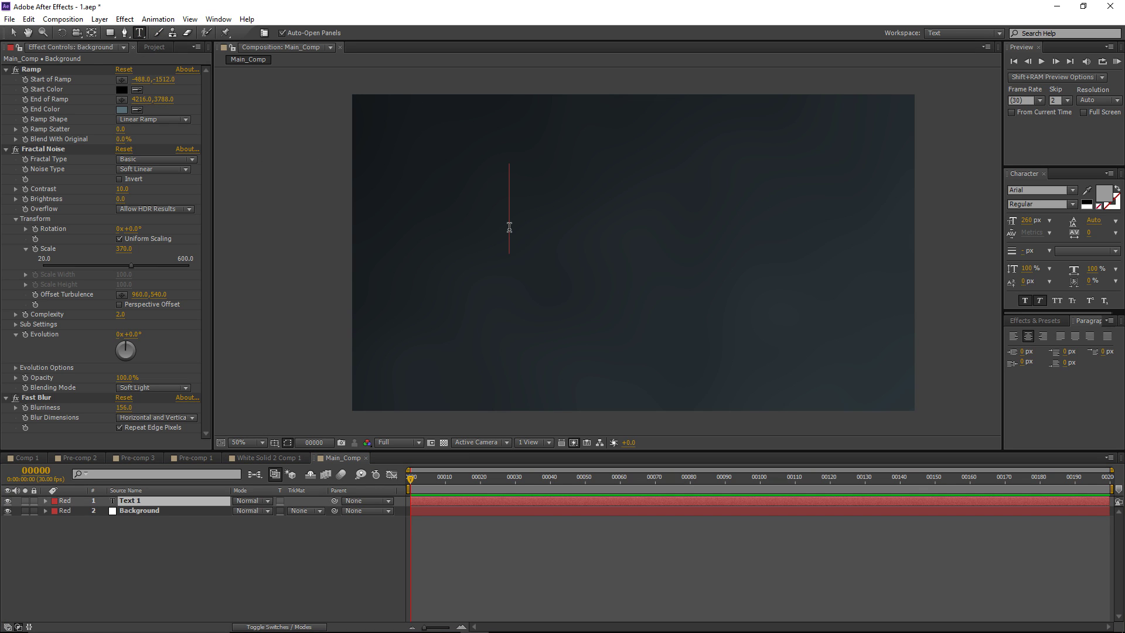
{"action": "type", "text": "BURNING"}
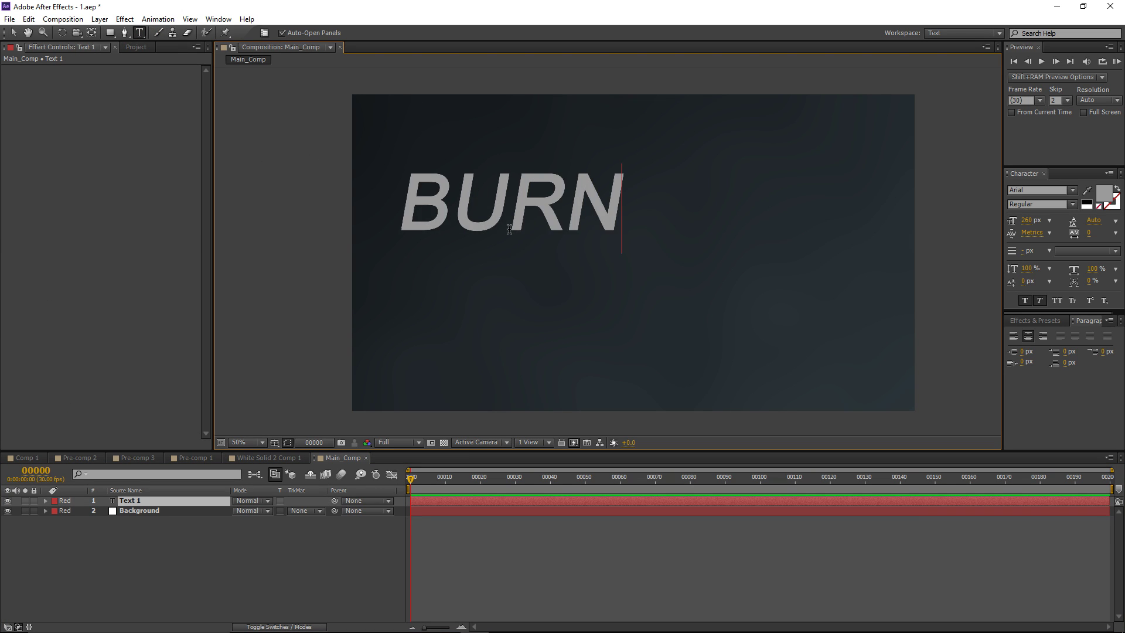
{"action": "left_click", "coordinate": [437, 492]}
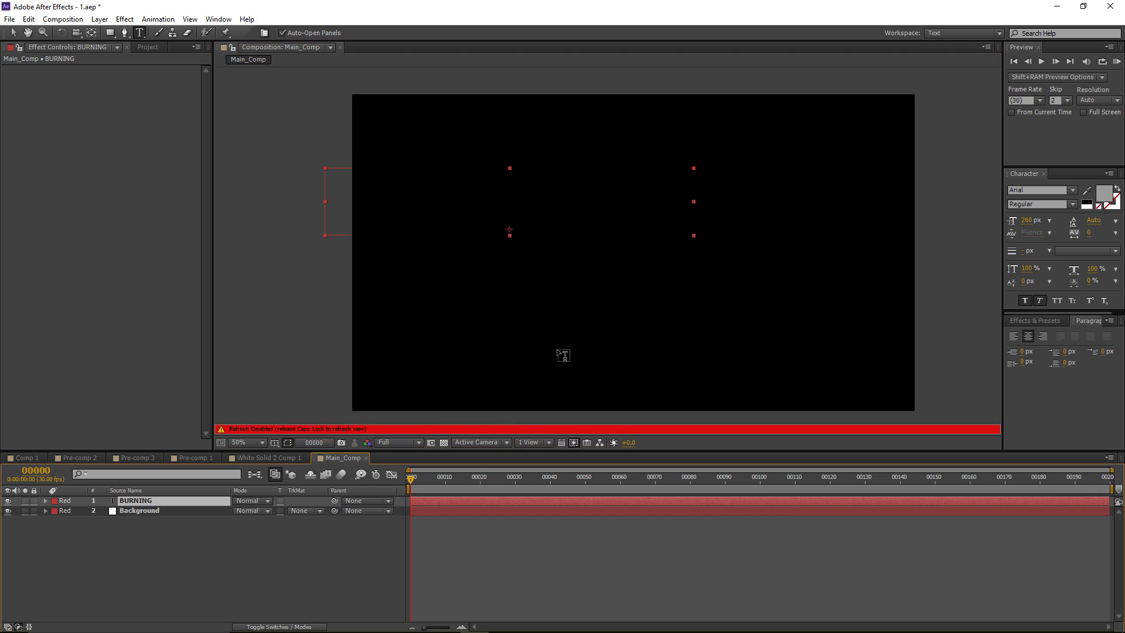
Step: Center the BURNING text in the frame using the title/action safe guides
{"action": "key", "text": "apostrophe"}
{"action": "key", "text": "v"}
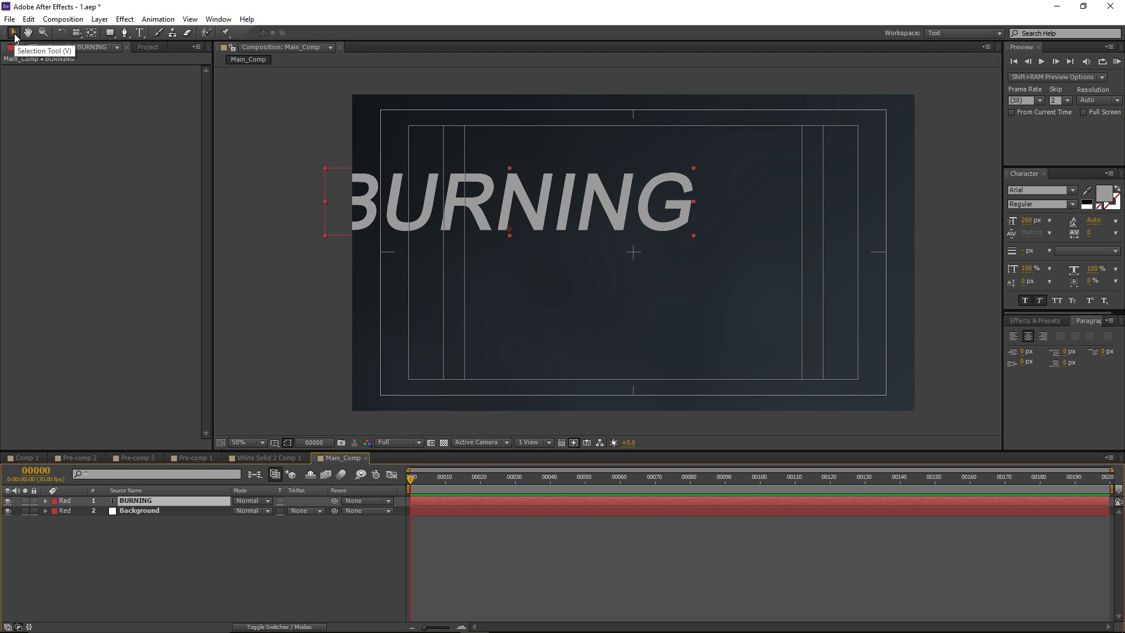
{"action": "mouse_move", "coordinate": [515, 198]}
{"action": "left_mouse_down"}
{"action": "mouse_move", "coordinate": [652, 257]}
{"action": "mouse_move", "coordinate": [635, 259]}
{"action": "left_mouse_up"}
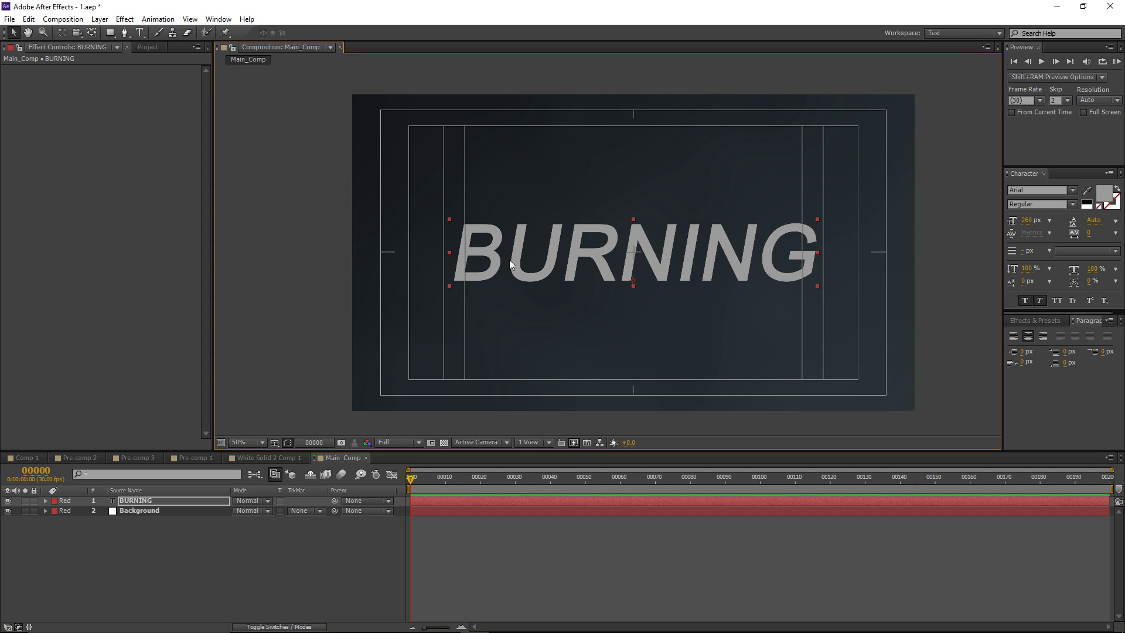
Step: Pre-compose the BURNING text layer as Text_Holder, moving all attributes into the new composition
{"action": "left_click", "coordinate": [180, 499]}
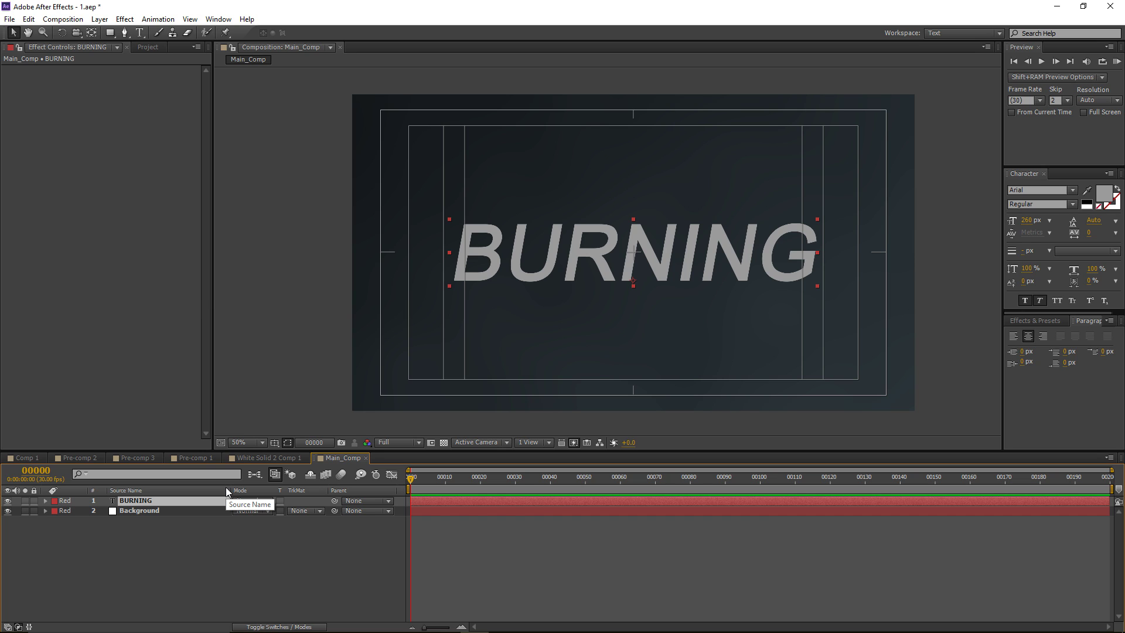
{"action": "key", "text": "ctrl+shift+c"}
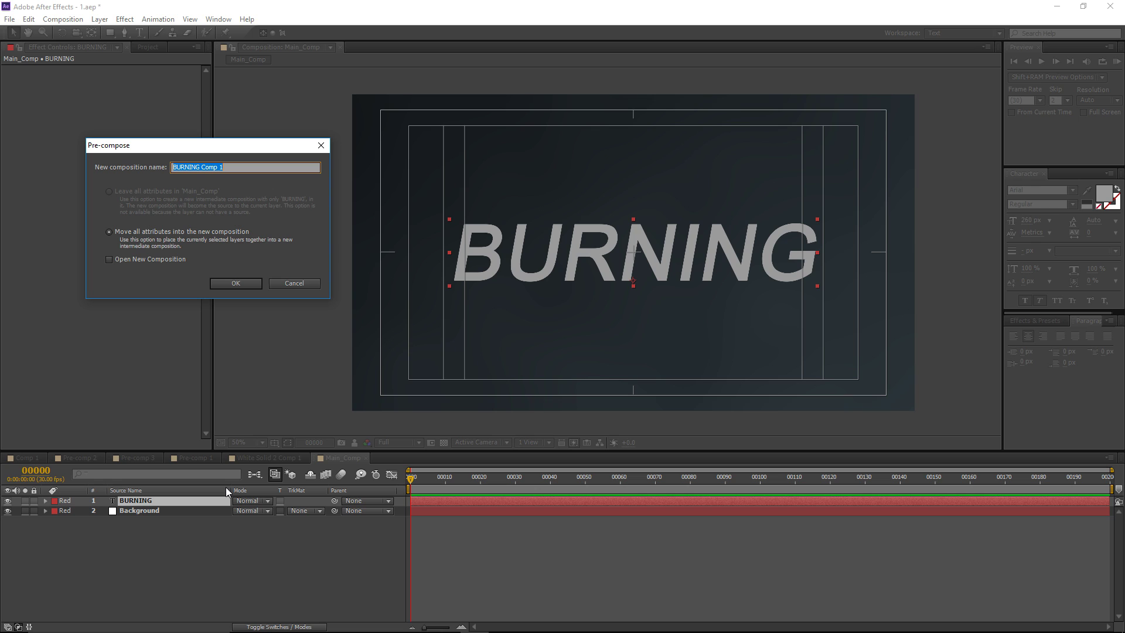
{"action": "type", "text": "Text_Holder"}
{"action": "key", "text": "Return"}
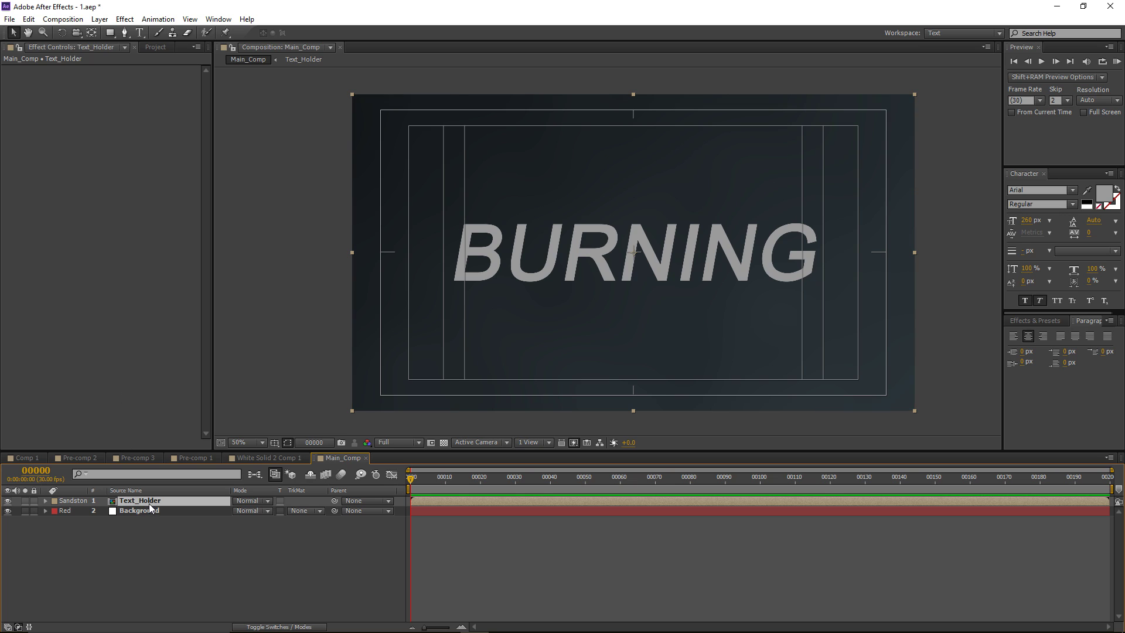
Step: Duplicate the Text_Holder layer and scale the lower copy to 269%
{"action": "key", "text": "ctrl+d"}
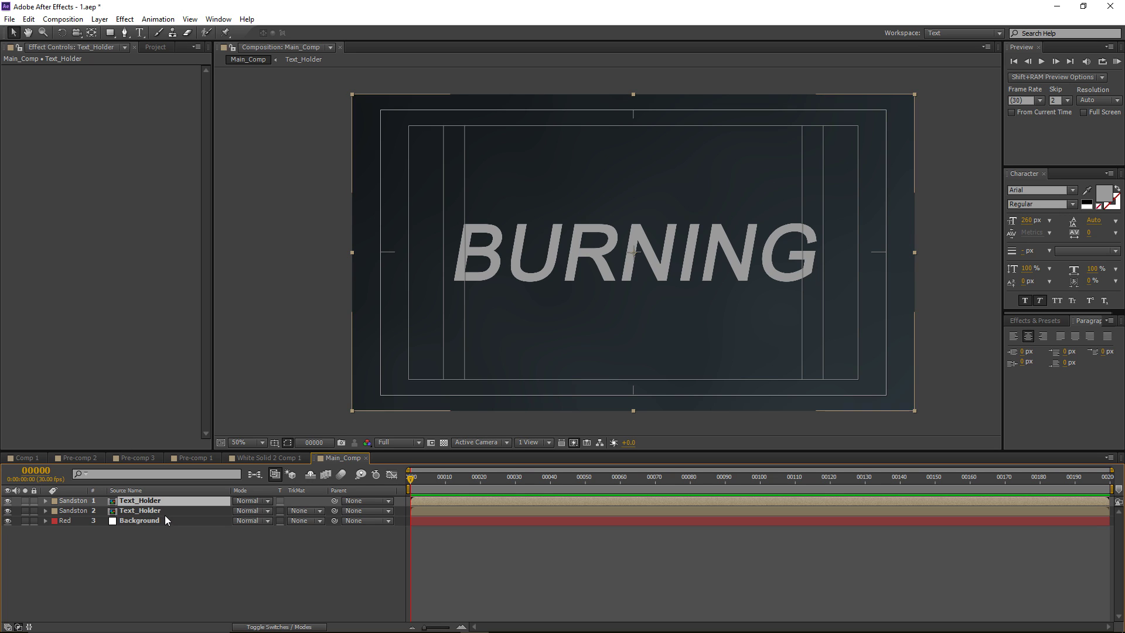
{"action": "left_click", "coordinate": [162, 511]}
{"action": "key", "text": "s"}
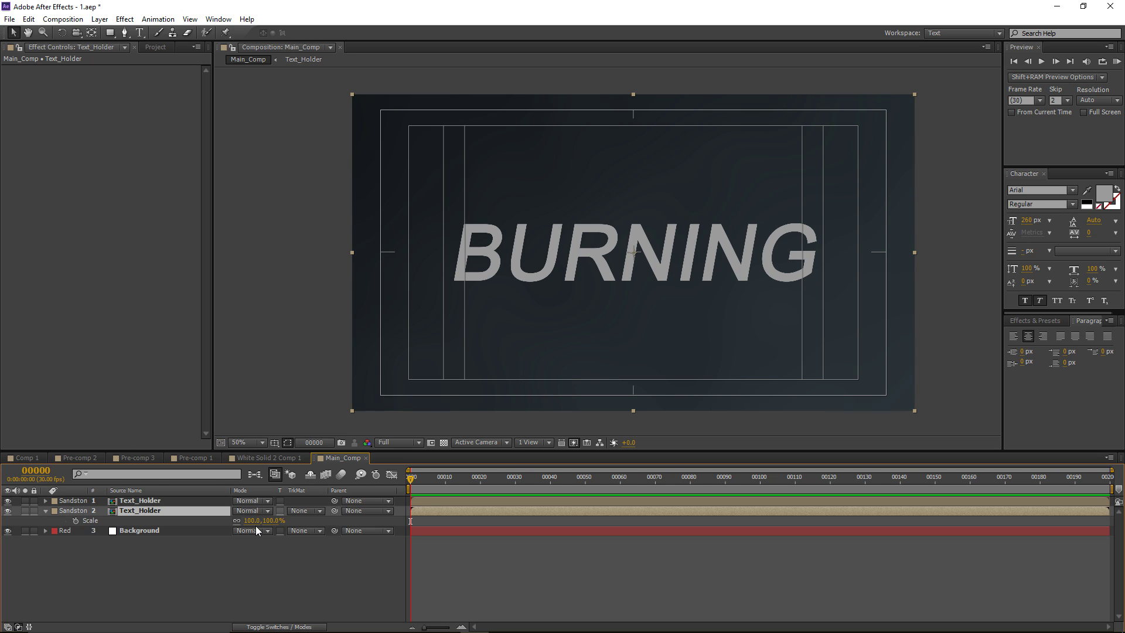
{"action": "left_click_drag", "start_coordinate": [253, 520], "coordinate": [352, 520]}
Step: Apply Fast Blur to the enlarged Text_Holder copy with a blurriness of 16
{"action": "left_click", "coordinate": [119, 21]}
{"action": "mouse_move", "coordinate": [166, 104]}
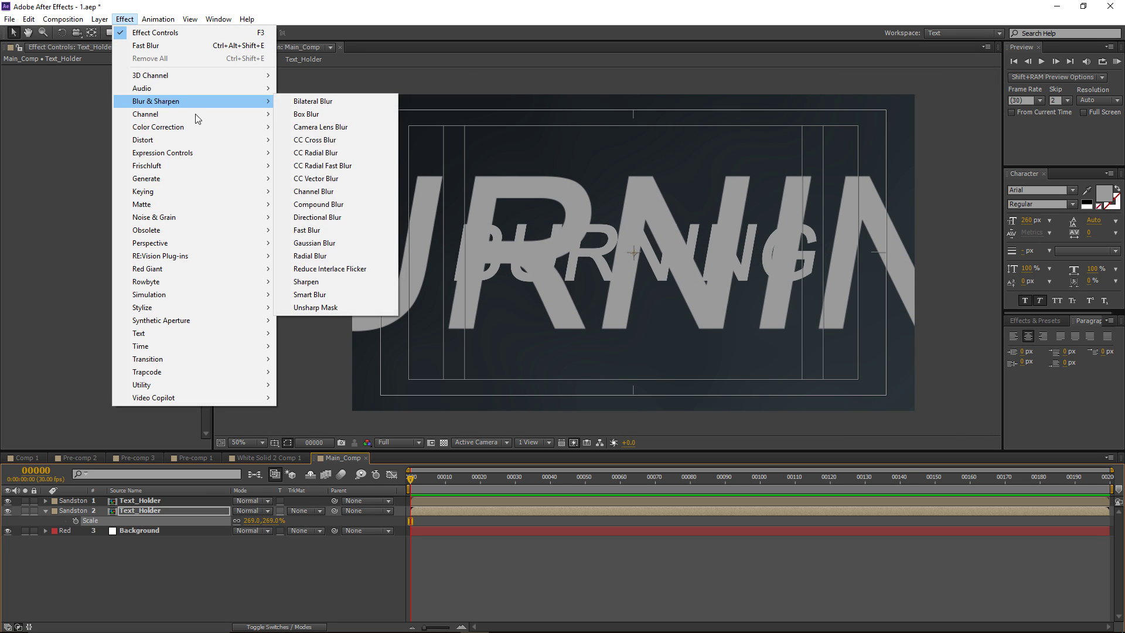
{"action": "left_click", "coordinate": [299, 225]}
{"action": "left_click_drag", "start_coordinate": [120, 79], "coordinate": [129, 79]}
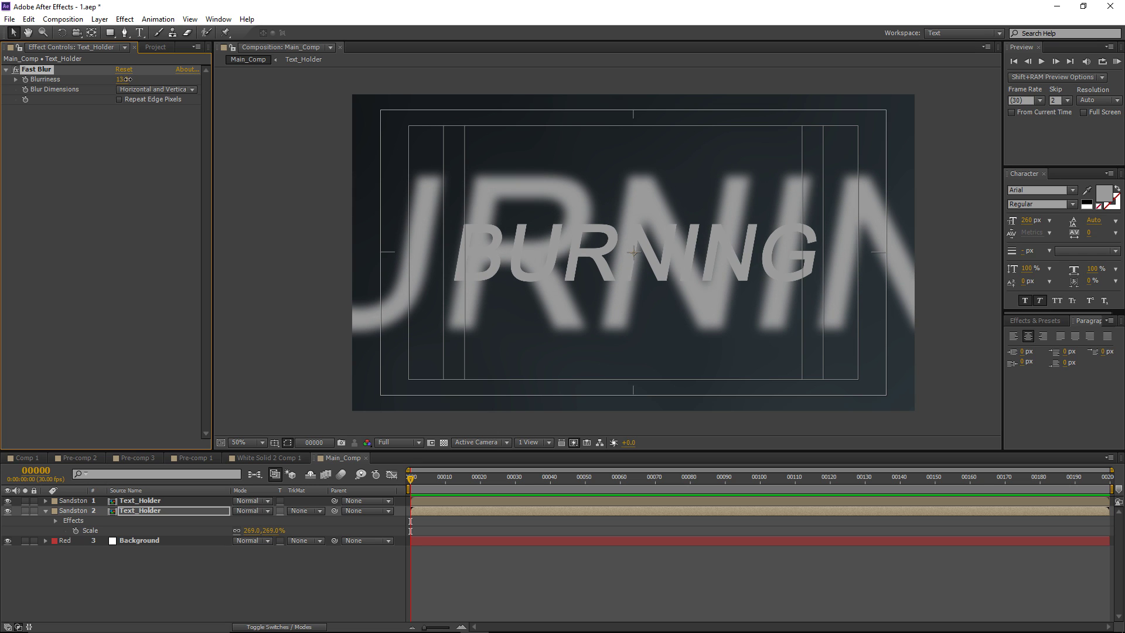
Step: Set the enlarged Text_Holder copy to Screen blending mode with 7% opacity and hide the safe guides
{"action": "left_click", "coordinate": [183, 527]}
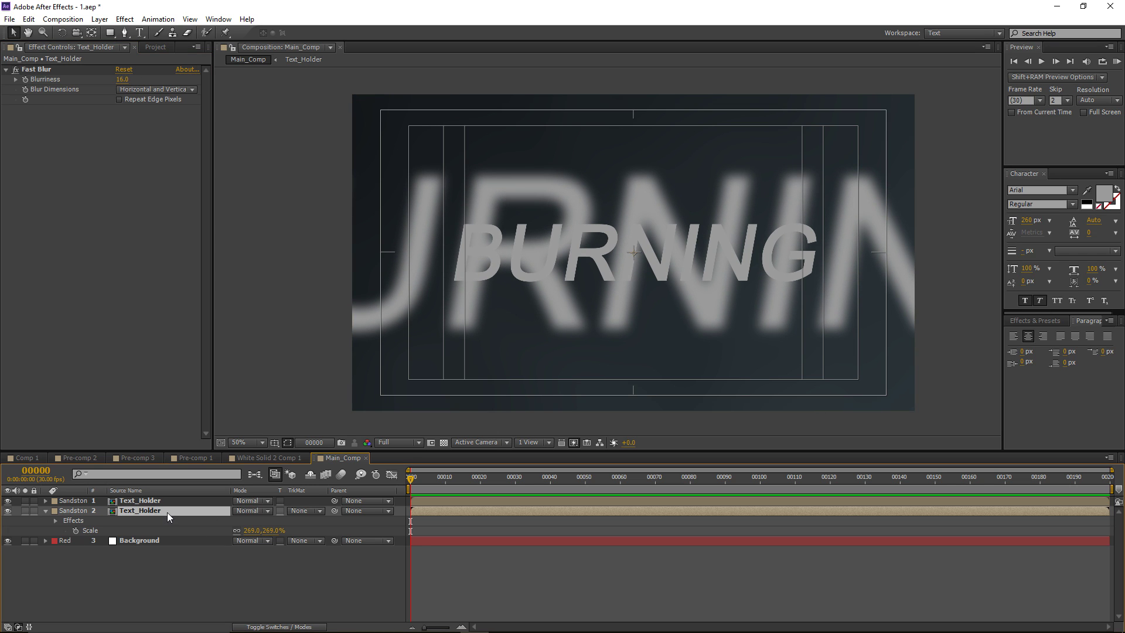
{"action": "left_click", "coordinate": [243, 512]}
{"action": "left_click", "coordinate": [293, 269]}
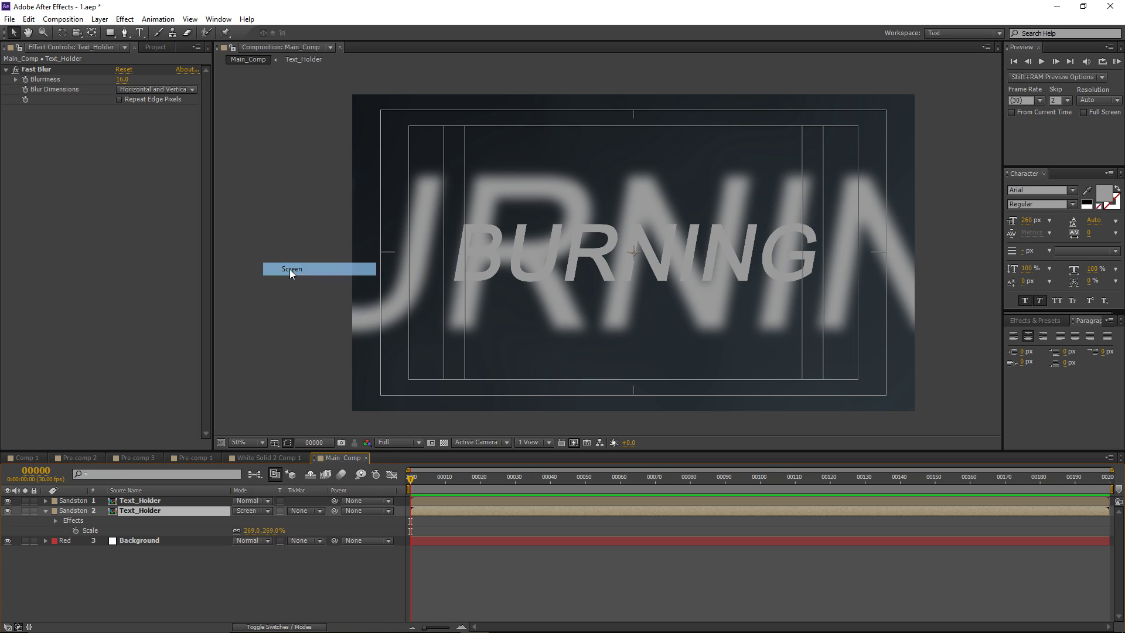
{"action": "key", "text": "t"}
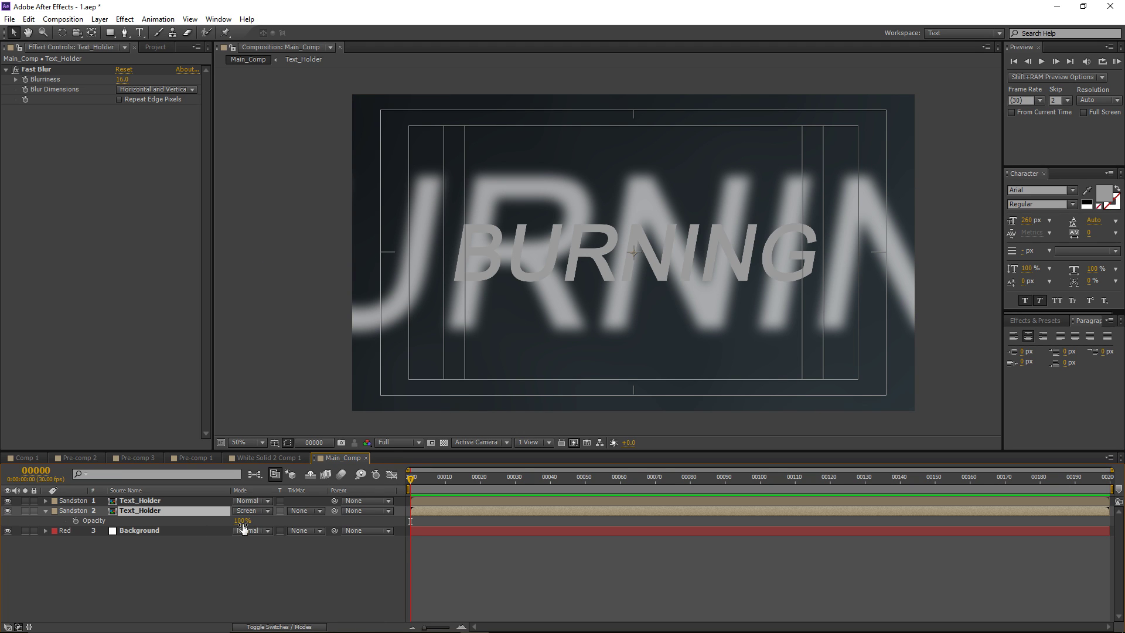
{"action": "left_click_drag", "start_coordinate": [240, 520], "coordinate": [201, 537]}
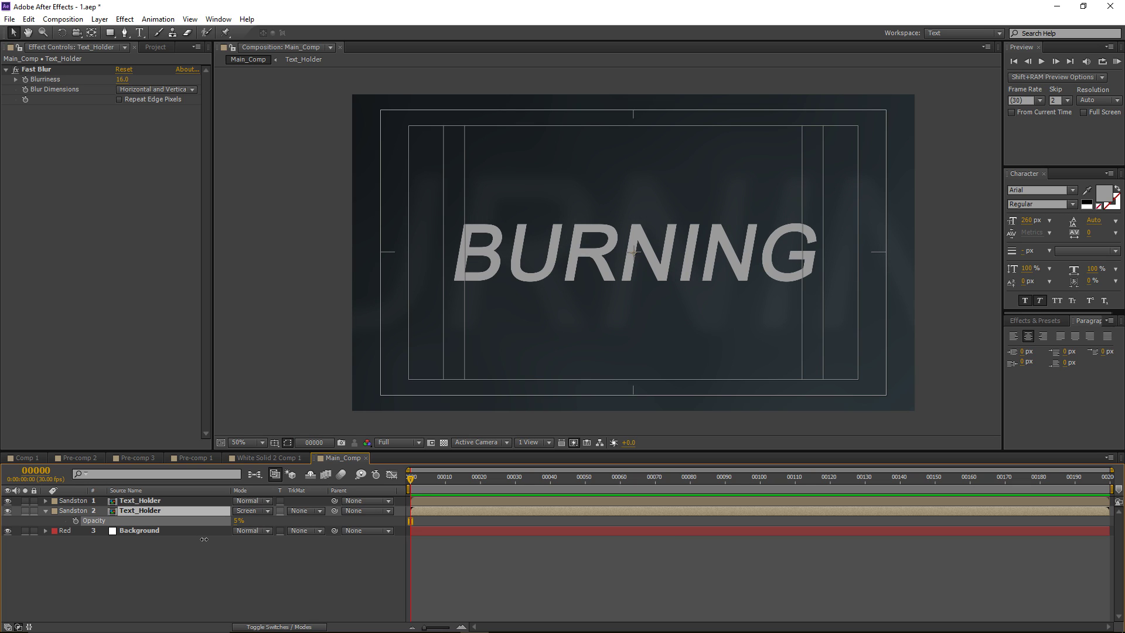
{"action": "key", "text": "apostrophe"}
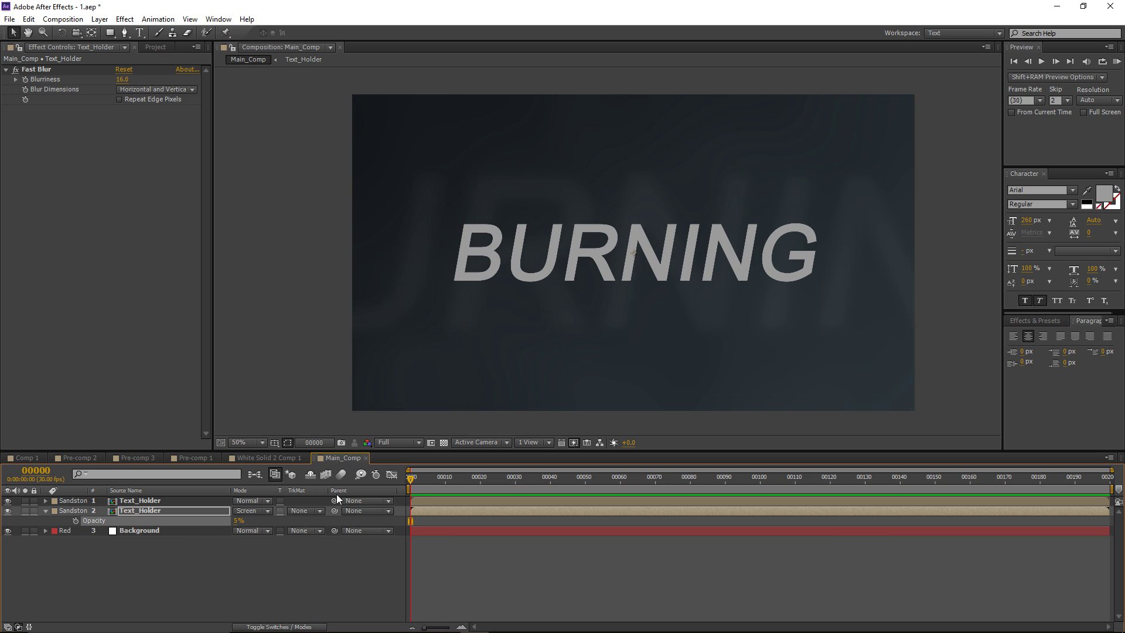
{"action": "left_click", "coordinate": [238, 521]}
{"action": "key", "text": "Return"}
Step: Create a full-size white solid above the text layers and apply Linear Wipe to it
{"action": "left_click", "coordinate": [458, 565]}
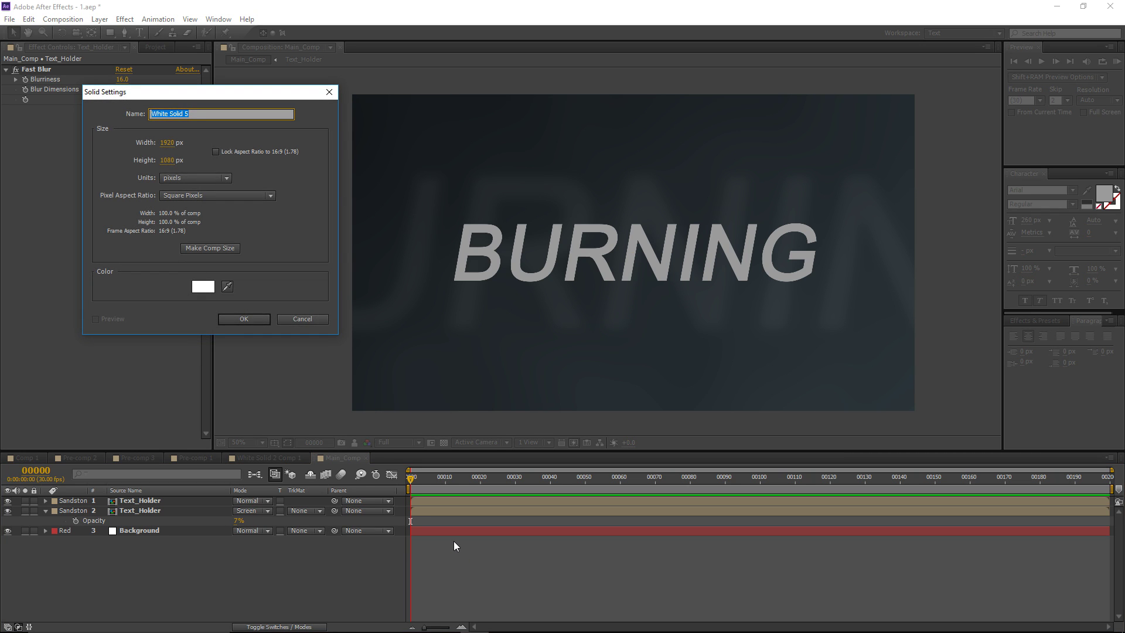
{"action": "key", "text": "Return"}
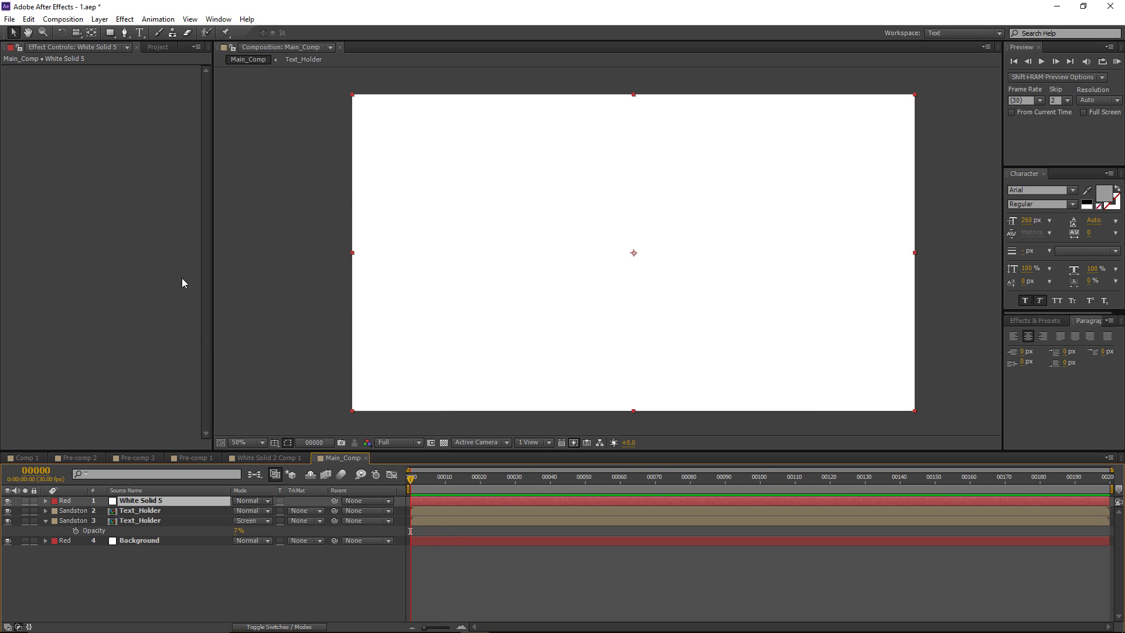
{"action": "left_click", "coordinate": [125, 20]}
{"action": "mouse_move", "coordinate": [170, 359]}
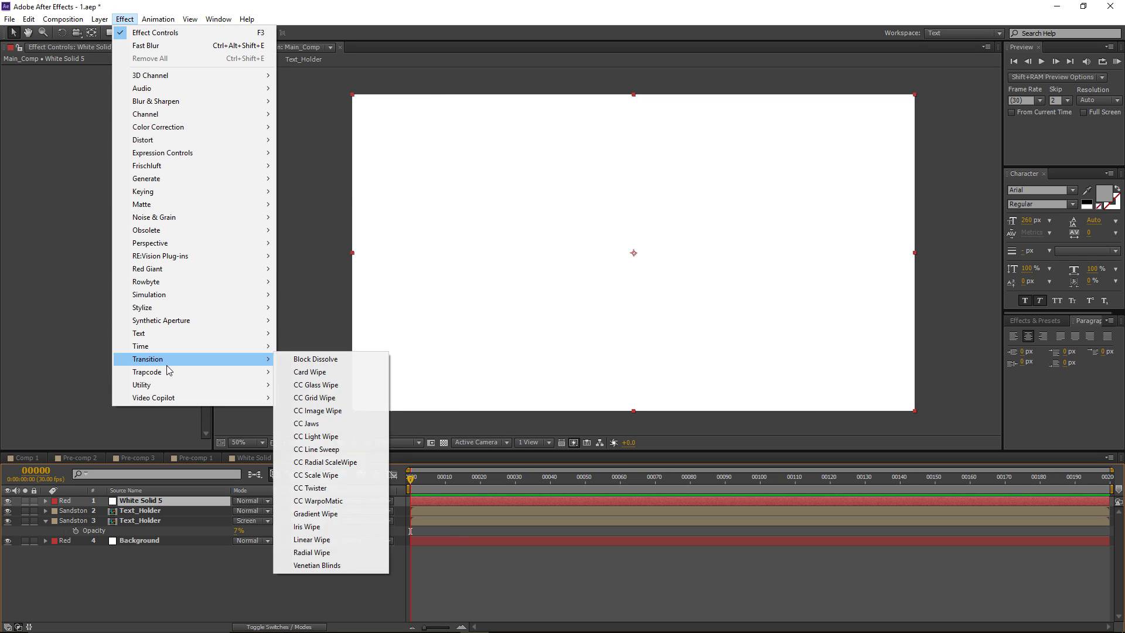
{"action": "left_click", "coordinate": [320, 539]}
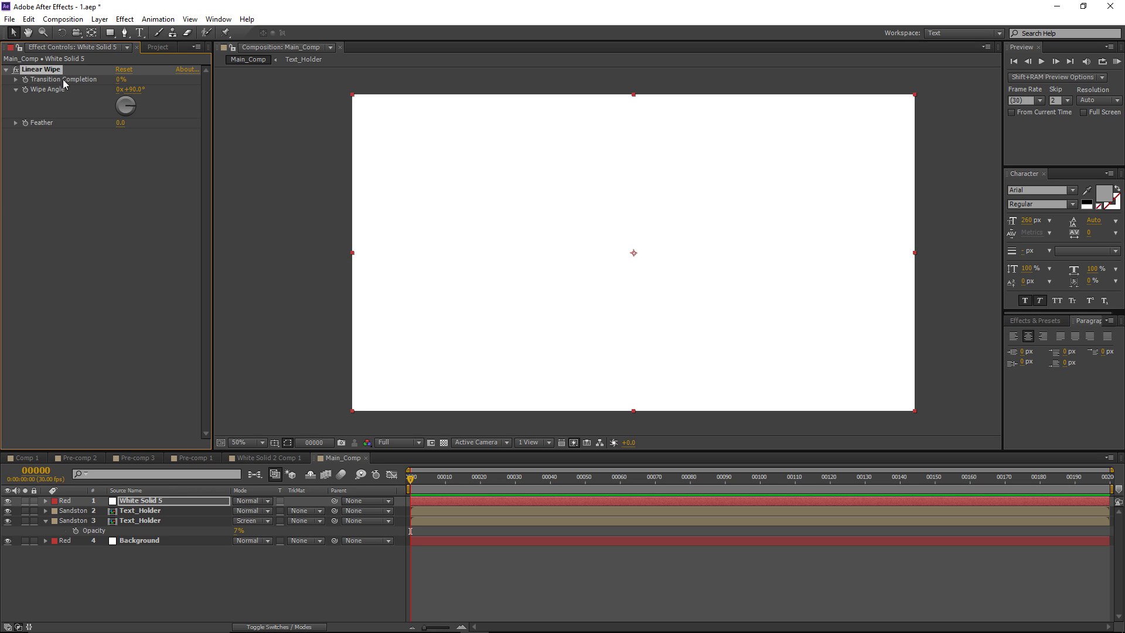
Step: Keyframe the Linear Wipe's Transition Completion from 100% at frame 0 to 0% at frame 150
{"action": "left_click_drag", "start_coordinate": [126, 79], "coordinate": [293, 81]}
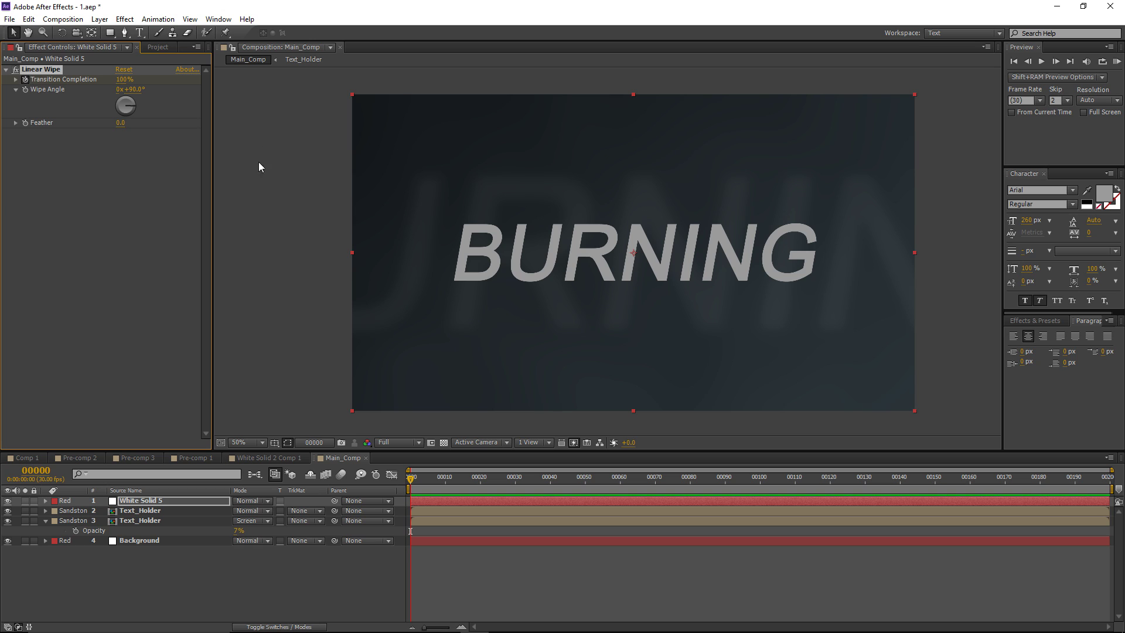
{"action": "left_click_drag", "start_coordinate": [417, 477], "coordinate": [935, 480]}
{"action": "left_click", "coordinate": [118, 80]}
{"action": "type", "text": "0"}
{"action": "key", "text": "Return"}
Step: Set the Linear Wipe's angle to 199° and its feather to 50, checking the wipe mid-animation
{"action": "left_click_drag", "start_coordinate": [936, 479], "coordinate": [616, 481]}
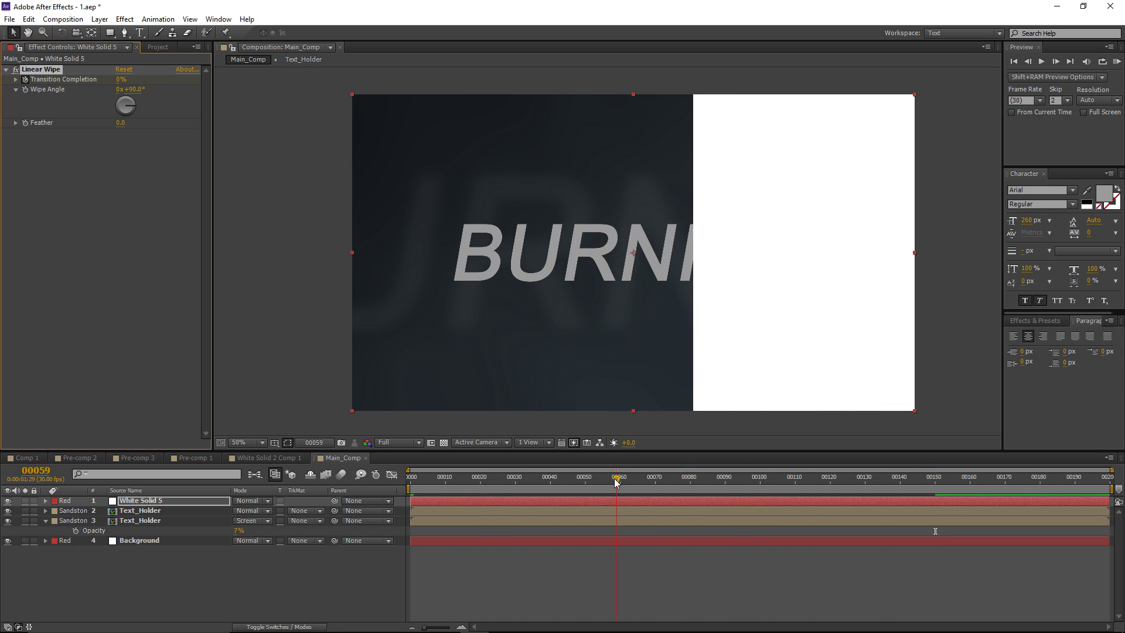
{"action": "left_click_drag", "start_coordinate": [132, 89], "coordinate": [191, 88]}
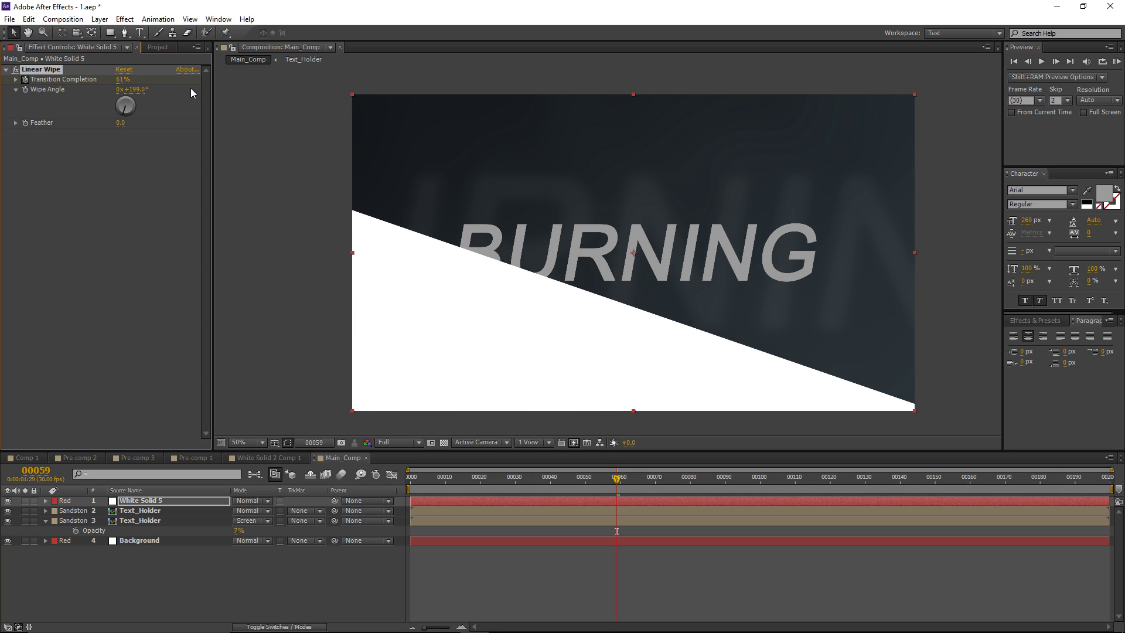
{"action": "left_click_drag", "start_coordinate": [583, 304], "coordinate": [571, 299]}
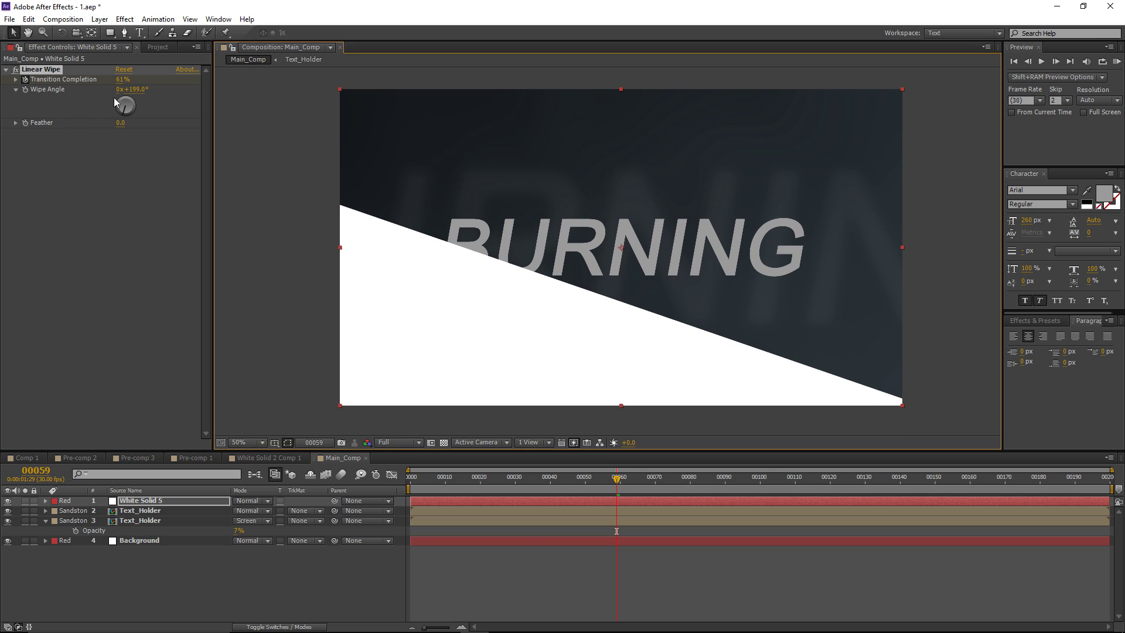
{"action": "left_click_drag", "start_coordinate": [122, 131], "coordinate": [152, 124]}
Step: Set the Linear Wipe's Transition Completion at frame 0 to 74%
{"action": "mouse_move", "coordinate": [616, 482]}
{"action": "left_mouse_down"}
{"action": "mouse_move", "coordinate": [454, 489]}
{"action": "mouse_move", "coordinate": [802, 485]}
{"action": "mouse_move", "coordinate": [488, 487]}
{"action": "mouse_move", "coordinate": [551, 477]}
{"action": "mouse_move", "coordinate": [405, 489]}
{"action": "left_mouse_up"}
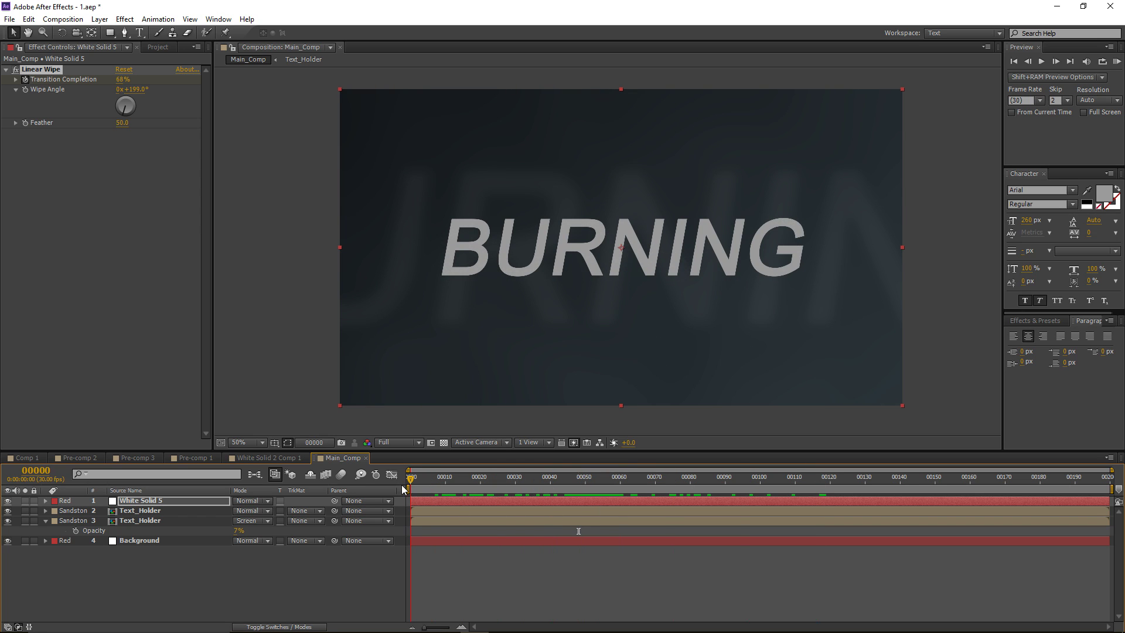
{"action": "mouse_move", "coordinate": [123, 80]}
{"action": "left_mouse_down"}
{"action": "mouse_move", "coordinate": [121, 108]}
{"action": "mouse_move", "coordinate": [124, 85]}
{"action": "mouse_move", "coordinate": [115, 86]}
{"action": "left_mouse_up"}
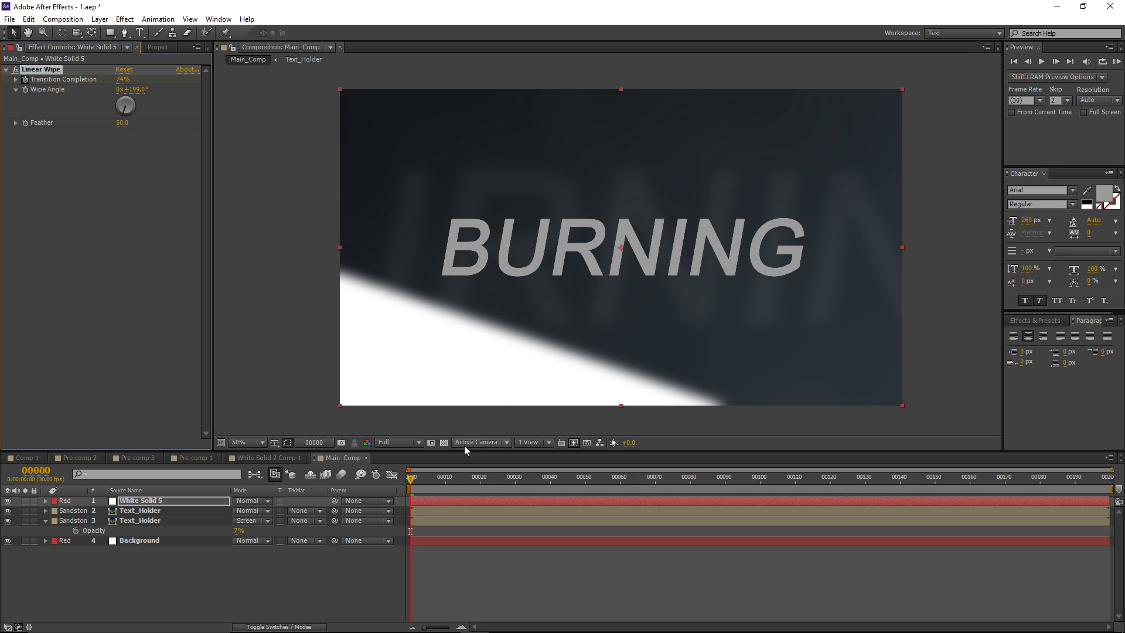
Step: Pre-compose the wiped white solid as Transition_layer
{"action": "left_click", "coordinate": [439, 502]}
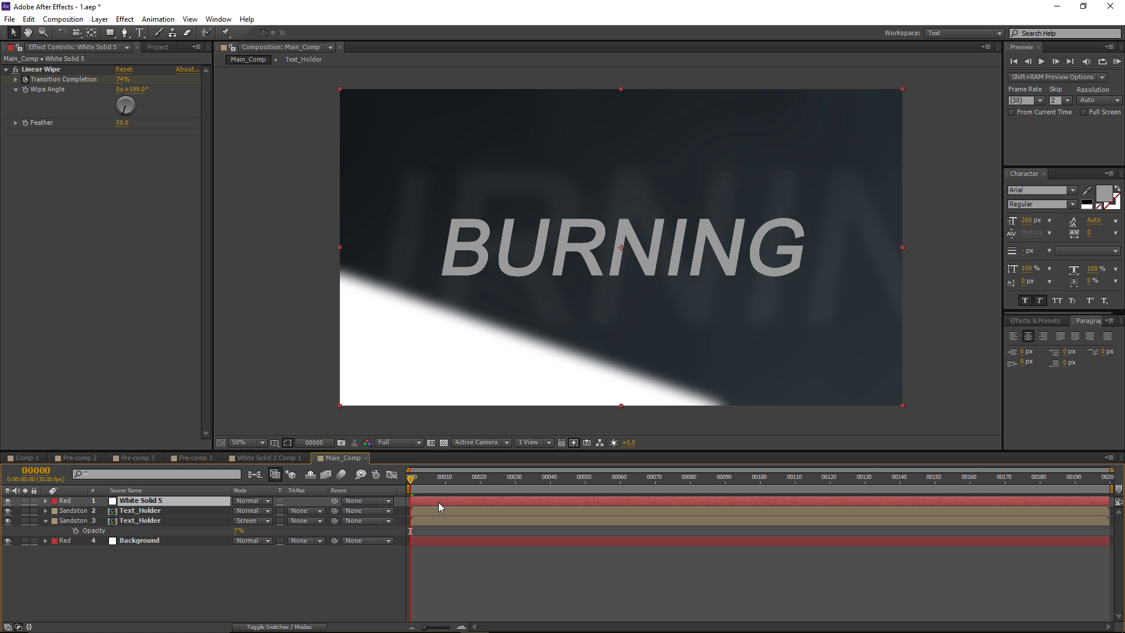
{"action": "key", "text": "ctrl+shift+c"}
{"action": "type", "text": "Transition_layer"}
{"action": "key", "text": "Return"}
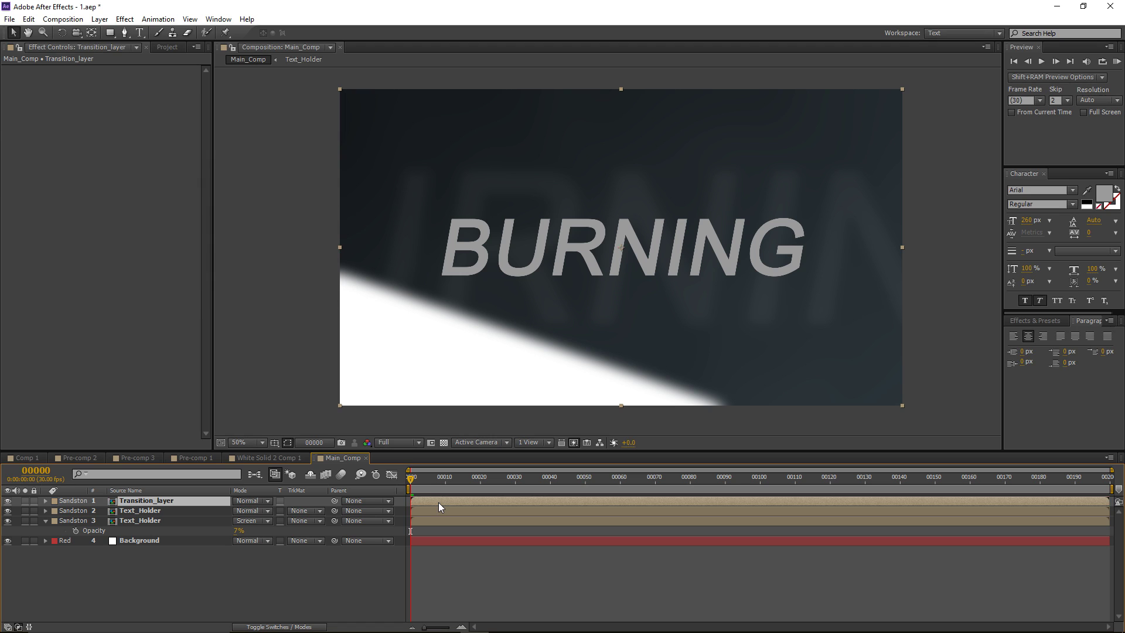
Step: Create another full-size white solid above Transition_layer and apply Fractal Noise to it
{"action": "left_click", "coordinate": [434, 577]}
{"action": "key", "text": "ctrl+y"}
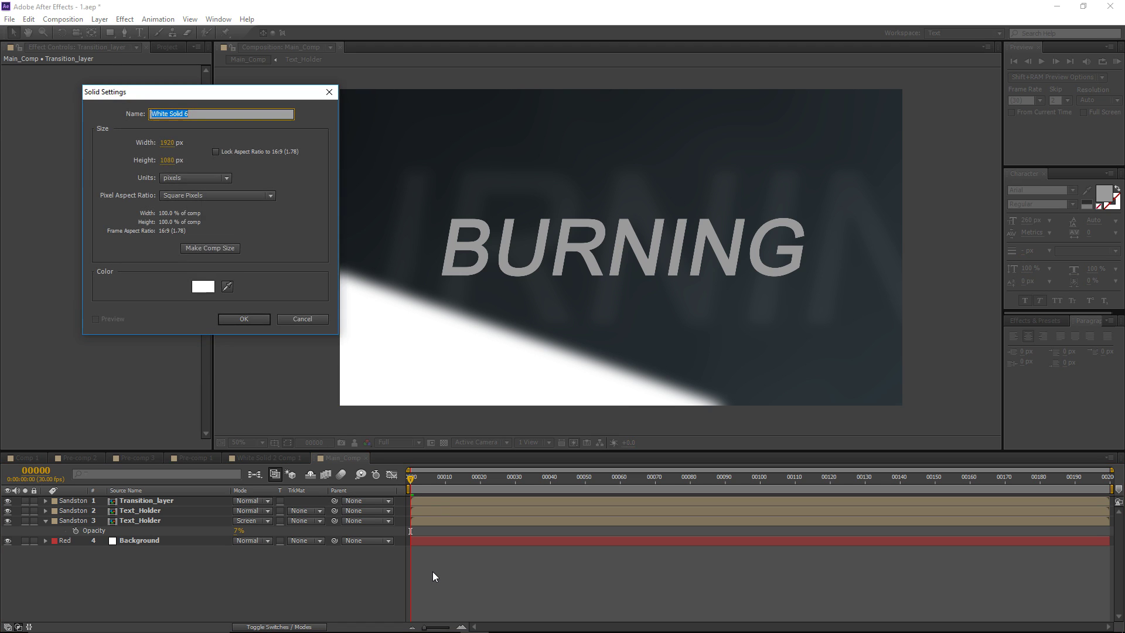
{"action": "key", "text": "Return"}
{"action": "left_click", "coordinate": [125, 19]}
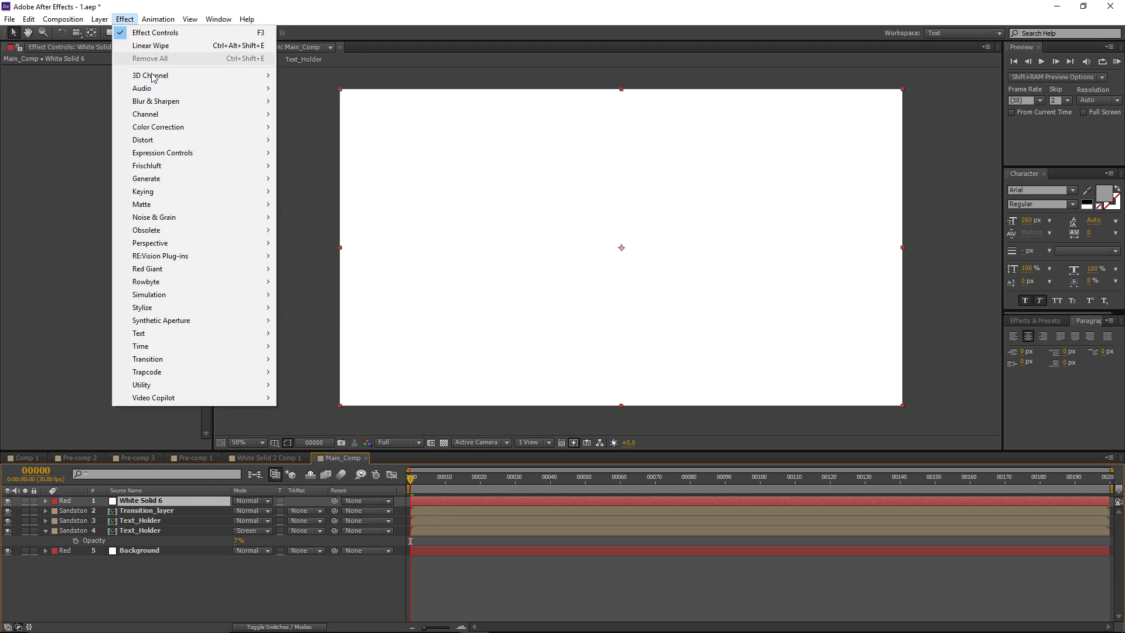
{"action": "mouse_move", "coordinate": [187, 217]}
{"action": "left_click", "coordinate": [343, 249]}
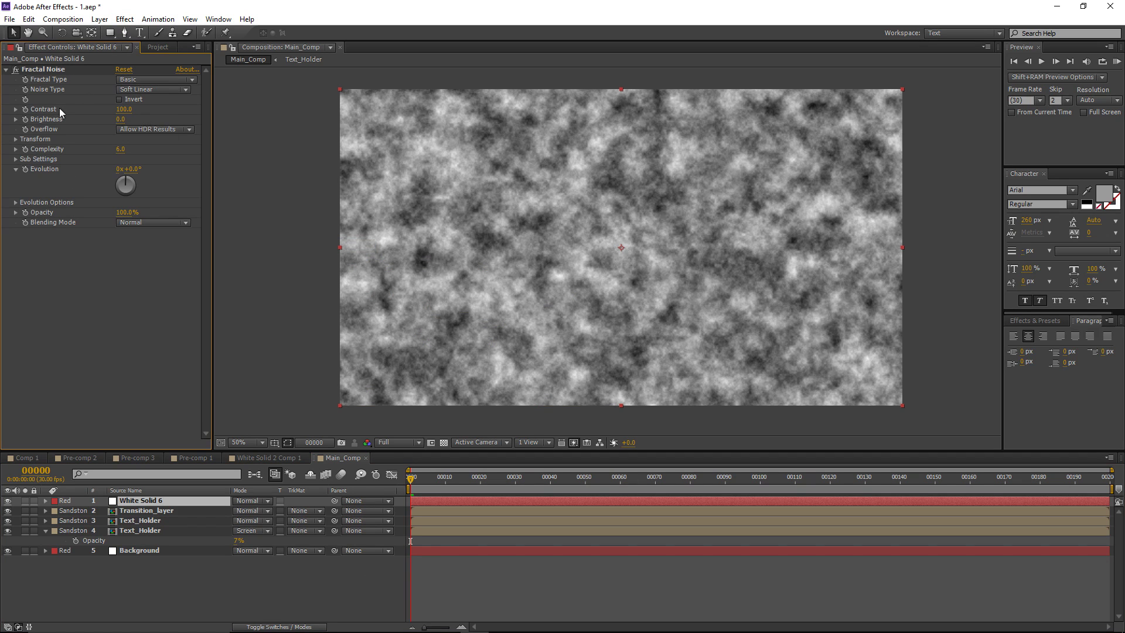
Step: Pre-compose the fractal noise solid as fractal_noise_precomp, moving all attributes into the new composition
{"action": "left_click", "coordinate": [164, 501]}
{"action": "key", "text": "ctrl+shift+c"}
{"action": "type", "text": "fra"}
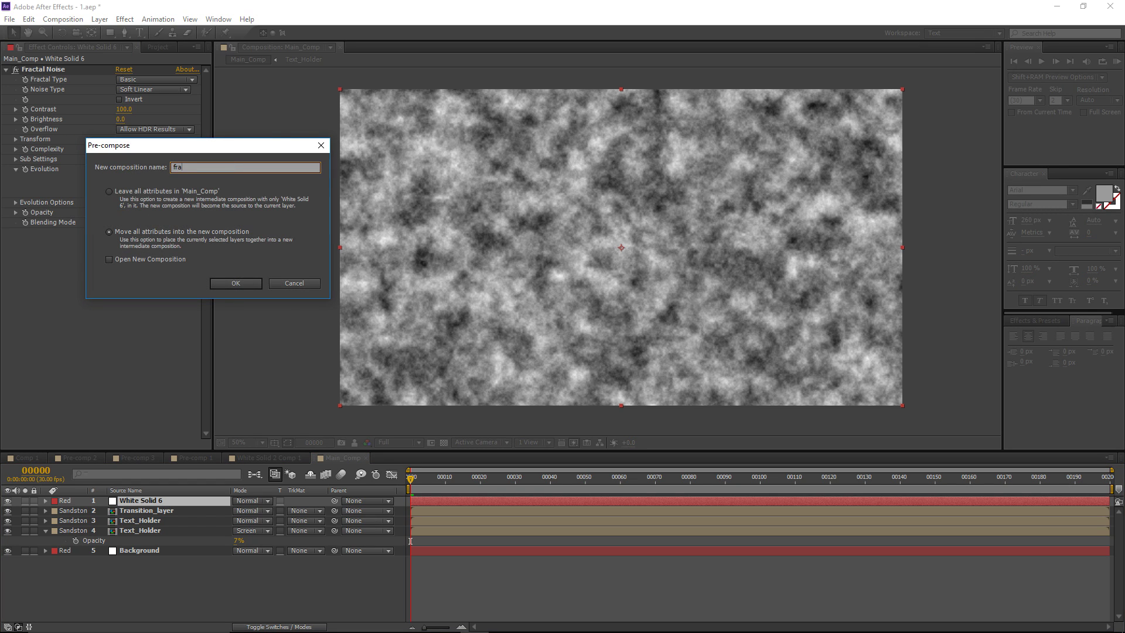
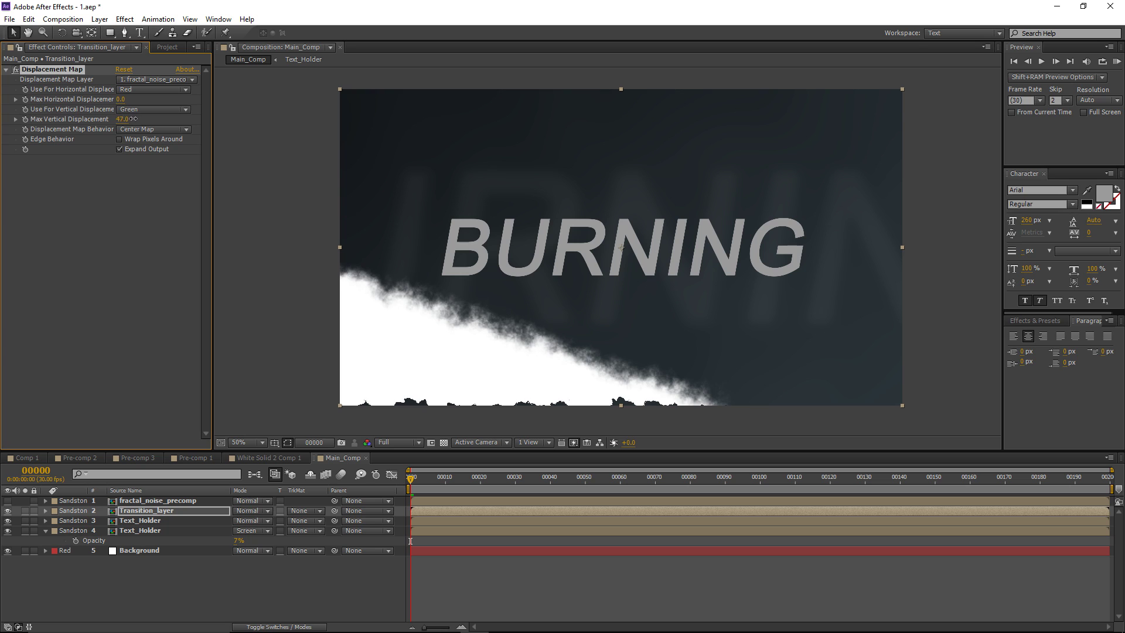
Step: Set the Displacement Map's Max Vertical Displacement to 53 on Transition_layer and check the wipe edge at frame 6
{"action": "left_click_drag", "start_coordinate": [136, 118], "coordinate": [138, 118]}
{"action": "left_click", "coordinate": [413, 477]}
{"action": "mouse_move", "coordinate": [433, 476]}
{"action": "left_mouse_down"}
{"action": "mouse_move", "coordinate": [666, 478]}
{"action": "mouse_move", "coordinate": [393, 488]}
{"action": "mouse_move", "coordinate": [532, 479]}
{"action": "mouse_move", "coordinate": [432, 477]}
{"action": "left_mouse_up"}
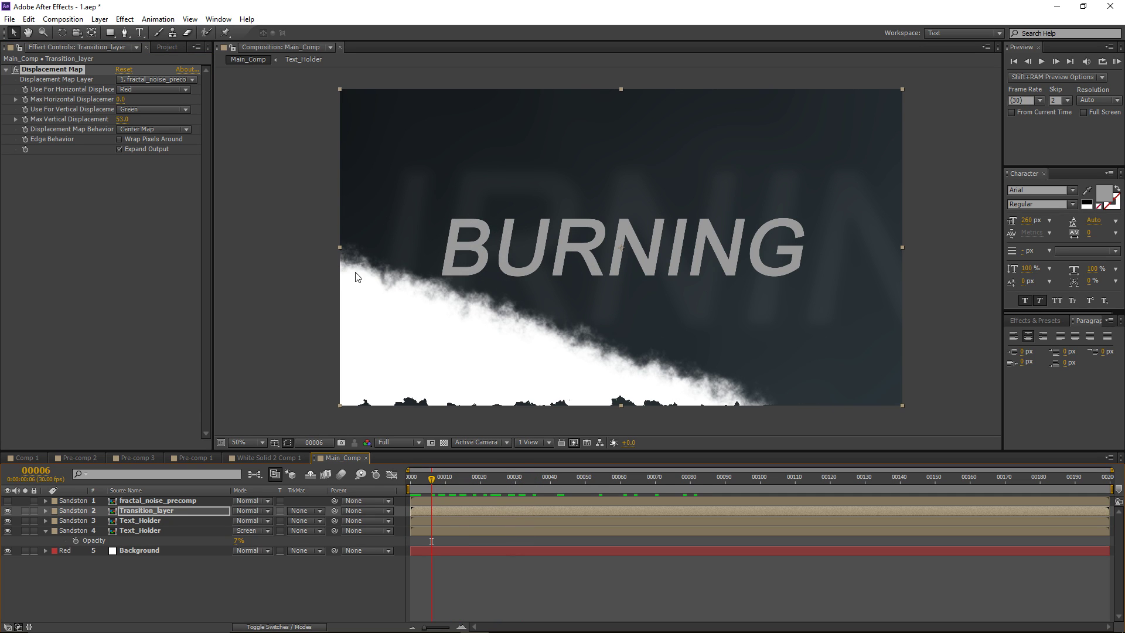
Step: Apply Turbulent Displace to Transition_layer and place it above the Displacement Map in the effect order
{"action": "left_click", "coordinate": [124, 19]}
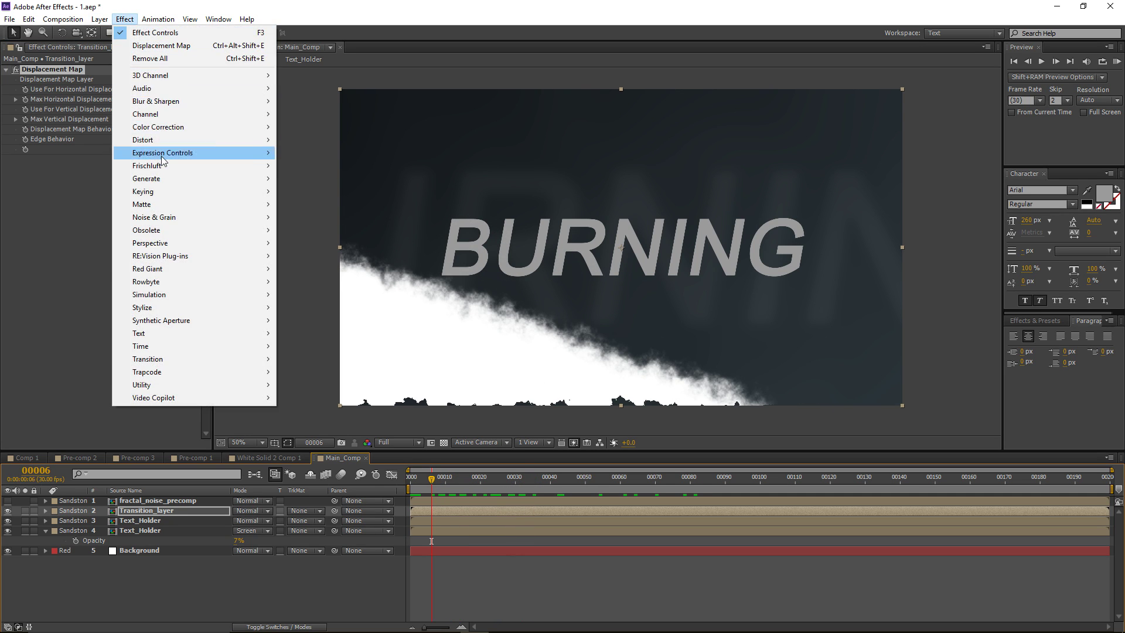
{"action": "mouse_move", "coordinate": [165, 146]}
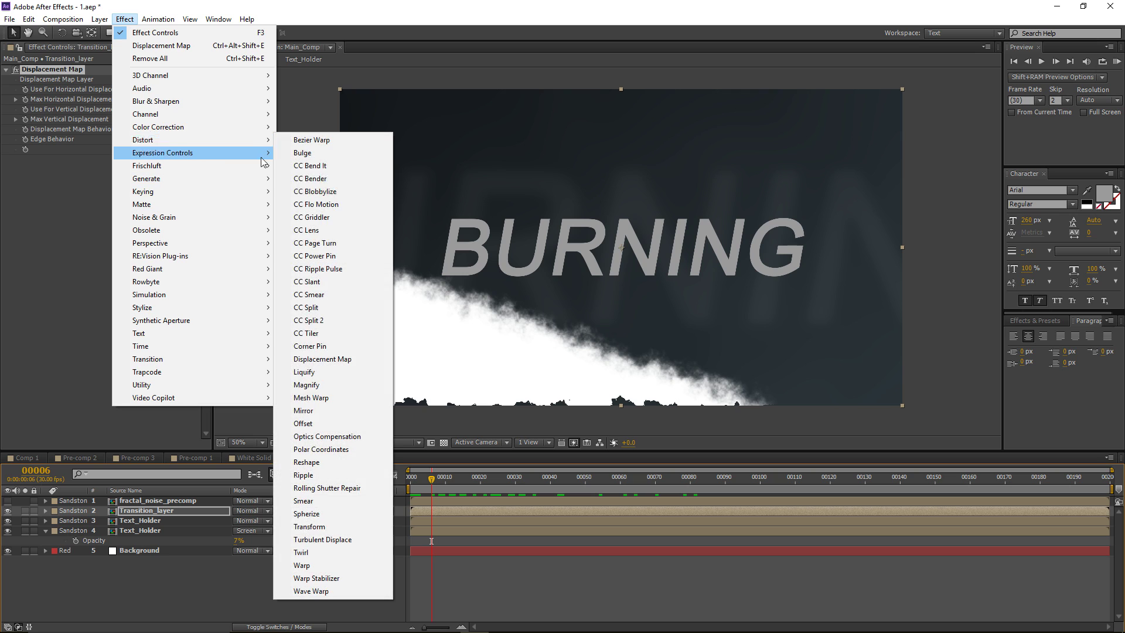
{"action": "left_click", "coordinate": [322, 539]}
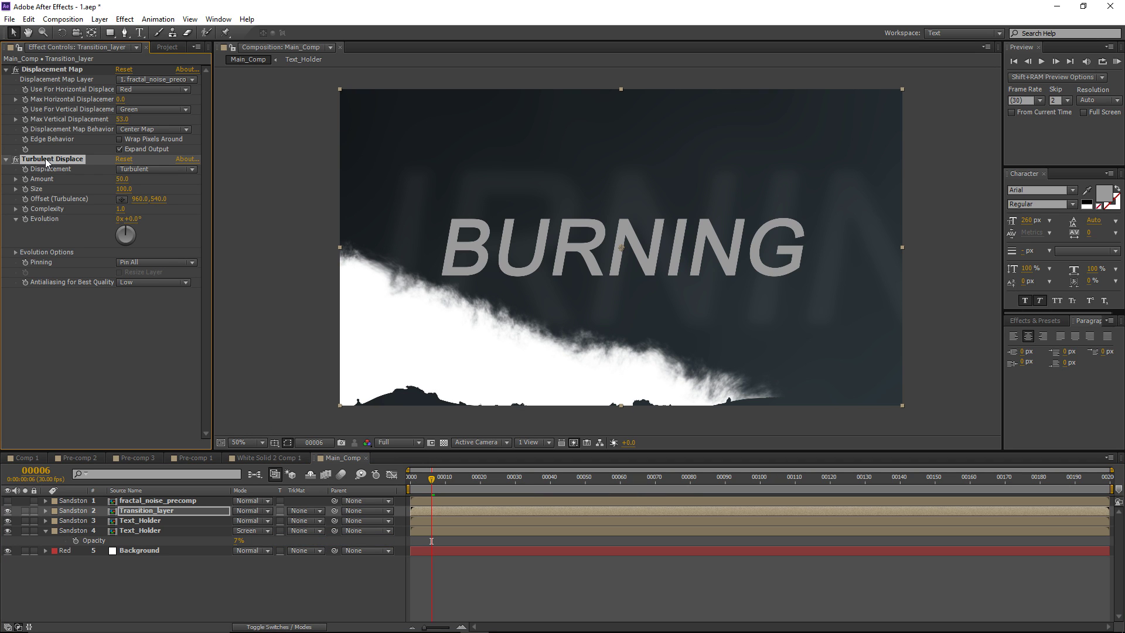
{"action": "left_click_drag", "start_coordinate": [46, 160], "coordinate": [44, 66]}
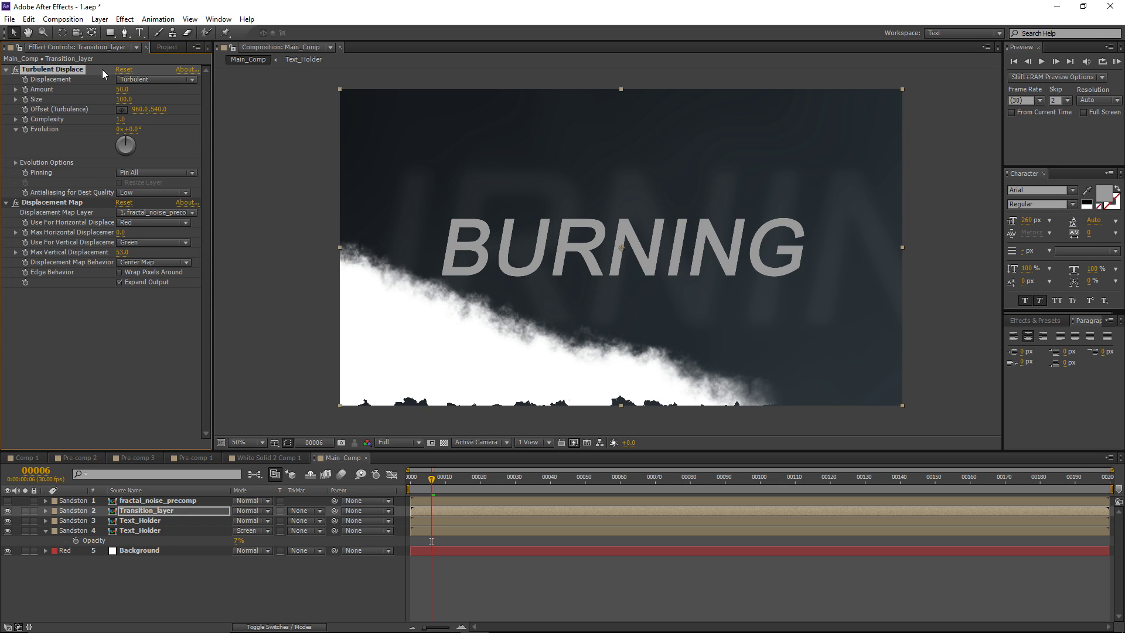
Step: Set the Turbulent Displace Amount to 83 and Size to 53, and preview the wipe up to frame 10
{"action": "mouse_move", "coordinate": [122, 93]}
{"action": "left_mouse_down"}
{"action": "mouse_move", "coordinate": [93, 109]}
{"action": "mouse_move", "coordinate": [112, 109]}
{"action": "left_mouse_up"}
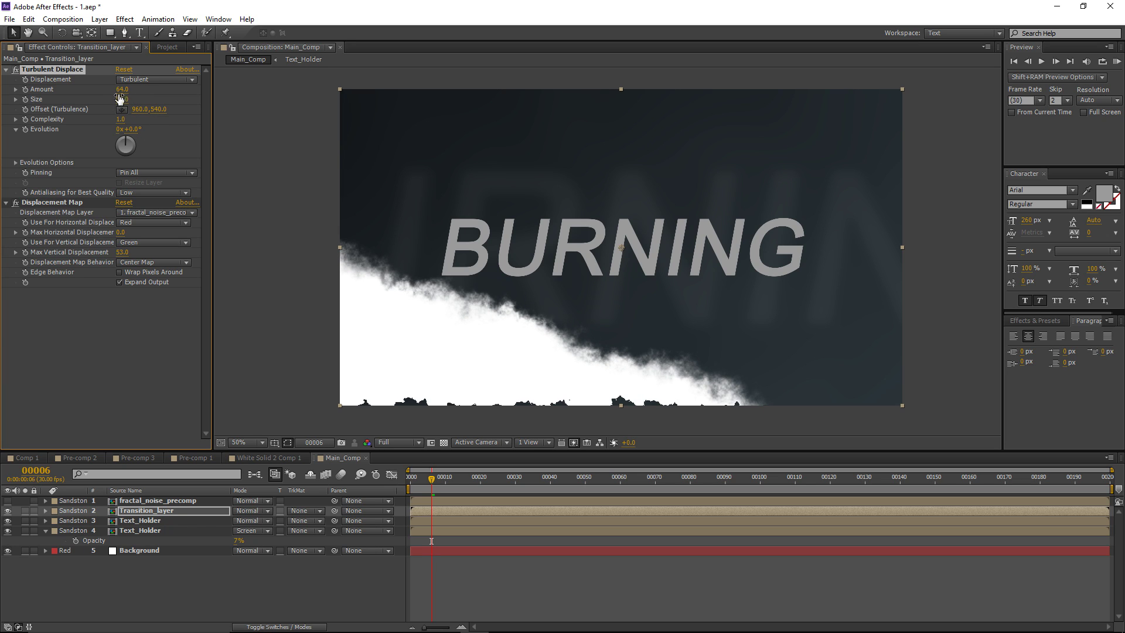
{"action": "left_click_drag", "start_coordinate": [122, 89], "coordinate": [130, 90]}
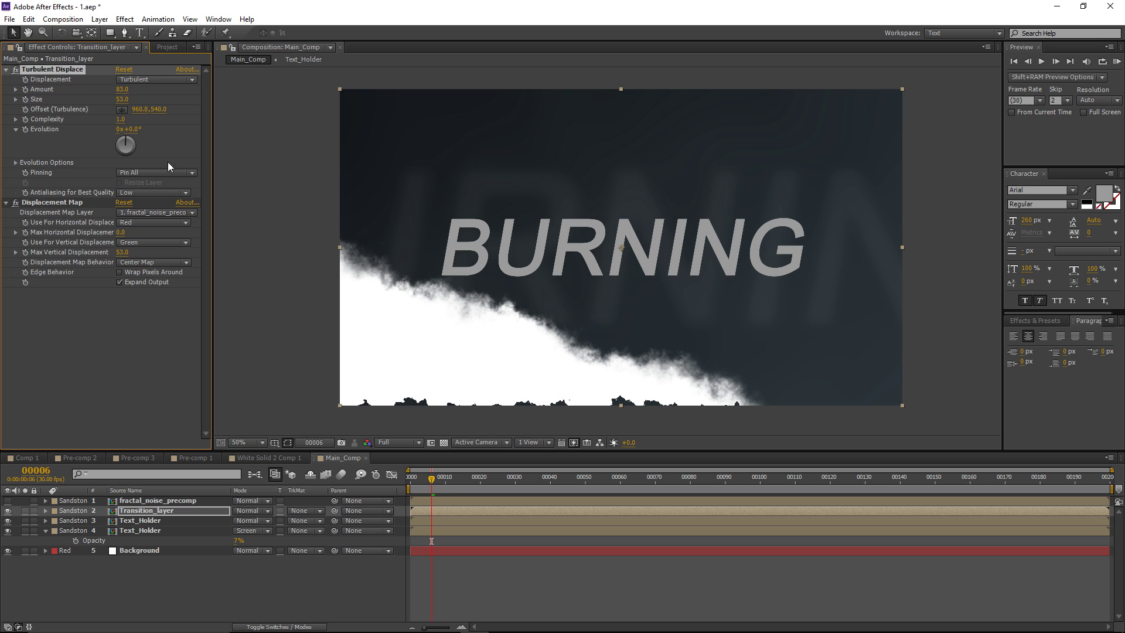
{"action": "mouse_move", "coordinate": [438, 485]}
{"action": "left_mouse_down"}
{"action": "mouse_move", "coordinate": [600, 492]}
{"action": "mouse_move", "coordinate": [446, 497]}
{"action": "left_mouse_up"}
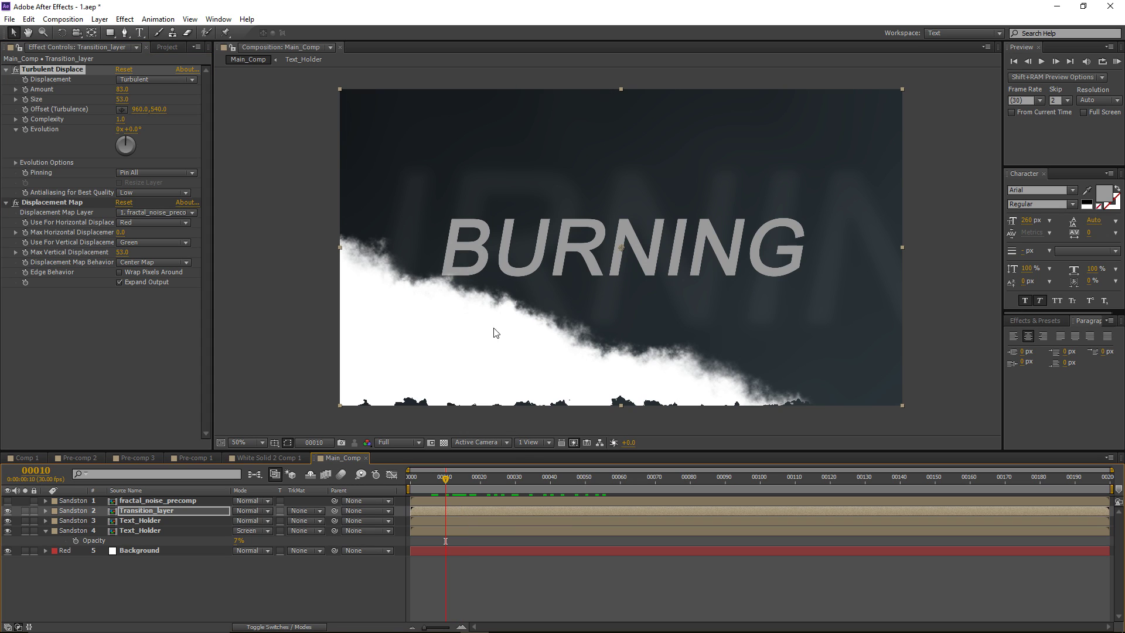
Step: Pre-compose Transition_layer and fractal_noise_precomp together as Transition_main, moving all attributes into the new composition
{"action": "left_click", "coordinate": [168, 512]}
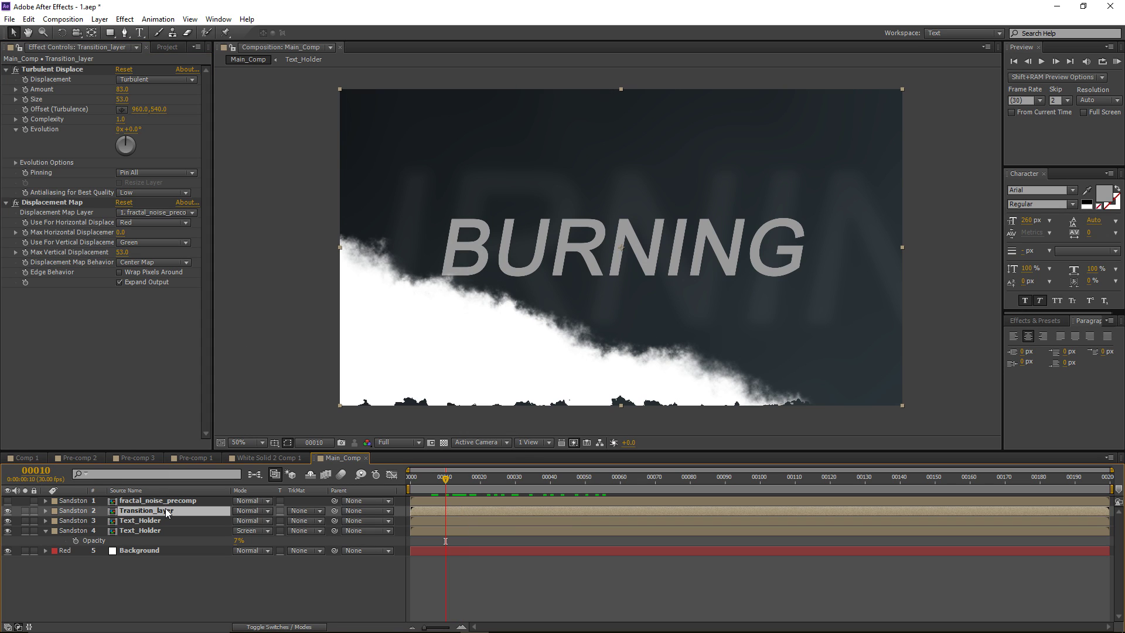
{"action": "left_click", "coordinate": [172, 501], "text": "shift"}
{"action": "key", "text": "ctrl+shift+c"}
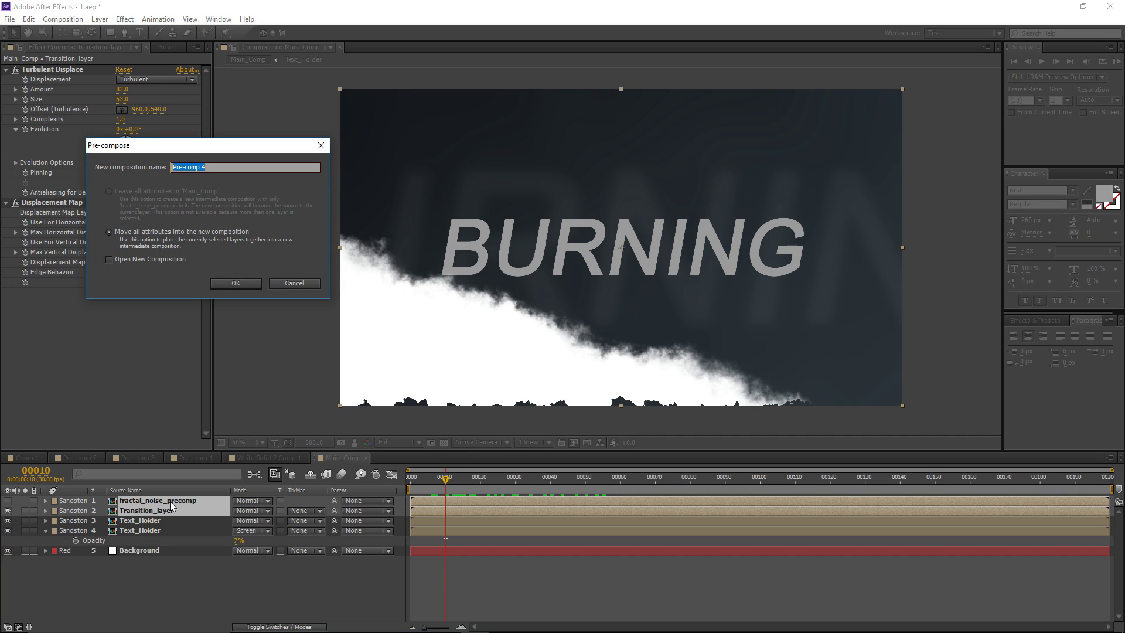
{"action": "type", "text": "Transition_main"}
{"action": "key", "text": "Return"}
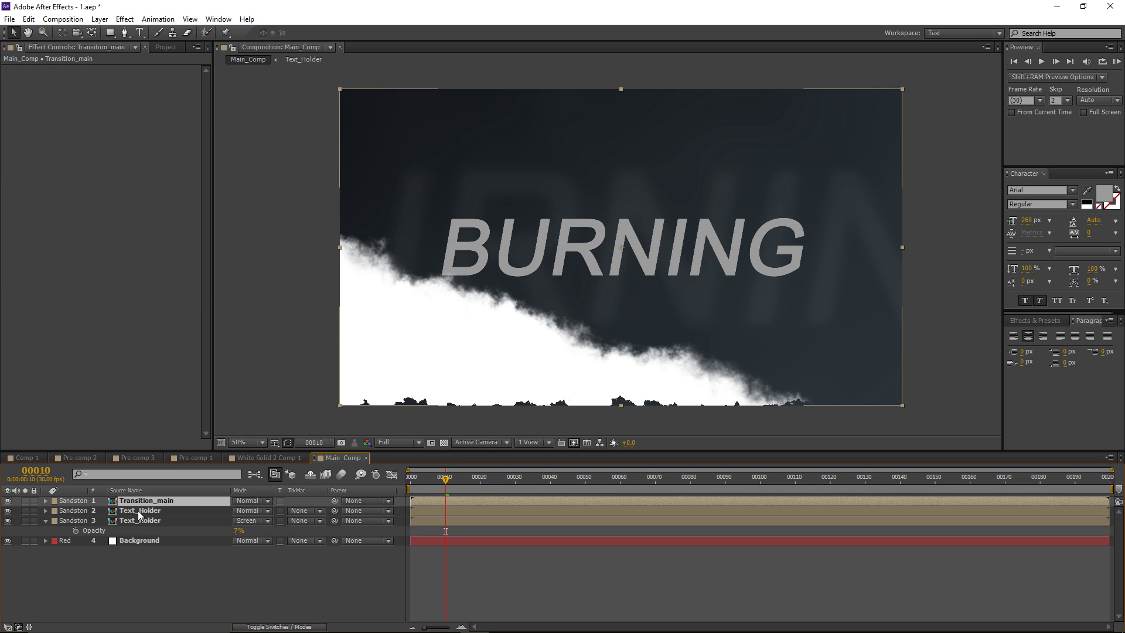
Step: Duplicate the upper Text_Holder layer and rename the copy Text_Holder_reveal
{"action": "left_click", "coordinate": [142, 512]}
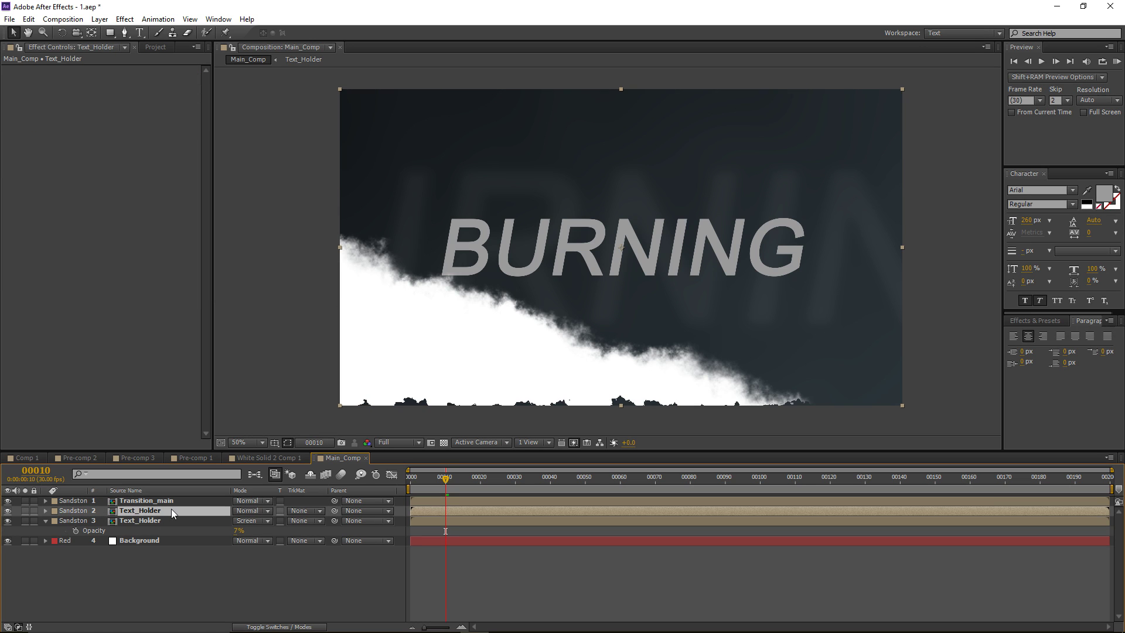
{"action": "key", "text": "ctrl+d"}
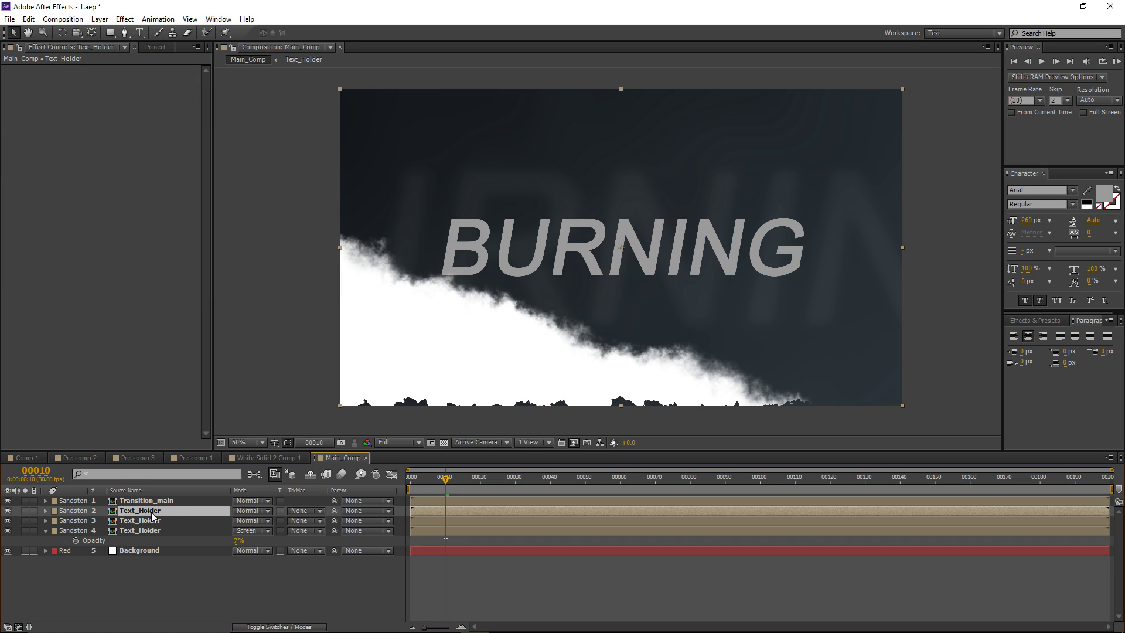
{"action": "key", "text": "Return"}
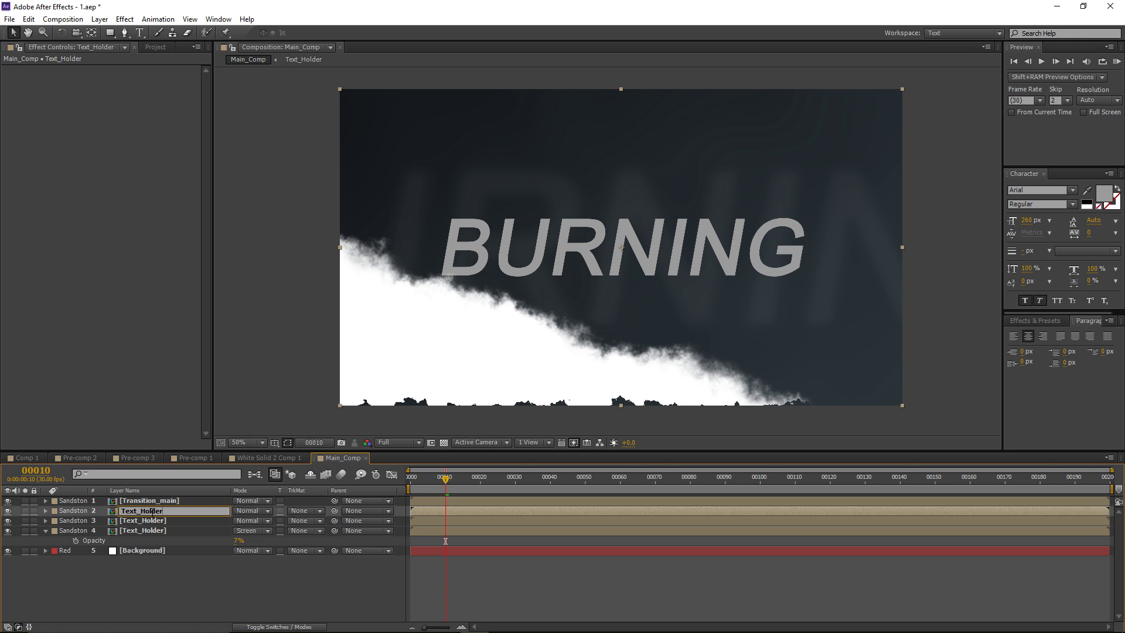
{"action": "type", "text": "_reveal"}
{"action": "key", "text": "Return"}
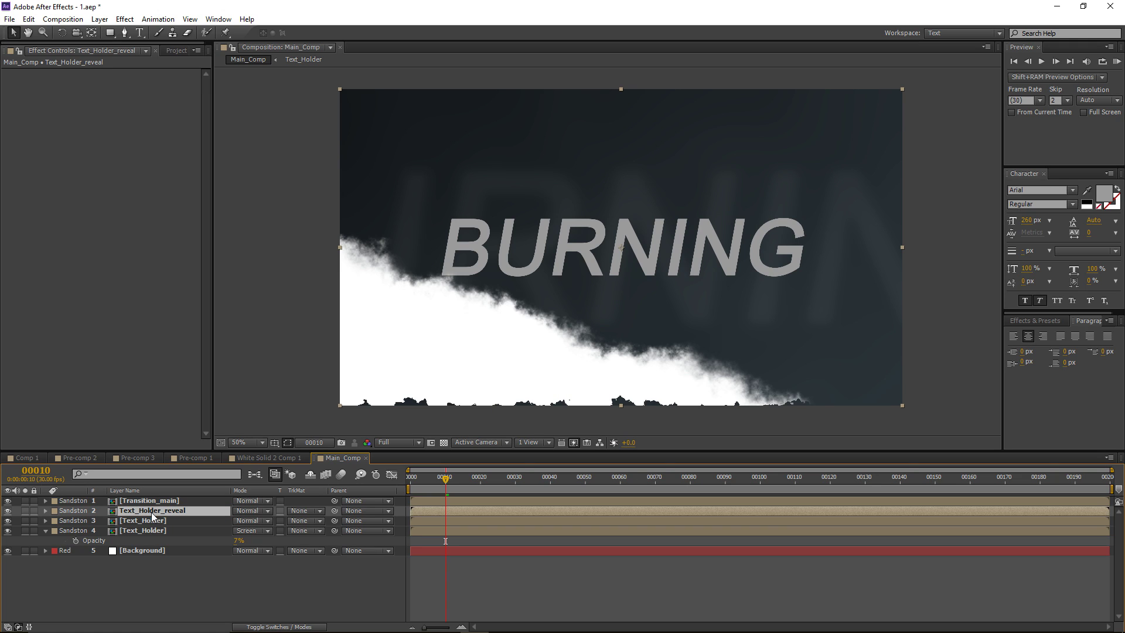
Step: Rename the Text_Holder layer directly below Text_Holder_reveal as Text_Holder_black
{"action": "left_click", "coordinate": [143, 521]}
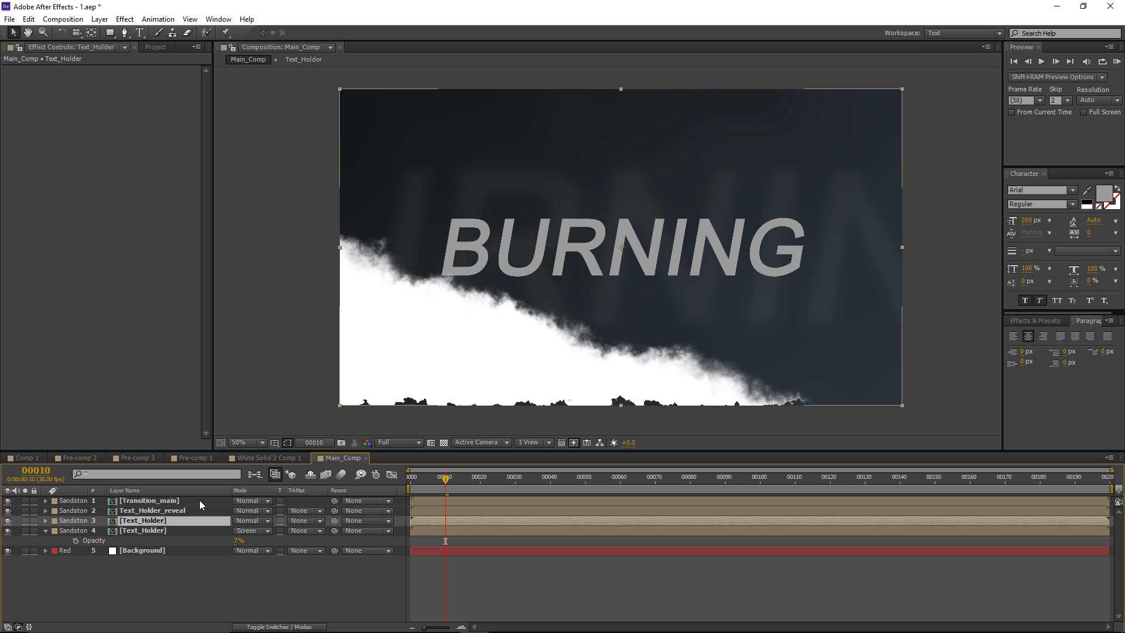
{"action": "key", "text": "Return"}
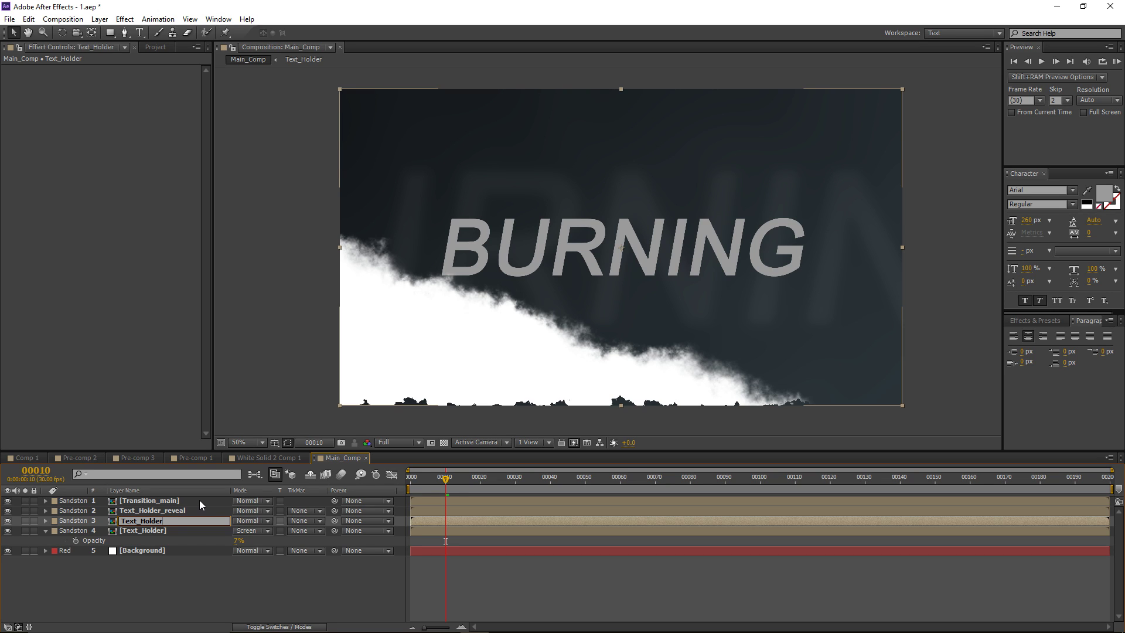
{"action": "type", "text": "_black"}
{"action": "key", "text": "Return"}
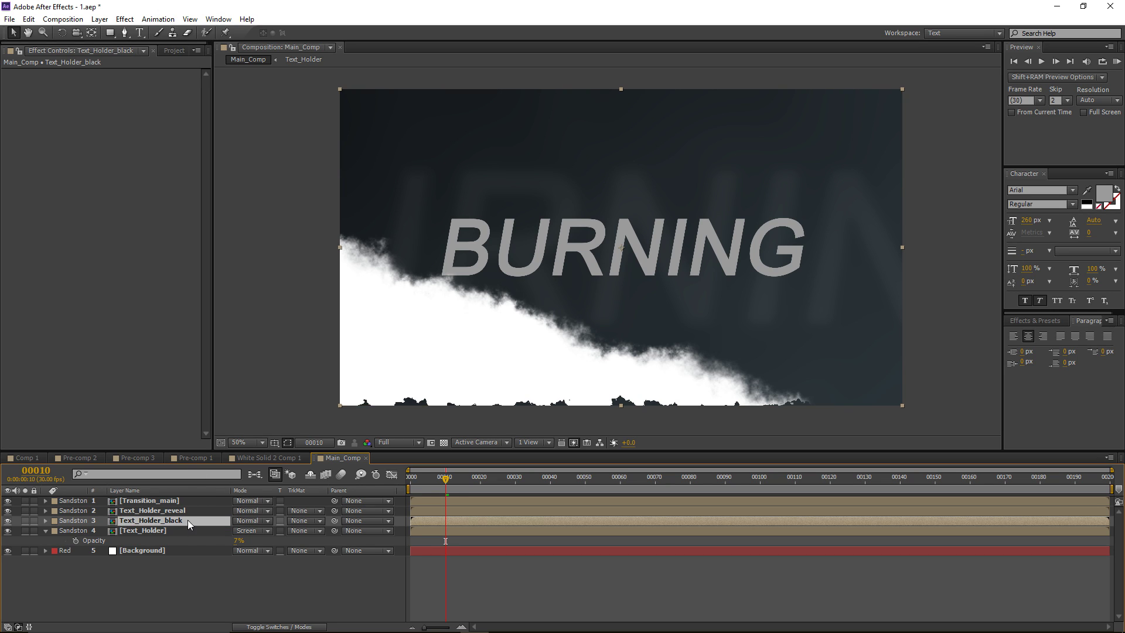
Step: Set Text_Holder_reveal's track matte to Luma Matte using Transition_main and preview up to frame 29
{"action": "left_click", "coordinate": [164, 511]}
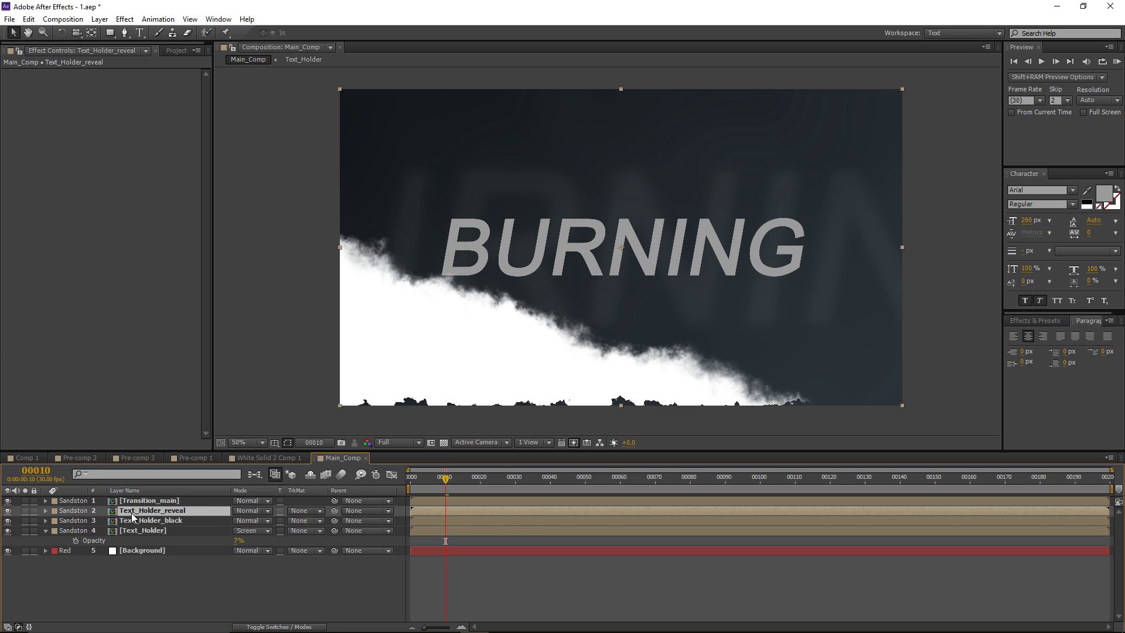
{"action": "left_click", "coordinate": [305, 510]}
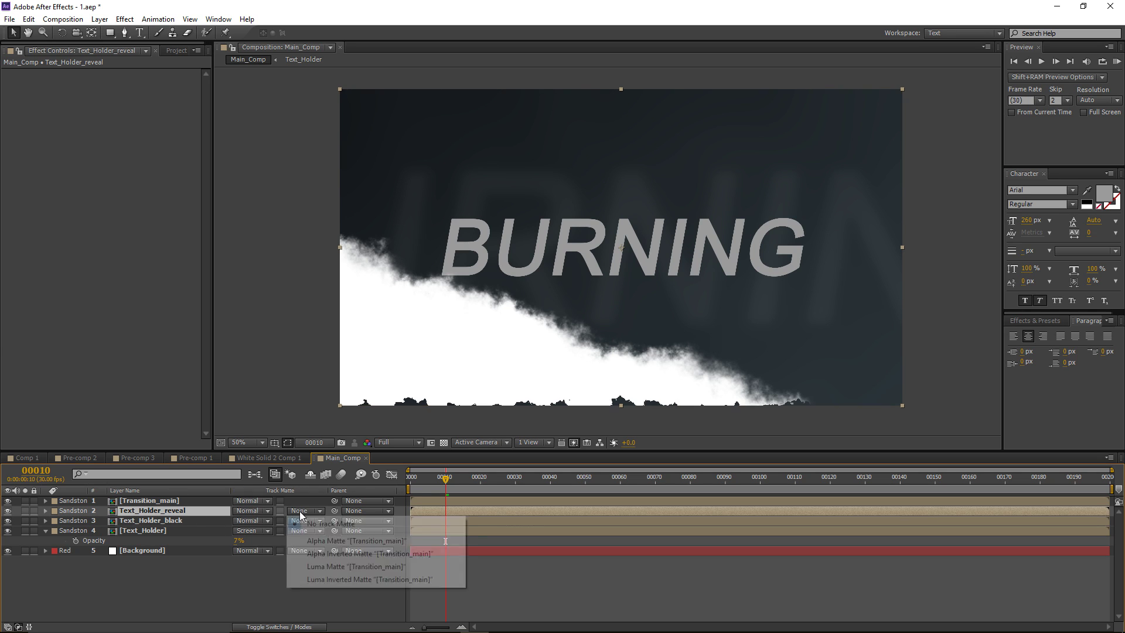
{"action": "left_click", "coordinate": [347, 566]}
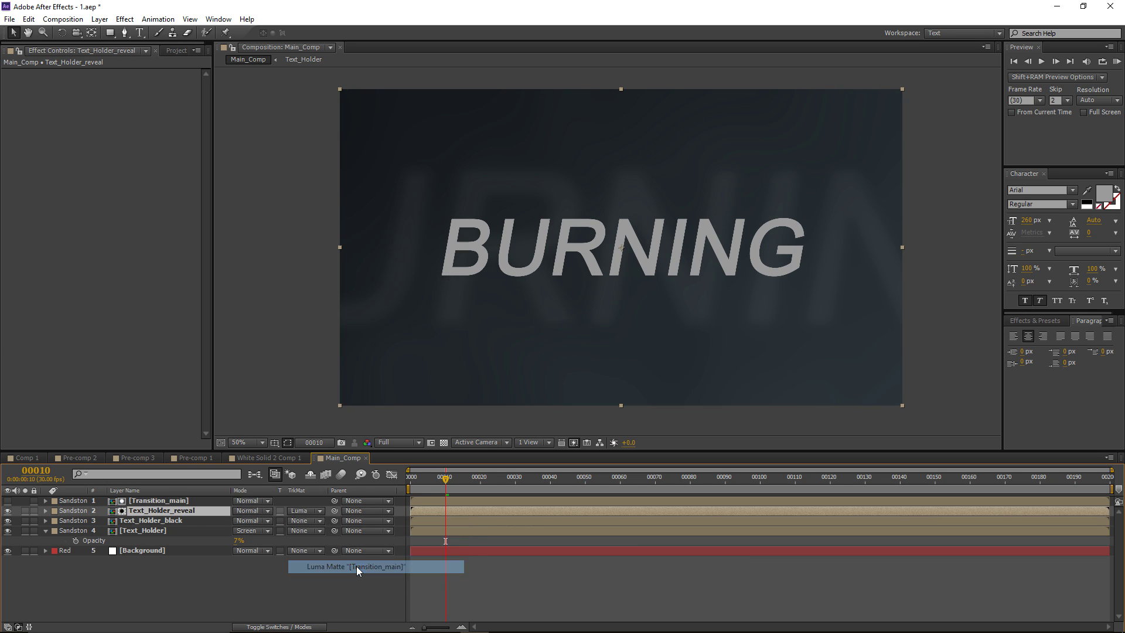
{"action": "left_click", "coordinate": [163, 502]}
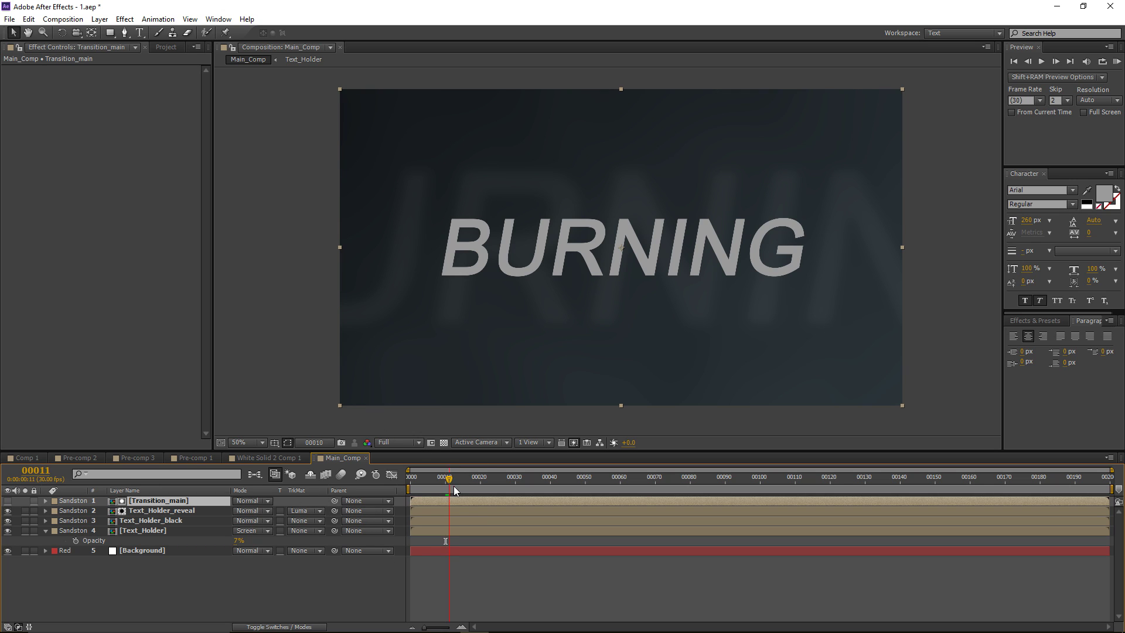
{"action": "left_click_drag", "start_coordinate": [491, 487], "coordinate": [510, 484]}
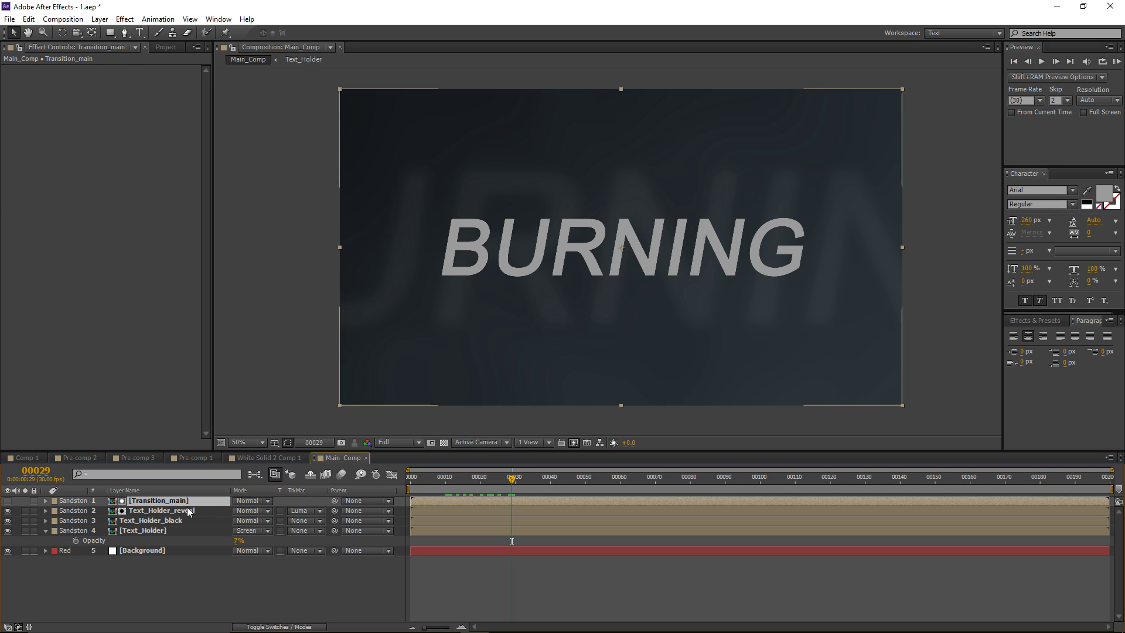
Step: Apply a Fill effect with a near-black color to Text_Holder_black and preview the text reveal up to frame 45
{"action": "left_click", "coordinate": [150, 521]}
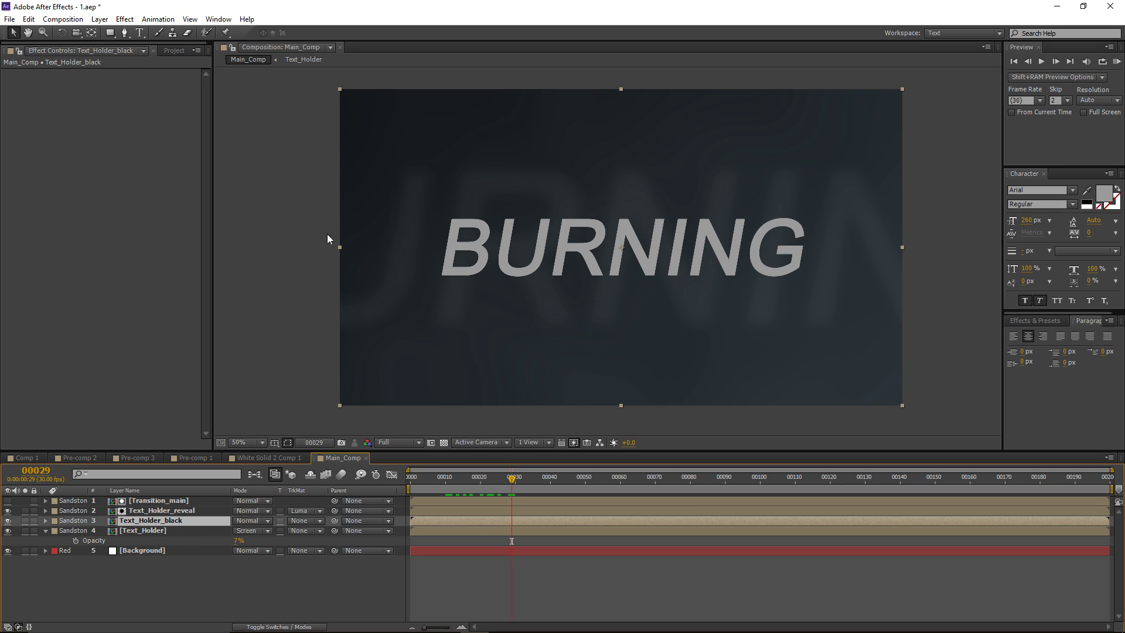
{"action": "left_click", "coordinate": [124, 20]}
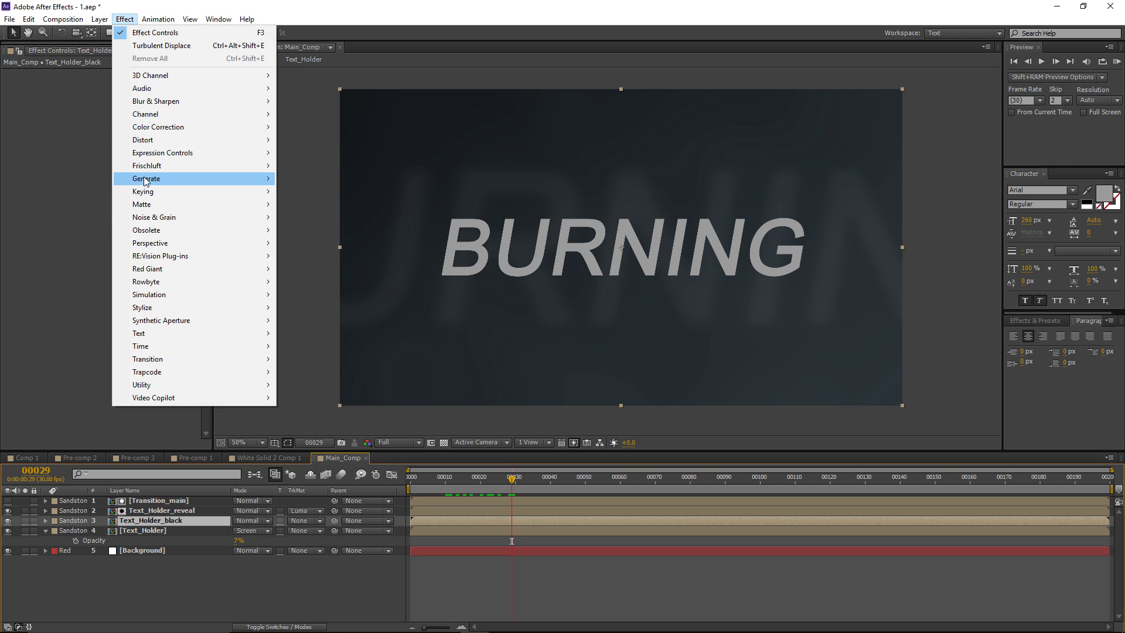
{"action": "mouse_move", "coordinate": [146, 181]}
{"action": "left_click", "coordinate": [318, 375]}
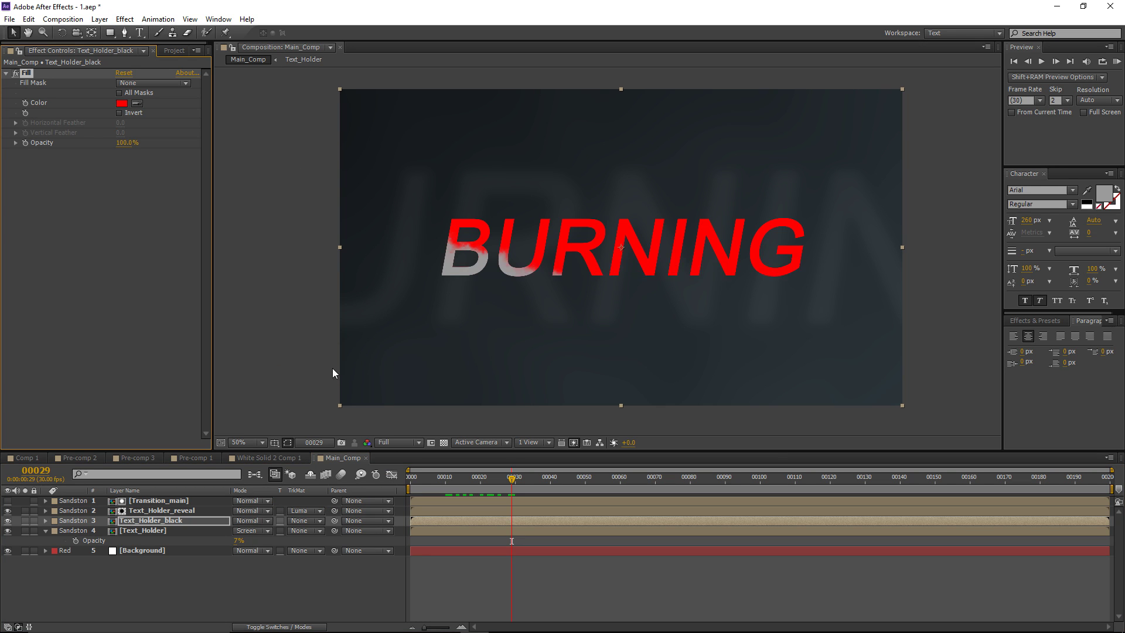
{"action": "left_click", "coordinate": [121, 103]}
{"action": "left_click_drag", "start_coordinate": [139, 482], "coordinate": [82, 496]}
{"action": "left_click", "coordinate": [370, 367]}
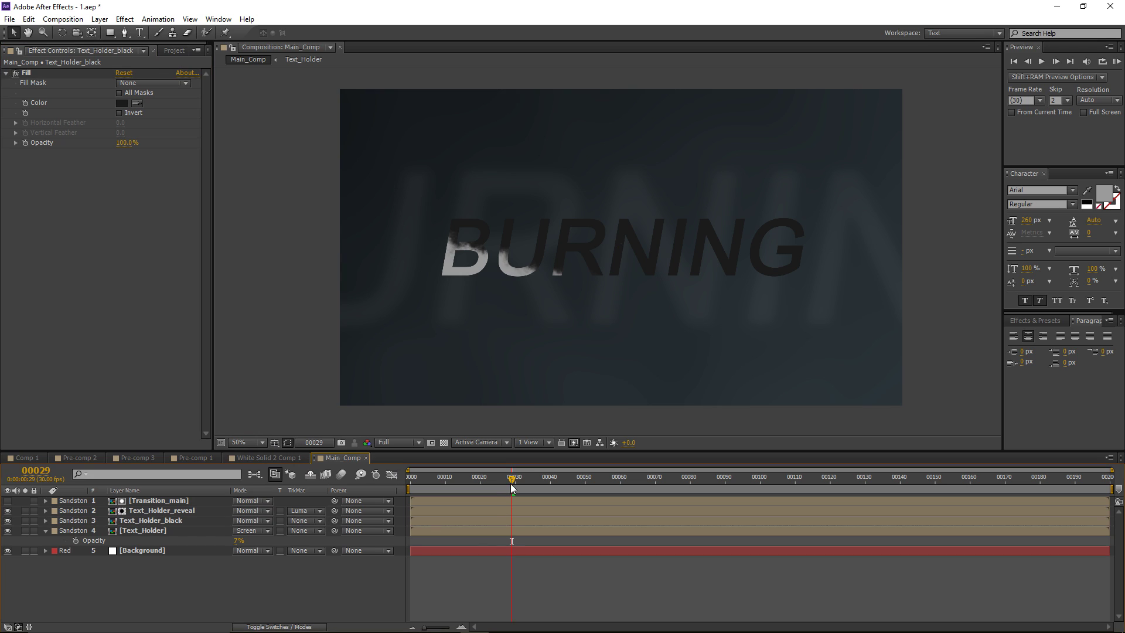
{"action": "mouse_move", "coordinate": [511, 483]}
{"action": "left_mouse_down"}
{"action": "mouse_move", "coordinate": [627, 484]}
{"action": "mouse_move", "coordinate": [557, 487]}
{"action": "mouse_move", "coordinate": [568, 484]}
{"action": "left_mouse_up"}
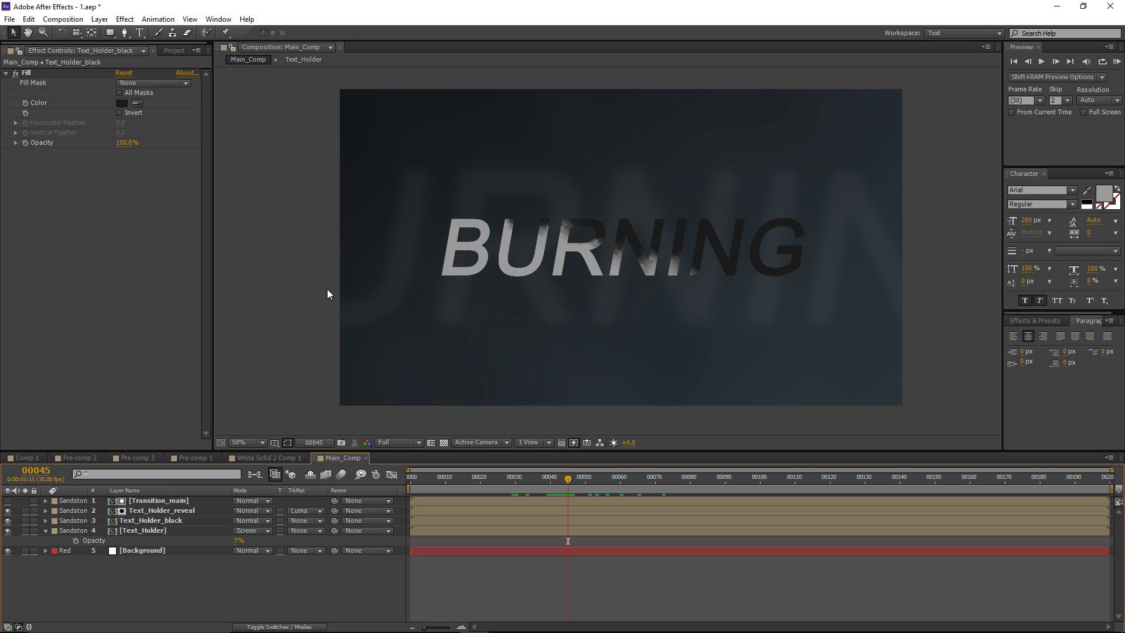
Step: Duplicate Transition_main, make the copy visible, and pre-compose it as Transition_highlight with all attributes moved
{"action": "left_click", "coordinate": [177, 502]}
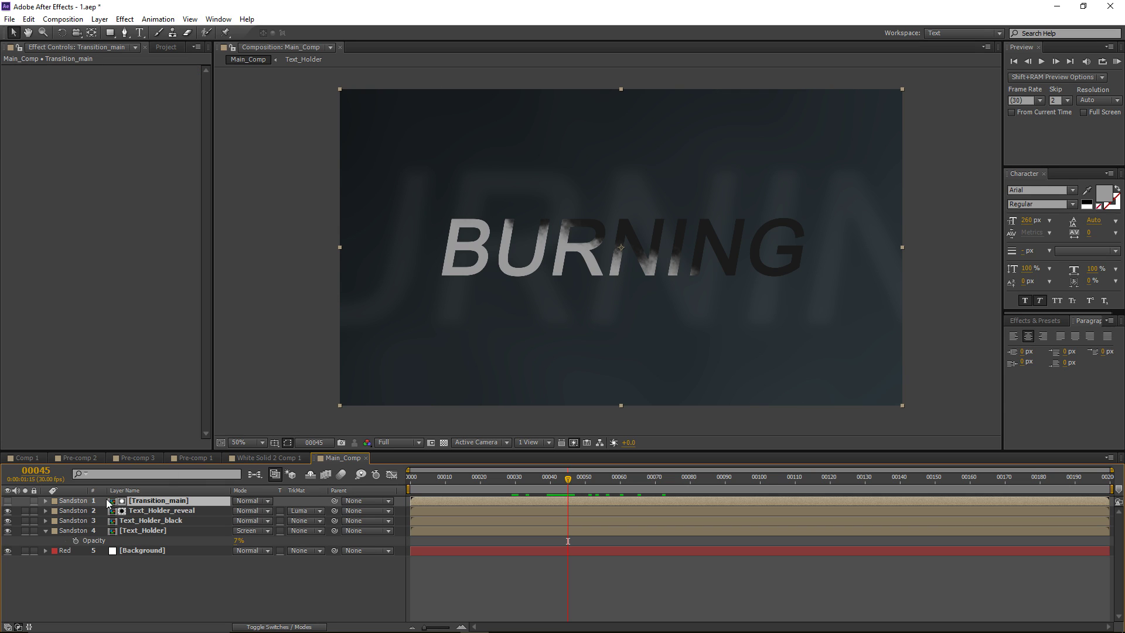
{"action": "key", "text": "ctrl+d"}
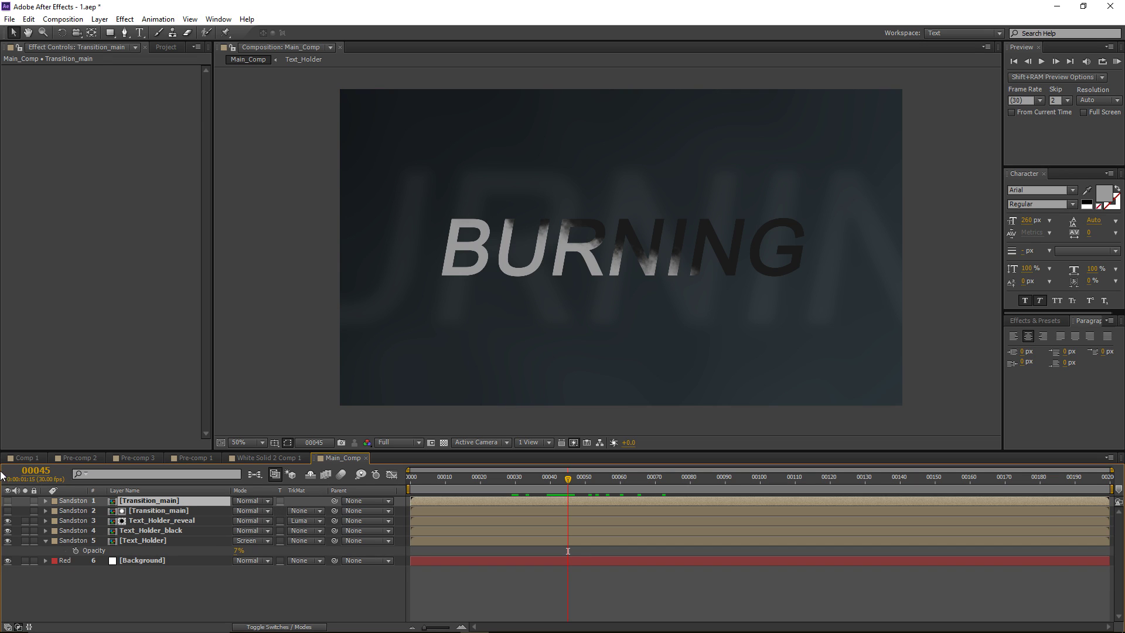
{"action": "left_click", "coordinate": [8, 500]}
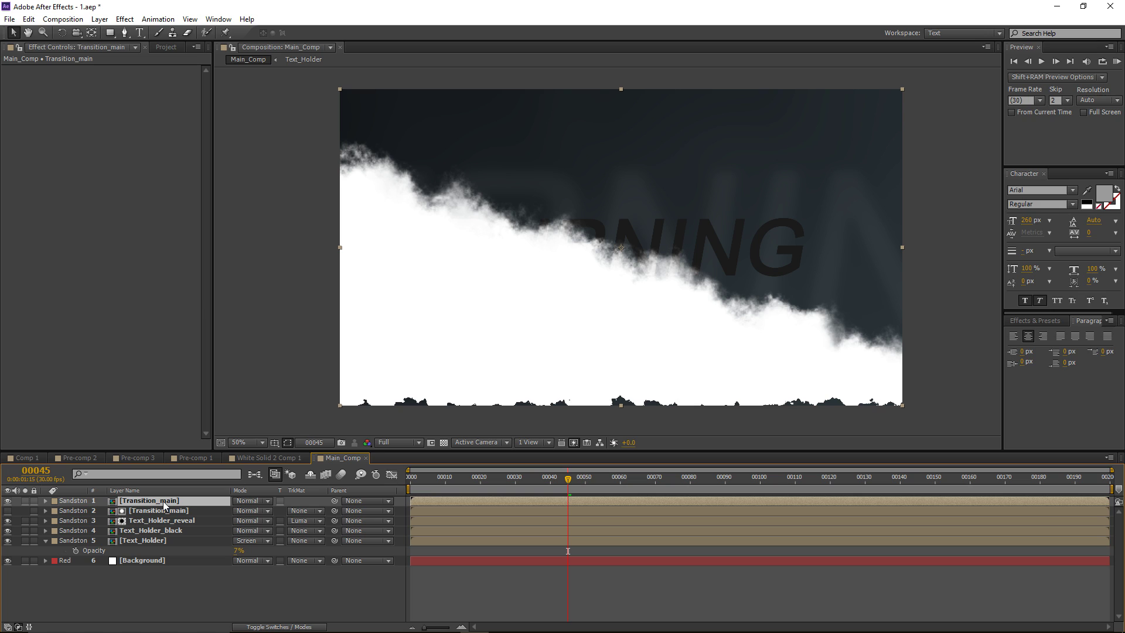
{"action": "key", "text": "ctrl+shift+c"}
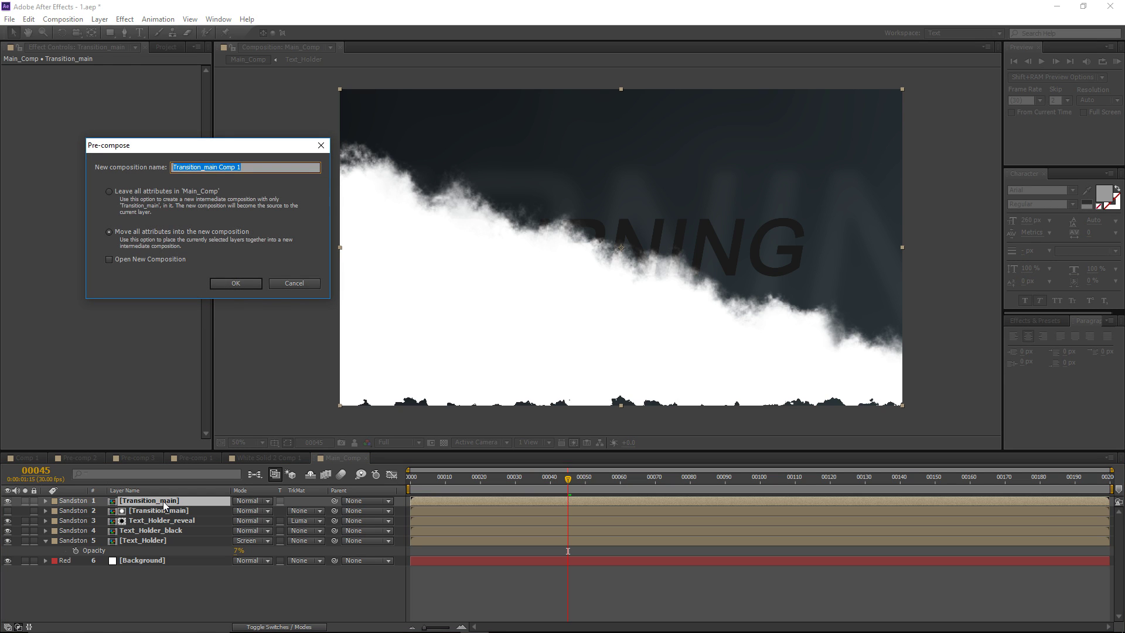
{"action": "type", "text": "Transition_highlight"}
{"action": "key", "text": "Return"}
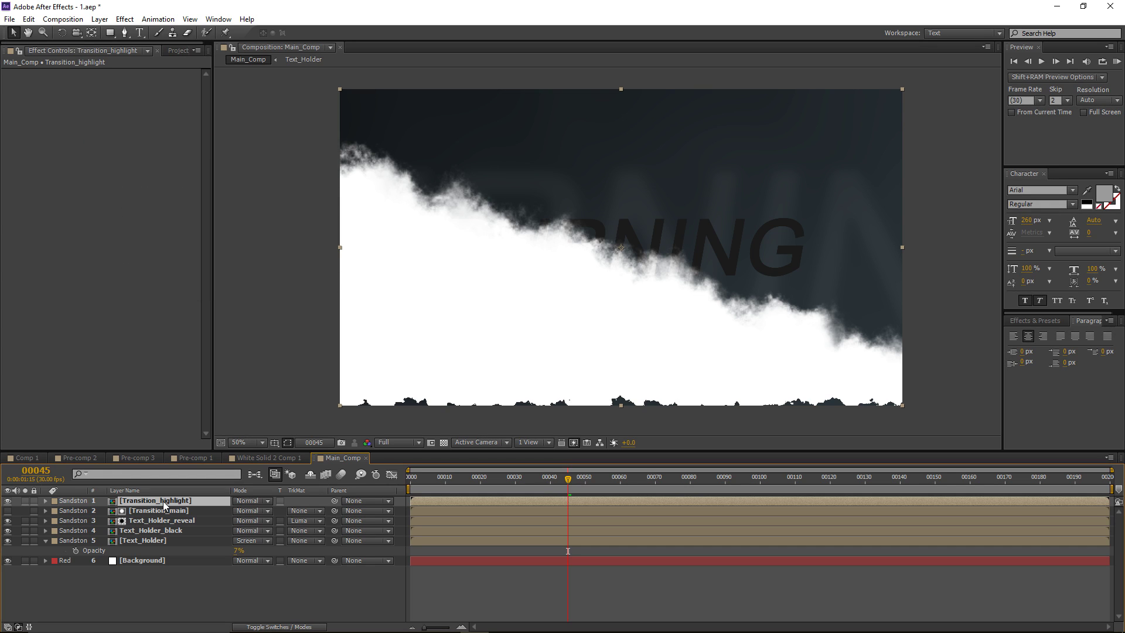
Step: Inside the Transition_highlight composition, duplicate the Transition_main layer and apply an Invert effect to the upper copy
{"action": "double_click", "coordinate": [174, 499]}
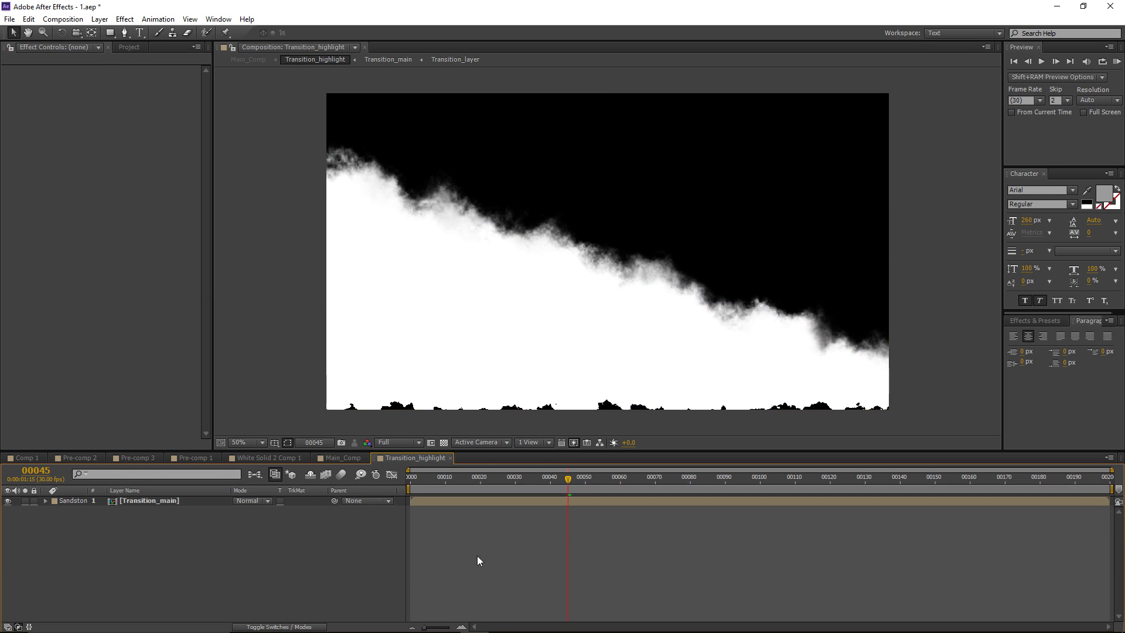
{"action": "left_click", "coordinate": [554, 341]}
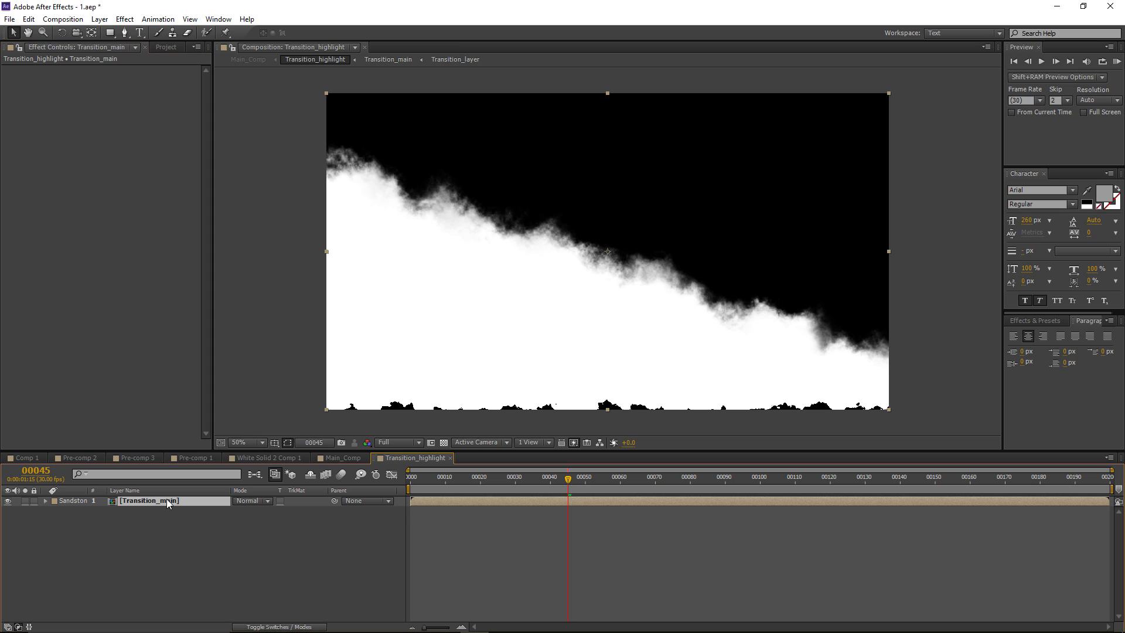
{"action": "key", "text": "ctrl+d"}
{"action": "left_click", "coordinate": [125, 19]}
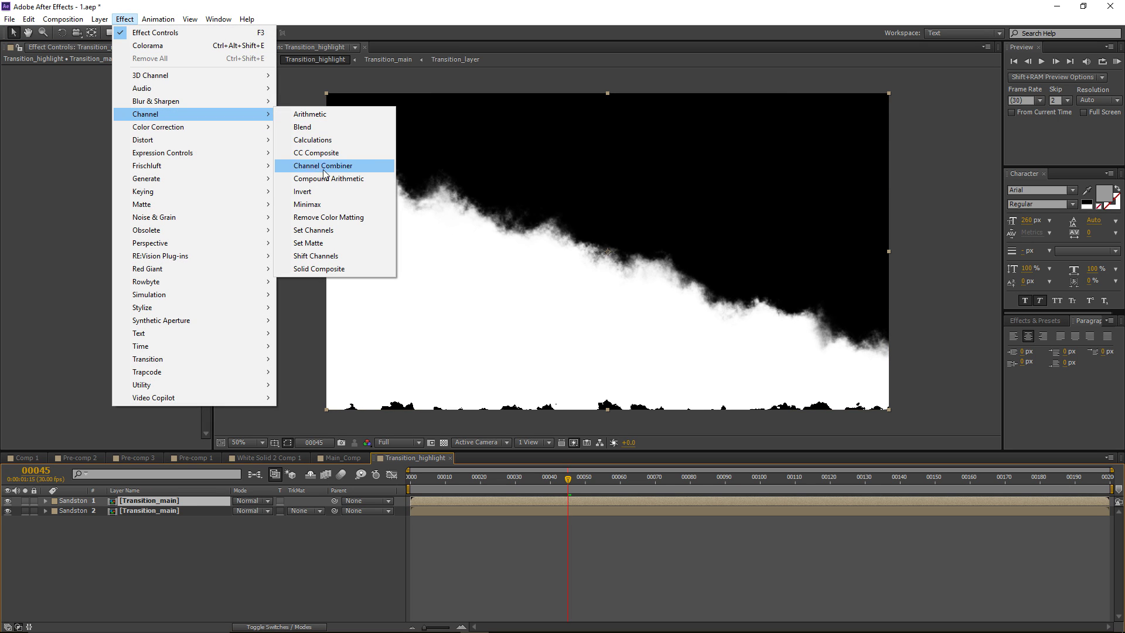
{"action": "left_click", "coordinate": [322, 192]}
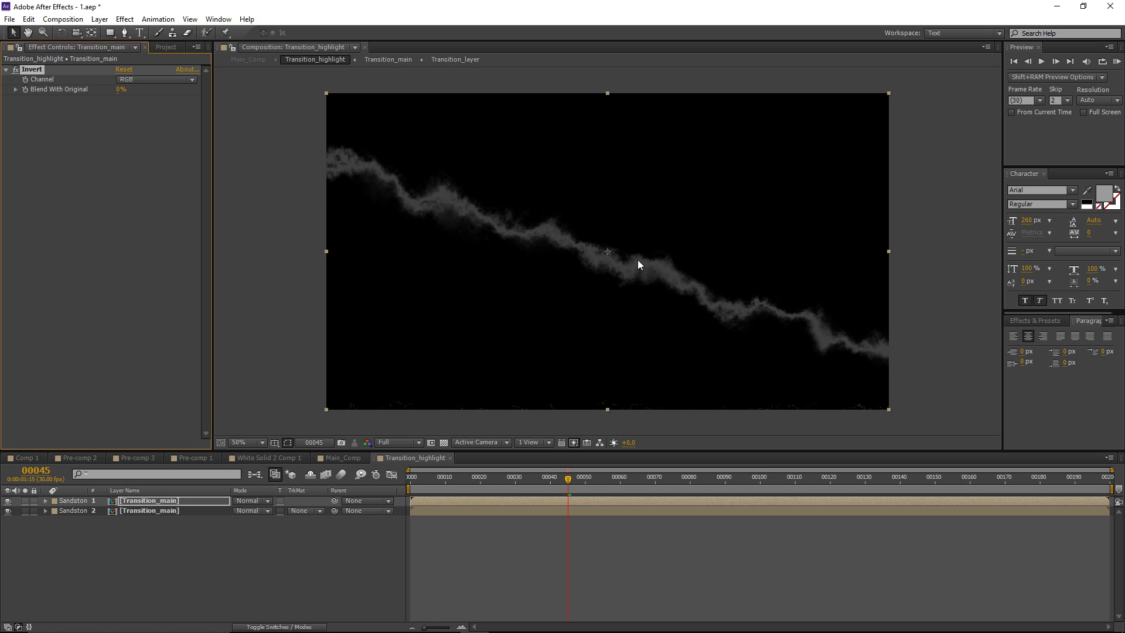
Step: Shift the inverted Transition_main layer about 6 frames later in time
{"action": "left_click", "coordinate": [423, 501]}
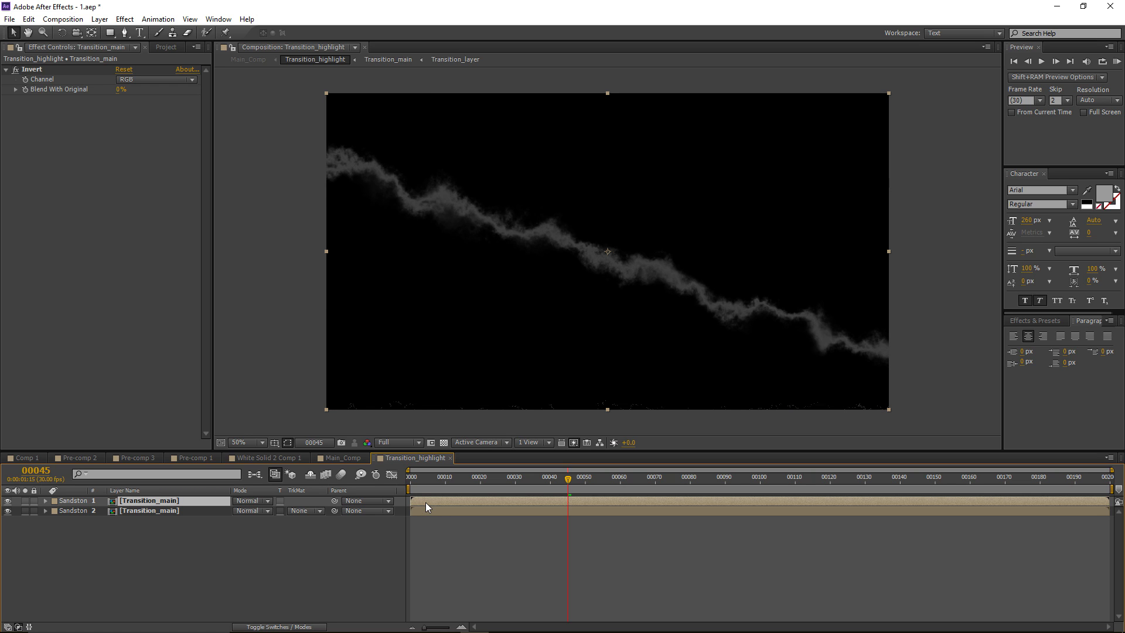
{"action": "left_click_drag", "start_coordinate": [425, 501], "coordinate": [447, 508]}
{"action": "left_click", "coordinate": [451, 535]}
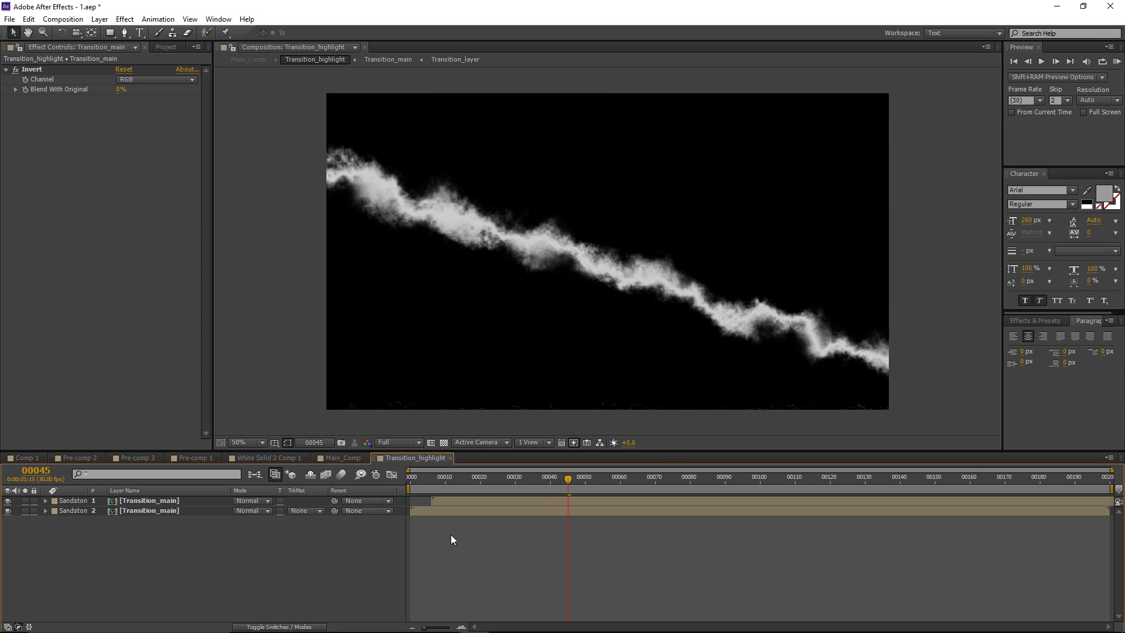
Step: Add an adjustment layer above both Transition_main layers, apply Curves to it and shape the RGB curve into a gentle S
{"action": "left_click", "coordinate": [100, 19]}
{"action": "mouse_move", "coordinate": [114, 37]}
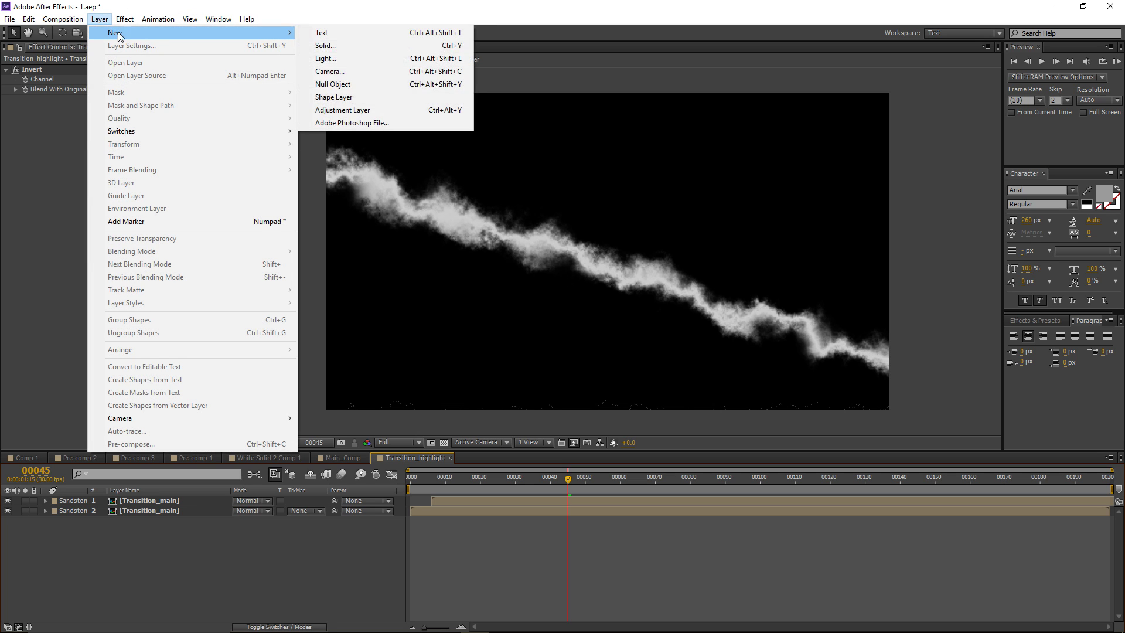
{"action": "left_click", "coordinate": [342, 109]}
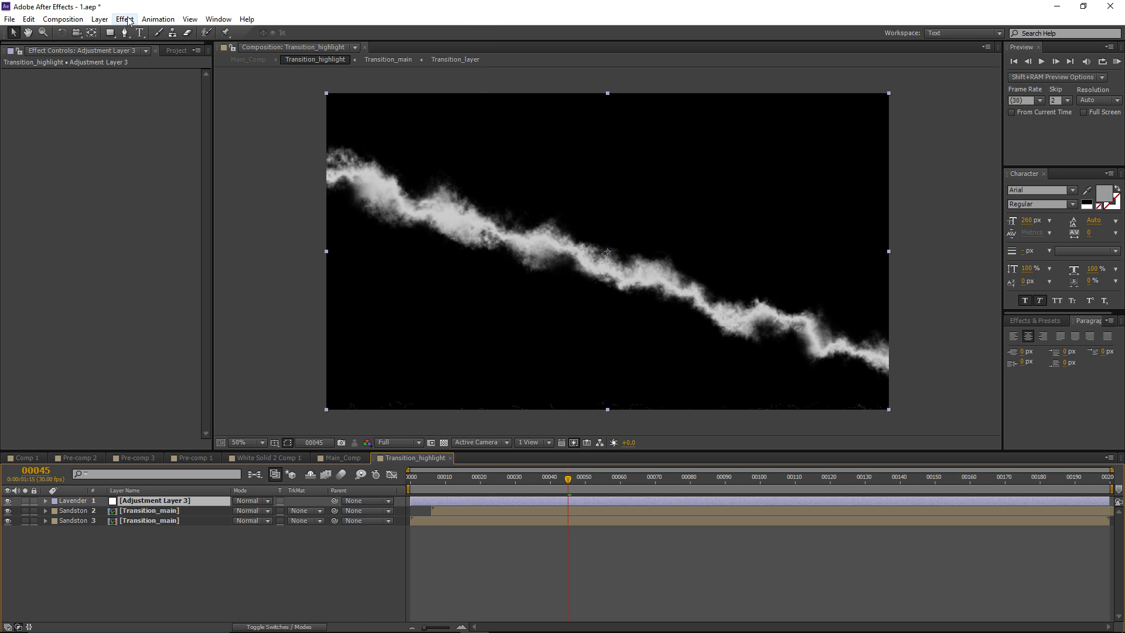
{"action": "left_click", "coordinate": [125, 18]}
{"action": "mouse_move", "coordinate": [175, 127]}
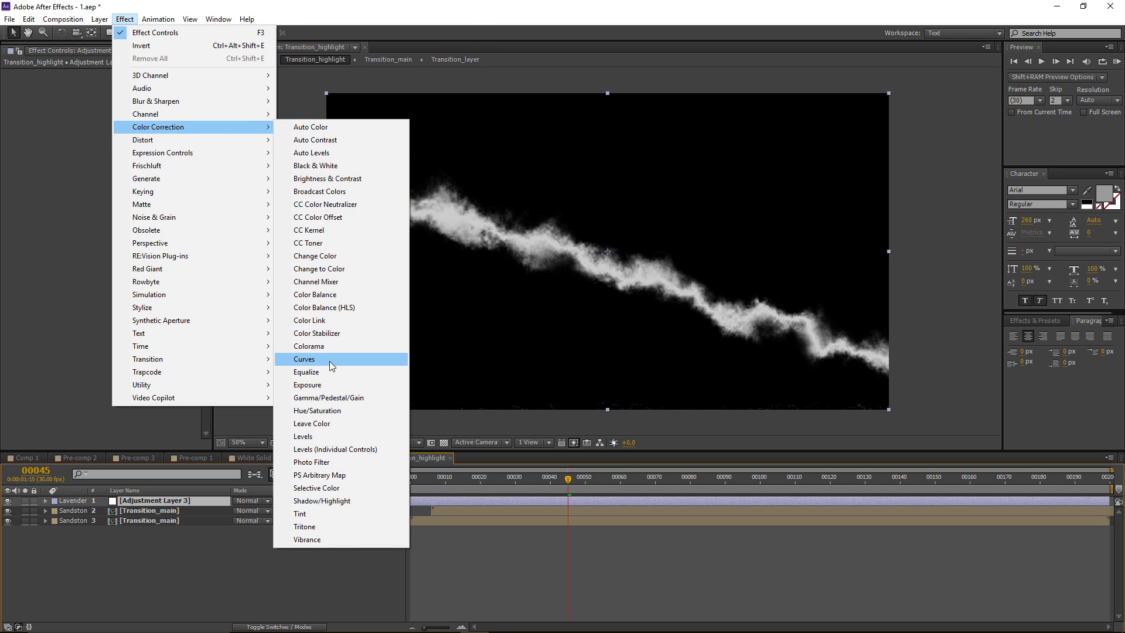
{"action": "left_click", "coordinate": [311, 359]}
{"action": "left_click_drag", "start_coordinate": [103, 129], "coordinate": [92, 126]}
{"action": "left_click_drag", "start_coordinate": [58, 169], "coordinate": [55, 188]}
{"action": "left_click_drag", "start_coordinate": [92, 125], "coordinate": [103, 127]}
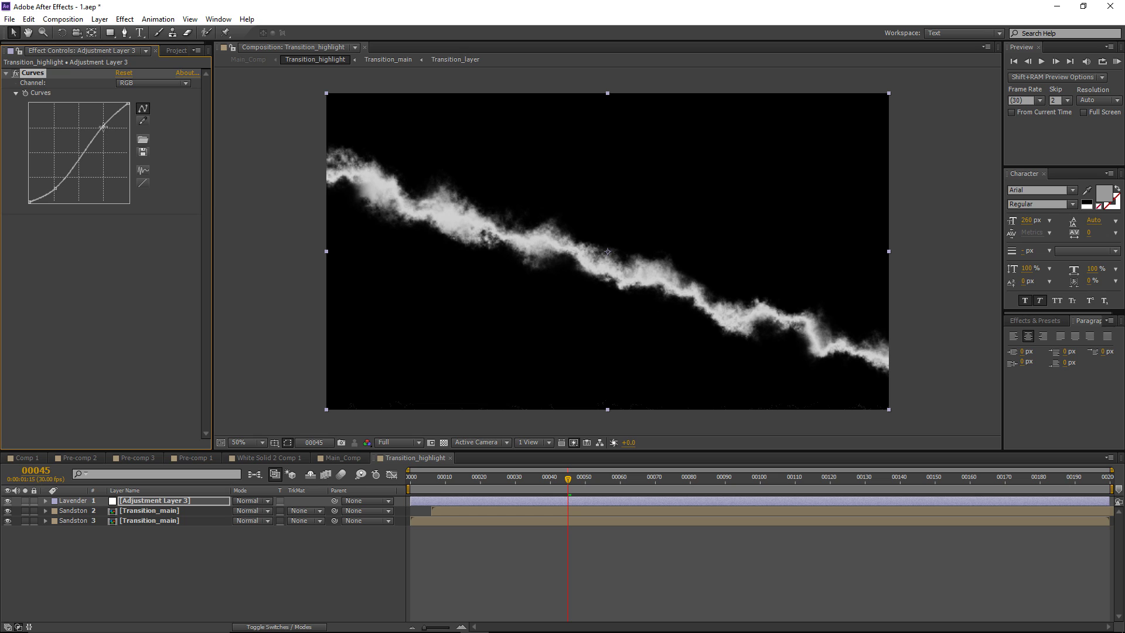
Step: Shape the Alpha channel curve of the adjustment layer's Curves effect into a steeper S
{"action": "left_click", "coordinate": [153, 83]}
{"action": "left_click", "coordinate": [150, 146]}
{"action": "left_click_drag", "start_coordinate": [50, 182], "coordinate": [56, 201]}
{"action": "left_click_drag", "start_coordinate": [95, 135], "coordinate": [106, 121]}
{"action": "left_click", "coordinate": [300, 565]}
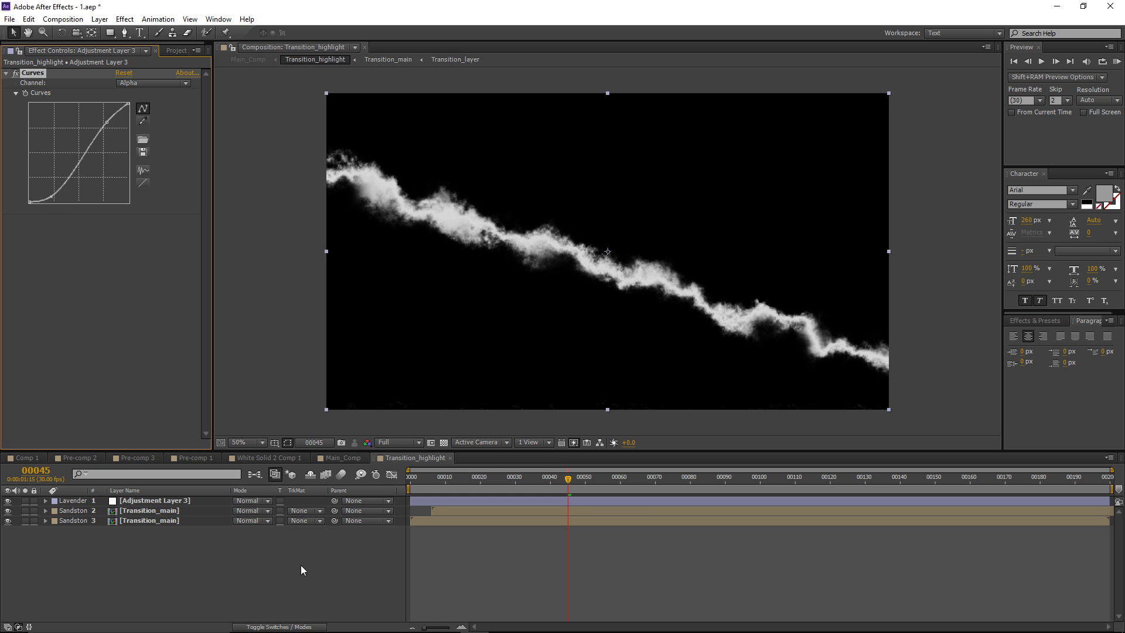
Step: In Main_Comp, duplicate Text_Holder_black and place the copy above Transition_highlight
{"action": "left_click", "coordinate": [332, 459]}
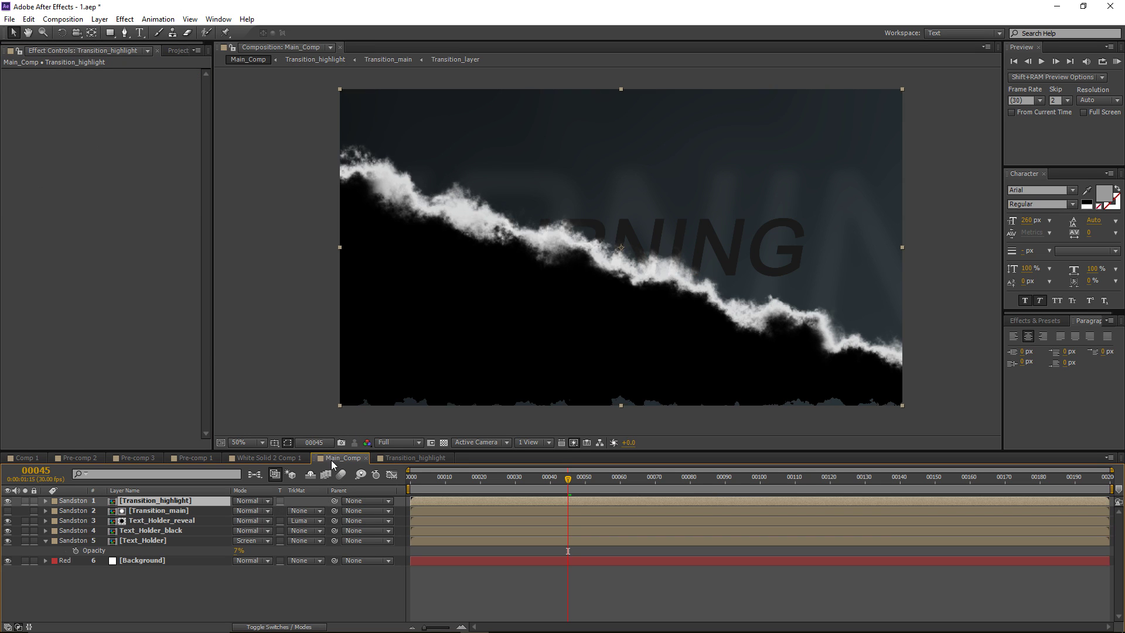
{"action": "left_click", "coordinate": [149, 530]}
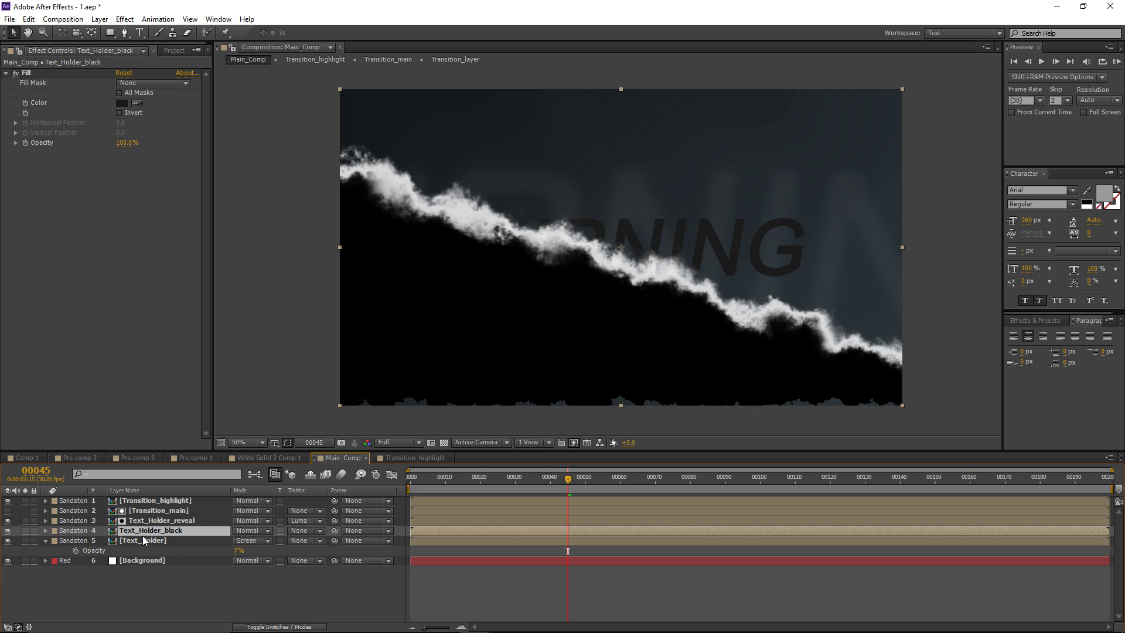
{"action": "key", "text": "ctrl+d"}
{"action": "left_click_drag", "start_coordinate": [130, 533], "coordinate": [148, 502]}
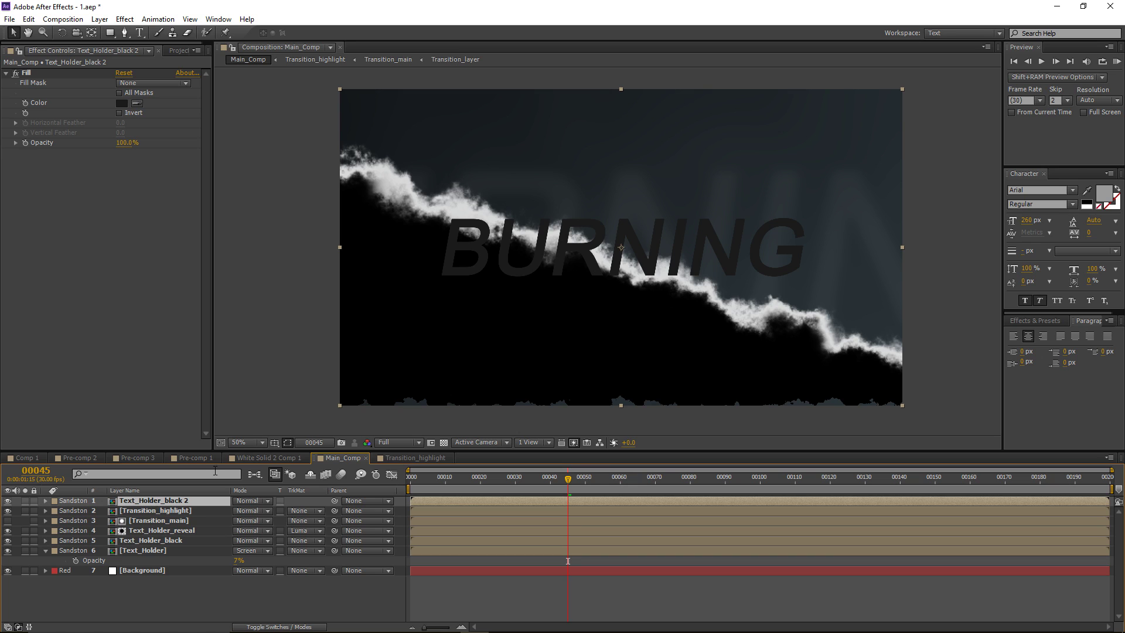
Step: Change the Fill color of Text_Holder_black 2 to white (FFFFFF)
{"action": "left_click", "coordinate": [26, 73]}
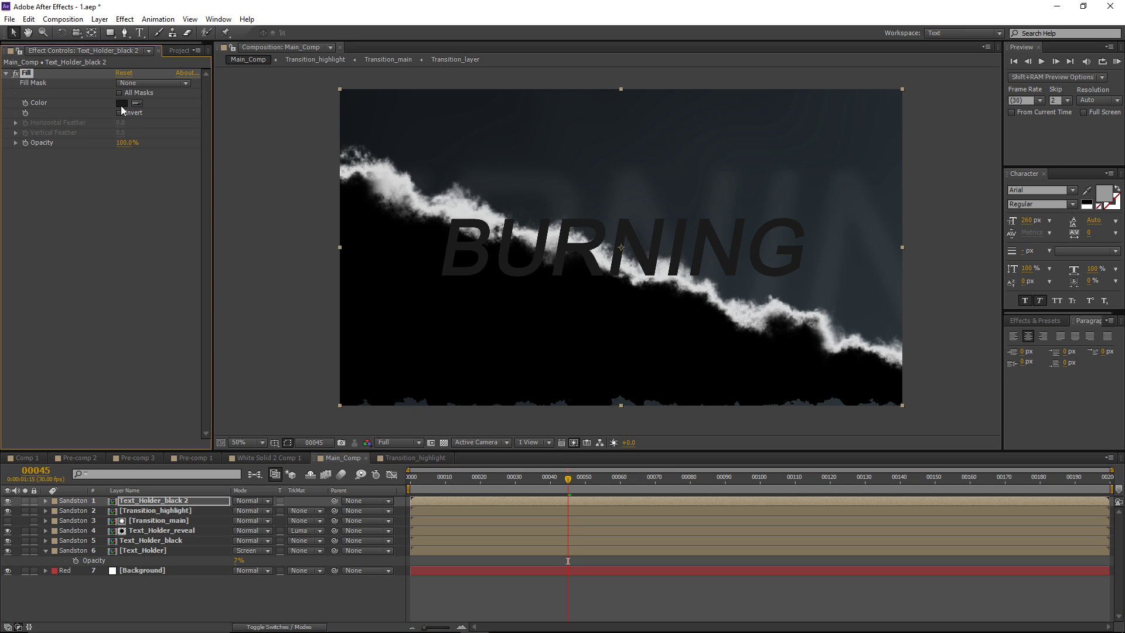
{"action": "left_click", "coordinate": [121, 104]}
{"action": "left_click", "coordinate": [110, 365]}
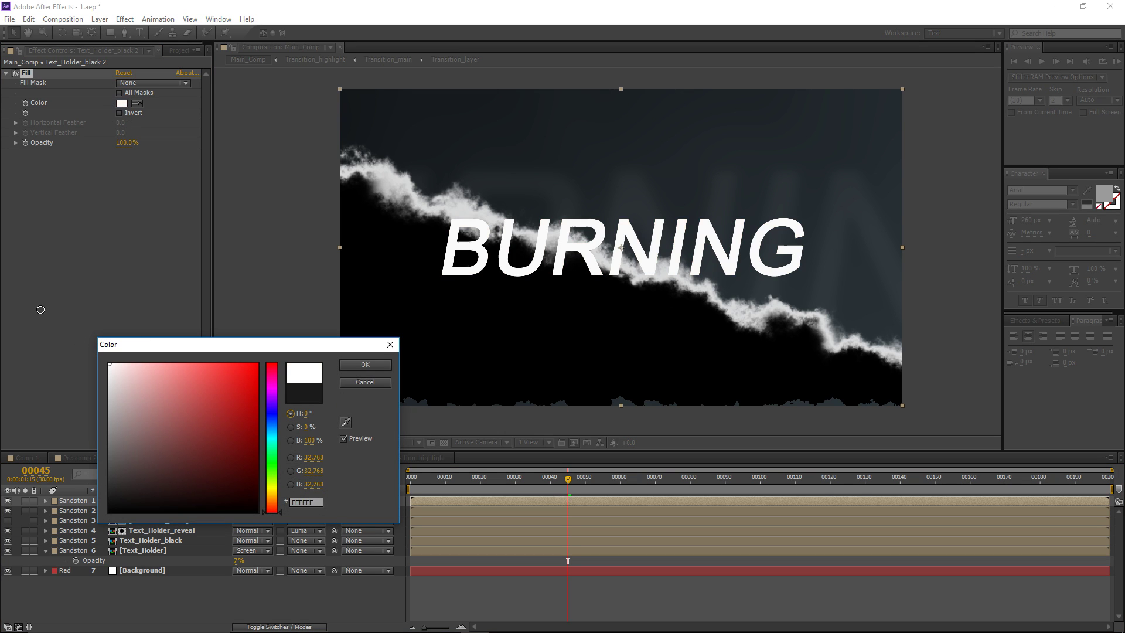
{"action": "left_click", "coordinate": [344, 368]}
Step: Set Transition_highlight's track matte to Luma Matte using Text_Holder_black 2 and preview frame 51
{"action": "left_click", "coordinate": [160, 511]}
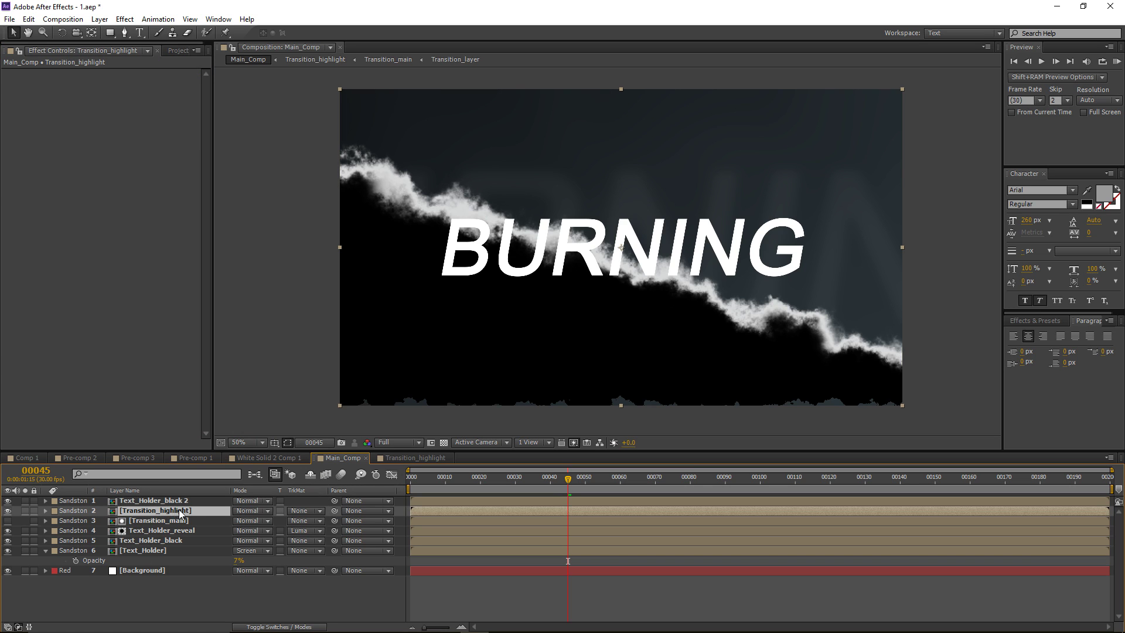
{"action": "left_click", "coordinate": [300, 511]}
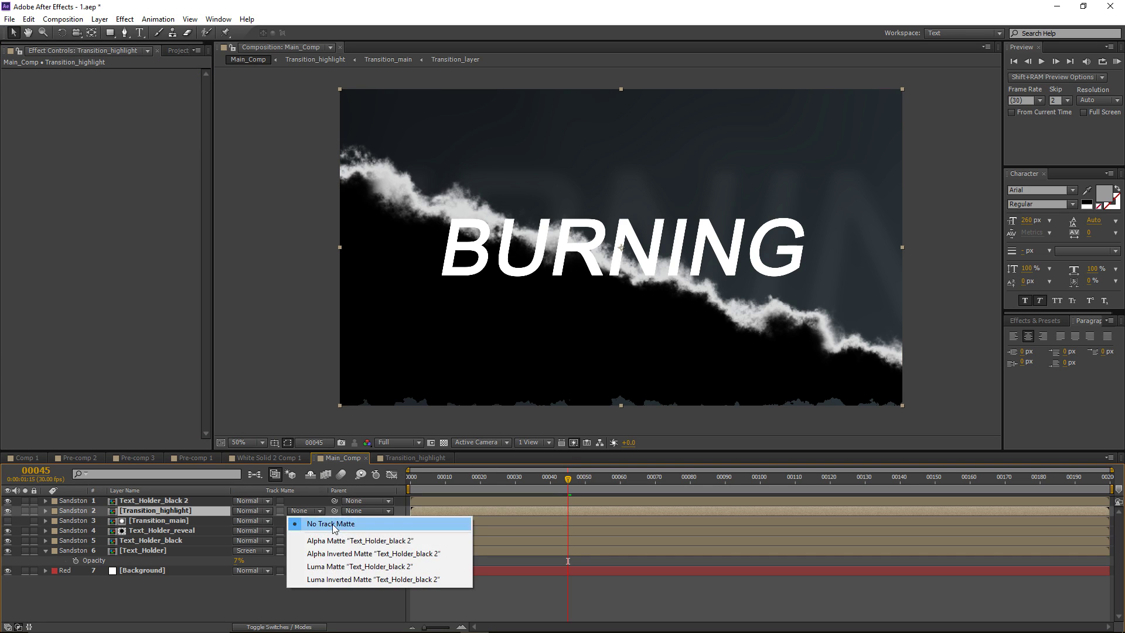
{"action": "left_click", "coordinate": [363, 566]}
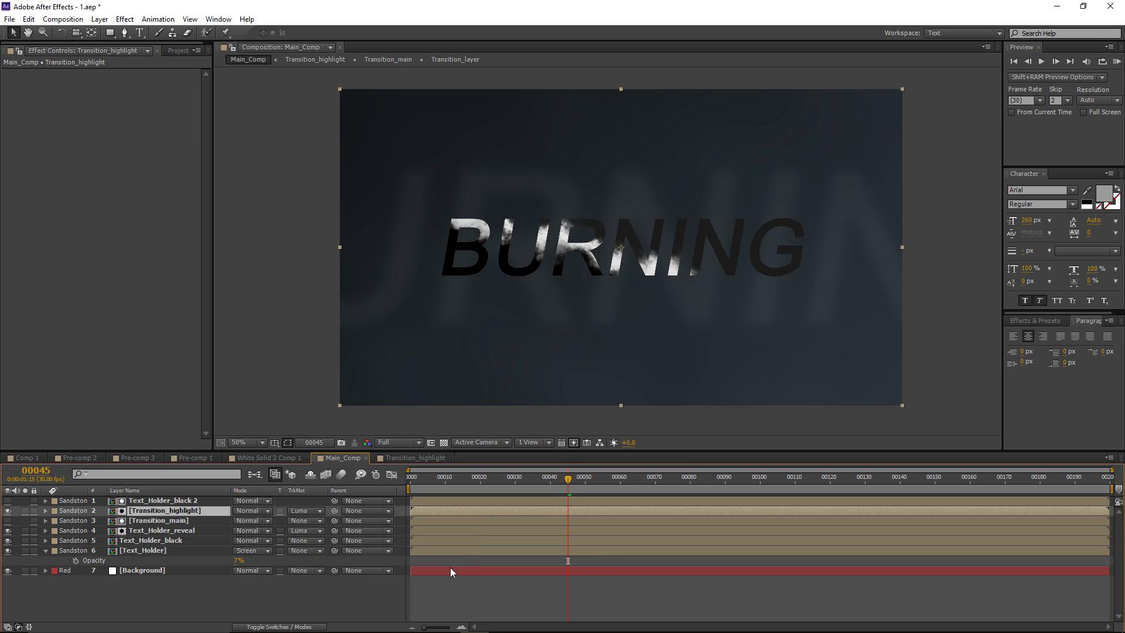
{"action": "mouse_move", "coordinate": [578, 486]}
{"action": "left_mouse_down"}
{"action": "mouse_move", "coordinate": [711, 486]}
{"action": "mouse_move", "coordinate": [524, 495]}
{"action": "mouse_move", "coordinate": [588, 491]}
{"action": "left_mouse_up"}
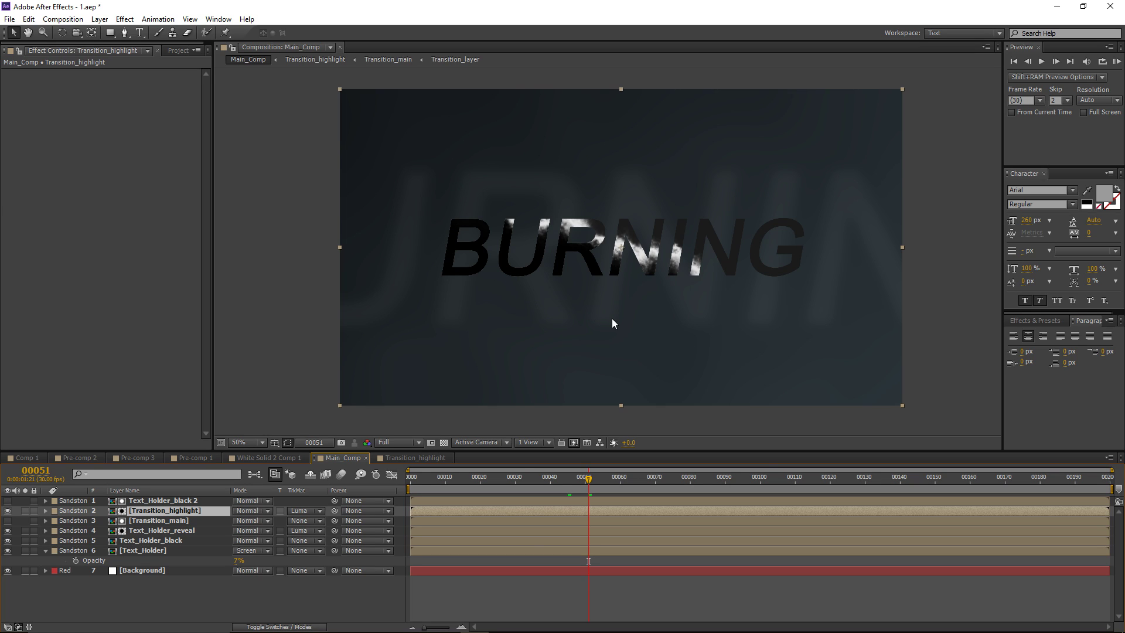
Step: Pre-compose Text_Holder_black 2 and Transition_highlight together as Highlight with all attributes moved
{"action": "left_click", "coordinate": [155, 502], "text": "ctrl"}
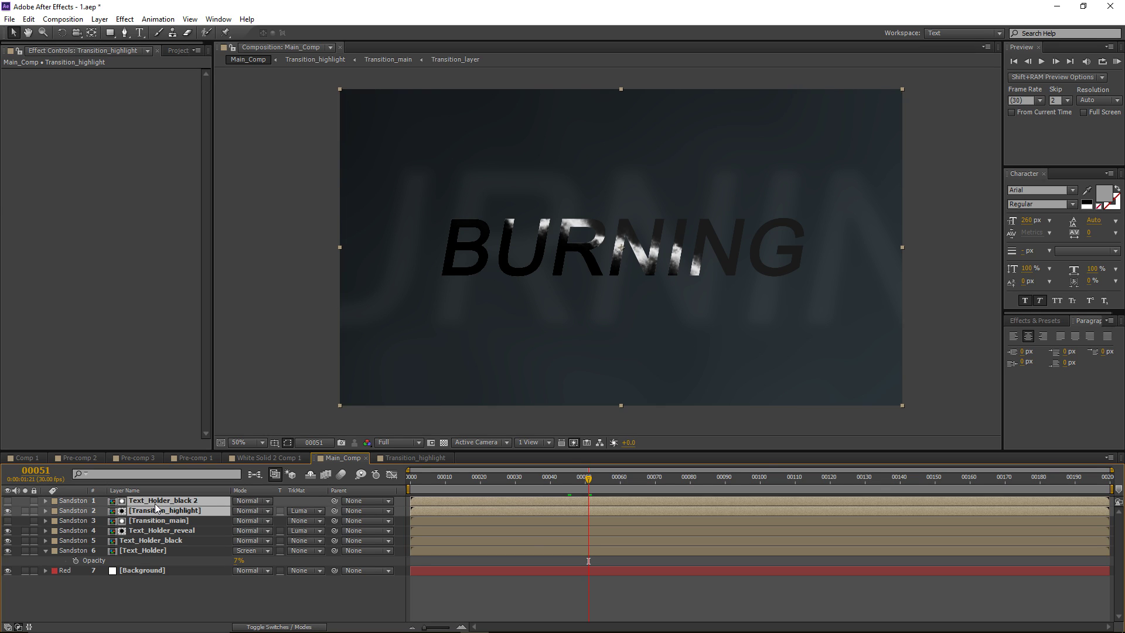
{"action": "key", "text": "ctrl+shift+c"}
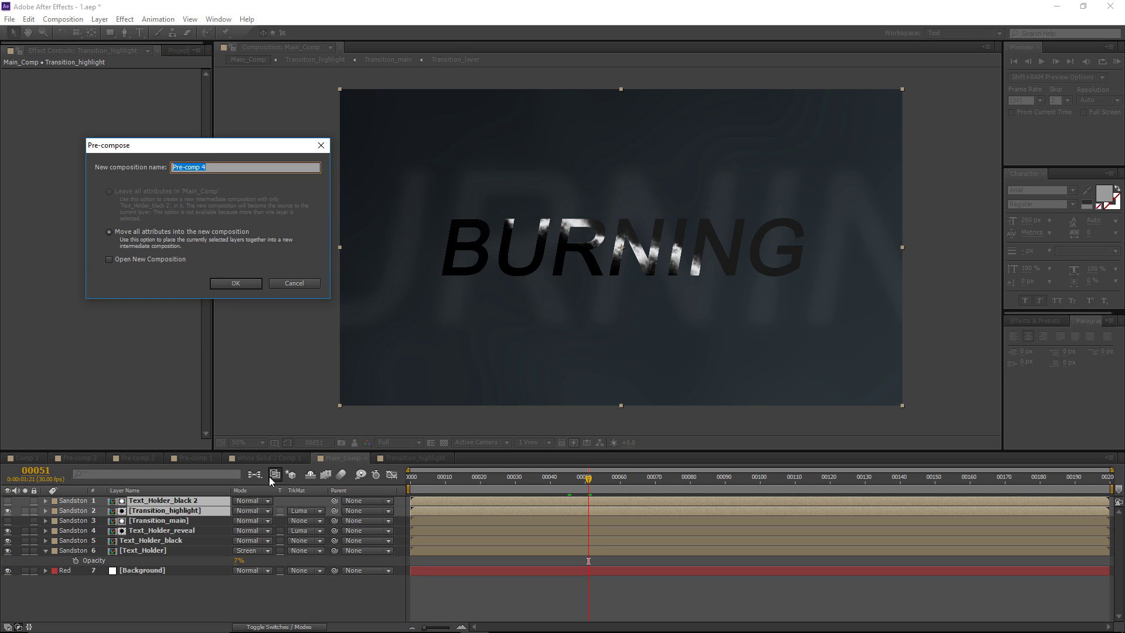
{"action": "type", "text": "Highlight"}
{"action": "key", "text": "Return"}
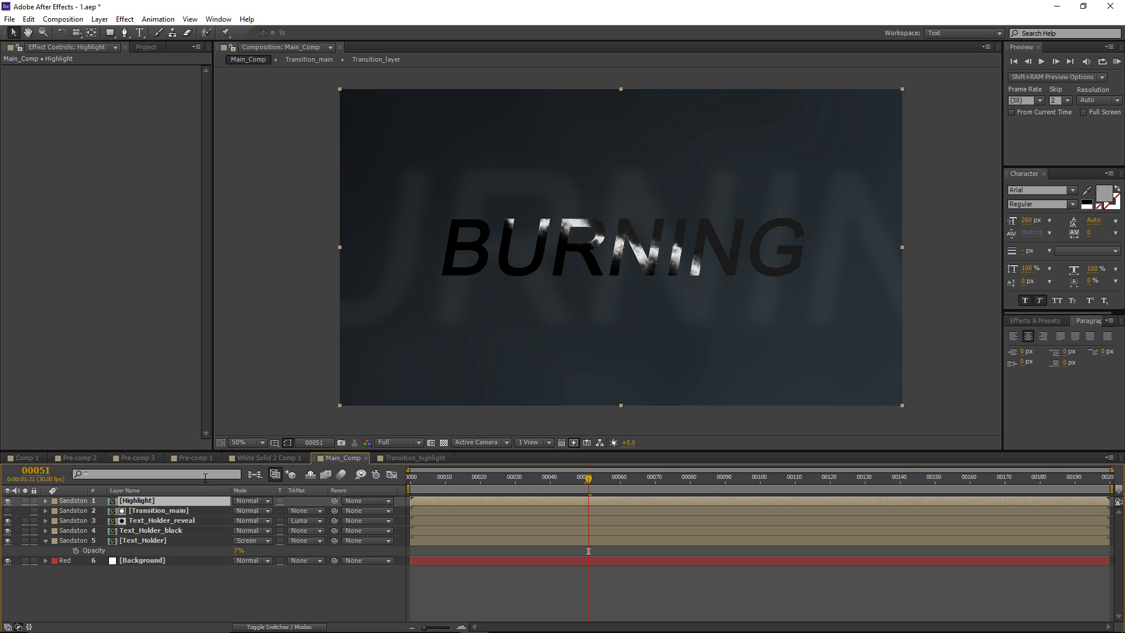
Step: Set the Highlight layer's blending mode to Add and apply Fractal Noise to it with its own blending mode set to Multiply
{"action": "left_click", "coordinate": [257, 501]}
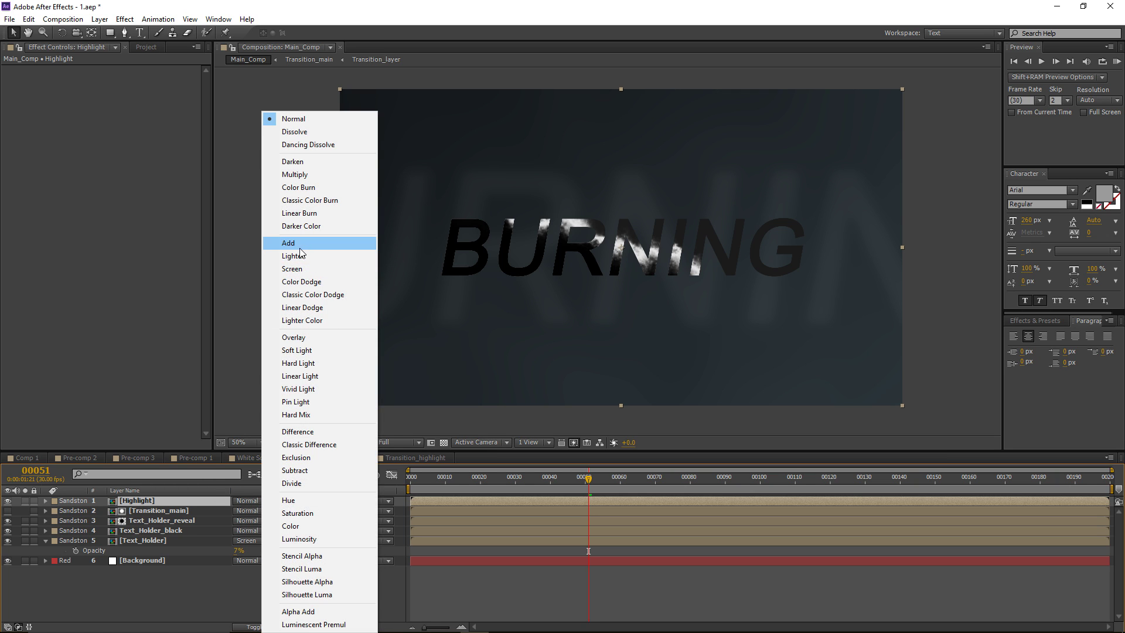
{"action": "left_click", "coordinate": [320, 242]}
{"action": "left_click", "coordinate": [124, 19]}
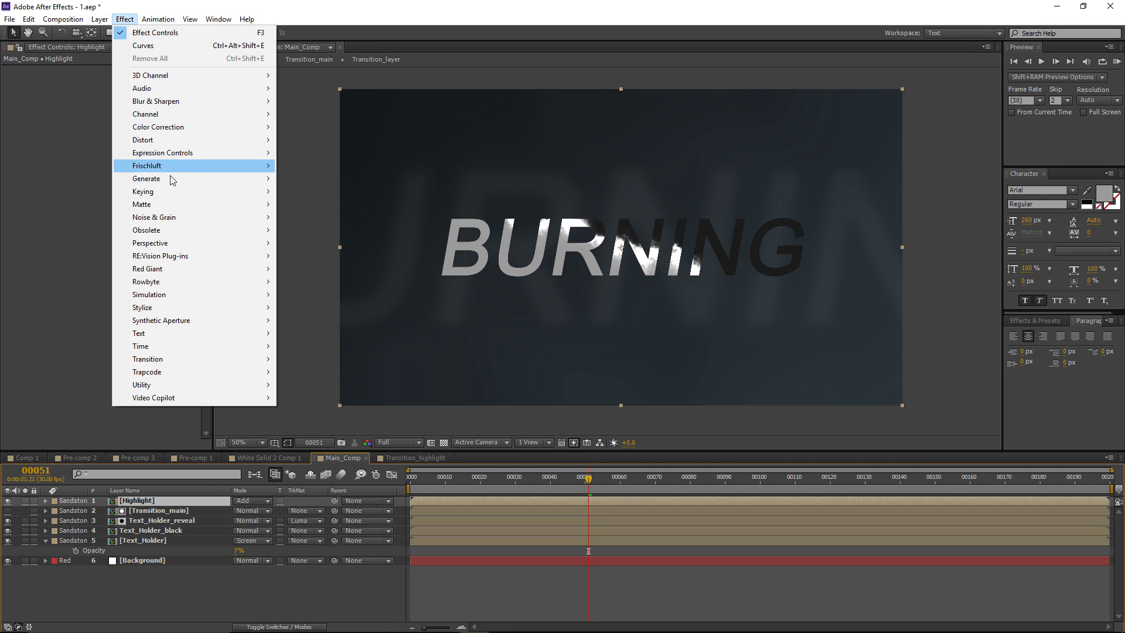
{"action": "mouse_move", "coordinate": [213, 224]}
{"action": "left_click", "coordinate": [313, 243]}
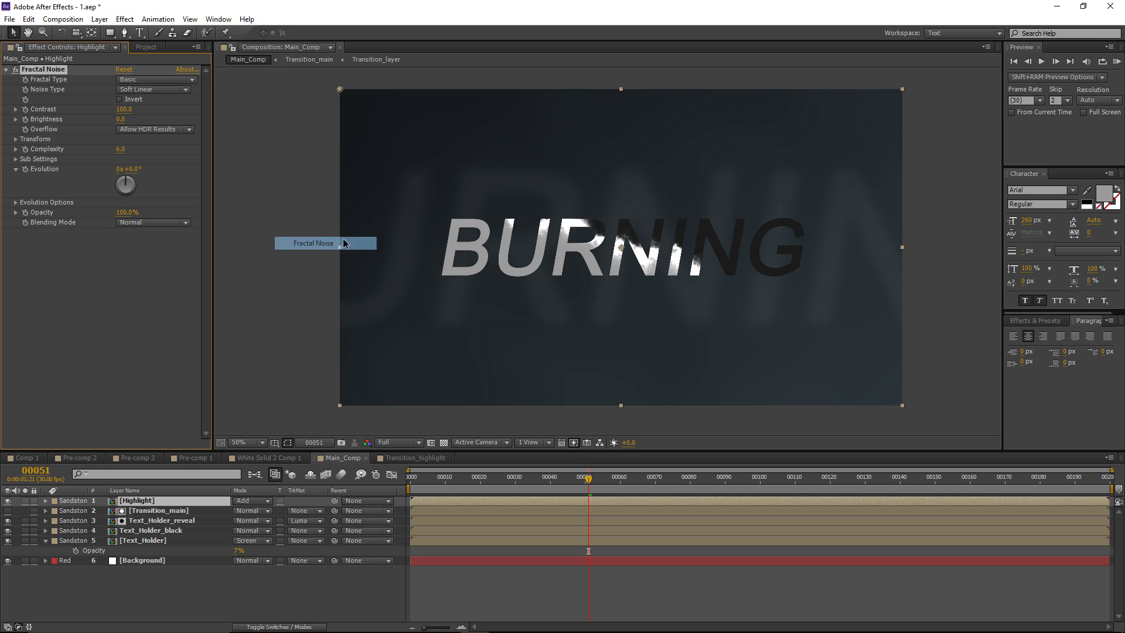
{"action": "left_click", "coordinate": [136, 223]}
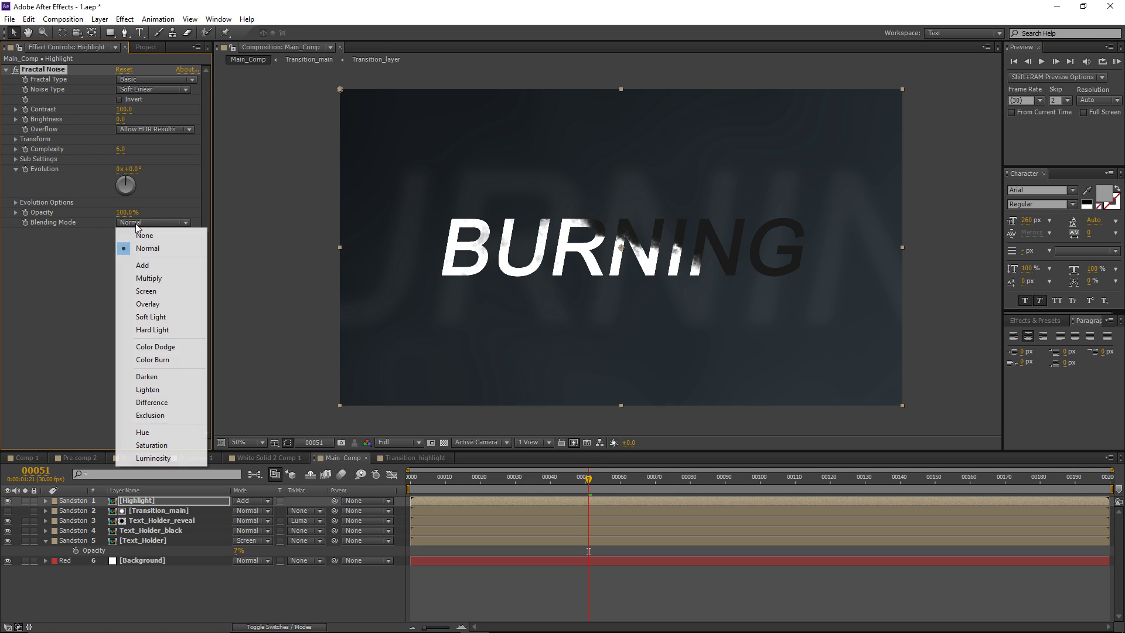
{"action": "left_click", "coordinate": [163, 275]}
Step: Solo the Highlight layer, set its Fractal Noise brightness to -19 and scale to 61, and compare the result with the effect off
{"action": "scroll", "coordinate": [615, 250], "scroll_direction": "up", "scroll_amount": 2}
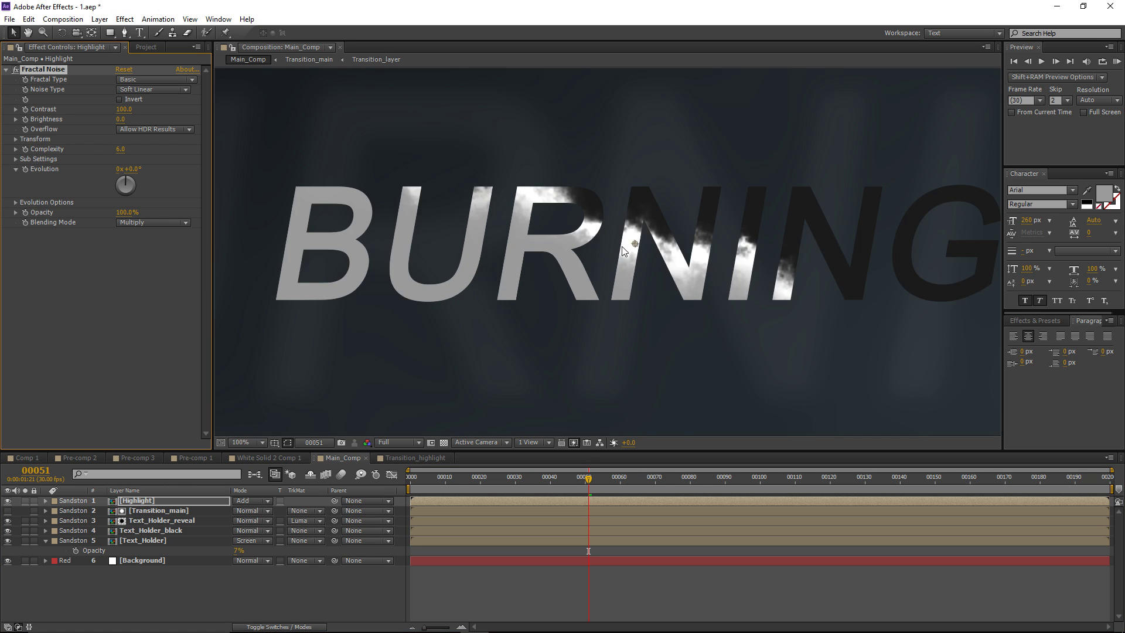
{"action": "left_click", "coordinate": [25, 501]}
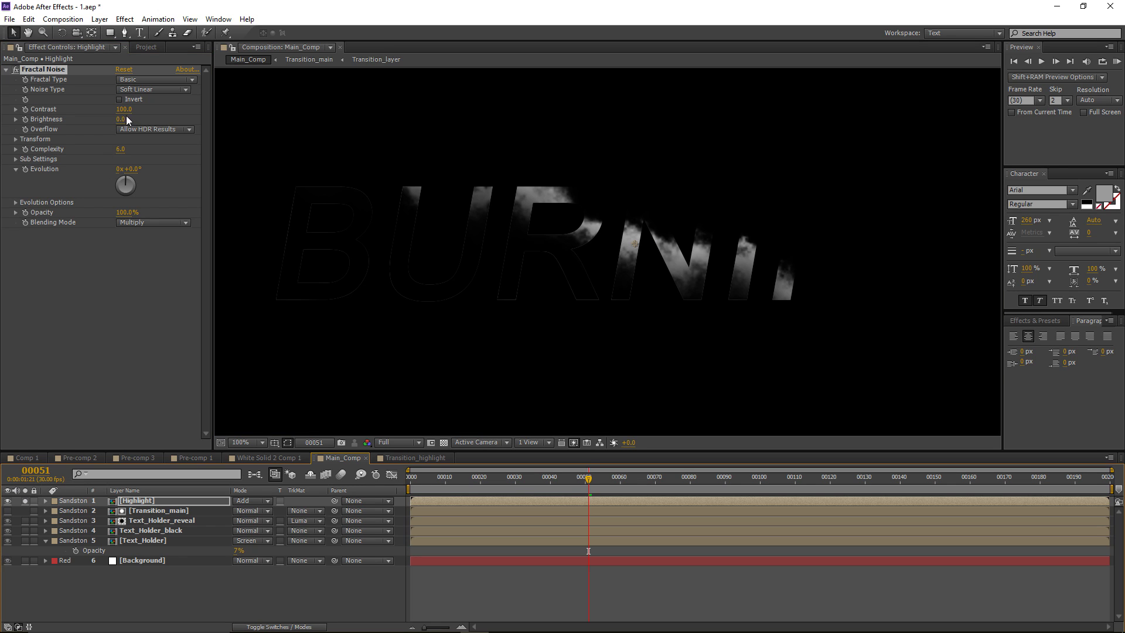
{"action": "mouse_move", "coordinate": [126, 116]}
{"action": "left_mouse_down"}
{"action": "mouse_move", "coordinate": [107, 124]}
{"action": "mouse_move", "coordinate": [127, 112]}
{"action": "left_mouse_up"}
{"action": "left_click", "coordinate": [15, 139]}
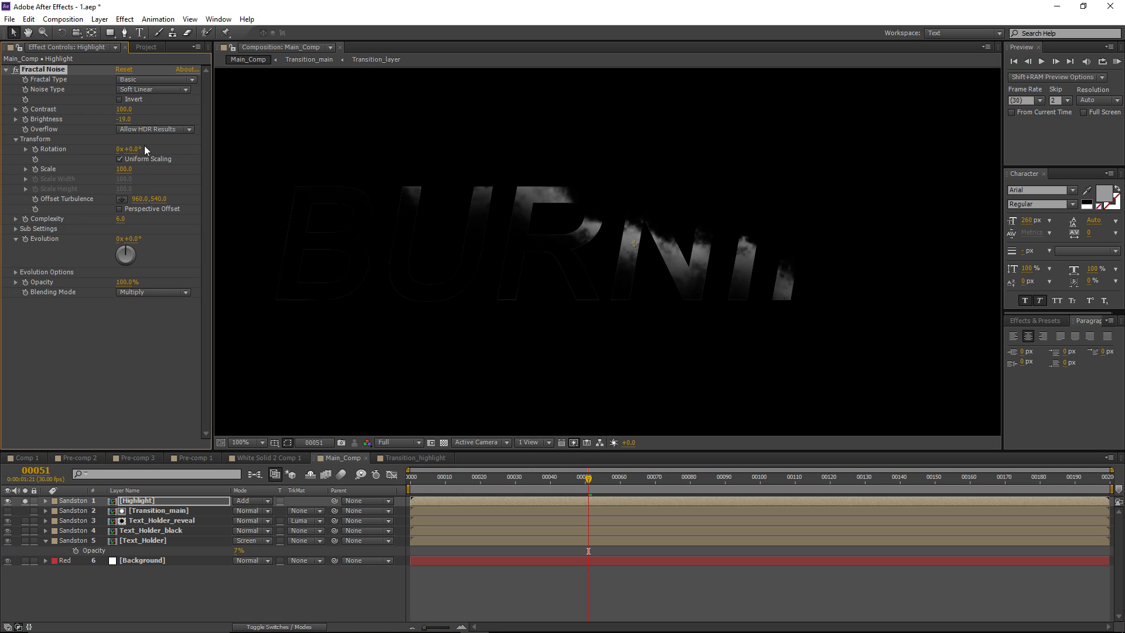
{"action": "mouse_move", "coordinate": [124, 168]}
{"action": "left_mouse_down"}
{"action": "mouse_move", "coordinate": [102, 178]}
{"action": "mouse_move", "coordinate": [111, 177]}
{"action": "left_mouse_up"}
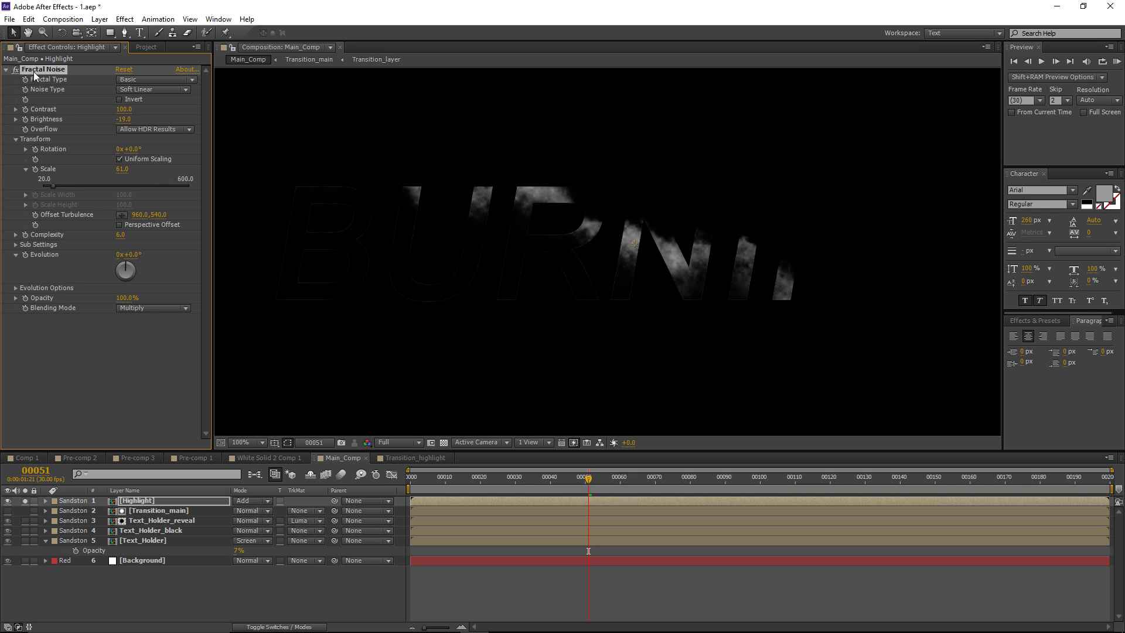
{"action": "left_click", "coordinate": [16, 69]}
{"action": "left_click", "coordinate": [16, 69]}
Step: Set the Fractal Noise type to Dynamic Twist, with contrast 199 and brightness -17
{"action": "left_click", "coordinate": [136, 78]}
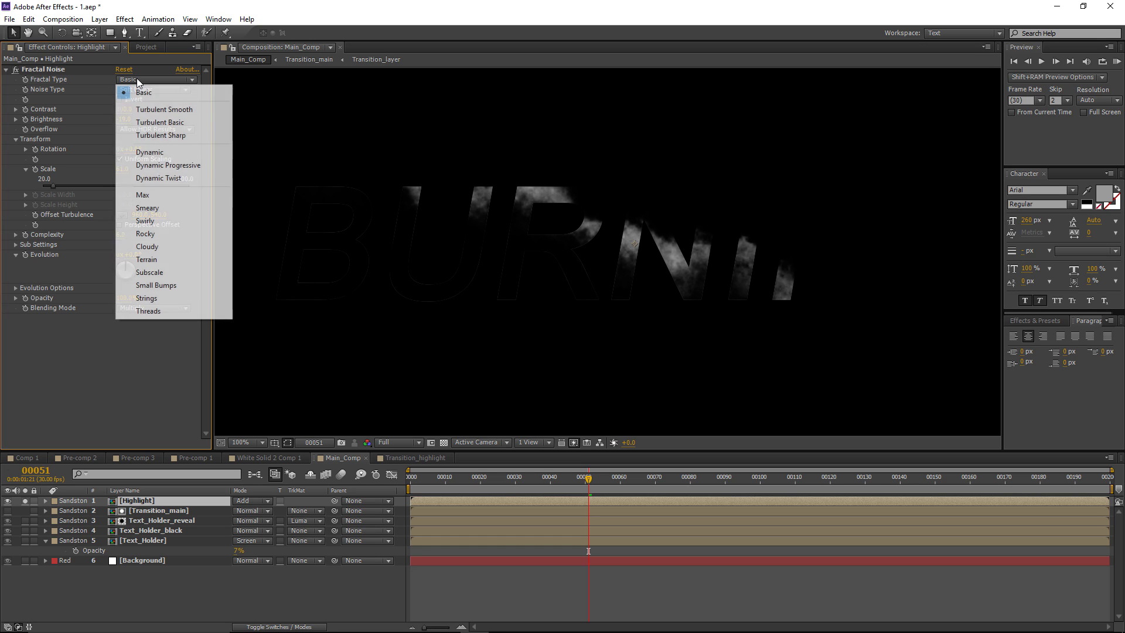
{"action": "left_click", "coordinate": [184, 178]}
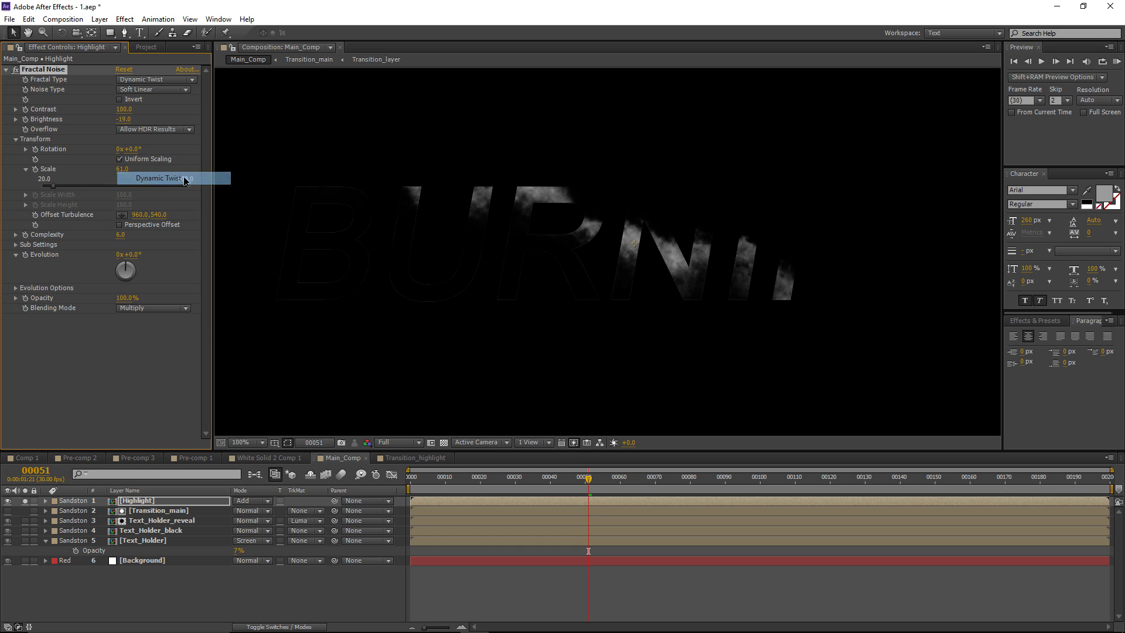
{"action": "left_click_drag", "start_coordinate": [132, 108], "coordinate": [196, 113]}
{"action": "left_click_drag", "start_coordinate": [121, 119], "coordinate": [112, 120]}
{"action": "scroll", "coordinate": [553, 223], "scroll_direction": "down", "scroll_amount": 2}
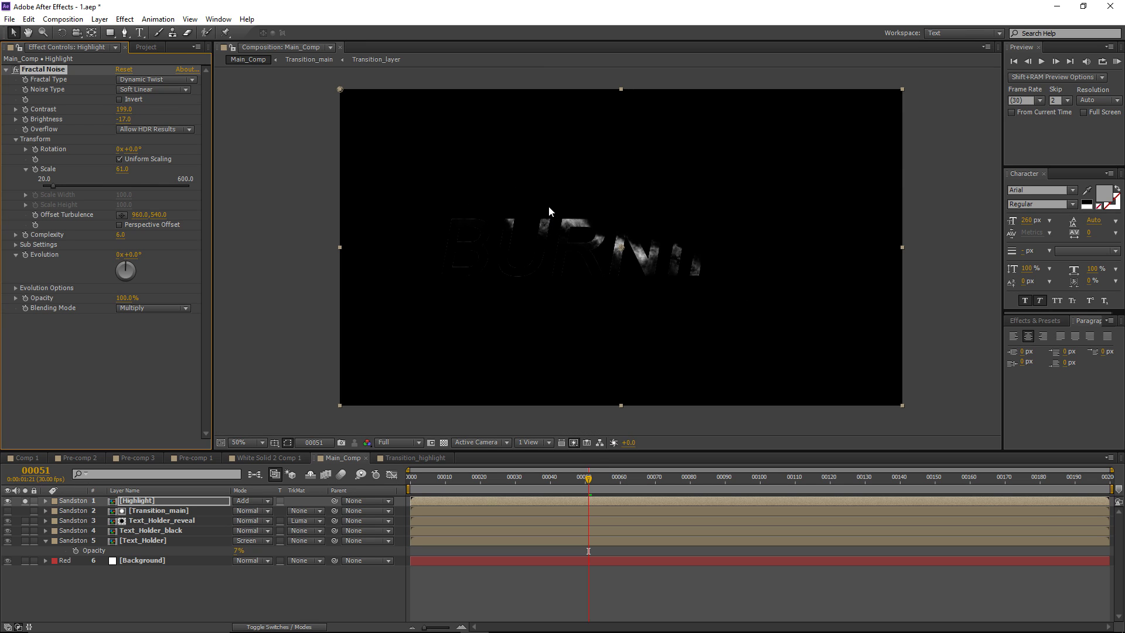
Step: Apply the Tritone effect to the Highlight layer and set its midtones colour to a saturated orange
{"action": "left_click", "coordinate": [125, 20]}
{"action": "mouse_move", "coordinate": [229, 127]}
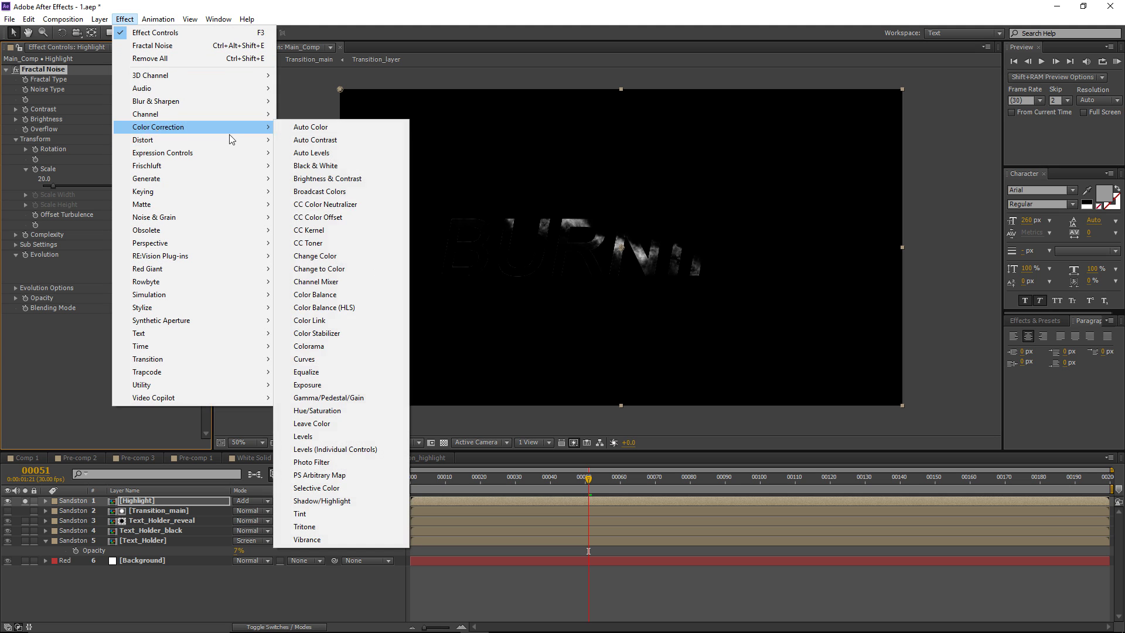
{"action": "left_click", "coordinate": [328, 528]}
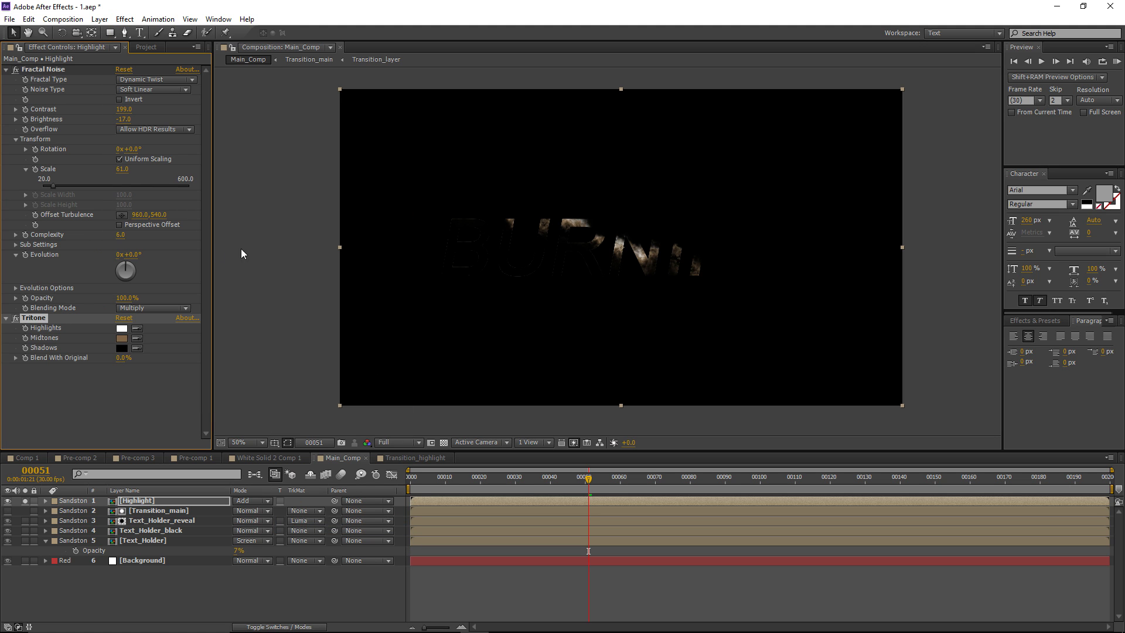
{"action": "left_click", "coordinate": [122, 338]}
{"action": "left_click_drag", "start_coordinate": [232, 444], "coordinate": [252, 378]}
{"action": "left_click", "coordinate": [365, 364]}
{"action": "scroll", "coordinate": [546, 283], "scroll_direction": "up", "scroll_amount": 2}
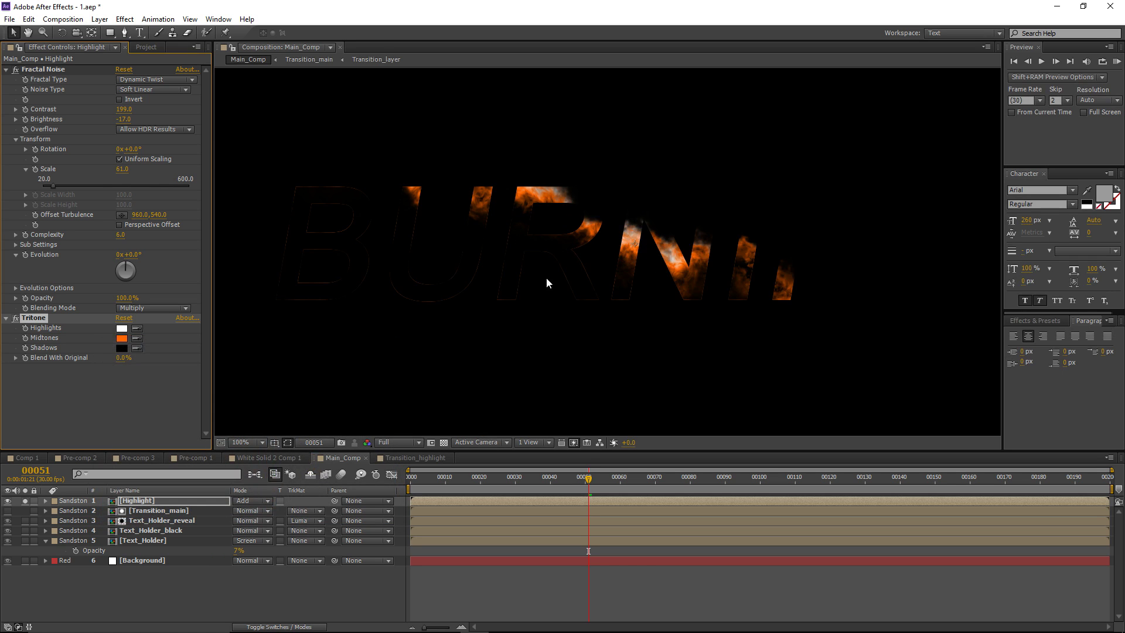
Step: Set the Tritone highlights colour to a golden yellow
{"action": "left_click", "coordinate": [122, 329]}
{"action": "left_click", "coordinate": [275, 499]}
{"action": "left_click_drag", "start_coordinate": [274, 502], "coordinate": [274, 495]}
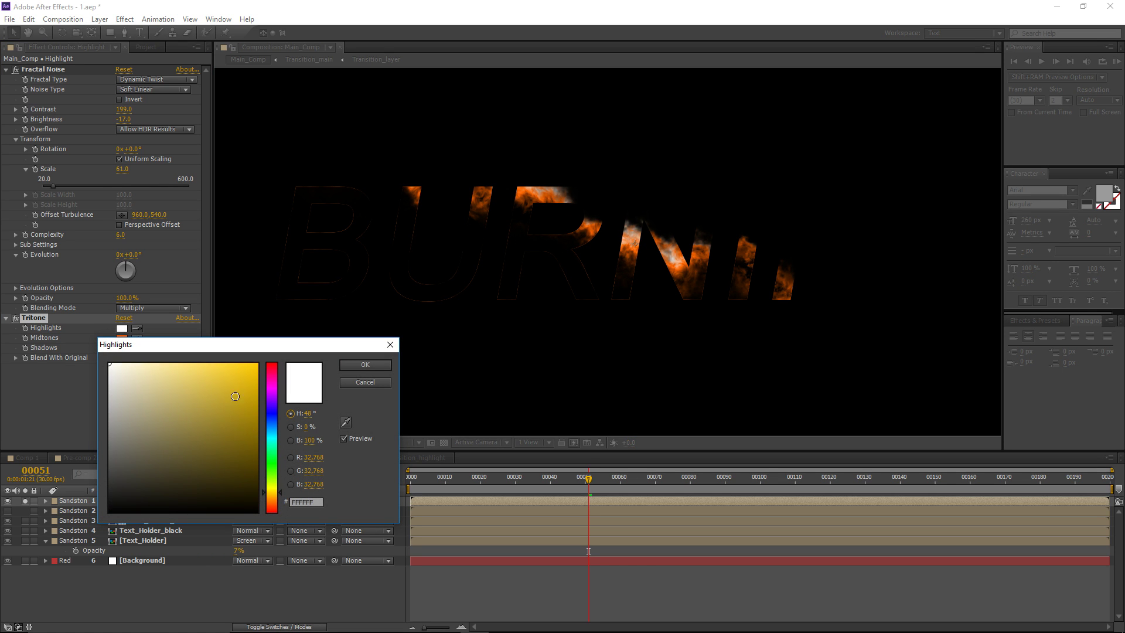
{"action": "left_click", "coordinate": [236, 396]}
{"action": "left_click", "coordinate": [365, 365]}
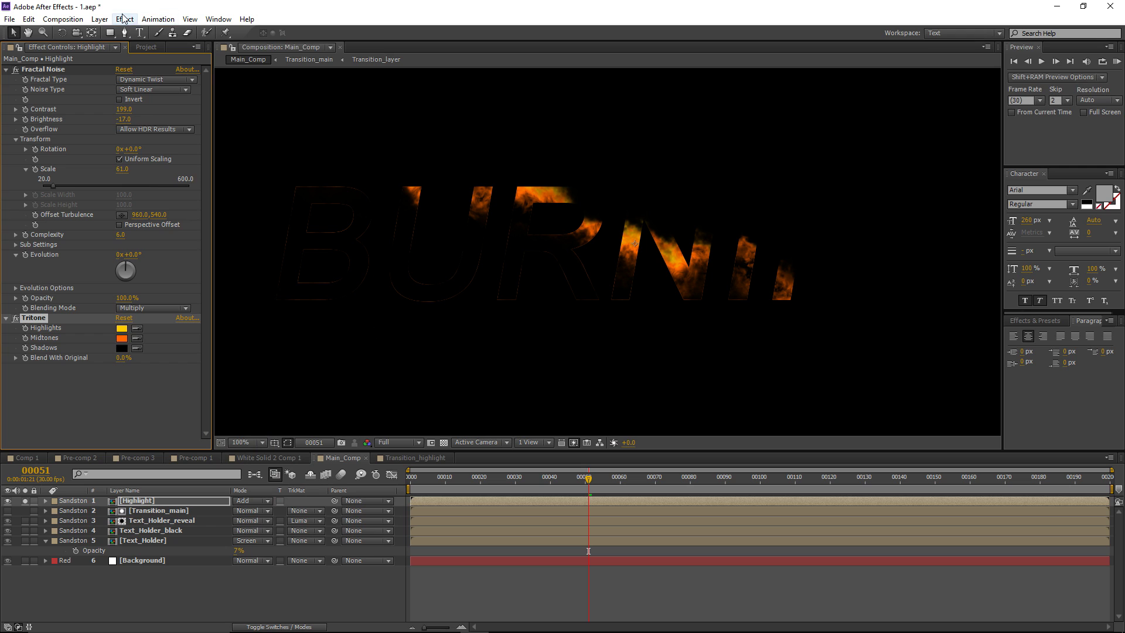
Step: Add a Curves effect to the Highlight layer and shape the RGB curve into an S to boost contrast
{"action": "left_click", "coordinate": [125, 19]}
{"action": "mouse_move", "coordinate": [164, 129]}
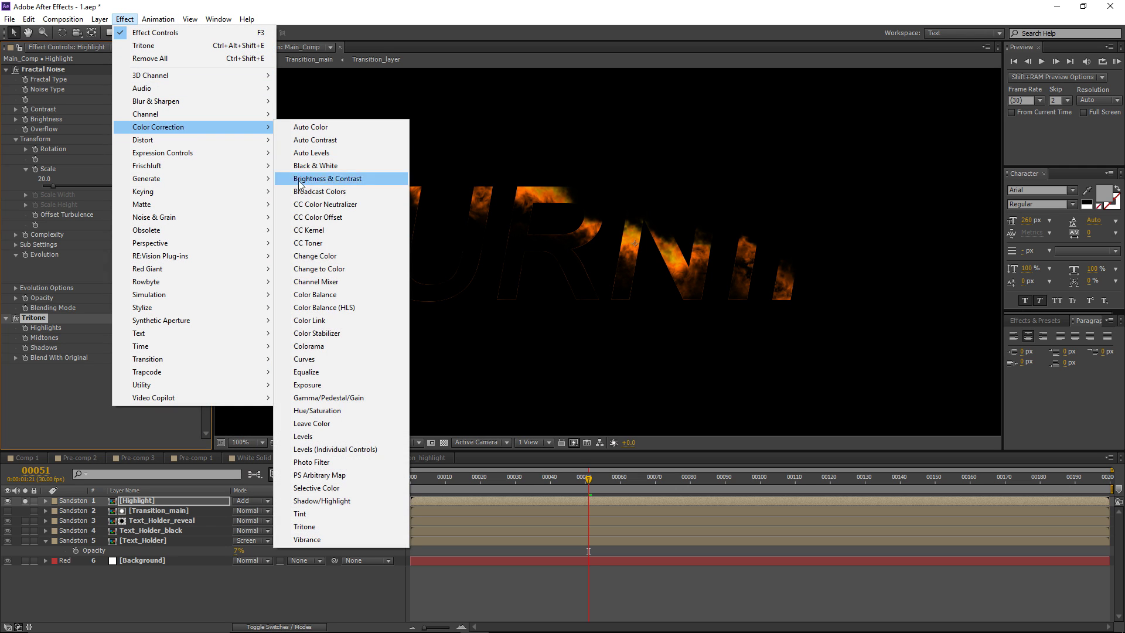
{"action": "left_click", "coordinate": [304, 358]}
{"action": "left_click", "coordinate": [43, 423]}
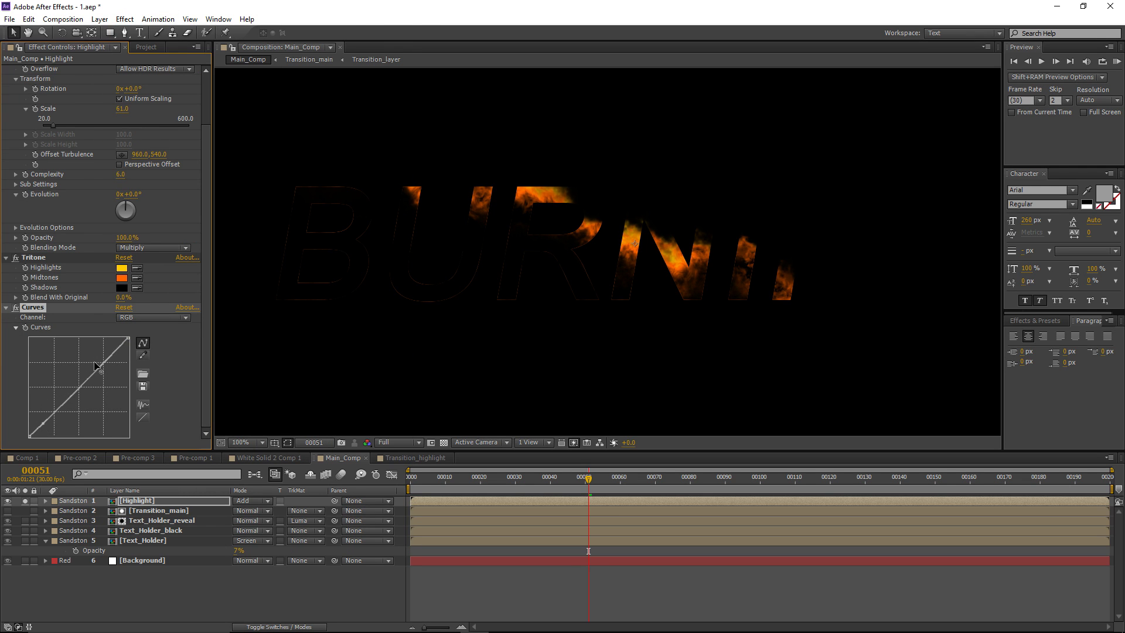
{"action": "left_click_drag", "start_coordinate": [94, 372], "coordinate": [85, 360]}
Step: Add a Glow effect to the Highlight layer with threshold 98.8%, radius 53 and intensity 1.3
{"action": "left_click", "coordinate": [125, 19]}
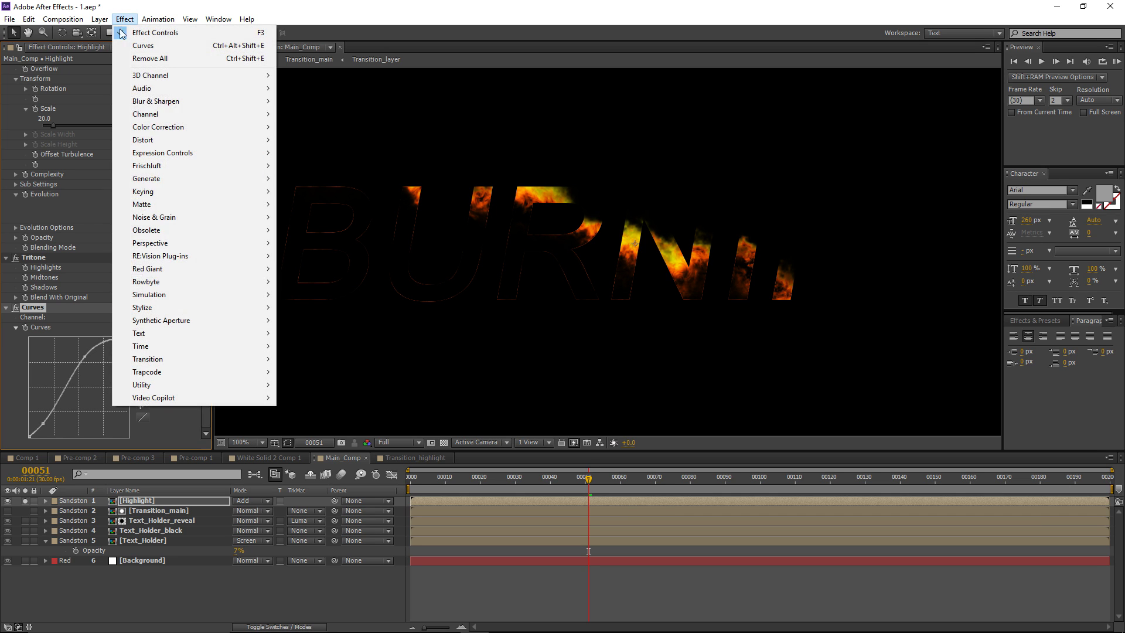
{"action": "mouse_move", "coordinate": [176, 307]}
{"action": "left_click", "coordinate": [323, 490]}
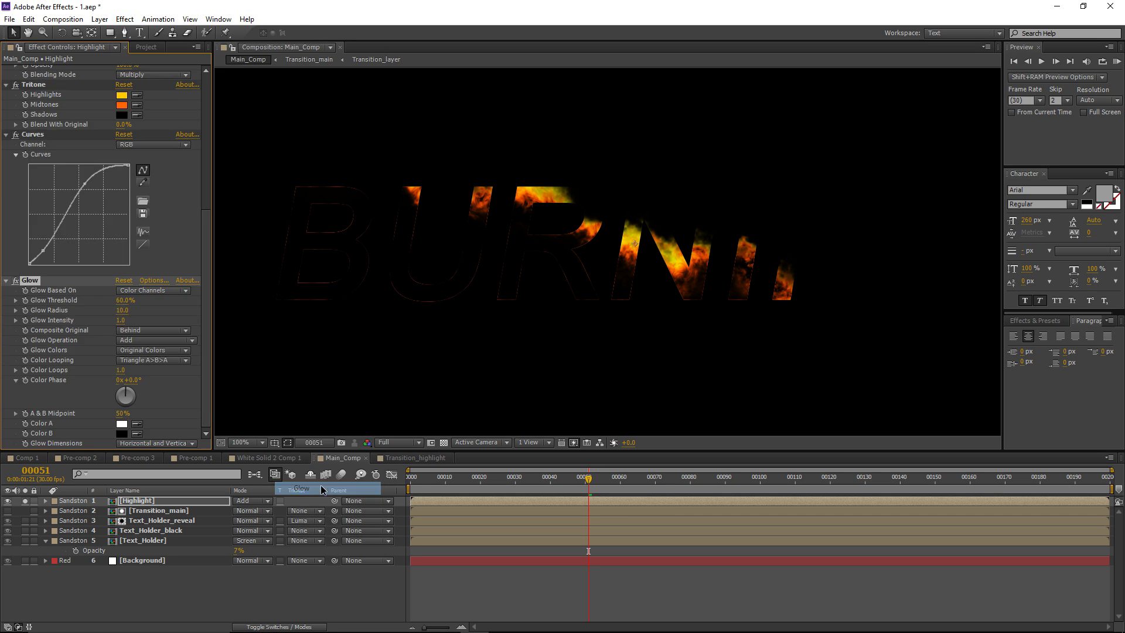
{"action": "left_click_drag", "start_coordinate": [122, 309], "coordinate": [182, 308]}
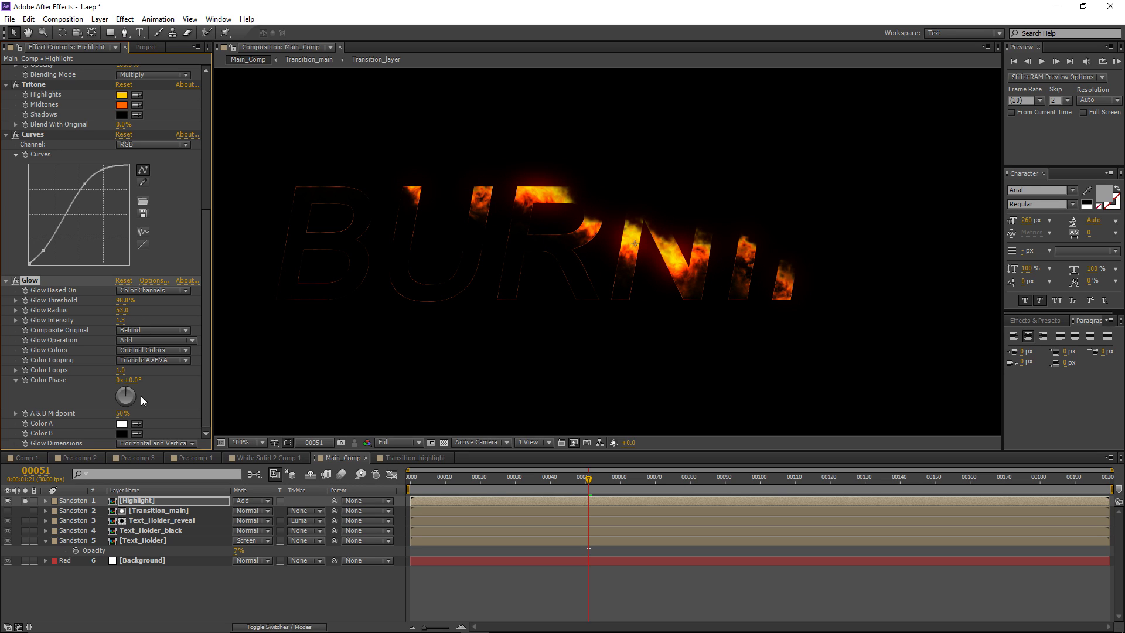
Step: Unsolo the Highlight layer and go to frame 55 to check the fiery edge over the full composition
{"action": "left_click", "coordinate": [150, 503]}
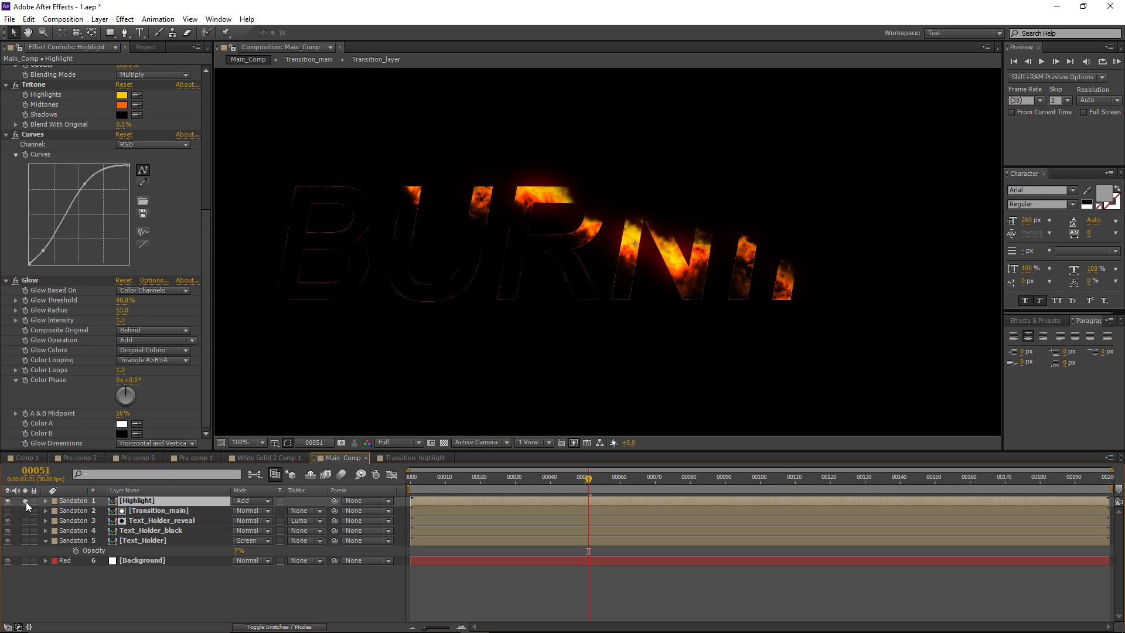
{"action": "left_click", "coordinate": [25, 500]}
{"action": "scroll", "coordinate": [604, 238], "scroll_direction": "down", "scroll_amount": 4}
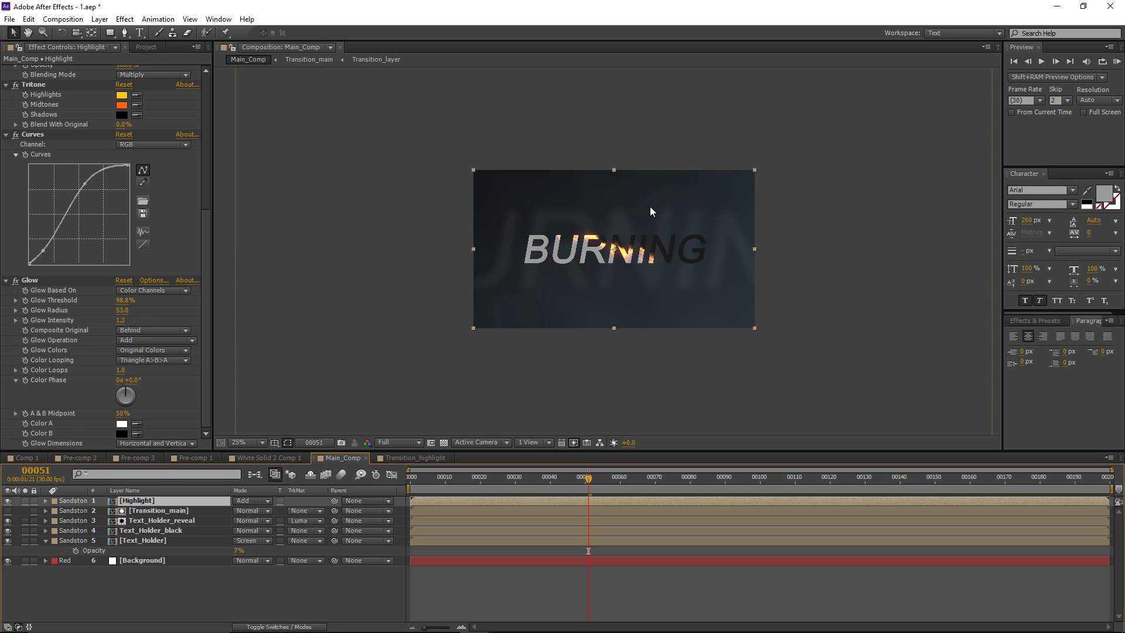
{"action": "scroll", "coordinate": [649, 206], "scroll_direction": "up", "scroll_amount": 2}
{"action": "mouse_move", "coordinate": [583, 488]}
{"action": "left_mouse_down"}
{"action": "mouse_move", "coordinate": [544, 490]}
{"action": "mouse_move", "coordinate": [602, 488]}
{"action": "left_mouse_up"}
{"action": "scroll", "coordinate": [584, 271], "scroll_direction": "up", "scroll_amount": 2}
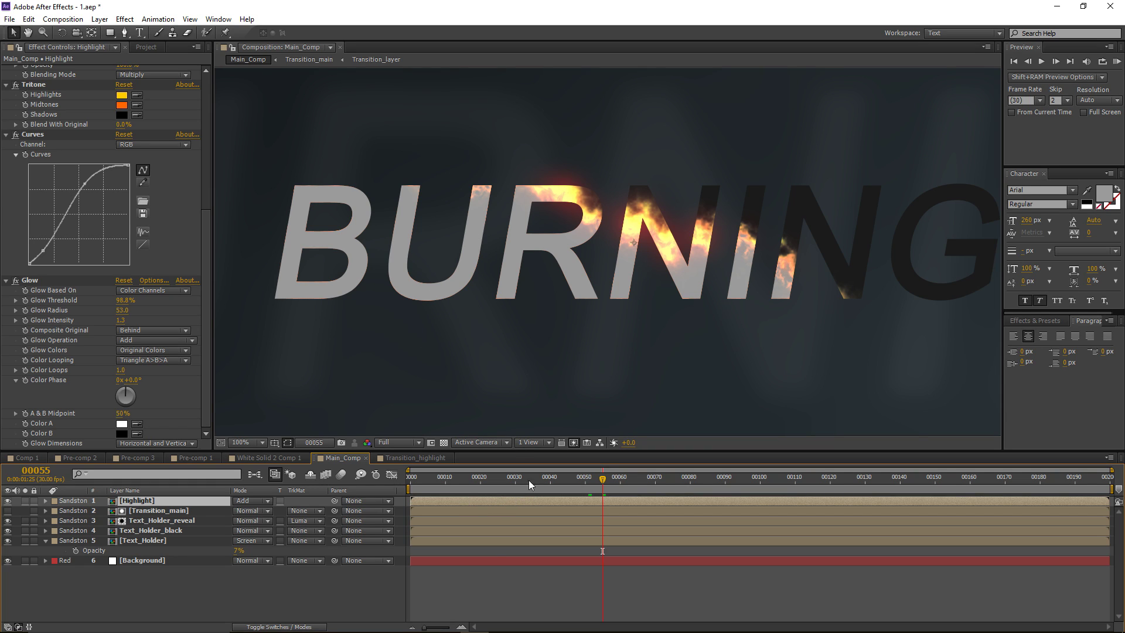
Step: Shift the Highlight layer about 6 frames earlier in time and check the burning edge at frame 60
{"action": "left_click_drag", "start_coordinate": [560, 501], "coordinate": [540, 498]}
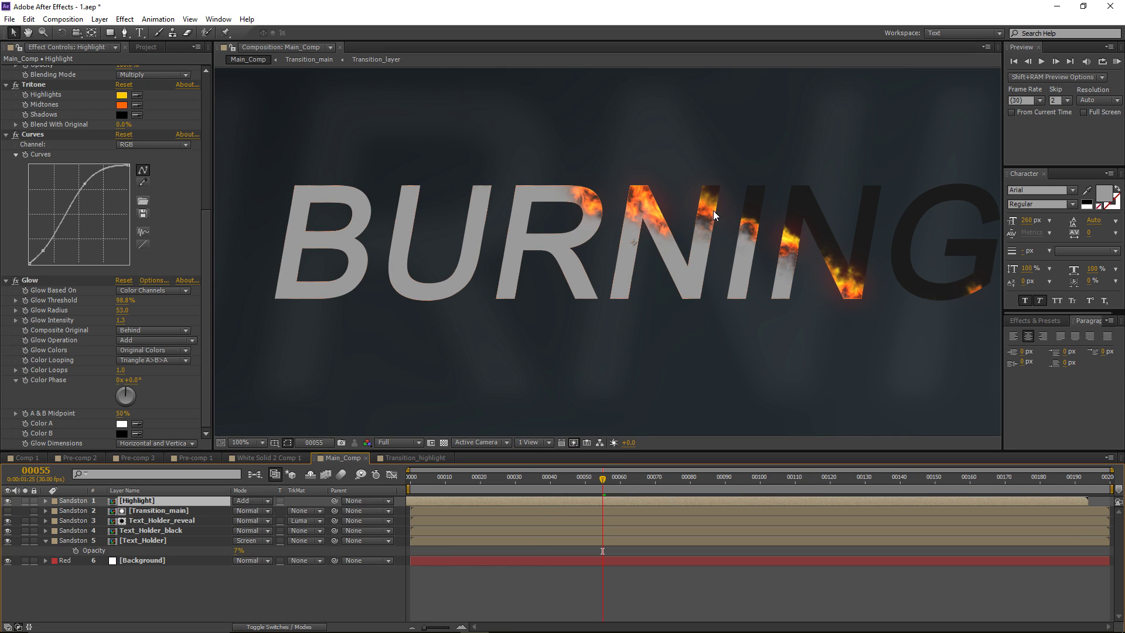
{"action": "mouse_move", "coordinate": [602, 489]}
{"action": "left_mouse_down"}
{"action": "mouse_move", "coordinate": [469, 497]}
{"action": "mouse_move", "coordinate": [725, 490]}
{"action": "mouse_move", "coordinate": [619, 497]}
{"action": "left_mouse_up"}
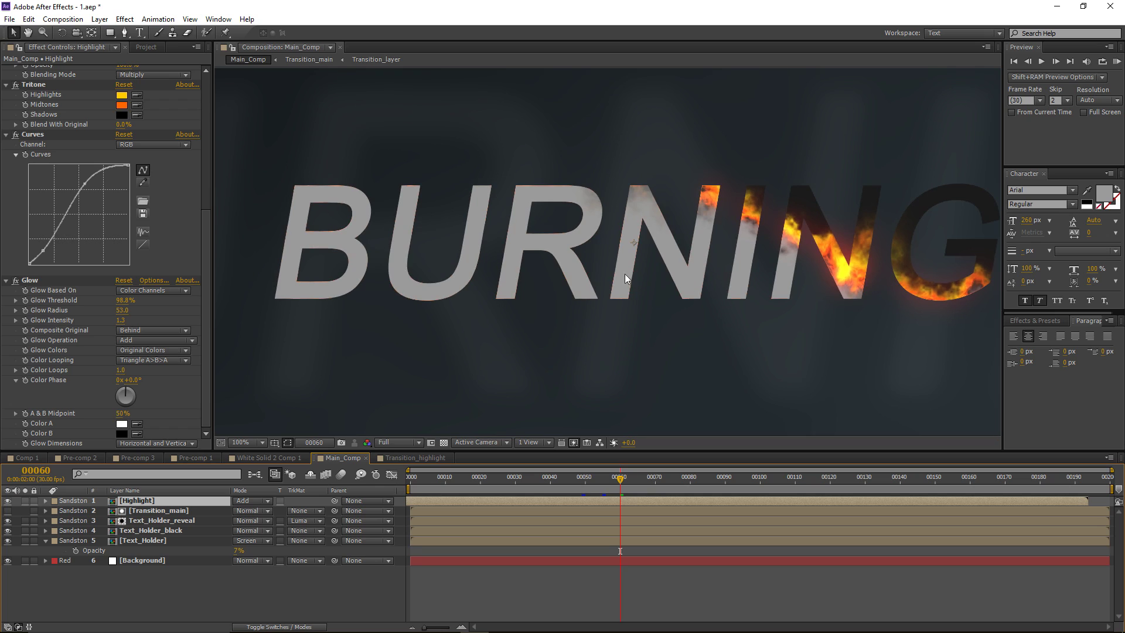
{"action": "scroll", "coordinate": [624, 273], "scroll_direction": "down", "scroll_amount": 2}
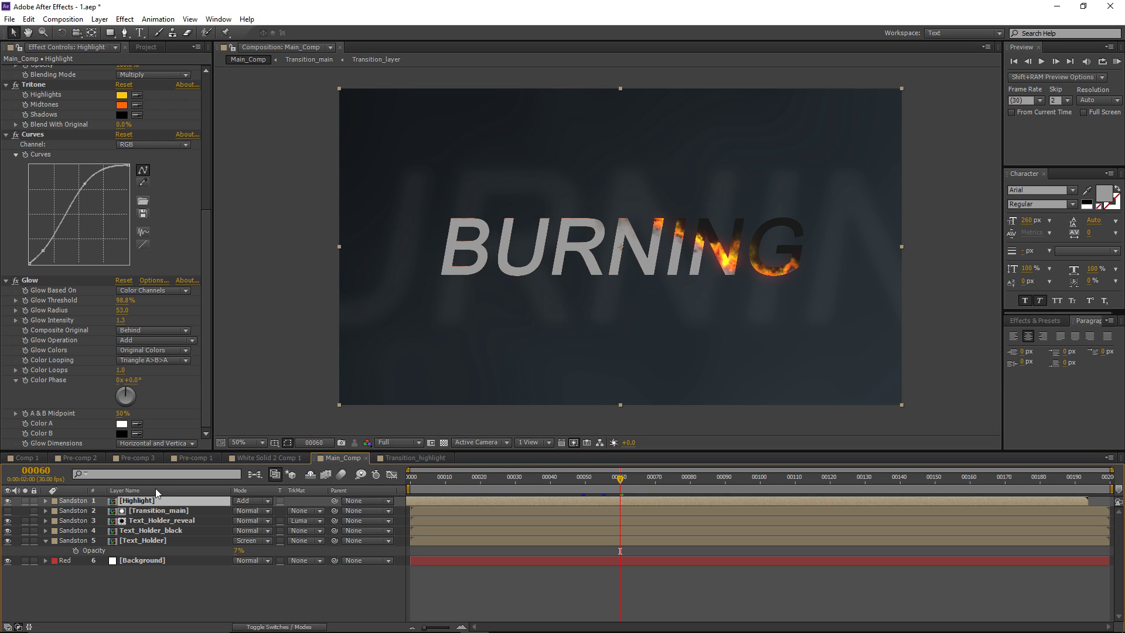
Step: Duplicate the Highlight layer and delete all effects from the upper copy
{"action": "key", "text": "ctrl+d"}
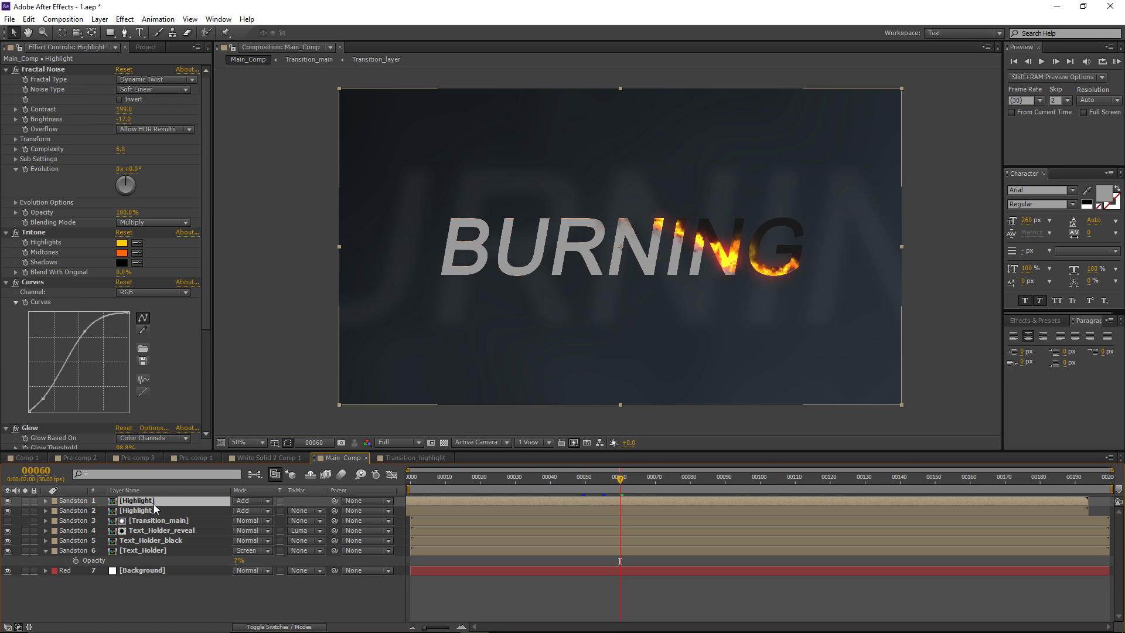
{"action": "scroll", "coordinate": [50, 325], "scroll_direction": "down", "scroll_amount": 5}
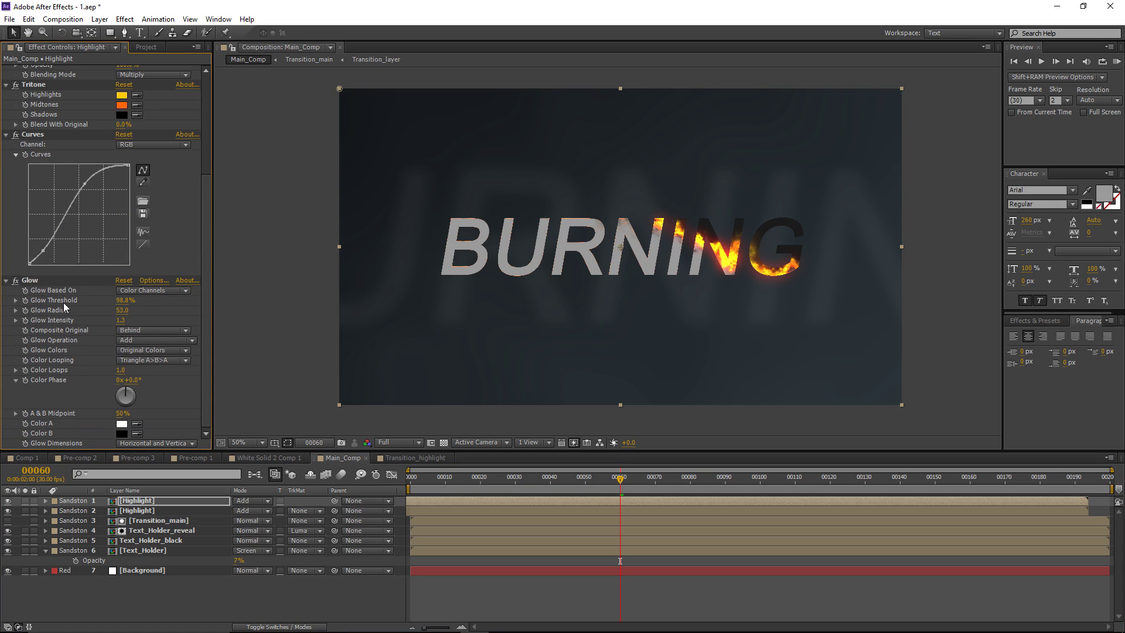
{"action": "left_click", "coordinate": [35, 281], "text": "shift"}
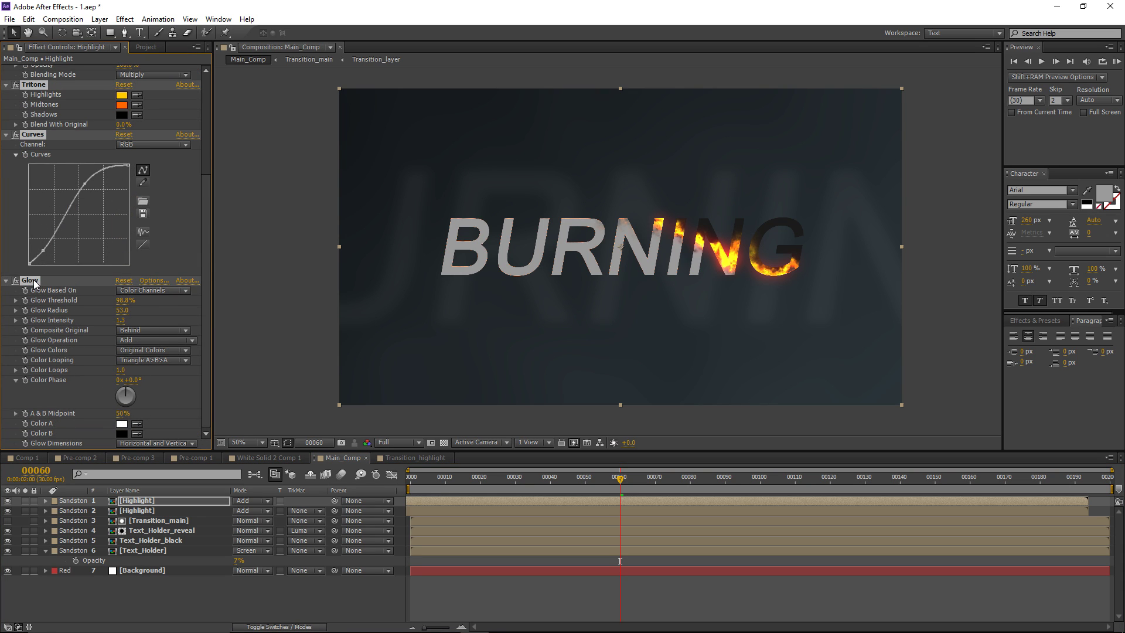
{"action": "key", "text": "Delete"}
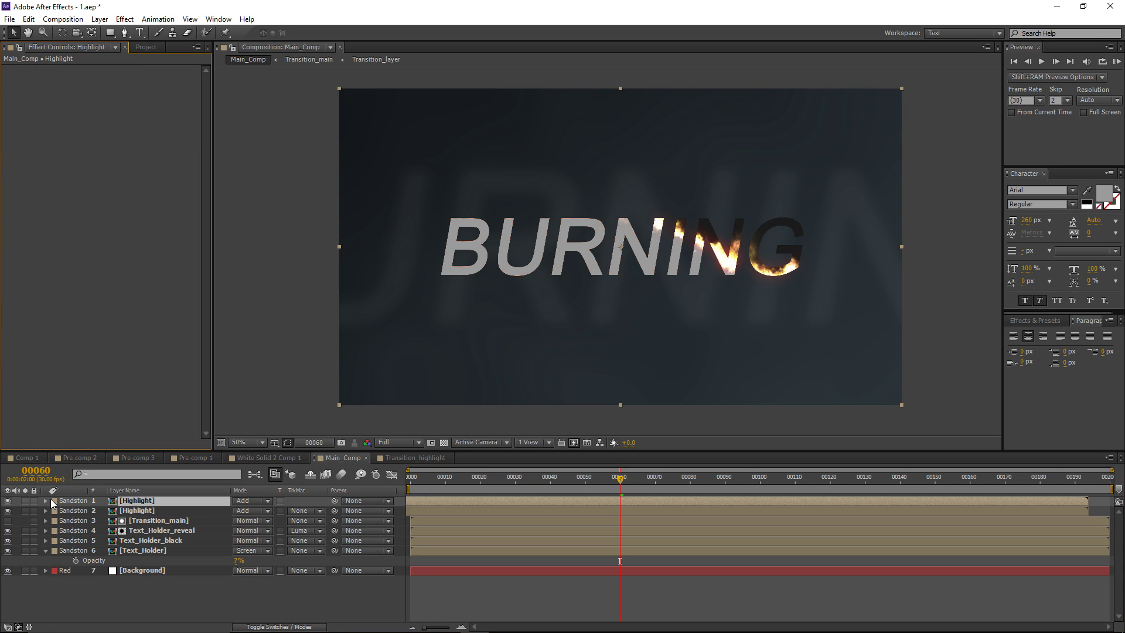
Step: Solo the effect-free Highlight copy, check it at frame 45 and make it a 3D layer
{"action": "left_click", "coordinate": [25, 501]}
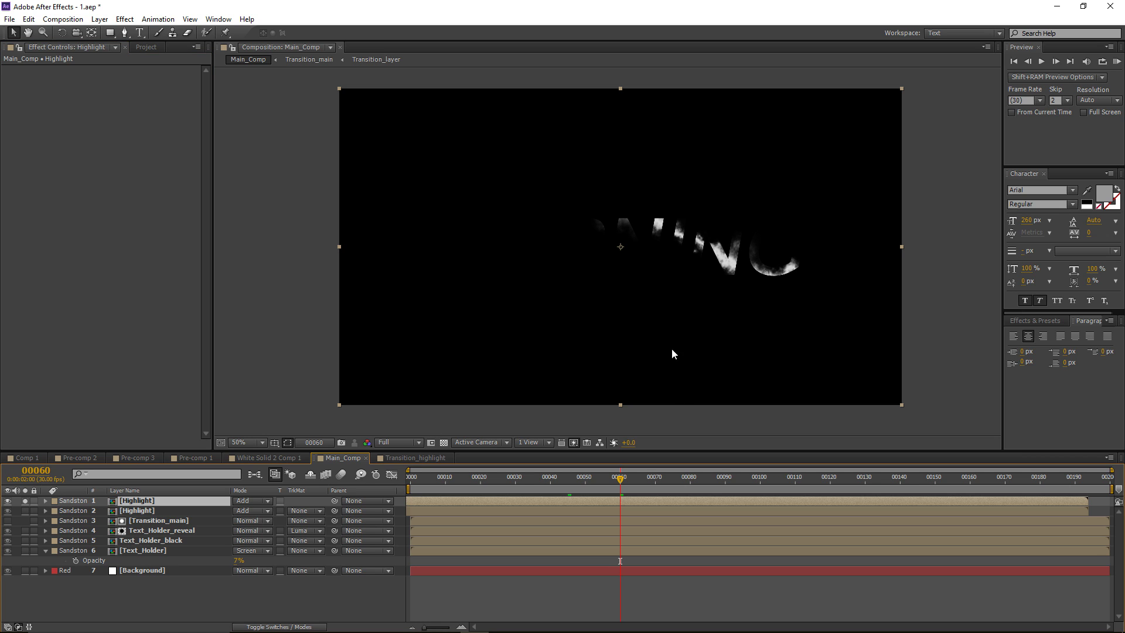
{"action": "left_click_drag", "start_coordinate": [622, 482], "coordinate": [567, 504]}
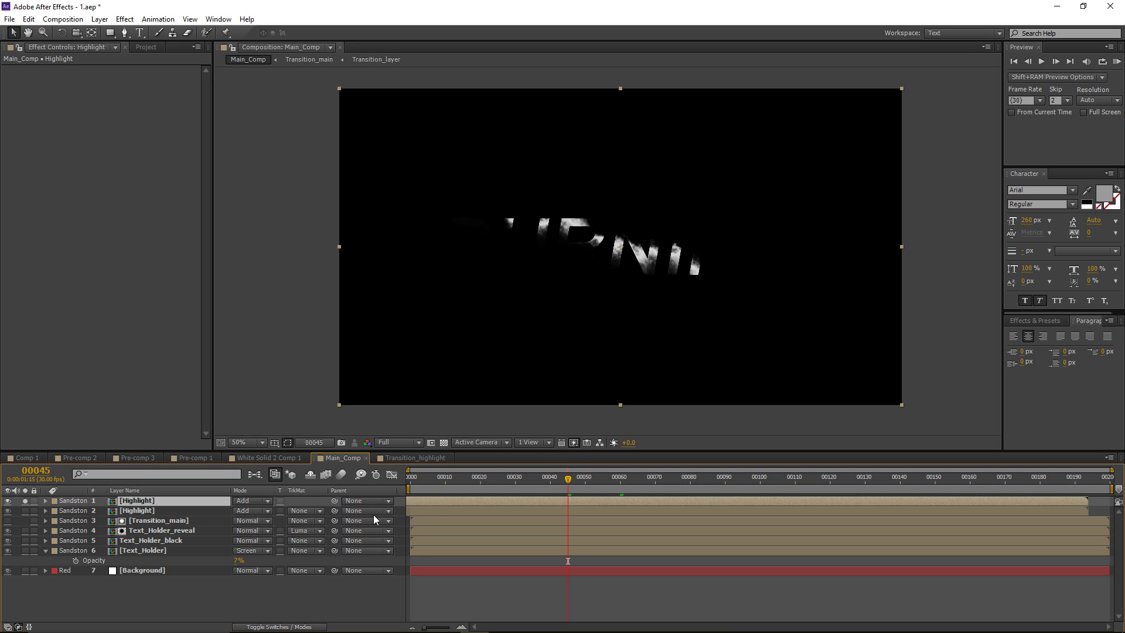
{"action": "key", "text": "F4"}
{"action": "left_click", "coordinate": [299, 500]}
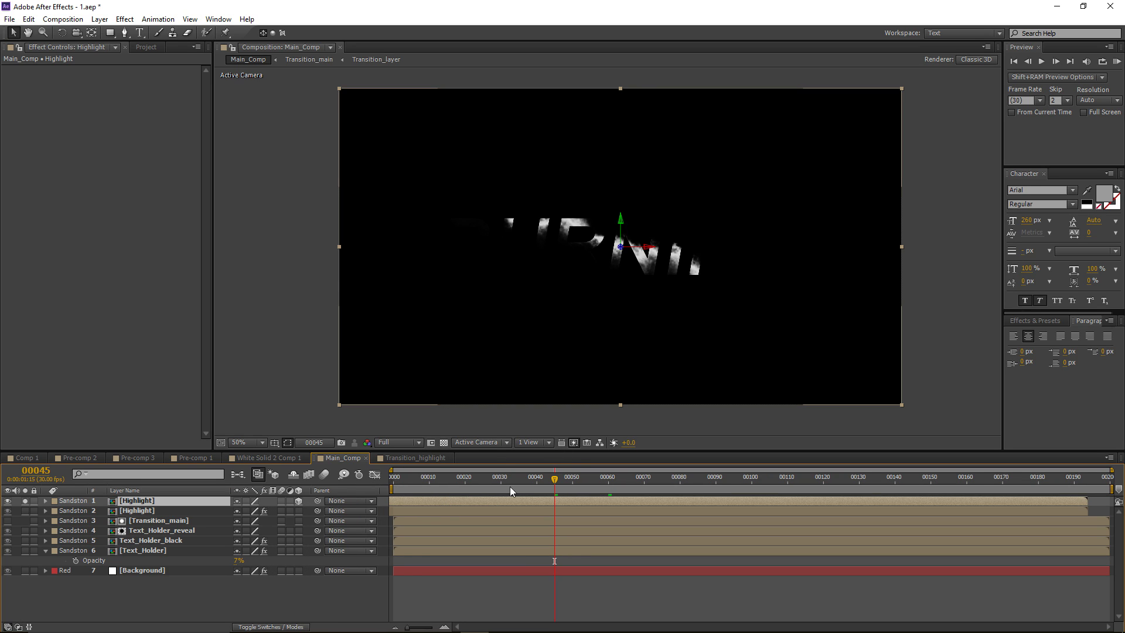
Step: At frame 97, add a white 1920 x 1080 solid named White Solid 7 and apply Trapcode Particular to it
{"action": "left_click_drag", "start_coordinate": [510, 486], "coordinate": [741, 484]}
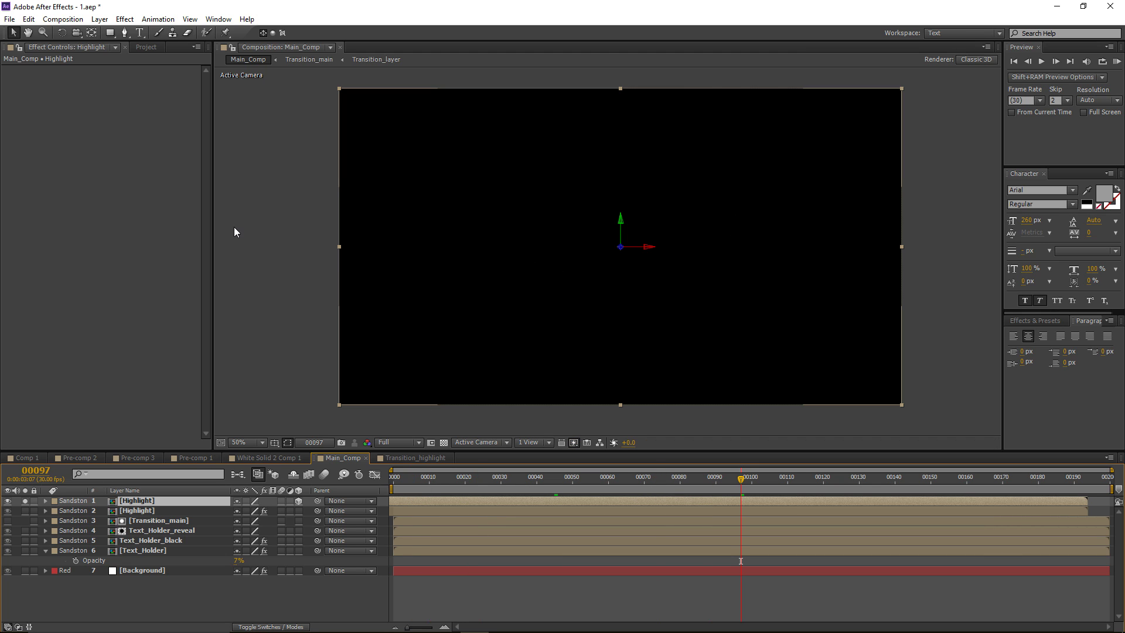
{"action": "key", "text": "ctrl+y"}
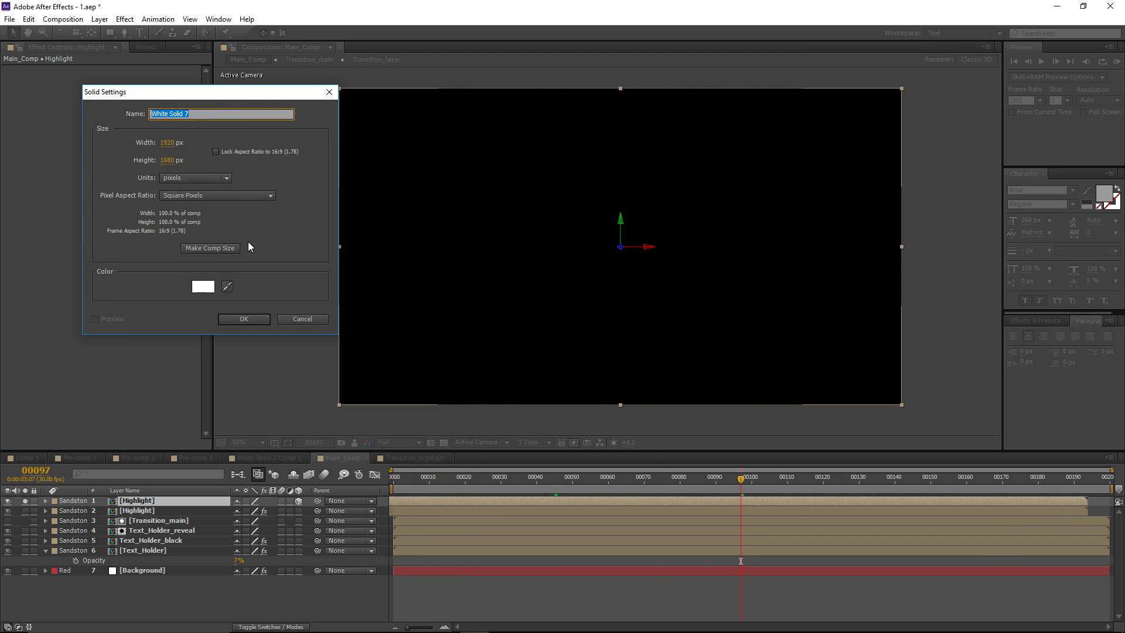
{"action": "key", "text": "Return"}
{"action": "left_click", "coordinate": [125, 19]}
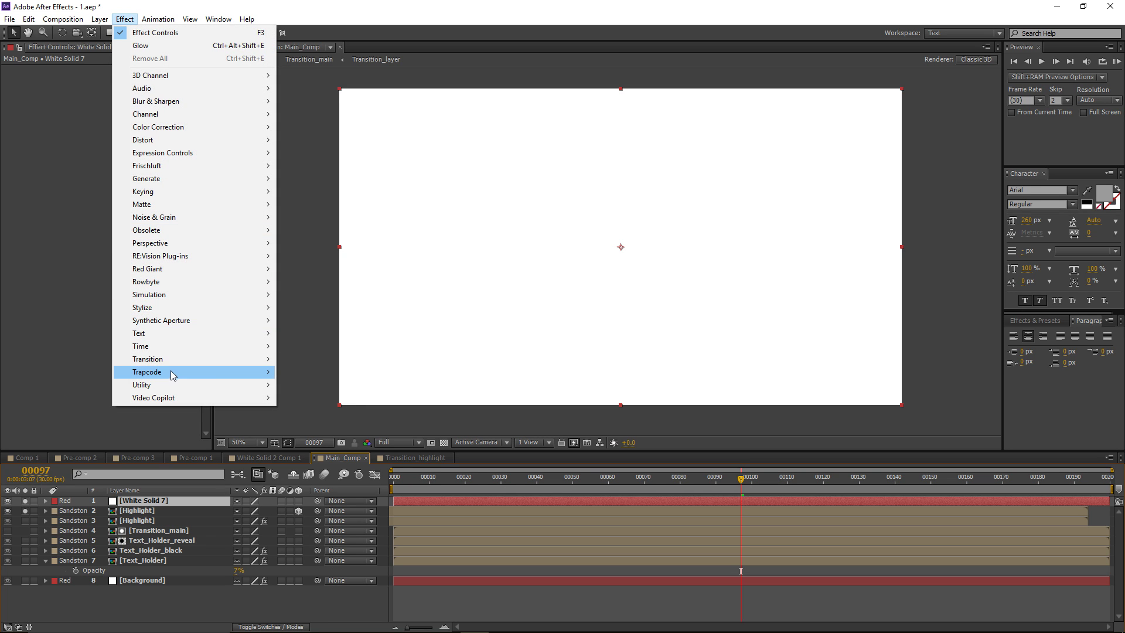
{"action": "mouse_move", "coordinate": [173, 372]}
{"action": "left_click", "coordinate": [317, 401]}
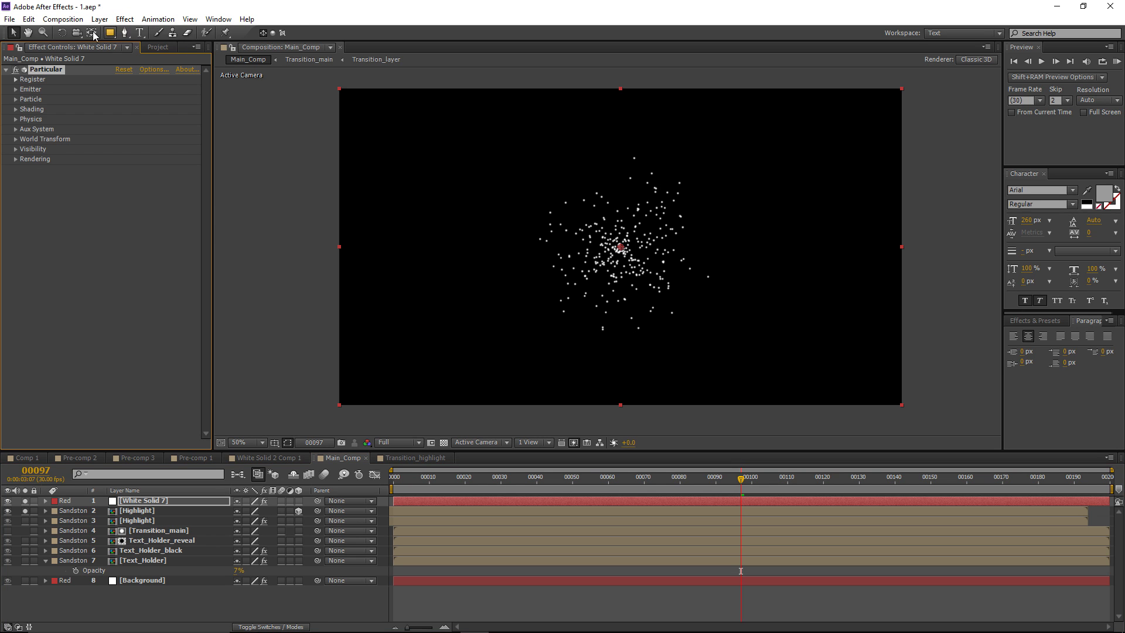
Step: Set Particular's emitter type to Layer and choose the 3D Highlight copy as the emitter layer
{"action": "left_click", "coordinate": [16, 89]}
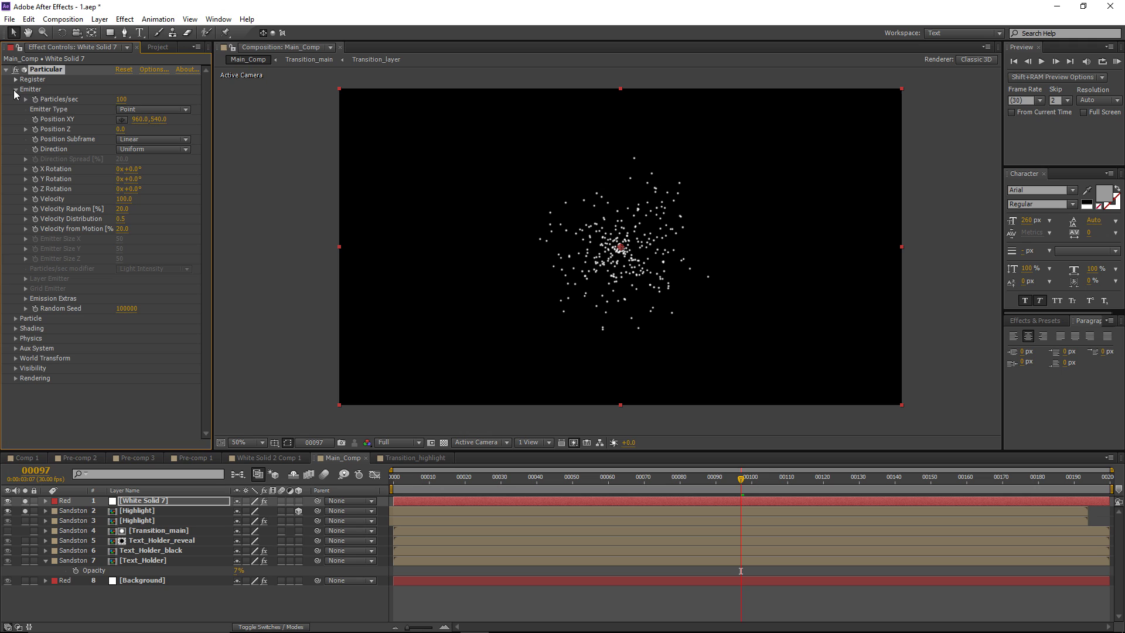
{"action": "left_click", "coordinate": [147, 110]}
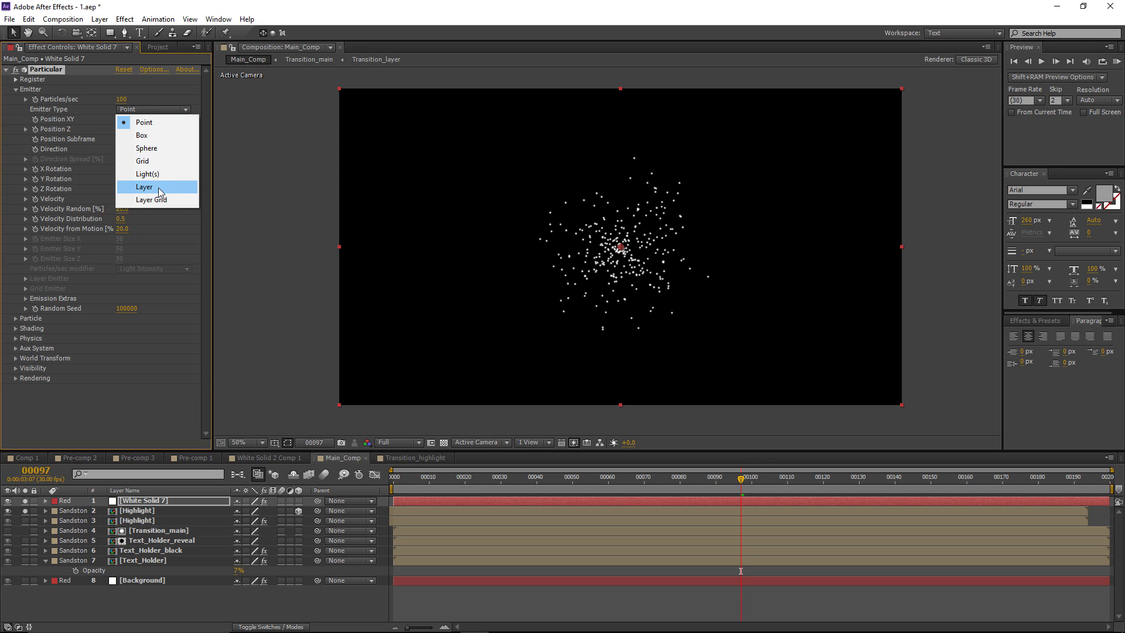
{"action": "left_click", "coordinate": [147, 187]}
{"action": "left_click", "coordinate": [25, 279]}
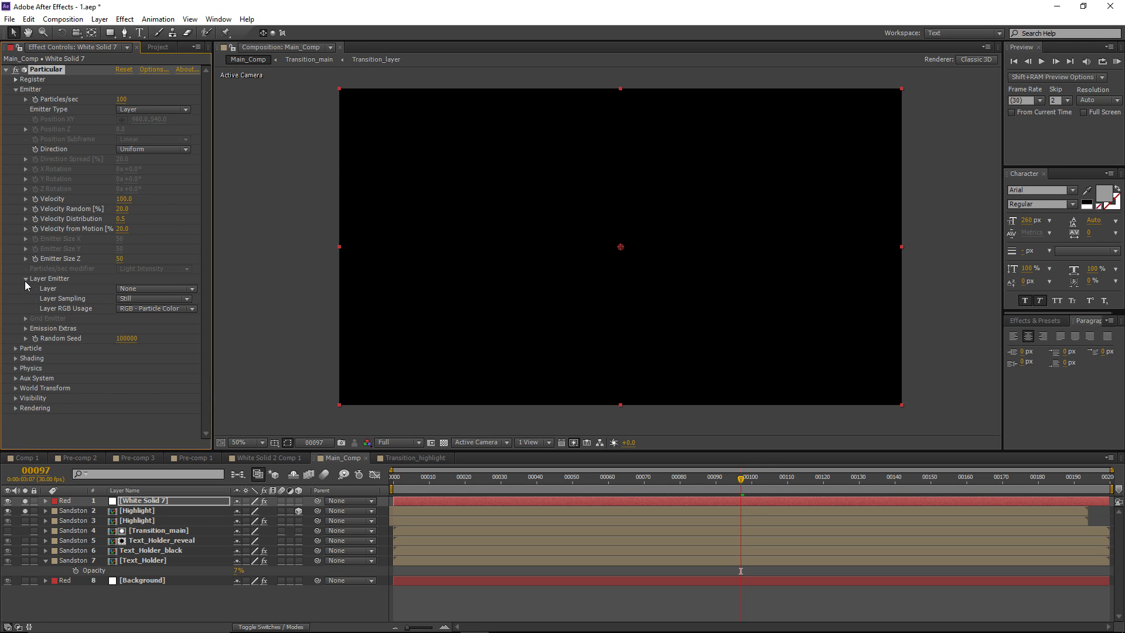
{"action": "left_click", "coordinate": [151, 289]}
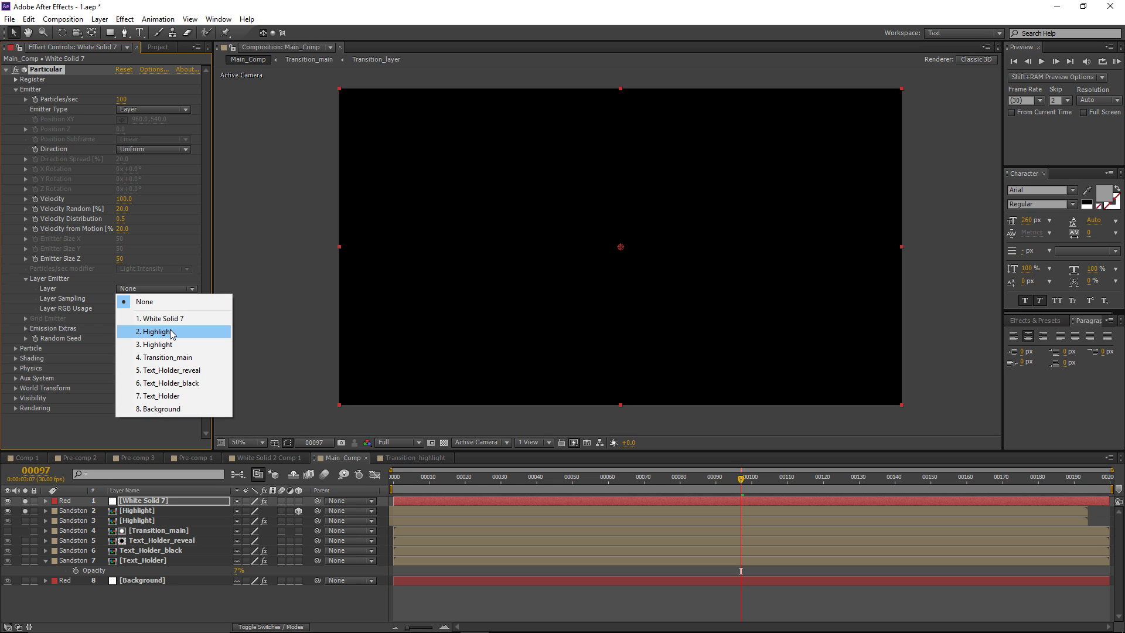
{"action": "left_click", "coordinate": [159, 344]}
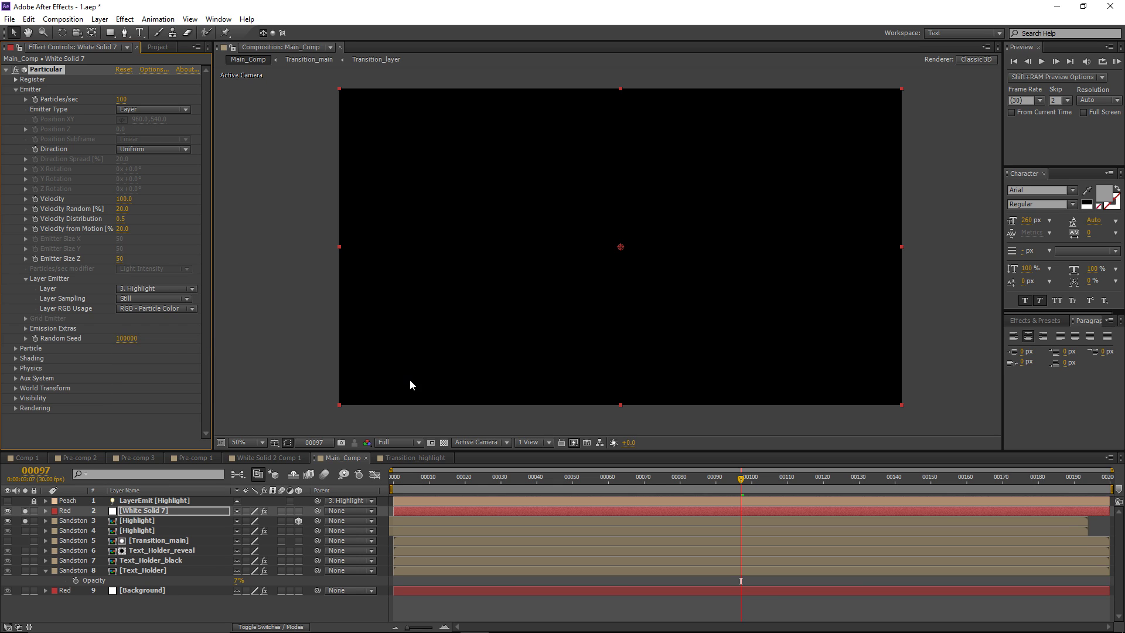
Step: Set the layer emitter's RGB usage to RGB - Size Vel Rot and its sampling to Particle Birth Time
{"action": "left_click", "coordinate": [141, 309]}
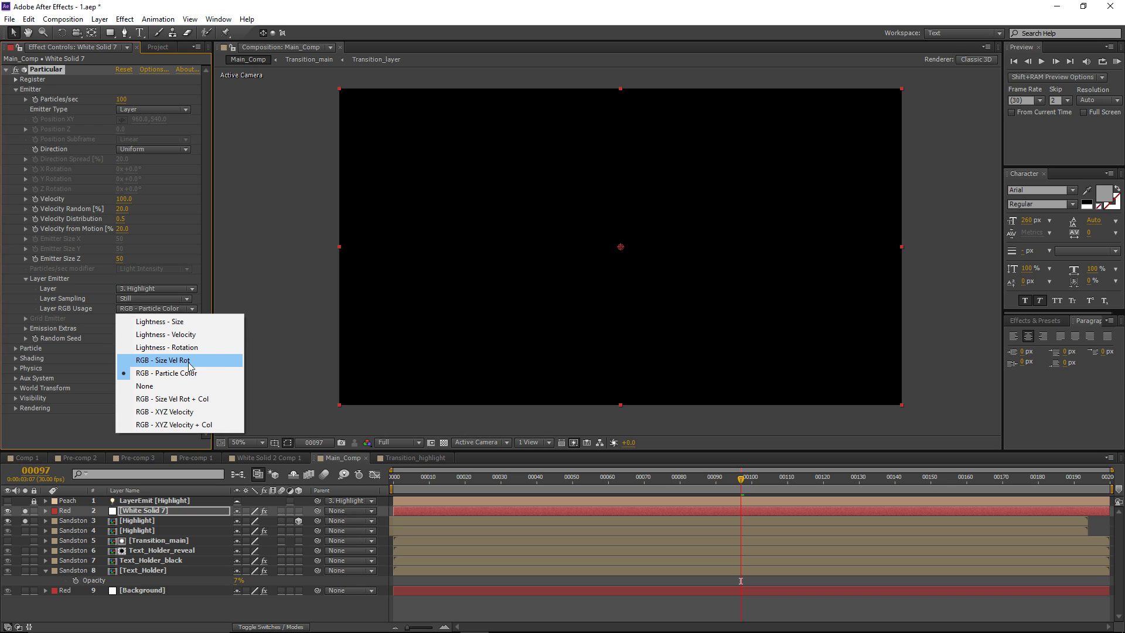
{"action": "left_click", "coordinate": [163, 360]}
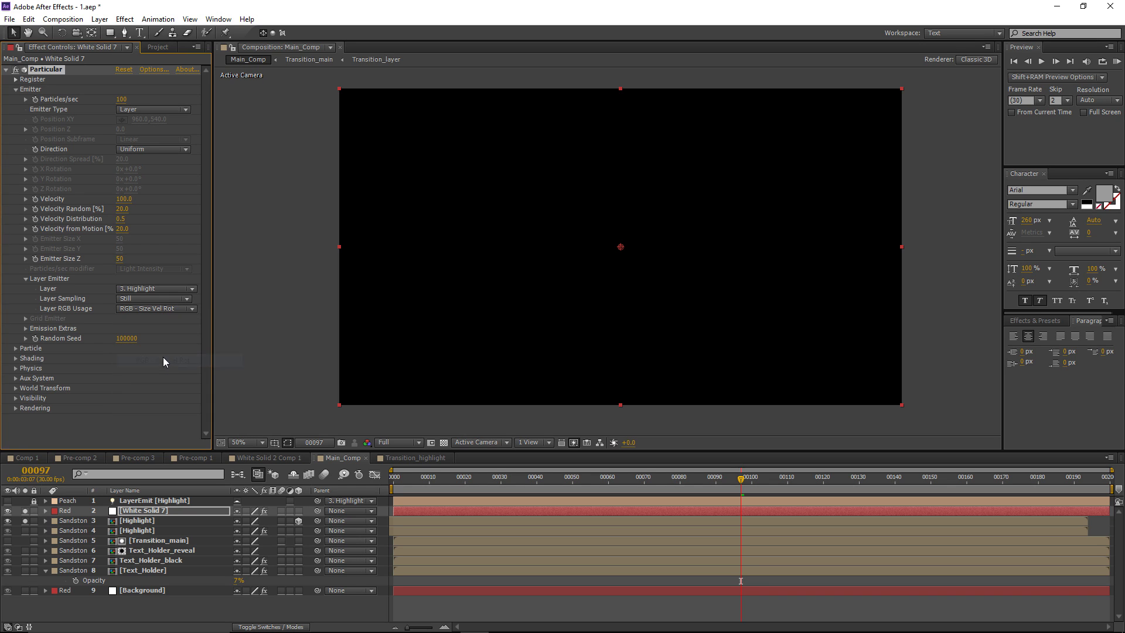
{"action": "left_click", "coordinate": [128, 298]}
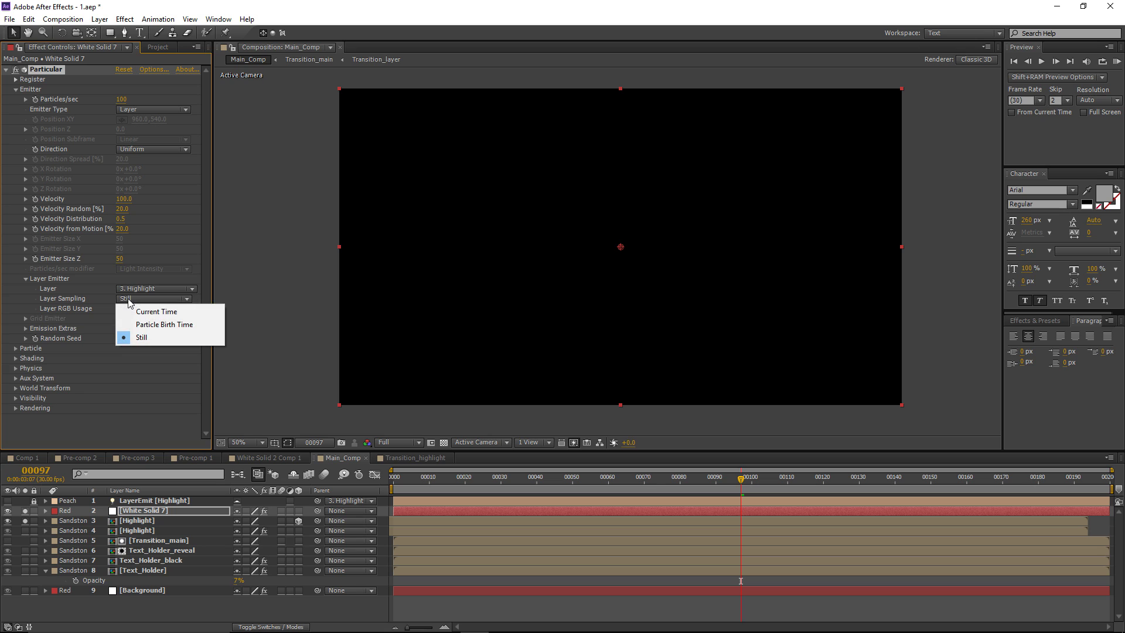
{"action": "left_click", "coordinate": [162, 324]}
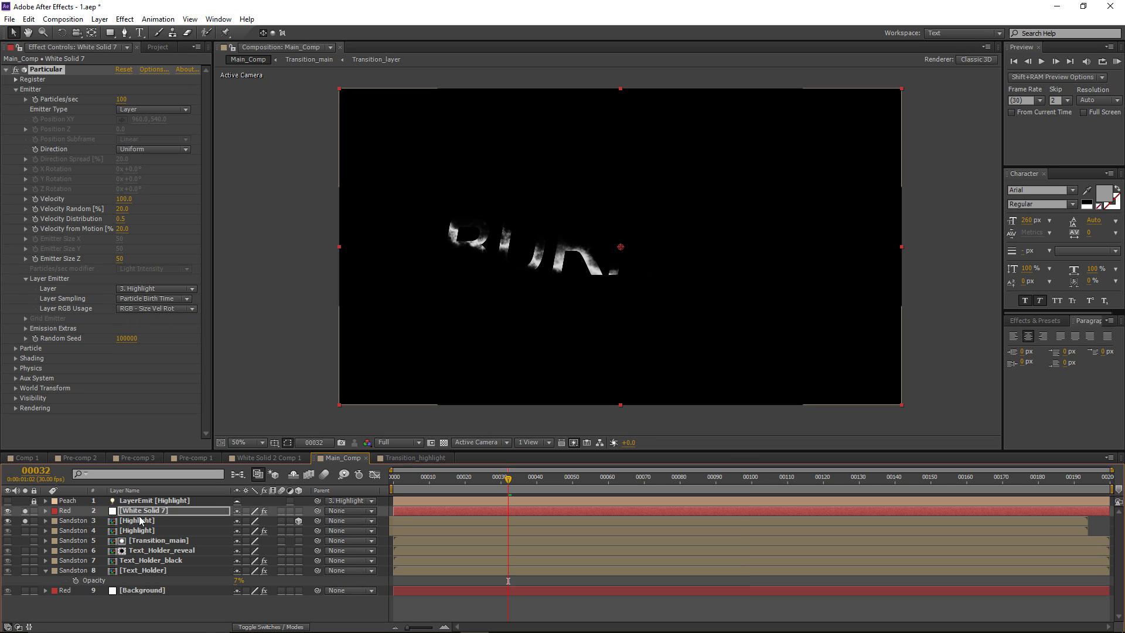
Step: Turn off solo on the 3D Highlight copy and rename the White Solid 7 layer as Particles
{"action": "left_click", "coordinate": [176, 510]}
{"action": "left_click", "coordinate": [25, 520]}
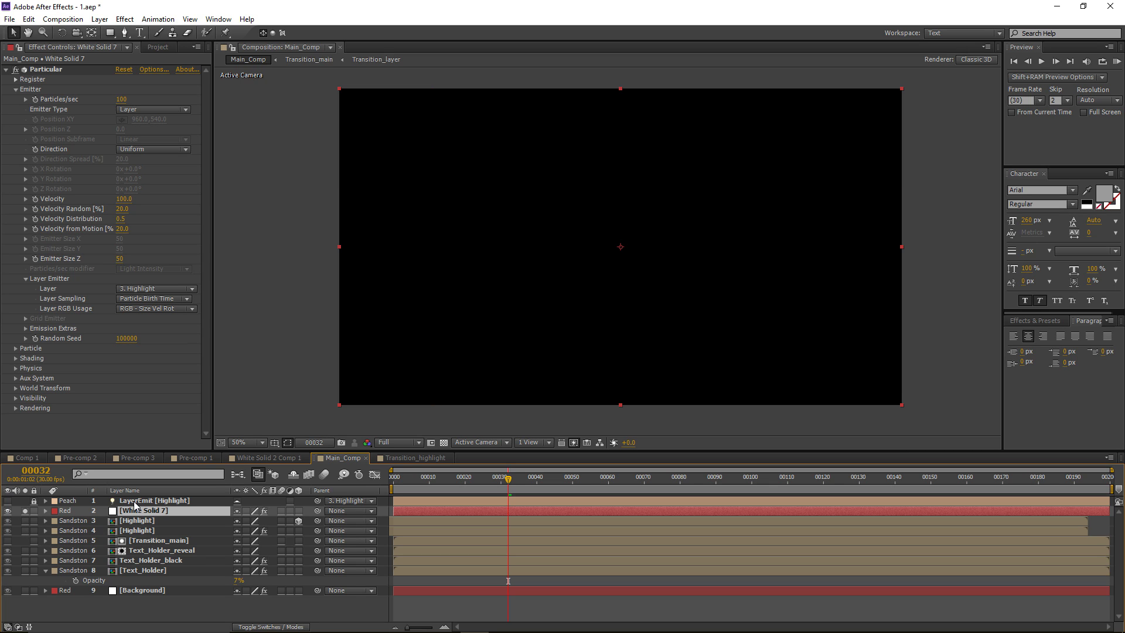
{"action": "key", "text": "Return"}
{"action": "type", "text": "Pa"}
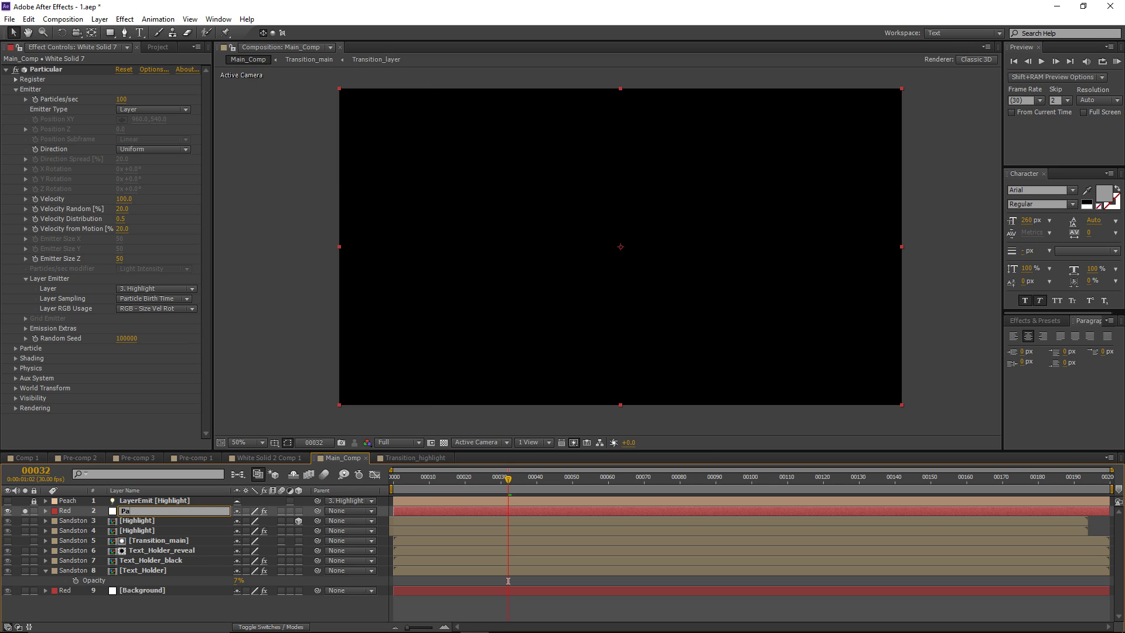
{"action": "type", "text": "rticles"}
{"action": "key", "text": "Return"}
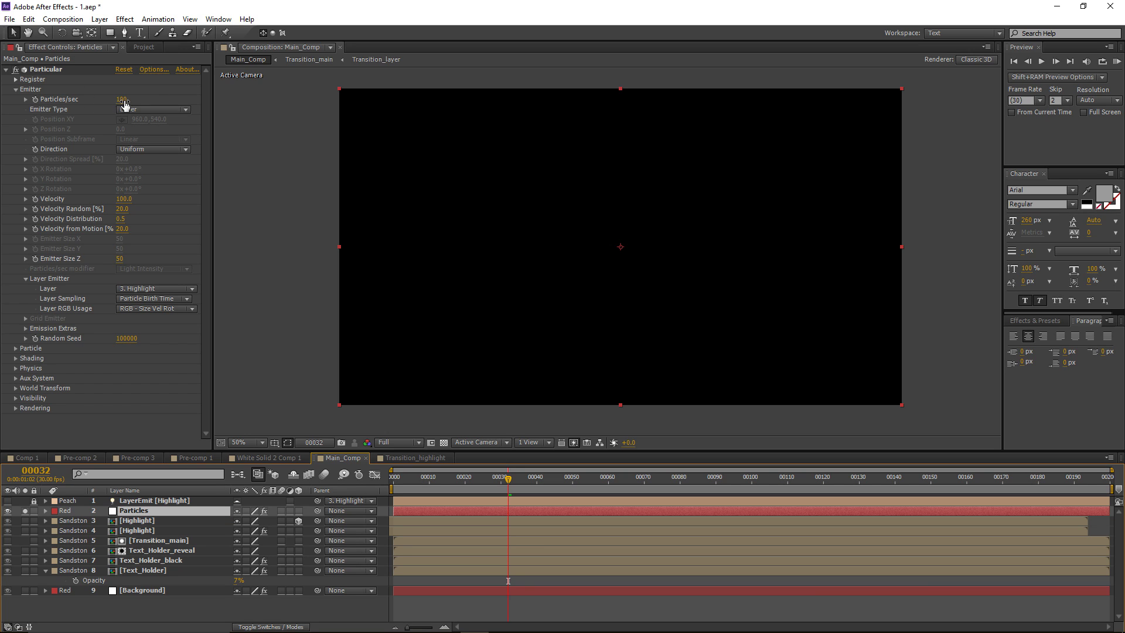
Step: Raise Particular's Particles/sec to 26500 and set the emitter Velocity to 50
{"action": "left_click_drag", "start_coordinate": [122, 99], "coordinate": [272, 101]}
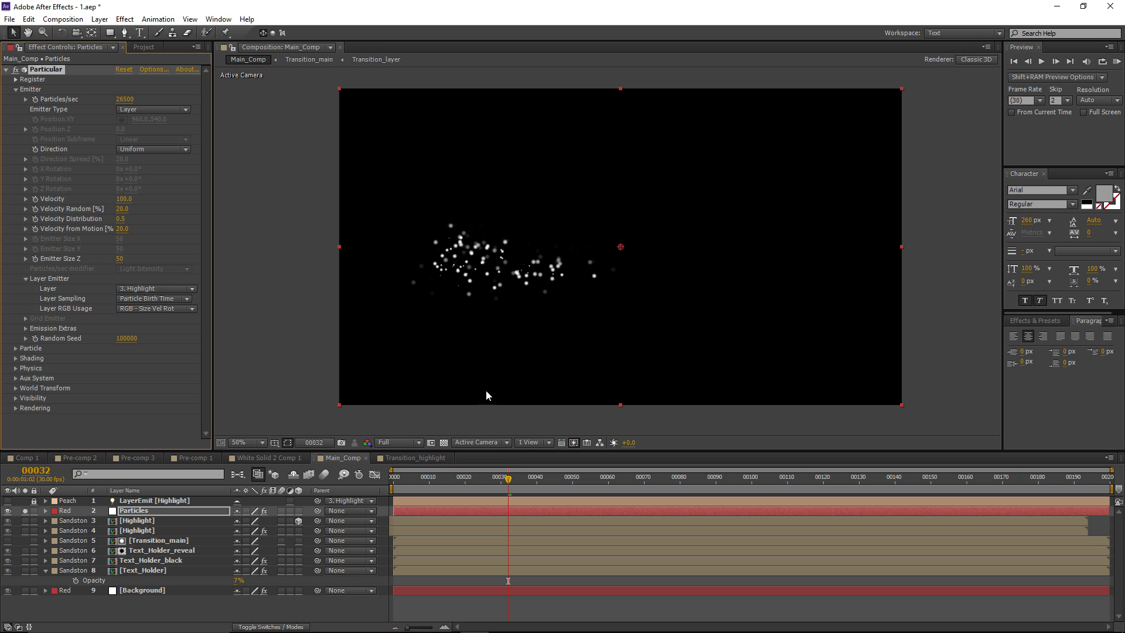
{"action": "mouse_move", "coordinate": [515, 475]}
{"action": "left_mouse_down"}
{"action": "mouse_move", "coordinate": [728, 468]}
{"action": "mouse_move", "coordinate": [500, 473]}
{"action": "left_mouse_up"}
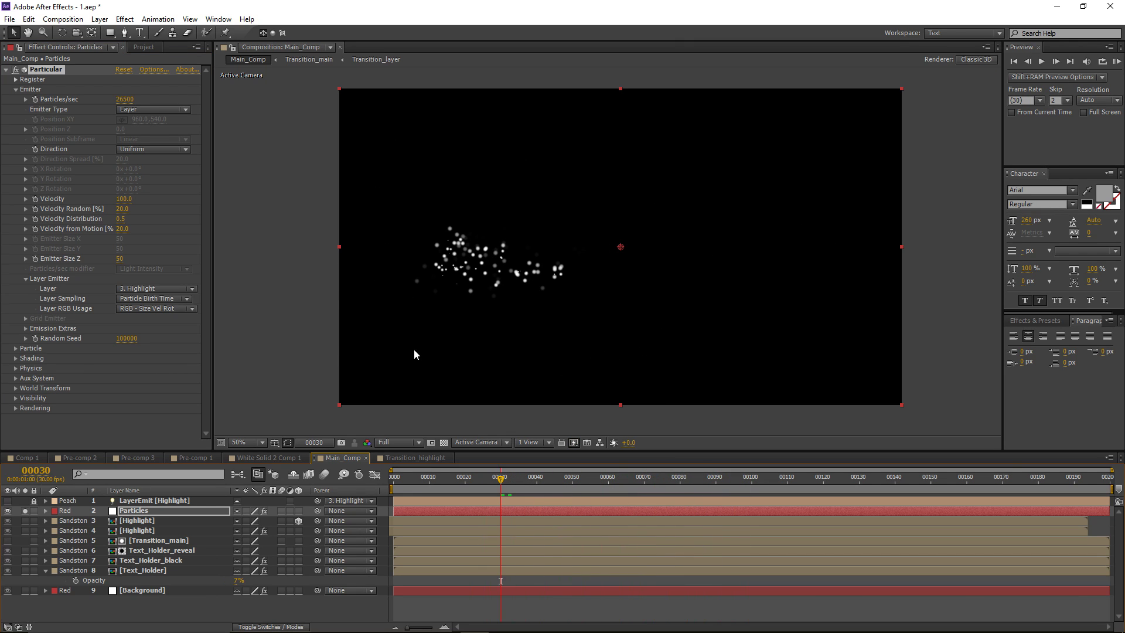
{"action": "left_click", "coordinate": [124, 199]}
{"action": "type", "text": "50"}
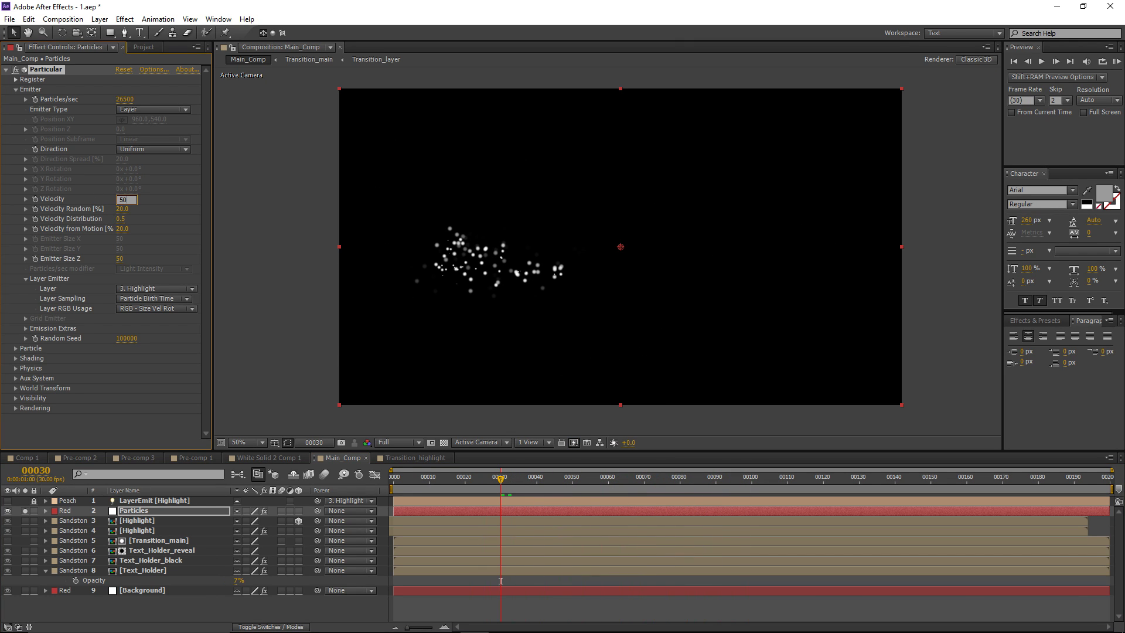
{"action": "key", "text": "Return"}
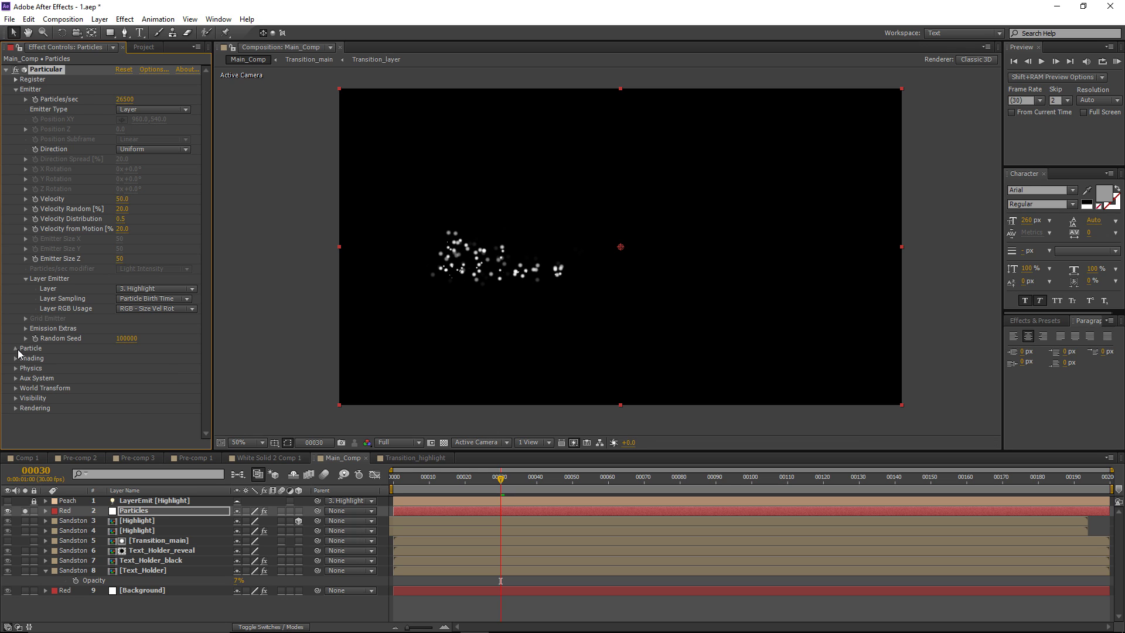
Step: Set the particle Size to 2 and Size Random to 65%
{"action": "left_click", "coordinate": [16, 349]}
{"action": "scroll", "coordinate": [17, 352], "scroll_direction": "down", "scroll_amount": 3}
{"action": "type", "text": "2"}
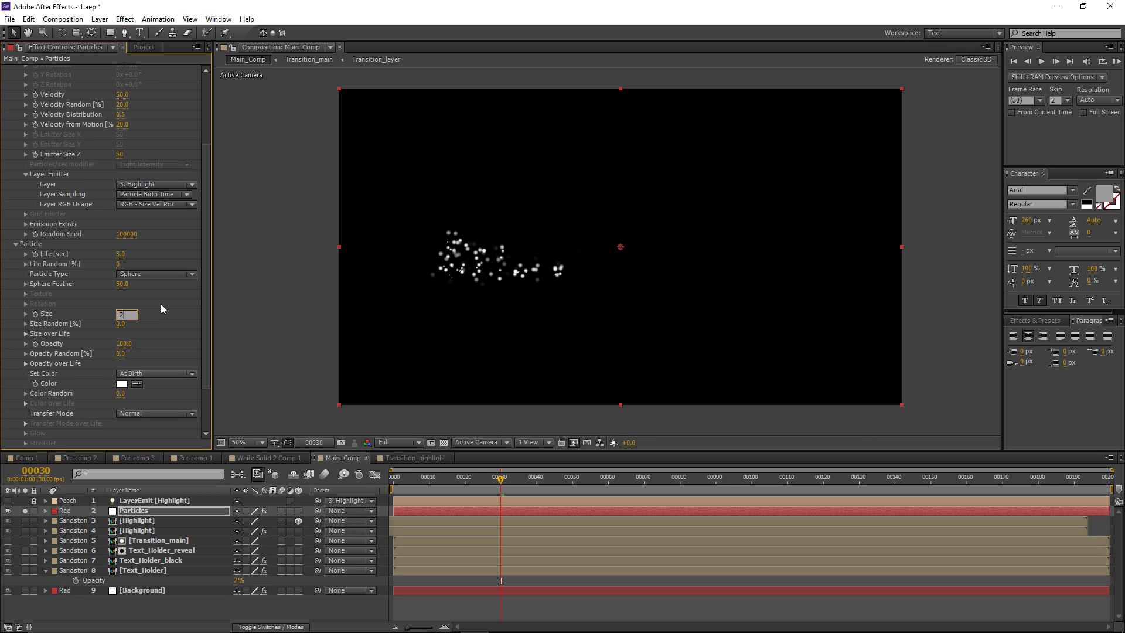
{"action": "key", "text": "Return"}
{"action": "left_click", "coordinate": [121, 325]}
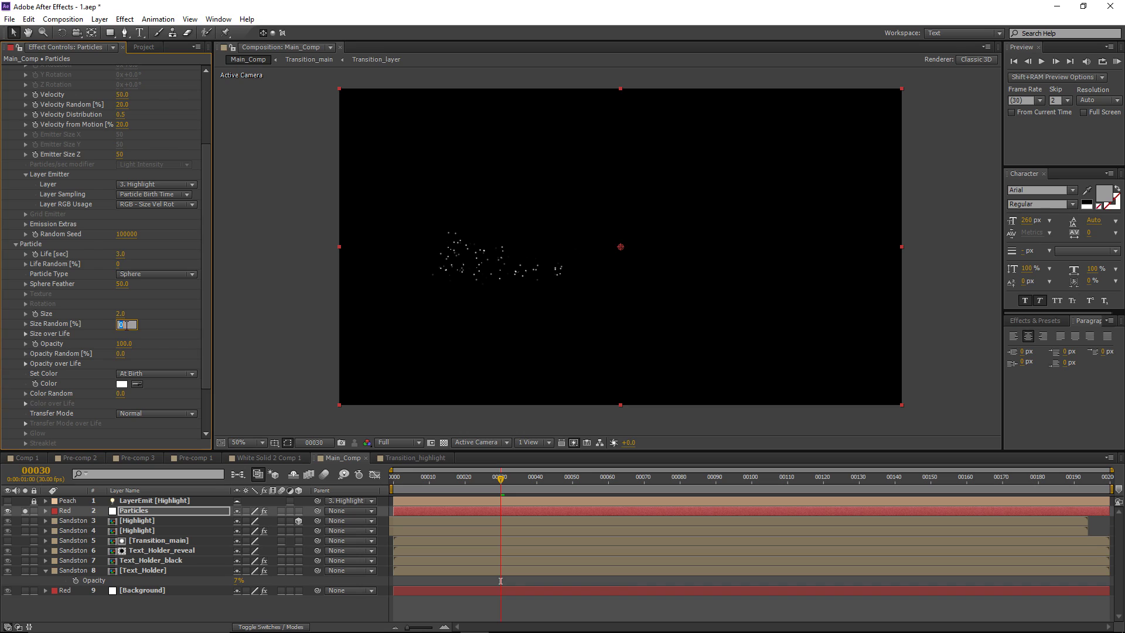
{"action": "key", "text": "Return"}
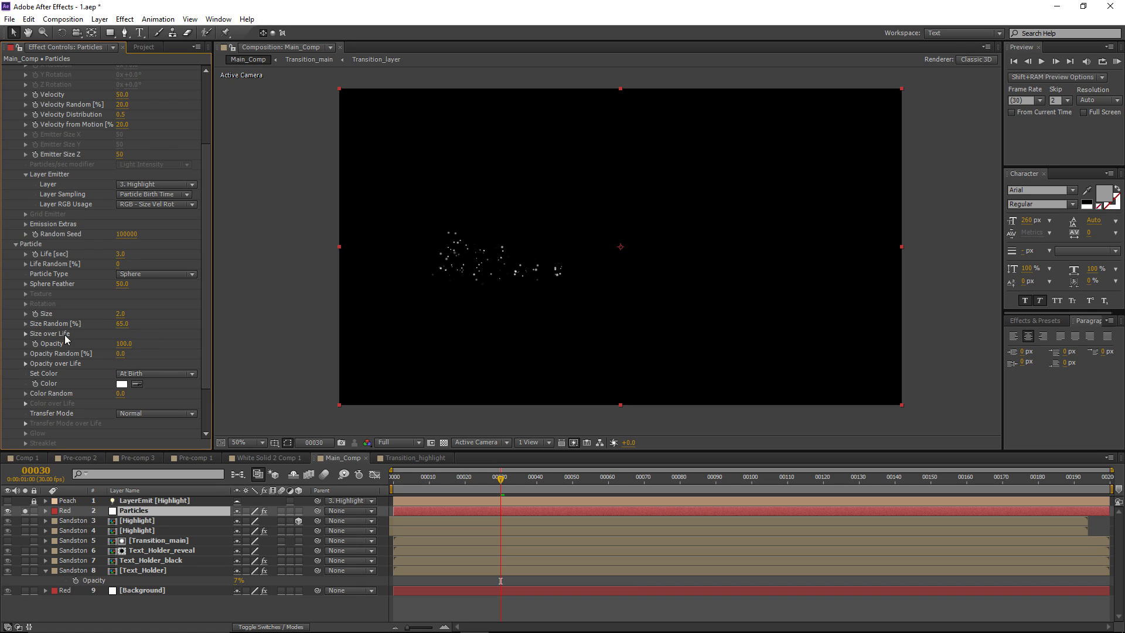
Step: Set the particle color to Random from Gradient and apply the white-to-black preset to Color over Life
{"action": "scroll", "coordinate": [105, 359], "scroll_direction": "down", "scroll_amount": 1}
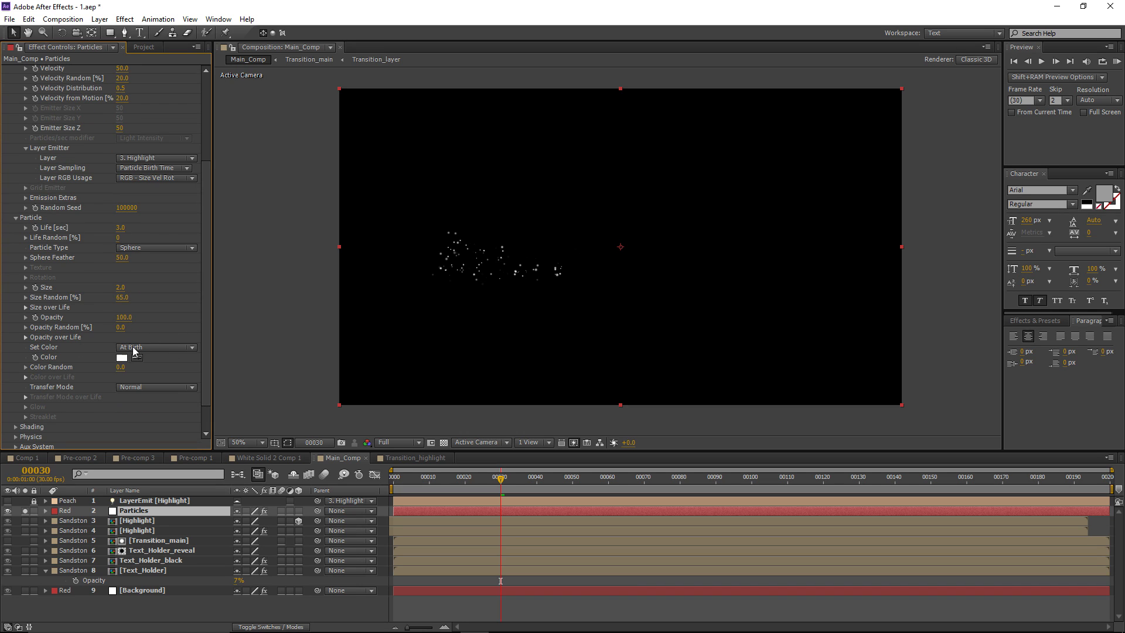
{"action": "left_click", "coordinate": [150, 346]}
{"action": "left_click", "coordinate": [178, 388]}
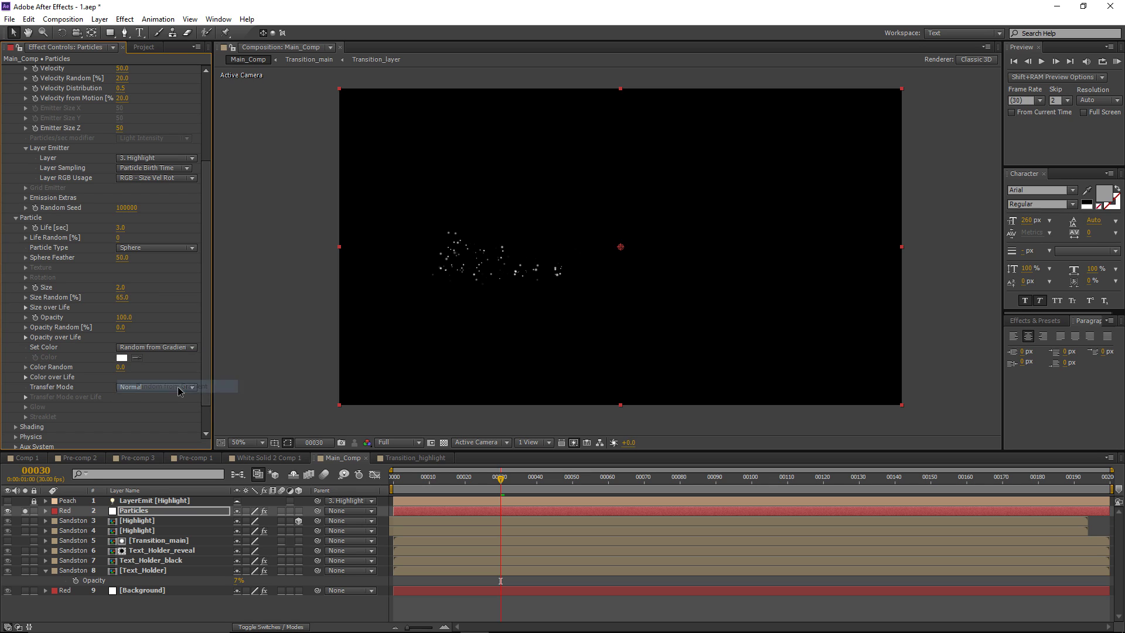
{"action": "left_click", "coordinate": [26, 378]}
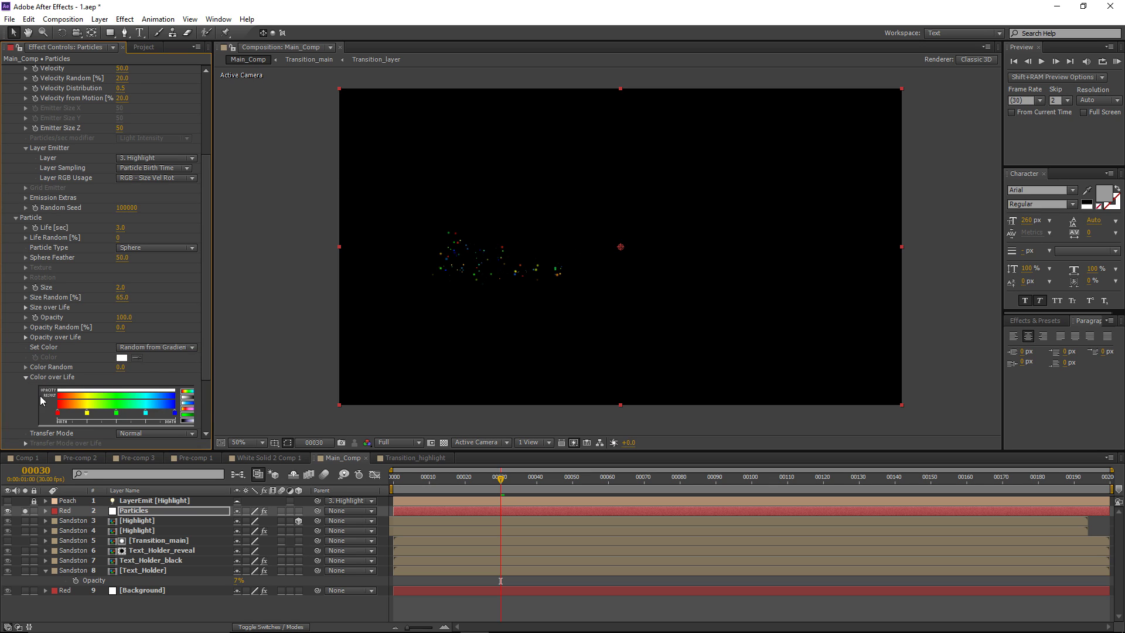
{"action": "left_click", "coordinate": [190, 404]}
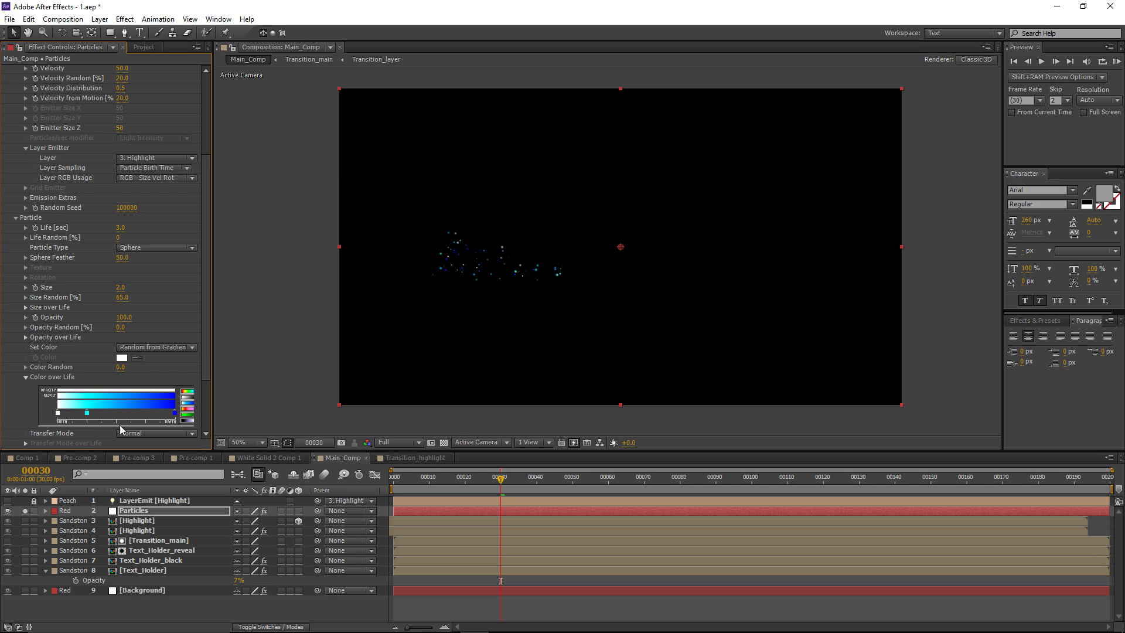
{"action": "left_click", "coordinate": [190, 422]}
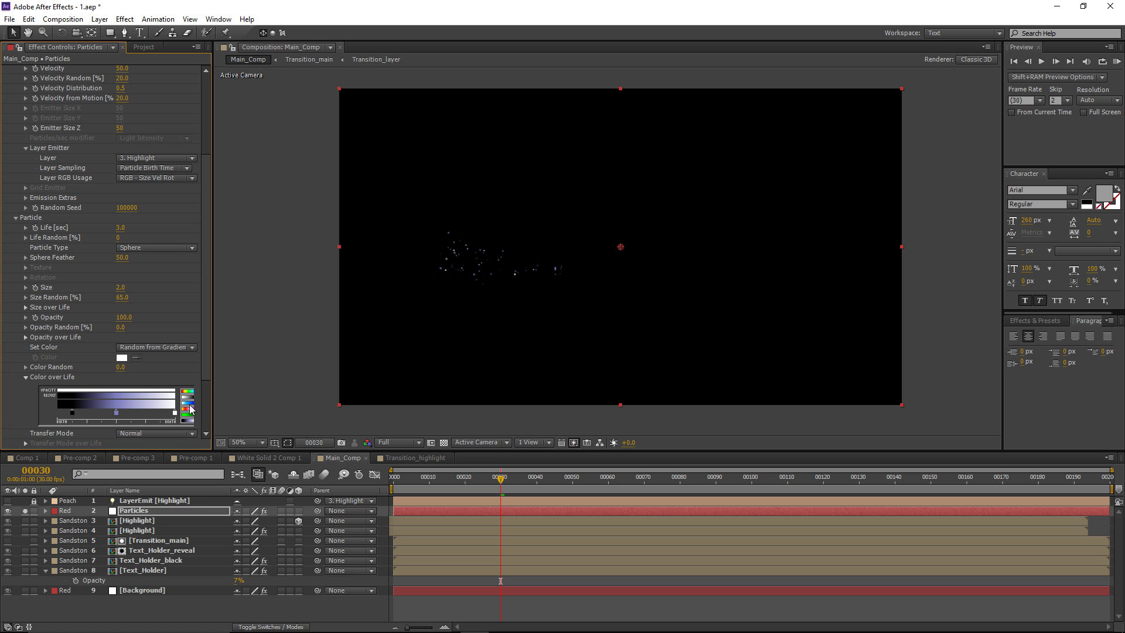
{"action": "left_click", "coordinate": [191, 407]}
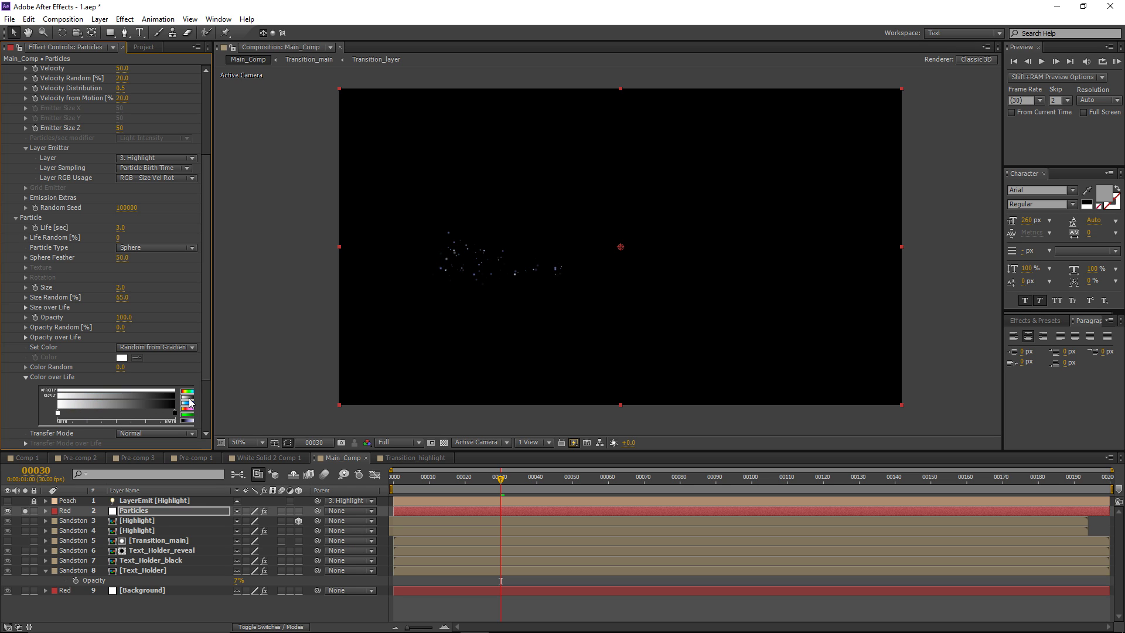
Step: Recolor the white starting stop of the Color over Life gradient to a saturated red-orange
{"action": "double_click", "coordinate": [57, 414]}
{"action": "left_click_drag", "start_coordinate": [266, 519], "coordinate": [269, 507]}
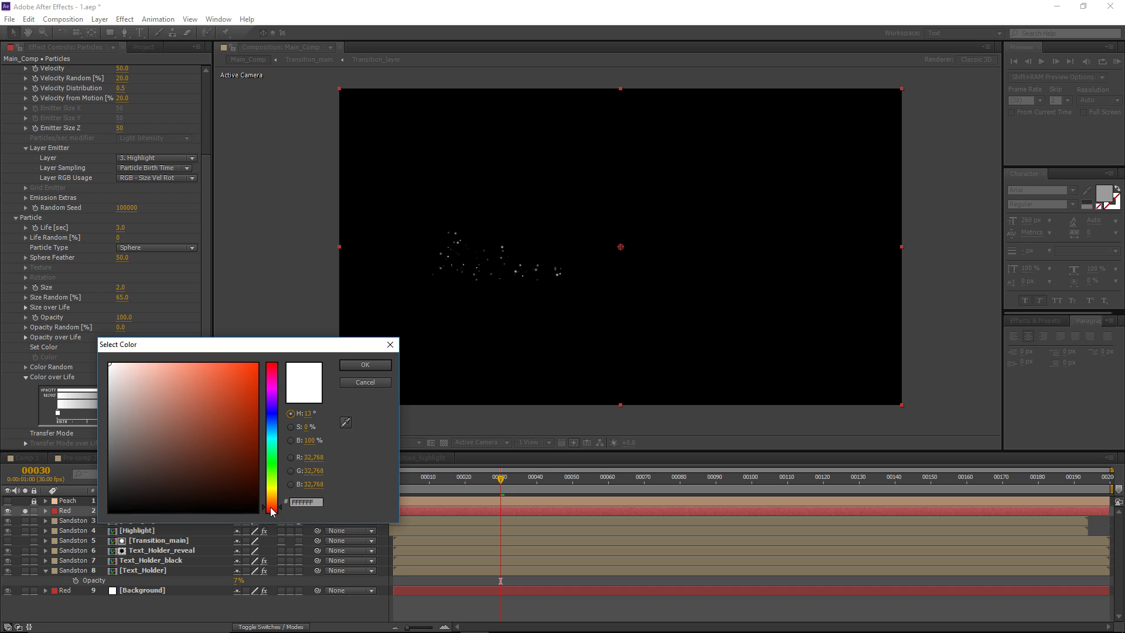
{"action": "left_click", "coordinate": [256, 364]}
{"action": "left_click", "coordinate": [373, 365]}
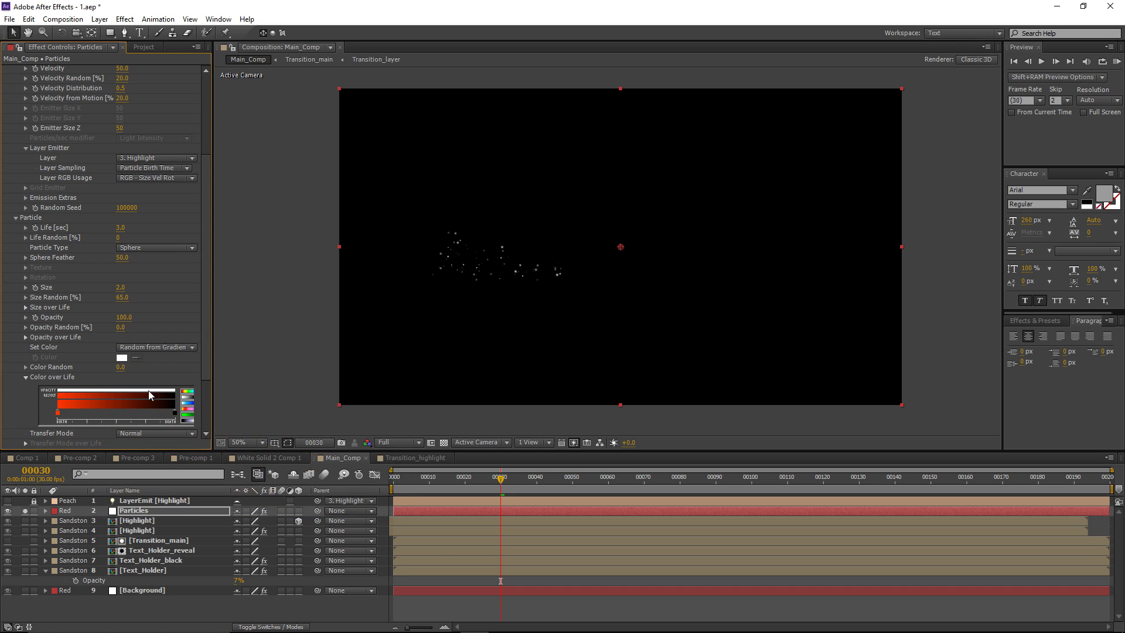
Step: Recolor the black end stop of the Color over Life gradient to a bright yellow-orange
{"action": "double_click", "coordinate": [177, 417]}
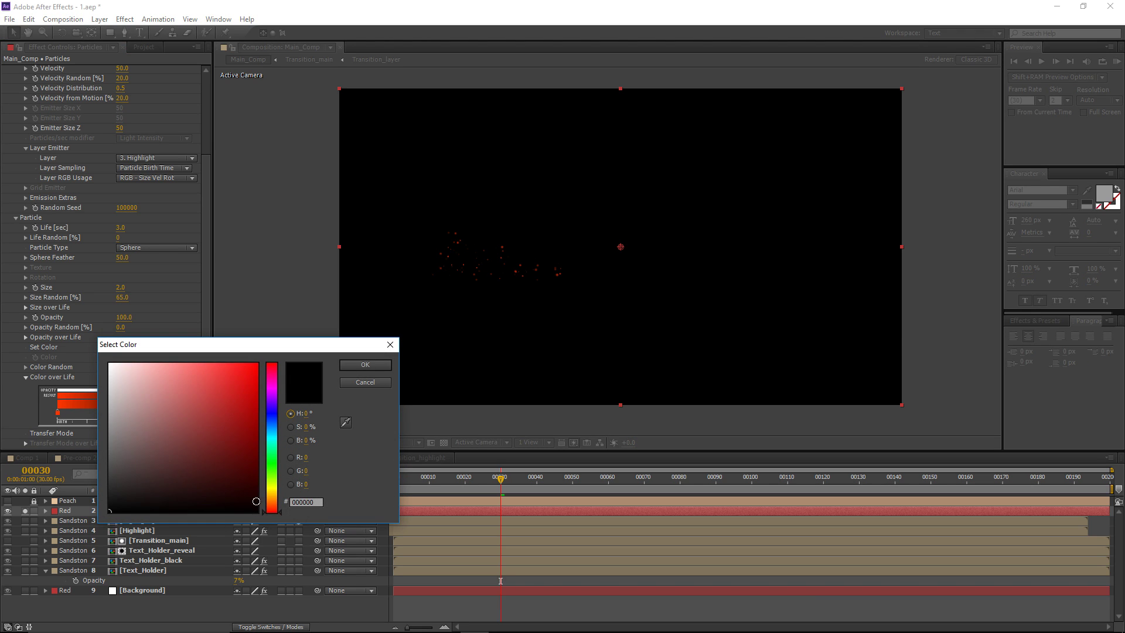
{"action": "left_click_drag", "start_coordinate": [267, 513], "coordinate": [268, 492]}
{"action": "left_click_drag", "start_coordinate": [240, 387], "coordinate": [345, 317]}
{"action": "left_click_drag", "start_coordinate": [274, 493], "coordinate": [274, 498]}
{"action": "left_click", "coordinate": [346, 366]}
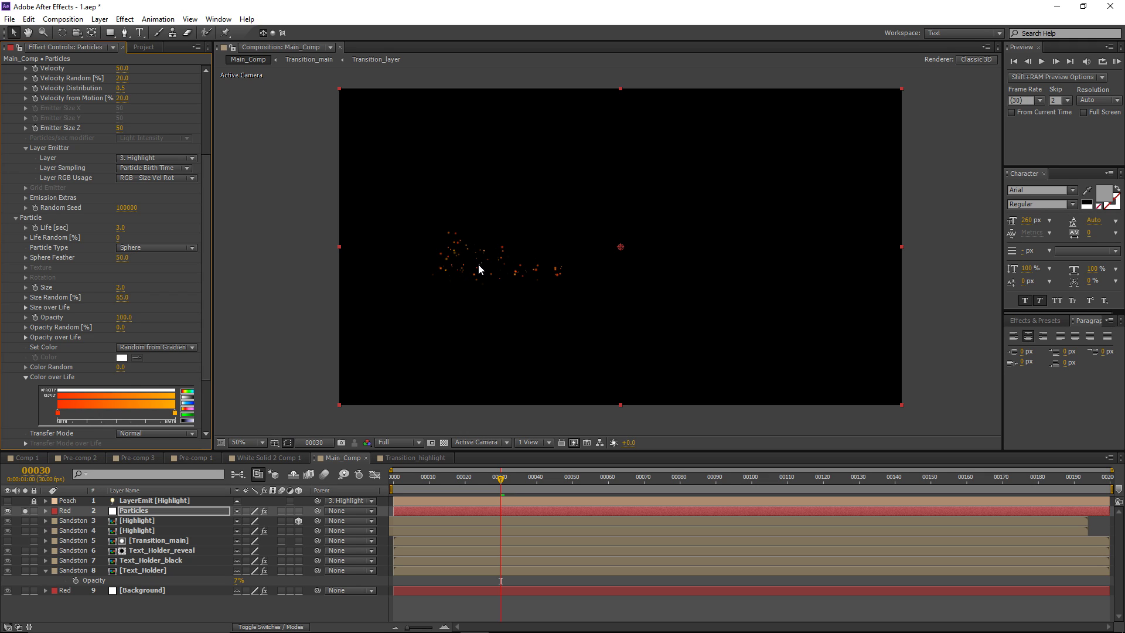
Step: Raise Particles/sec to 79500 and preview the particle animation up to frame 57
{"action": "scroll", "coordinate": [130, 266], "scroll_direction": "up", "scroll_amount": 5}
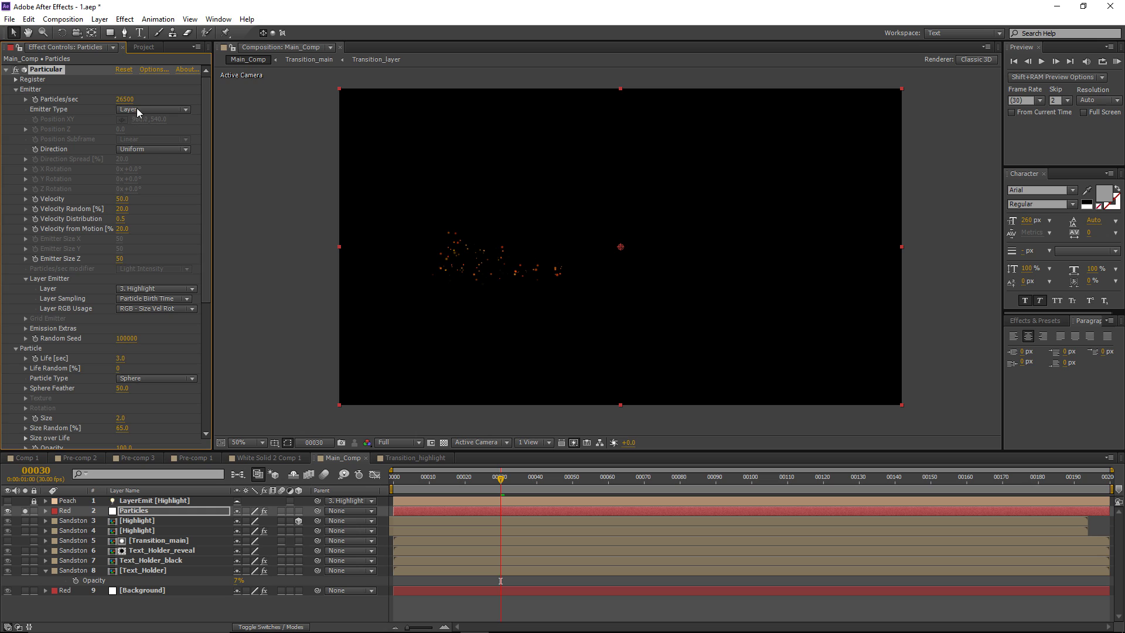
{"action": "left_click_drag", "start_coordinate": [124, 99], "coordinate": [458, 121]}
{"action": "key", "text": "space"}
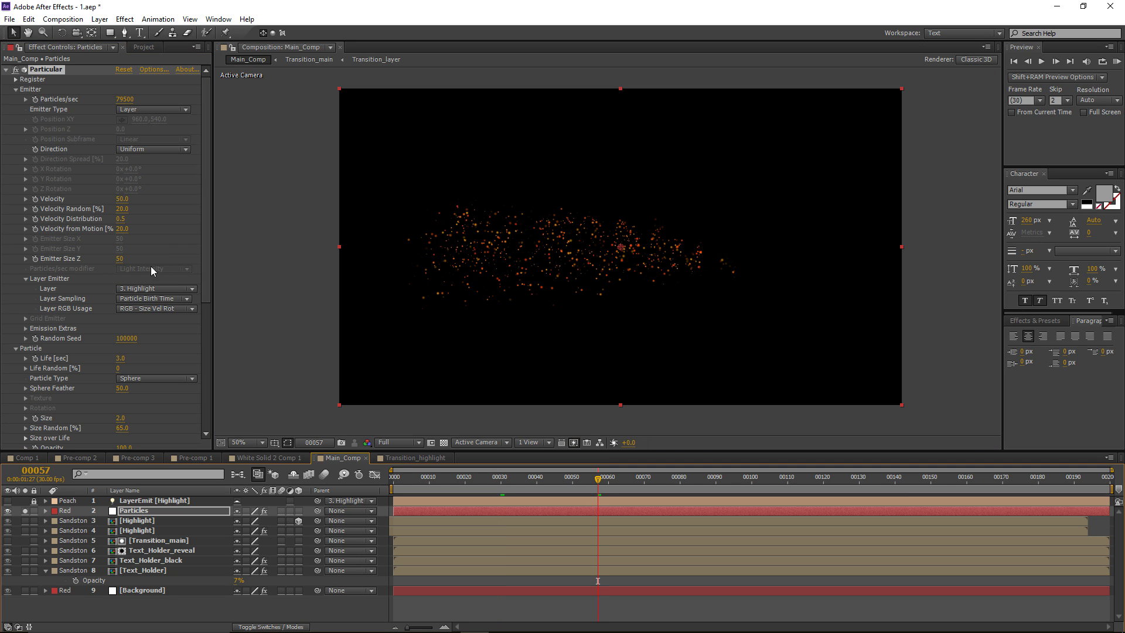
Step: In Particular's physics, set Gravity to -100 and Wind X to 103
{"action": "scroll", "coordinate": [150, 266], "scroll_direction": "down", "scroll_amount": 5}
{"action": "left_click", "coordinate": [16, 403]}
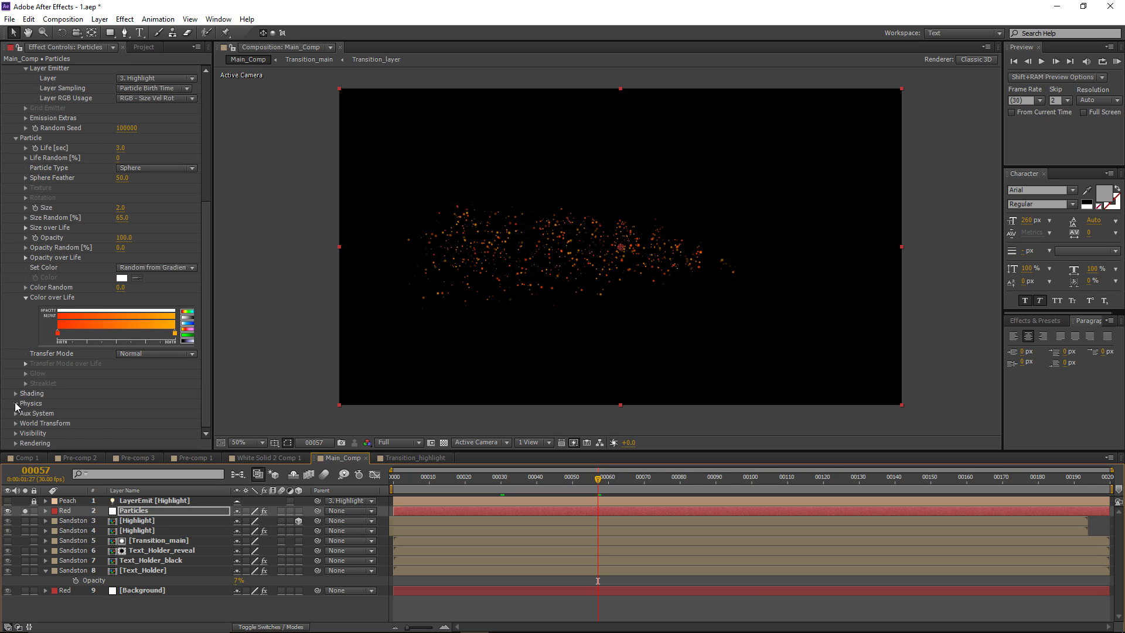
{"action": "left_click", "coordinate": [123, 413]}
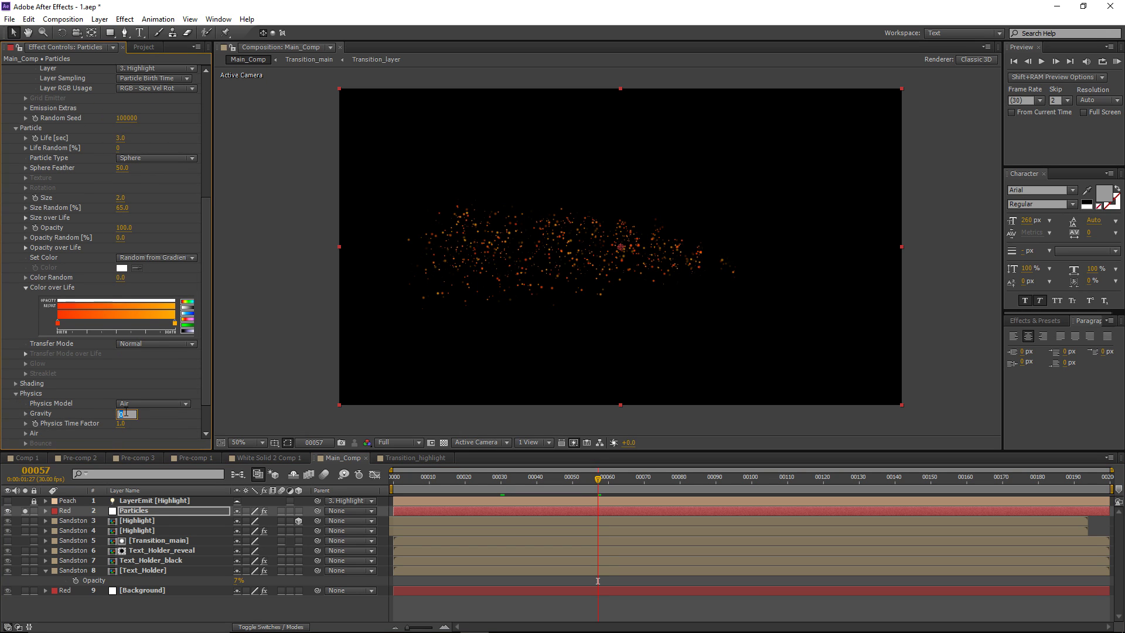
{"action": "type", "text": "-10"}
{"action": "key", "text": "Return"}
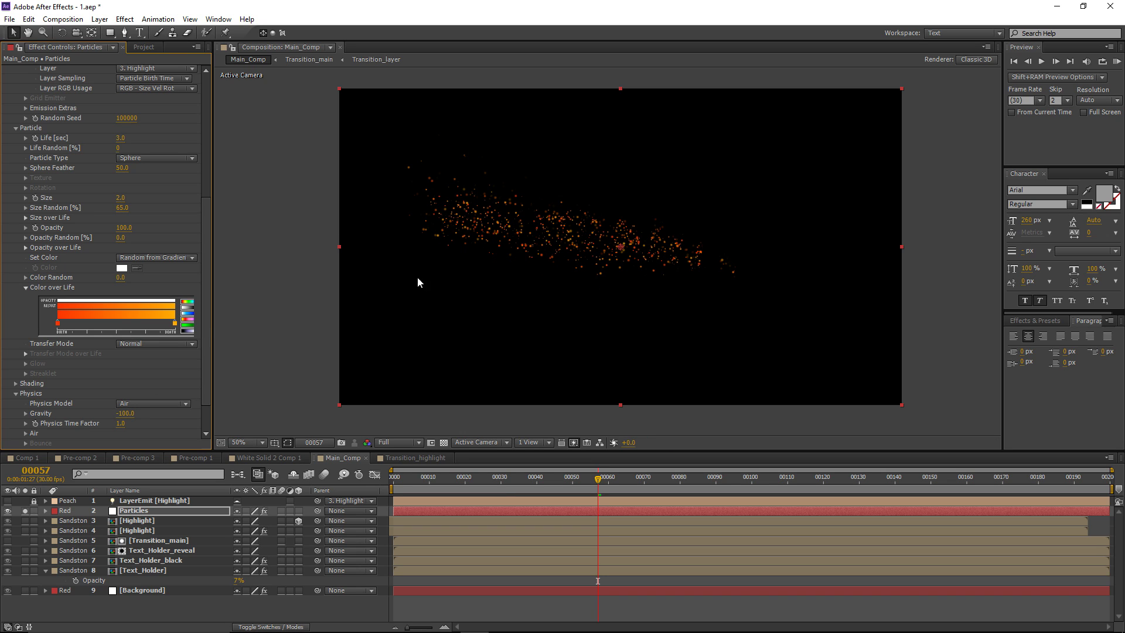
{"action": "left_click", "coordinate": [26, 433]}
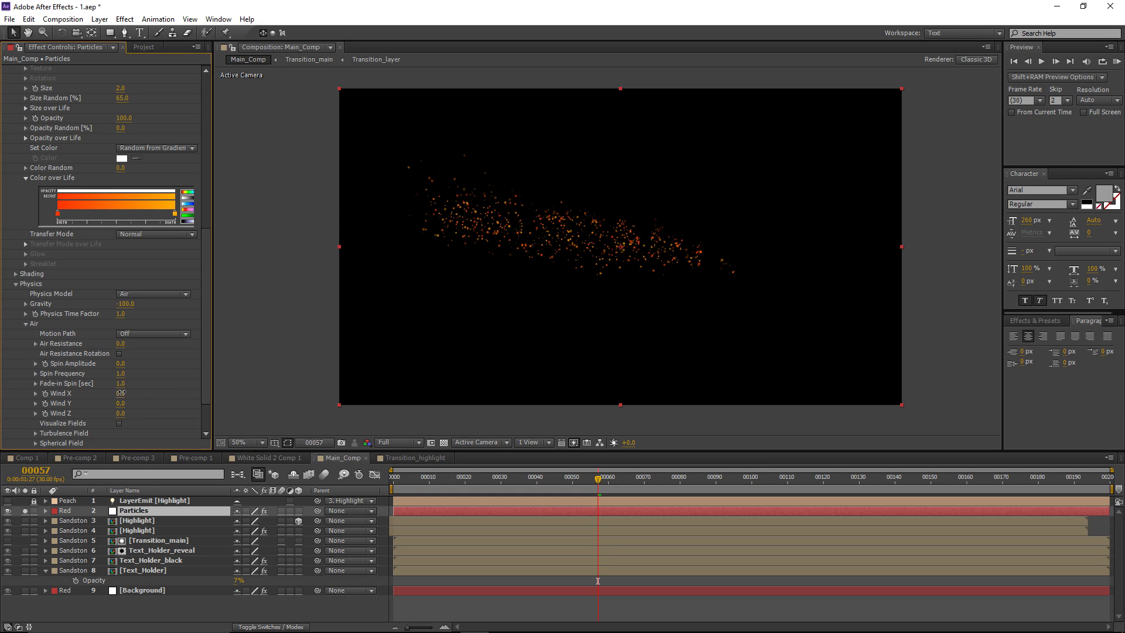
{"action": "mouse_move", "coordinate": [126, 393]}
{"action": "left_mouse_down"}
{"action": "mouse_move", "coordinate": [196, 384]}
{"action": "mouse_move", "coordinate": [134, 393]}
{"action": "left_mouse_up"}
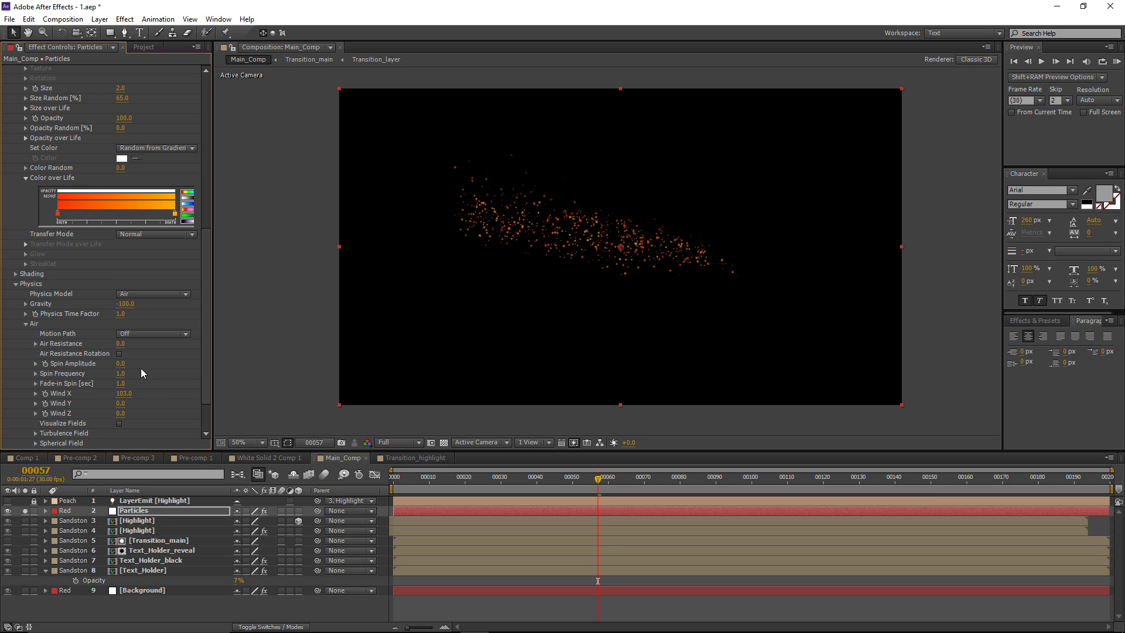
Step: Set the turbulence field's Affect Position to 478
{"action": "left_click", "coordinate": [35, 433]}
{"action": "scroll", "coordinate": [35, 434], "scroll_direction": "down", "scroll_amount": 5}
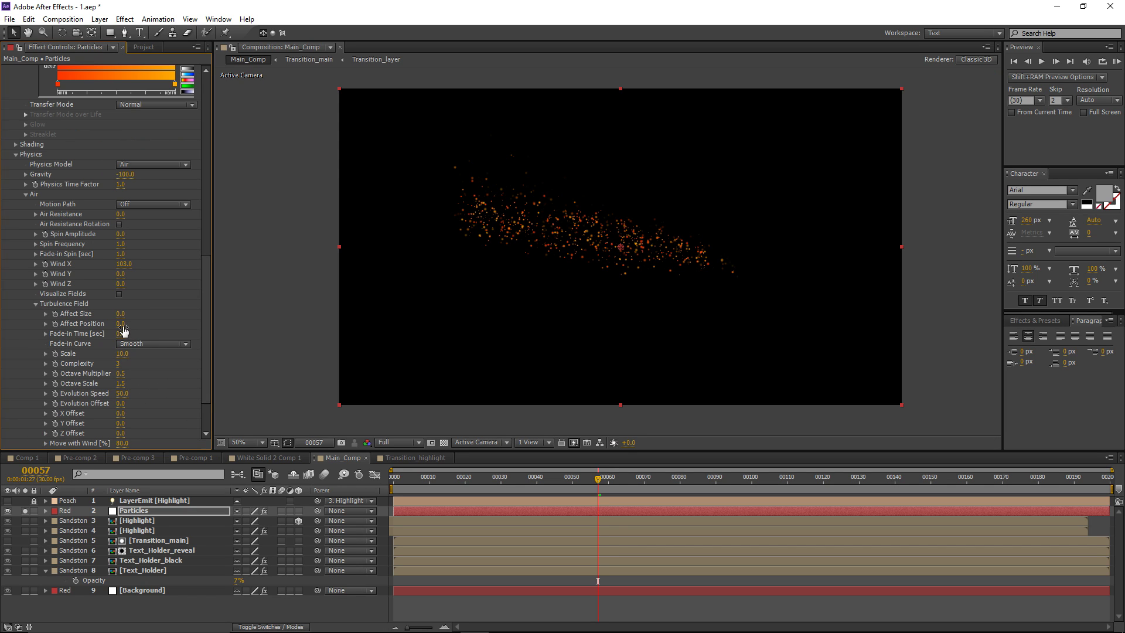
{"action": "left_click_drag", "start_coordinate": [121, 325], "coordinate": [309, 318]}
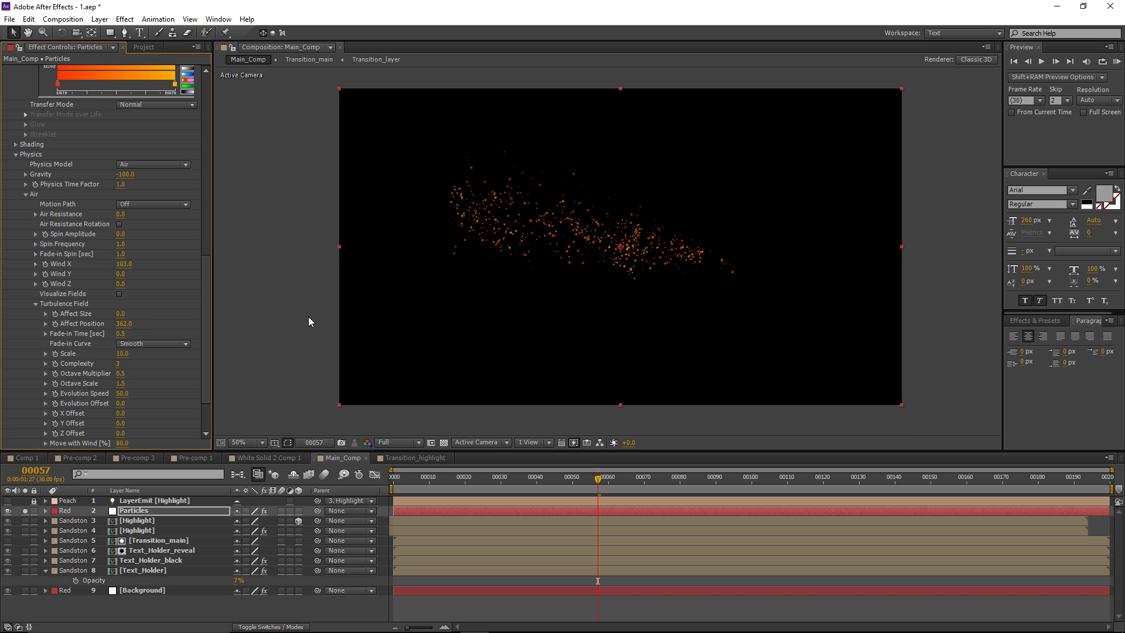
{"action": "left_click_drag", "start_coordinate": [122, 324], "coordinate": [198, 326]}
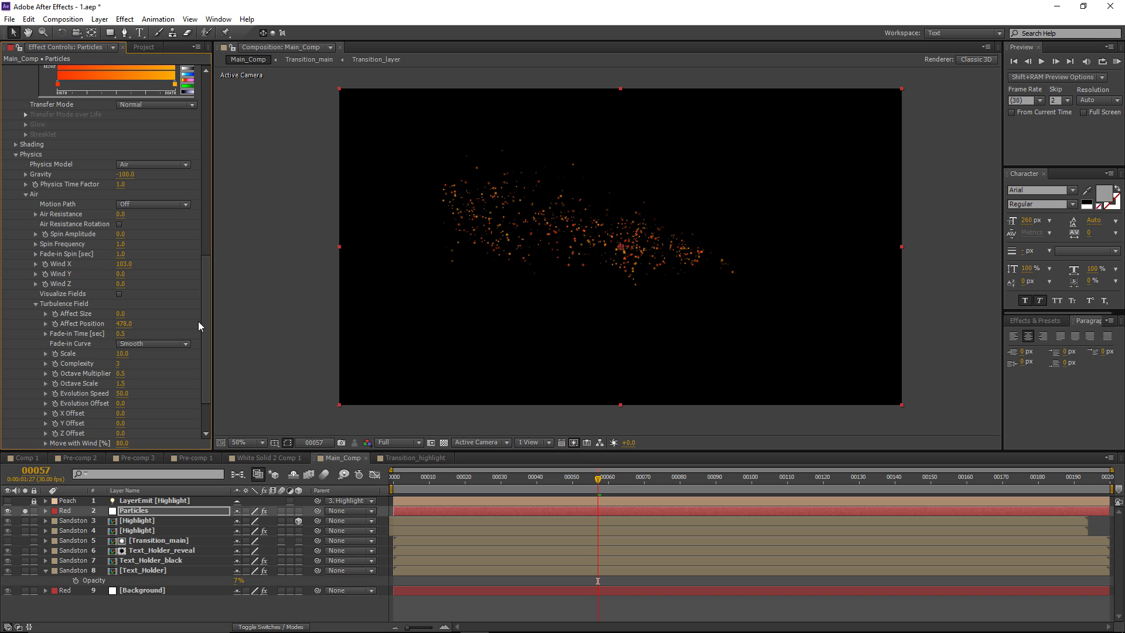
{"action": "scroll", "coordinate": [197, 321], "scroll_direction": "down", "scroll_amount": 2}
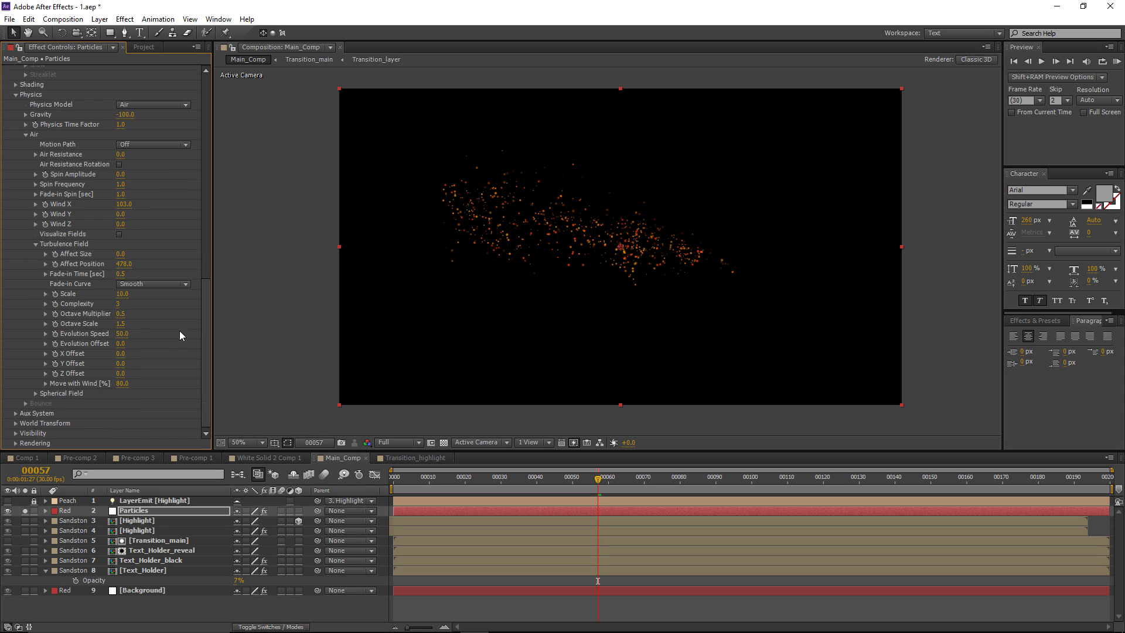
Step: In Particular's Rendering settings, turn Motion Blur on and set its Shutter Angle to 180
{"action": "left_click", "coordinate": [16, 443]}
{"action": "scroll", "coordinate": [23, 444], "scroll_direction": "down", "scroll_amount": 5}
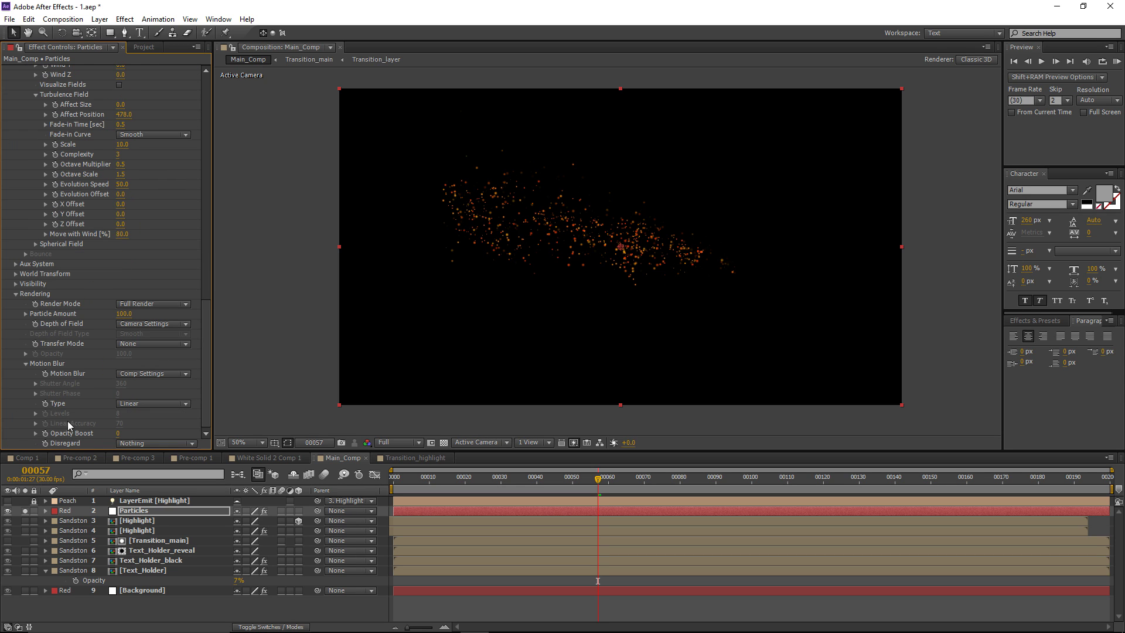
{"action": "left_click", "coordinate": [142, 374]}
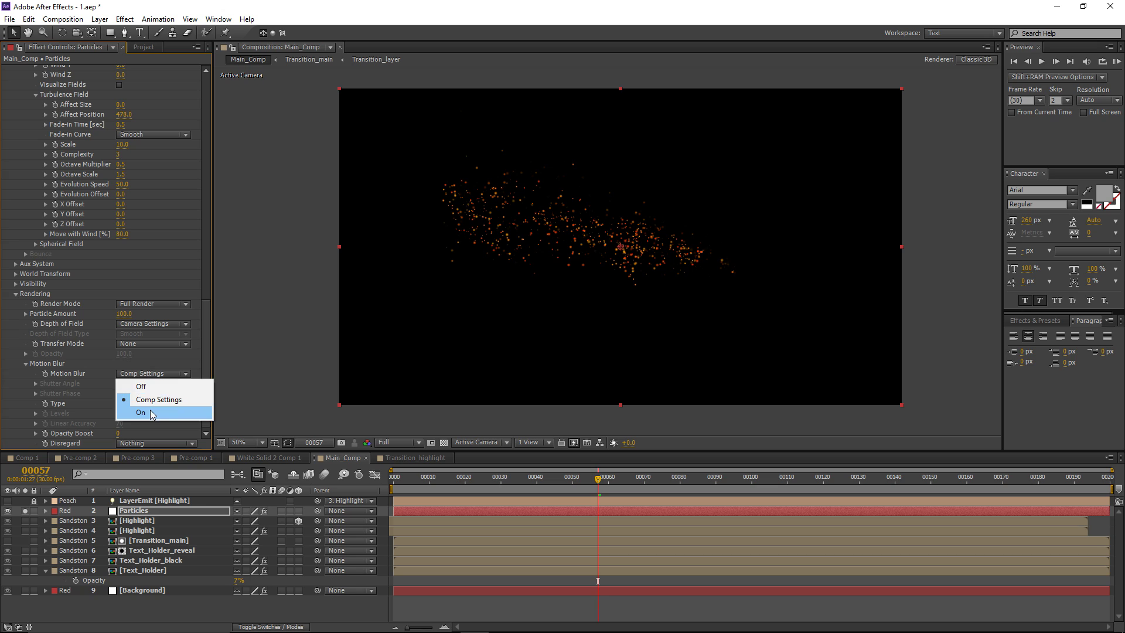
{"action": "left_click", "coordinate": [146, 409]}
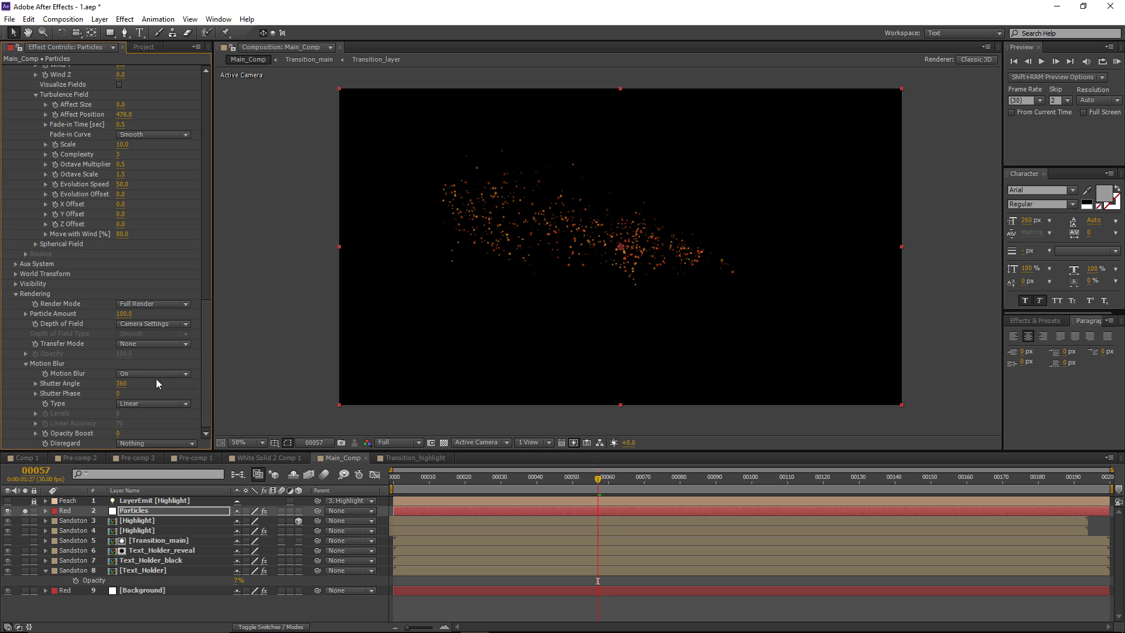
{"action": "left_click", "coordinate": [126, 384]}
{"action": "type", "text": "180"}
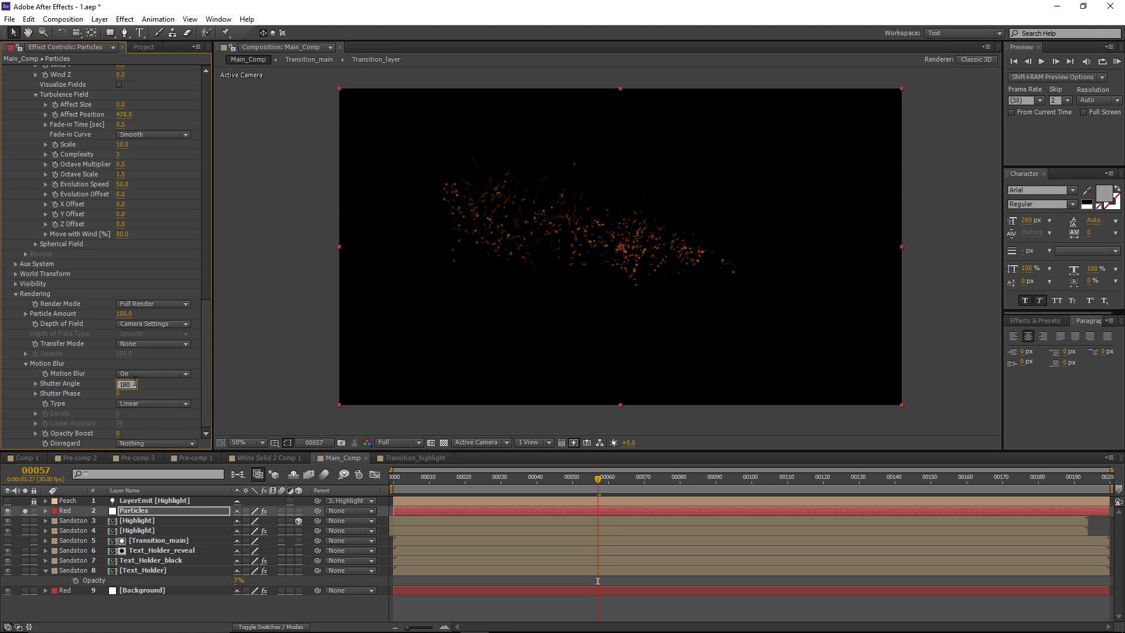
{"action": "key", "text": "Return"}
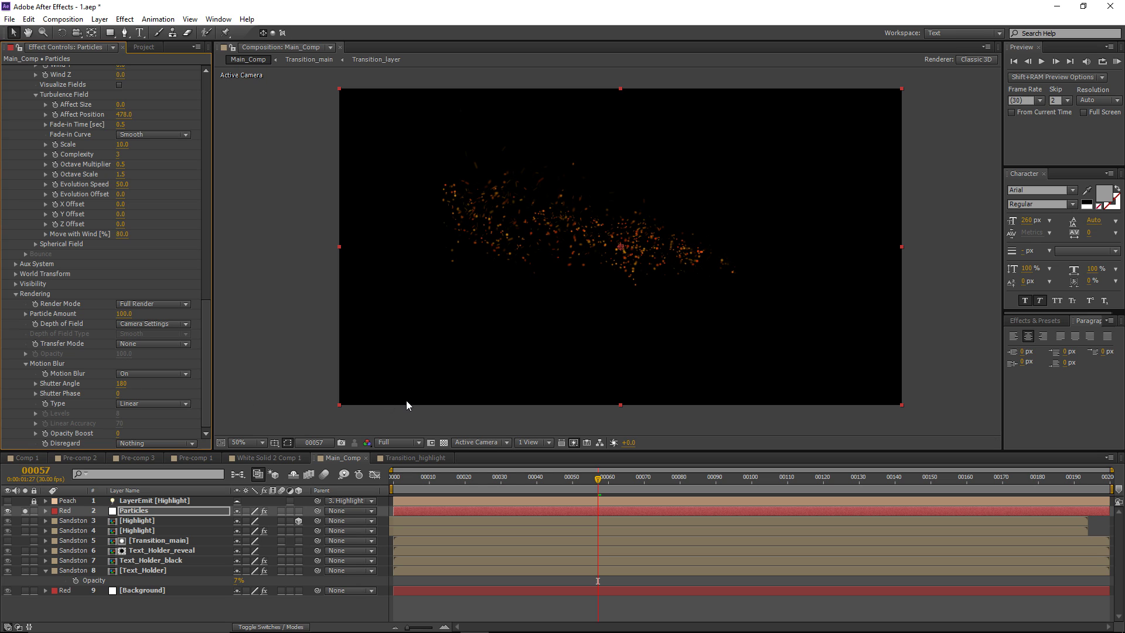
Step: Unsolo the Particles layer and set its blending mode to Add
{"action": "key", "text": "F4"}
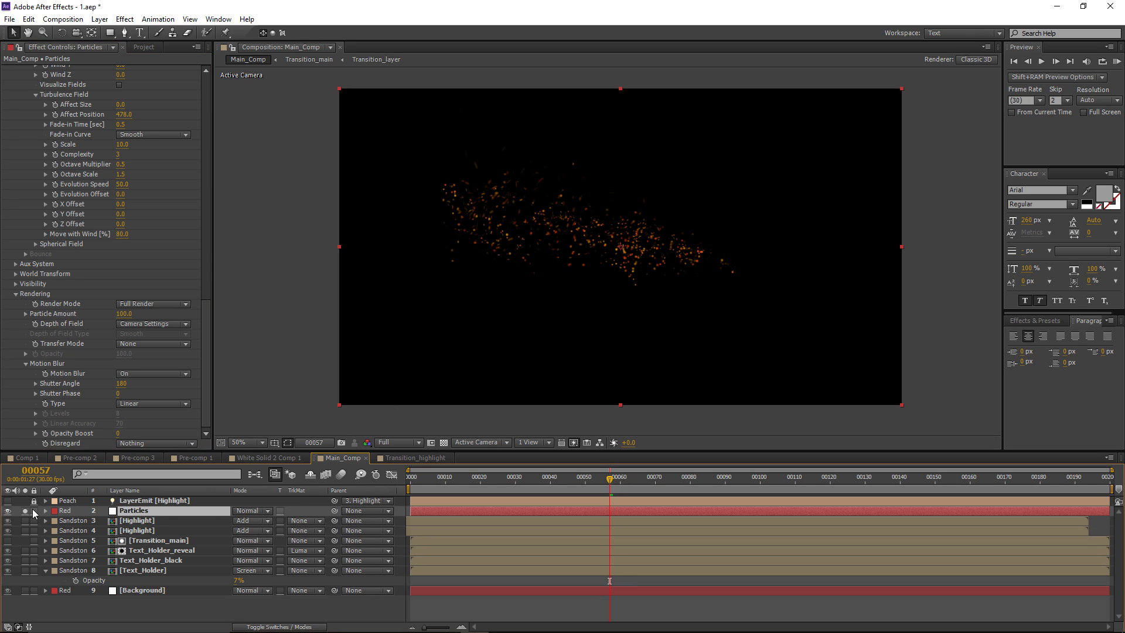
{"action": "left_click", "coordinate": [27, 511]}
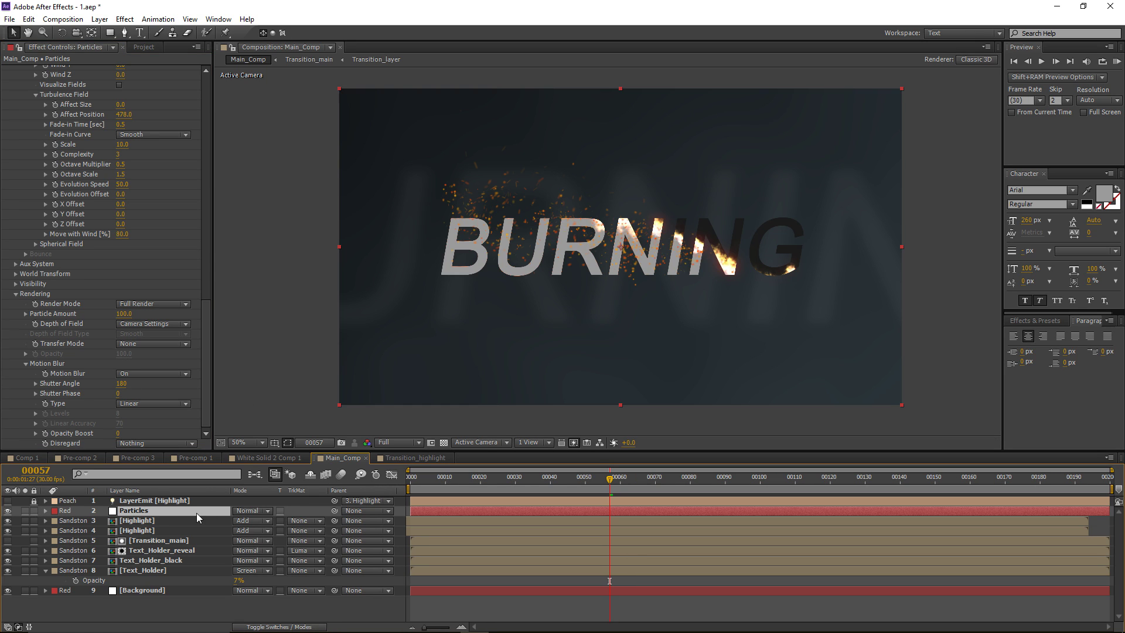
{"action": "left_click", "coordinate": [243, 511]}
{"action": "left_click", "coordinate": [296, 242]}
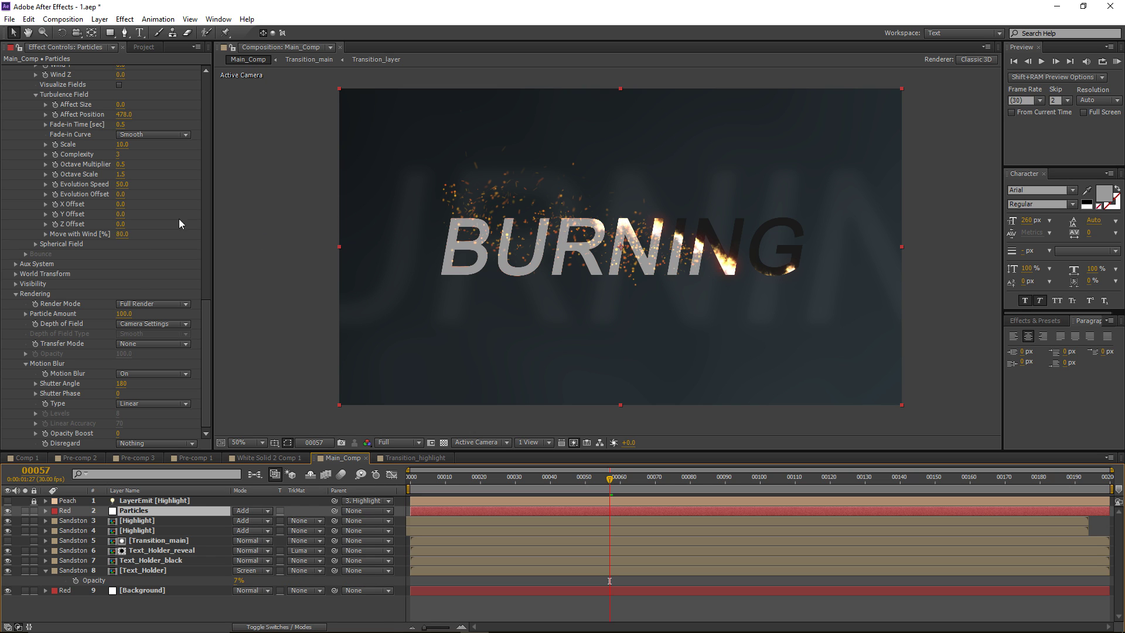
Step: Reduce Particular's particle Size to 1.2
{"action": "scroll", "coordinate": [124, 273], "scroll_direction": "up", "scroll_amount": 15}
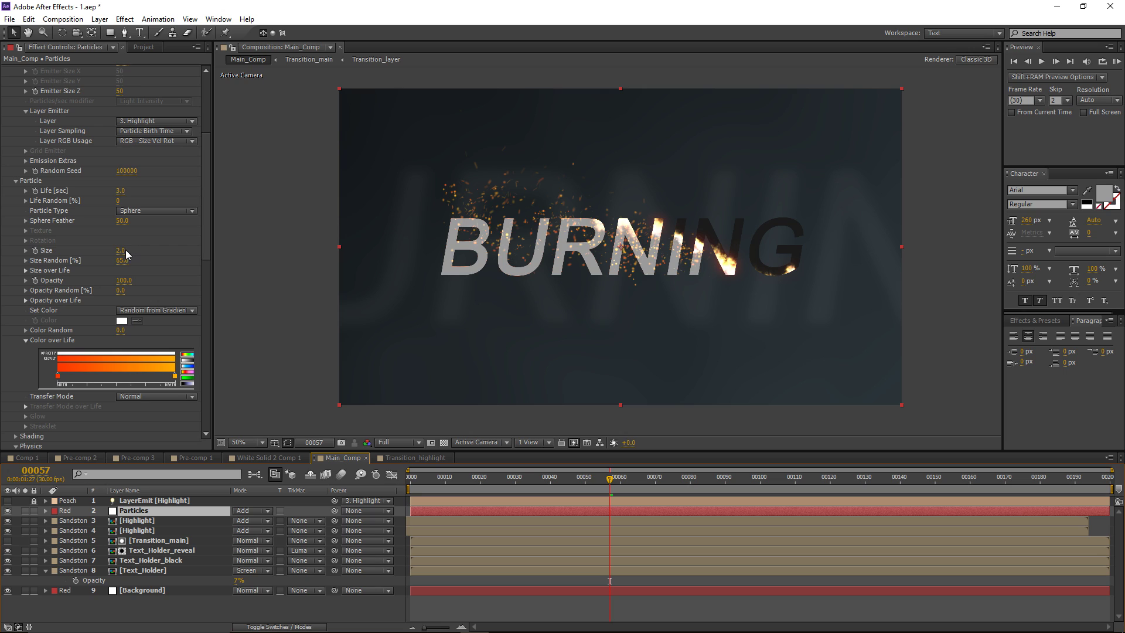
{"action": "left_click", "coordinate": [123, 250]}
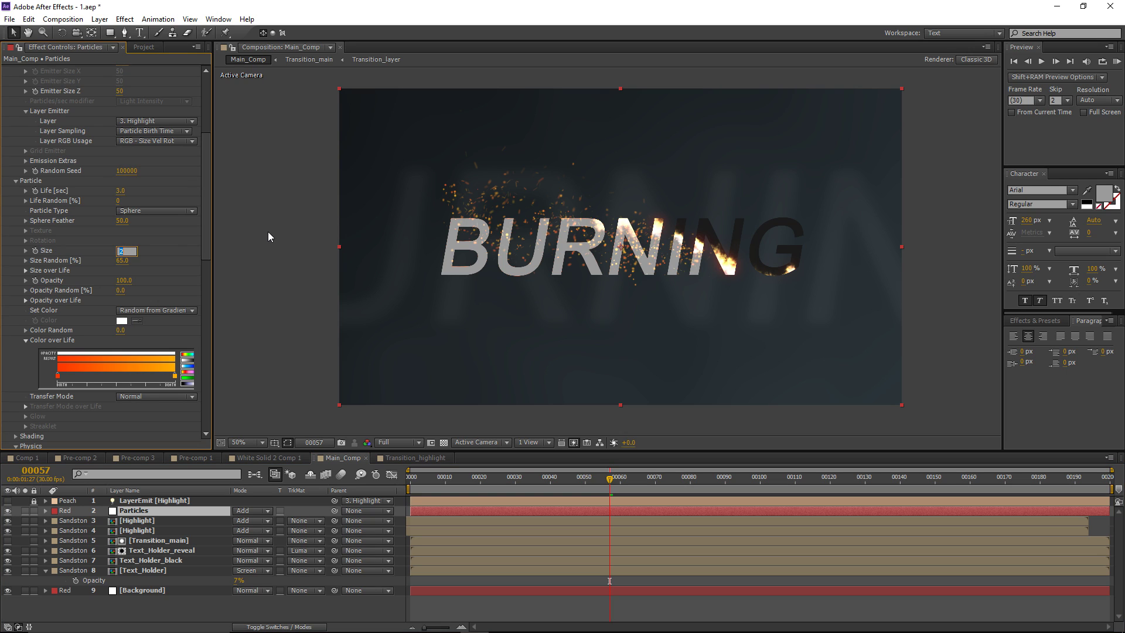
{"action": "type", "text": "1.2"}
{"action": "key", "text": "Return"}
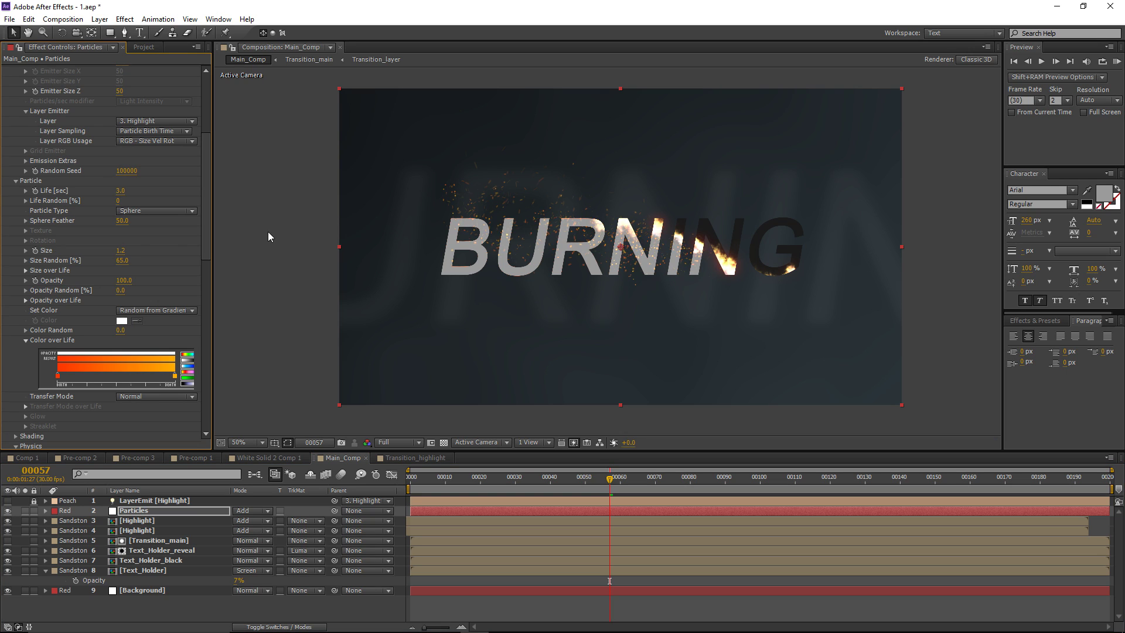
Step: Apply a Glow effect to the Particles layer
{"action": "left_click", "coordinate": [125, 19]}
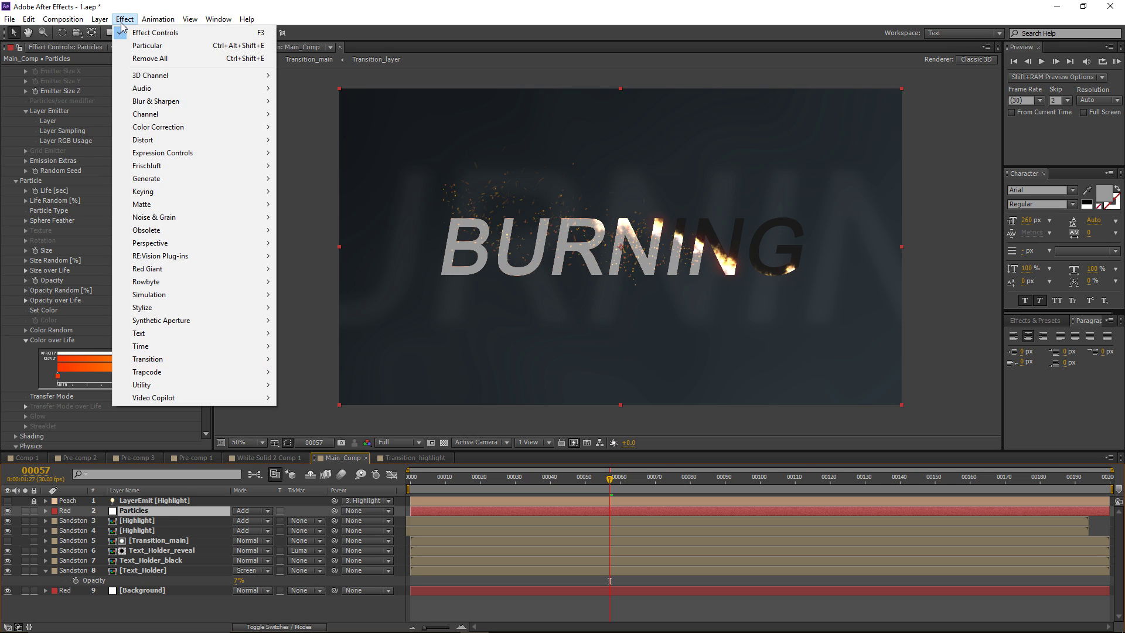
{"action": "mouse_move", "coordinate": [157, 307]}
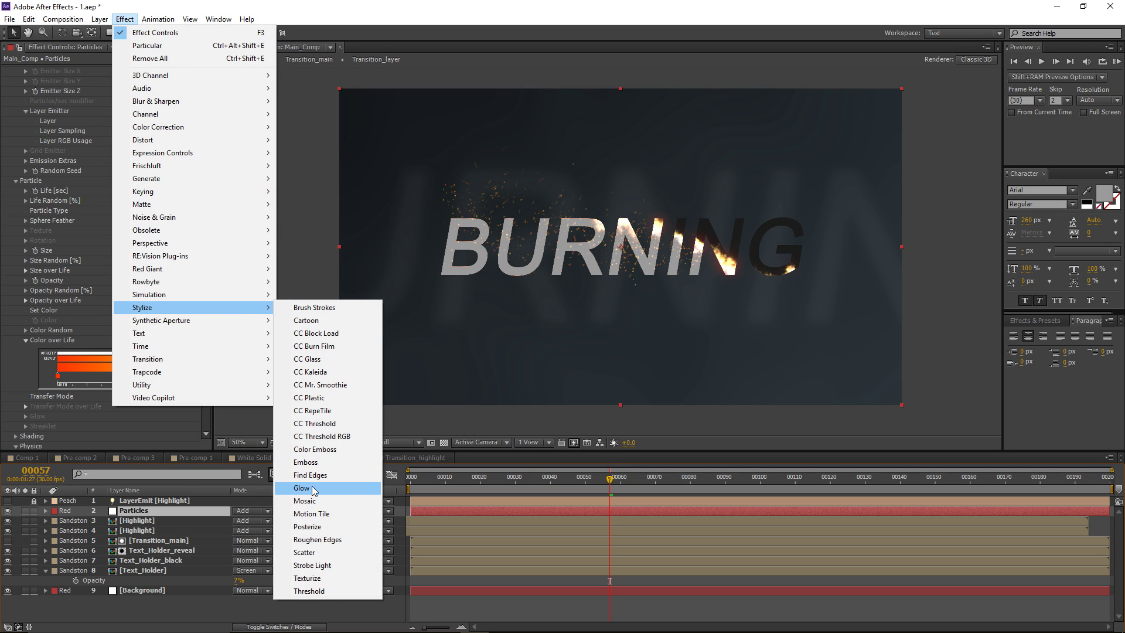
{"action": "left_click", "coordinate": [319, 487]}
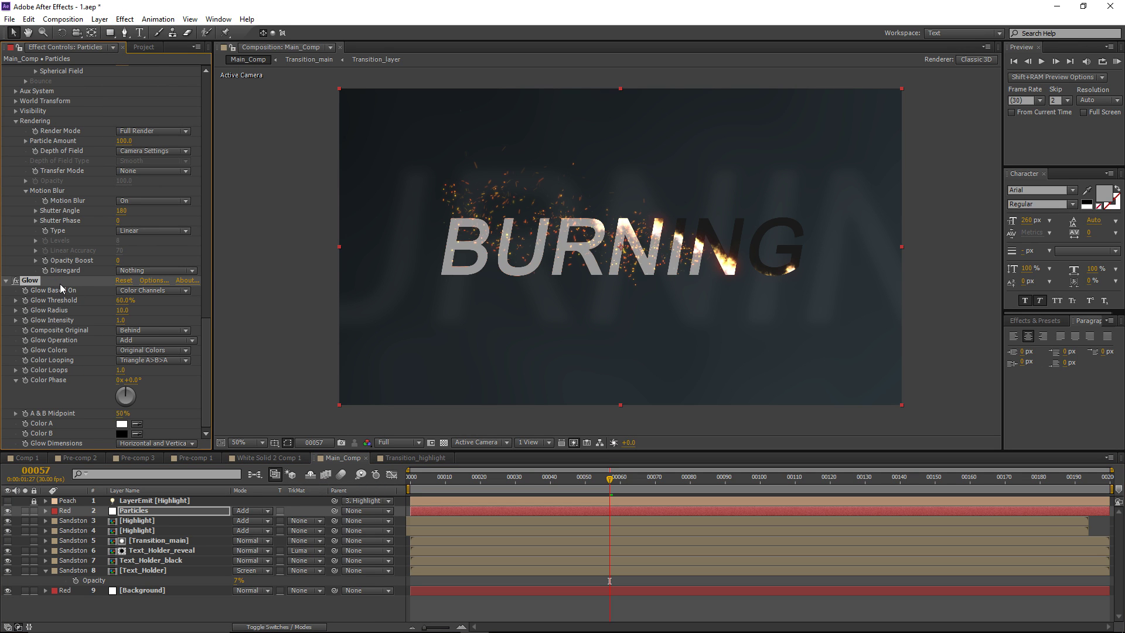
Step: Duplicate the Glow, set the copy's Threshold to 94.9%, Radius to 78 and Intensity to 1.5, and save the project
{"action": "key", "text": "ctrl+d"}
{"action": "left_click_drag", "start_coordinate": [128, 308], "coordinate": [196, 301]}
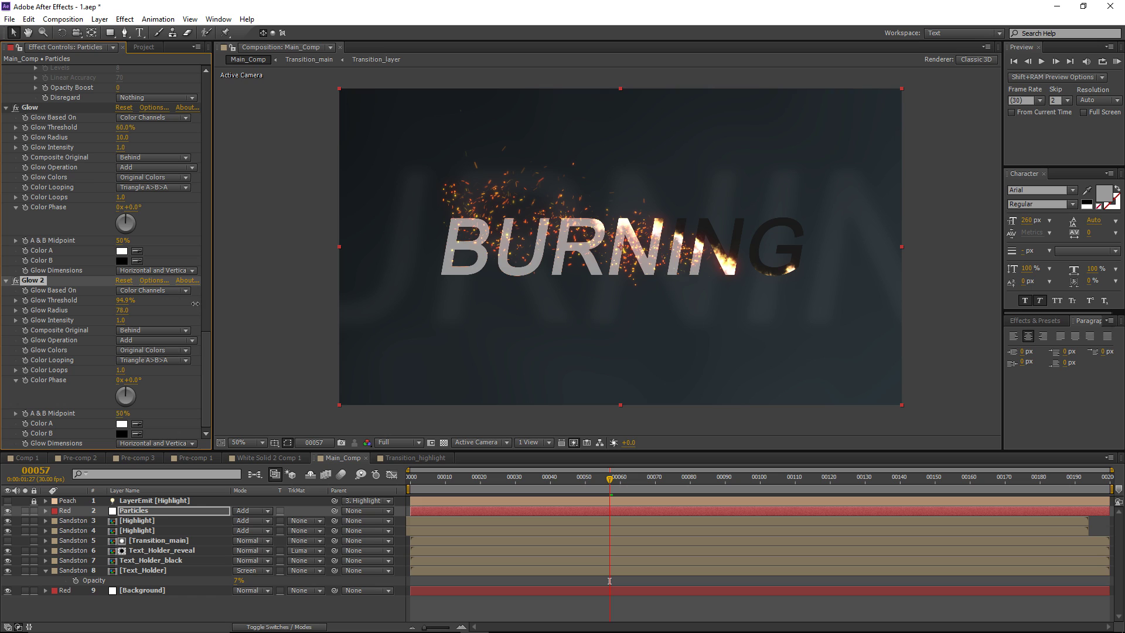
{"action": "left_click_drag", "start_coordinate": [125, 320], "coordinate": [153, 324]}
{"action": "key", "text": "ctrl+s"}
Step: Step back to frame 53 and hide the upper Highlight layer just below Particles
{"action": "key", "text": "Page_Up"}
{"action": "key", "text": "Page_Up"}
{"action": "key", "text": "Page_Up"}
{"action": "key", "text": "Page_Up"}
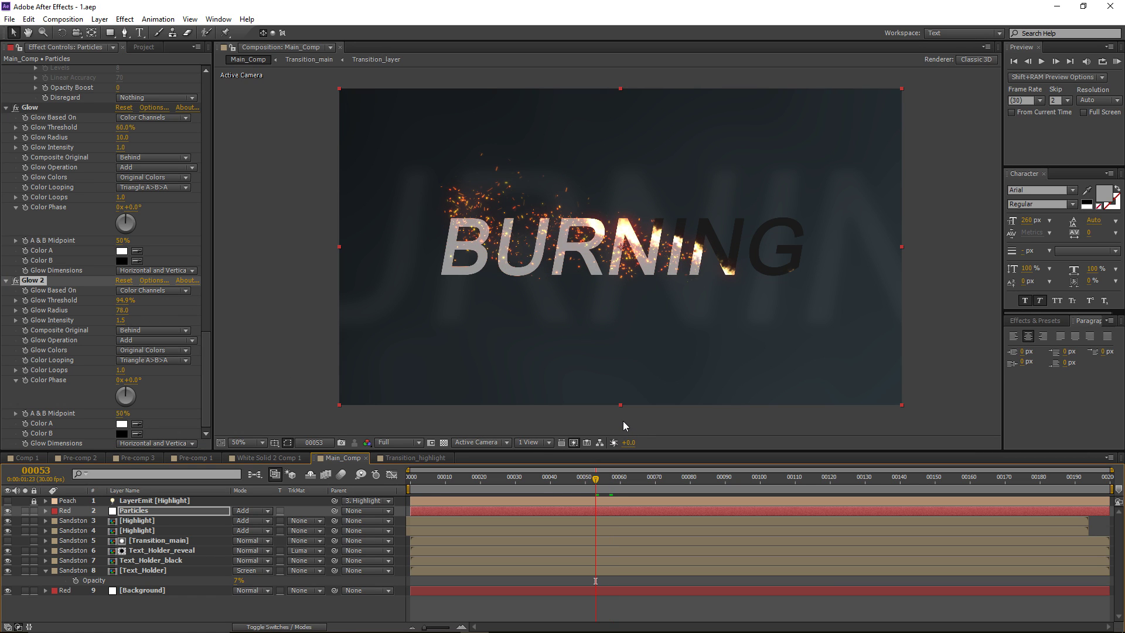
{"action": "left_click", "coordinate": [449, 591]}
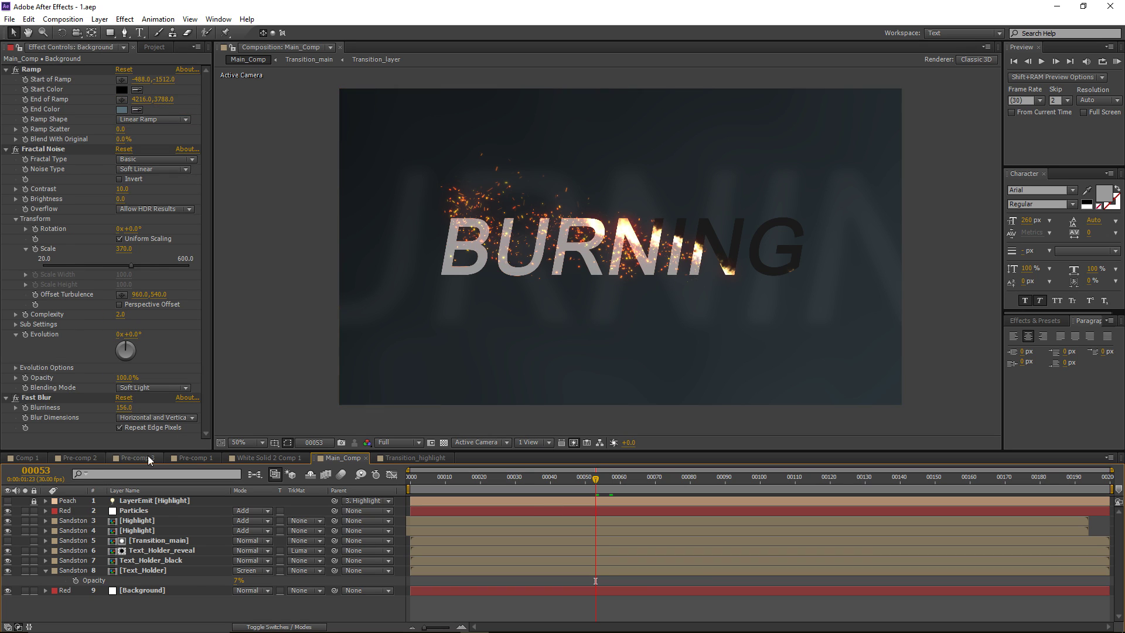
{"action": "left_click", "coordinate": [129, 521]}
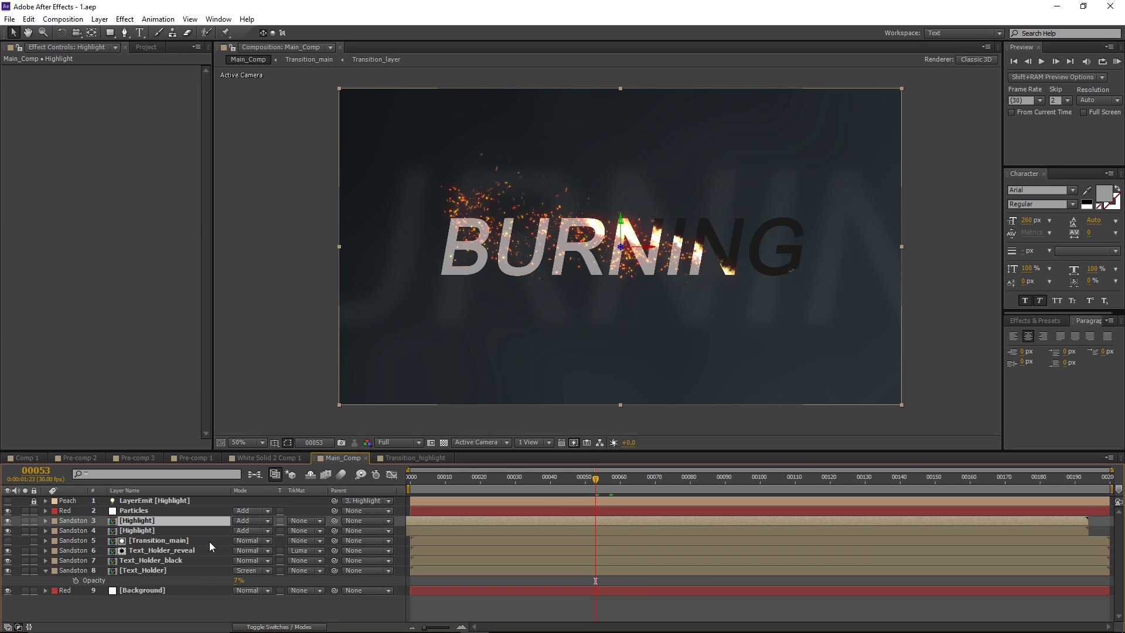
{"action": "left_click", "coordinate": [7, 520]}
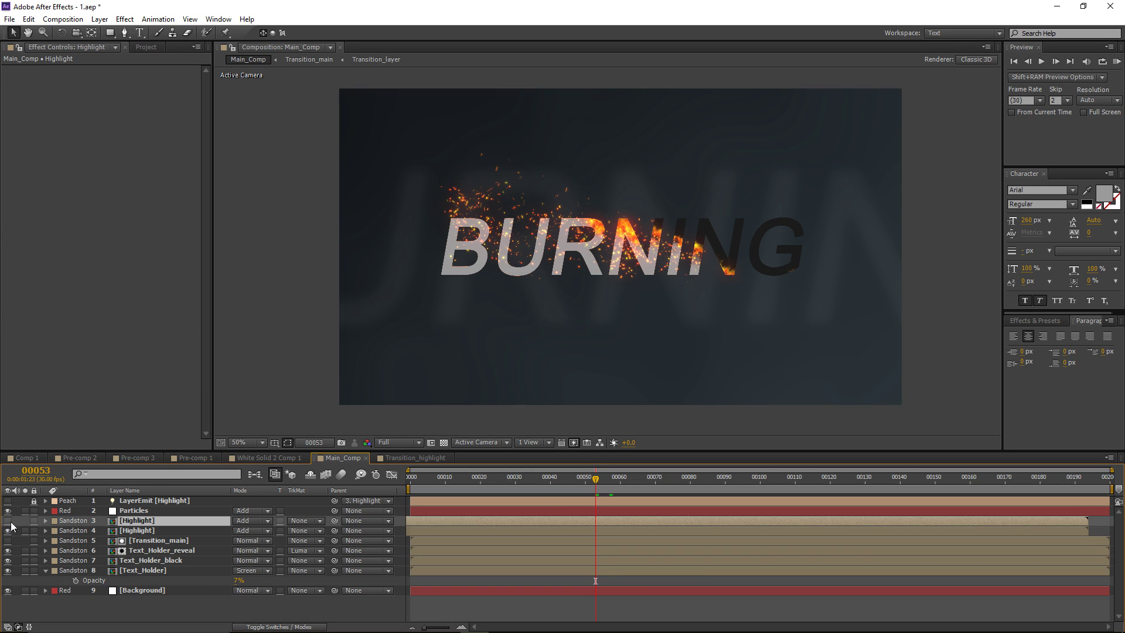
{"action": "left_click", "coordinate": [137, 511]}
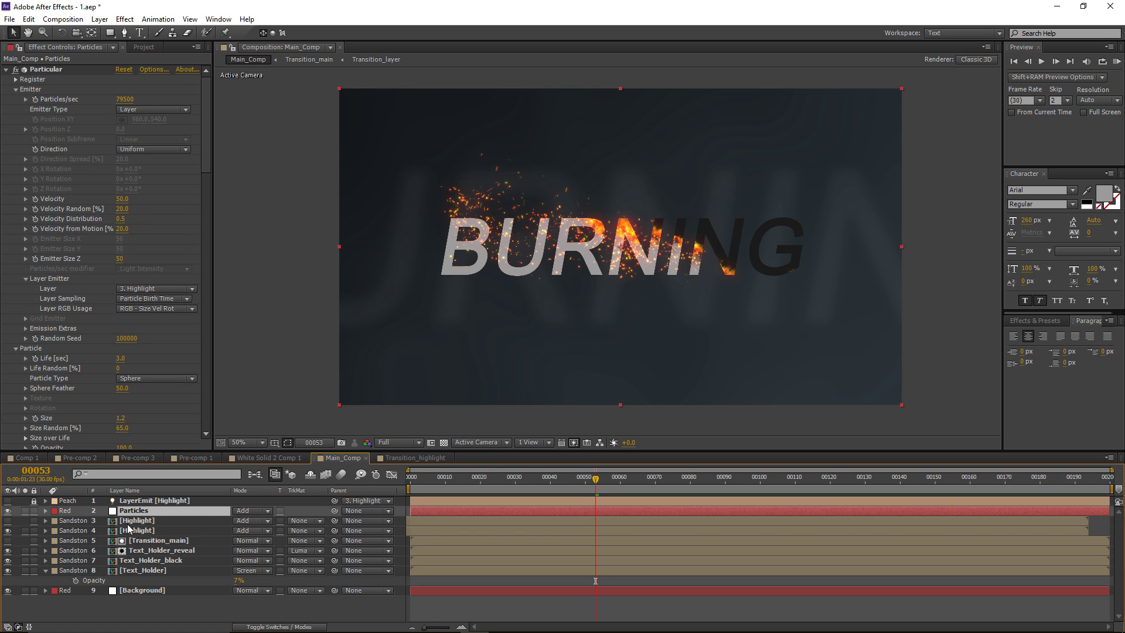
{"action": "left_click", "coordinate": [146, 521]}
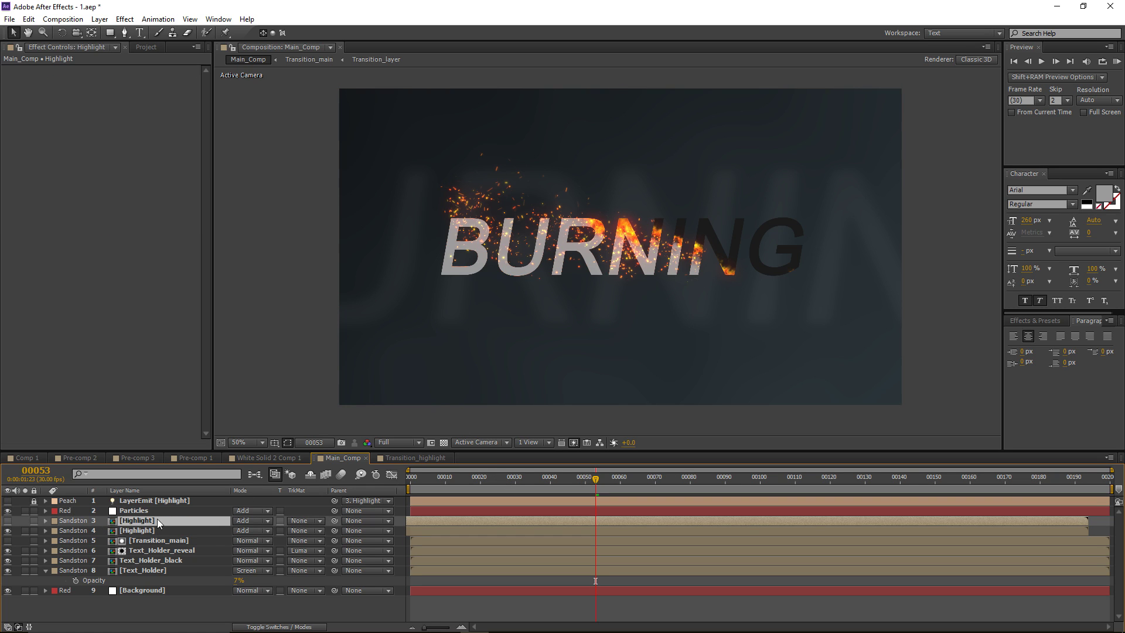
{"action": "left_click", "coordinate": [447, 600]}
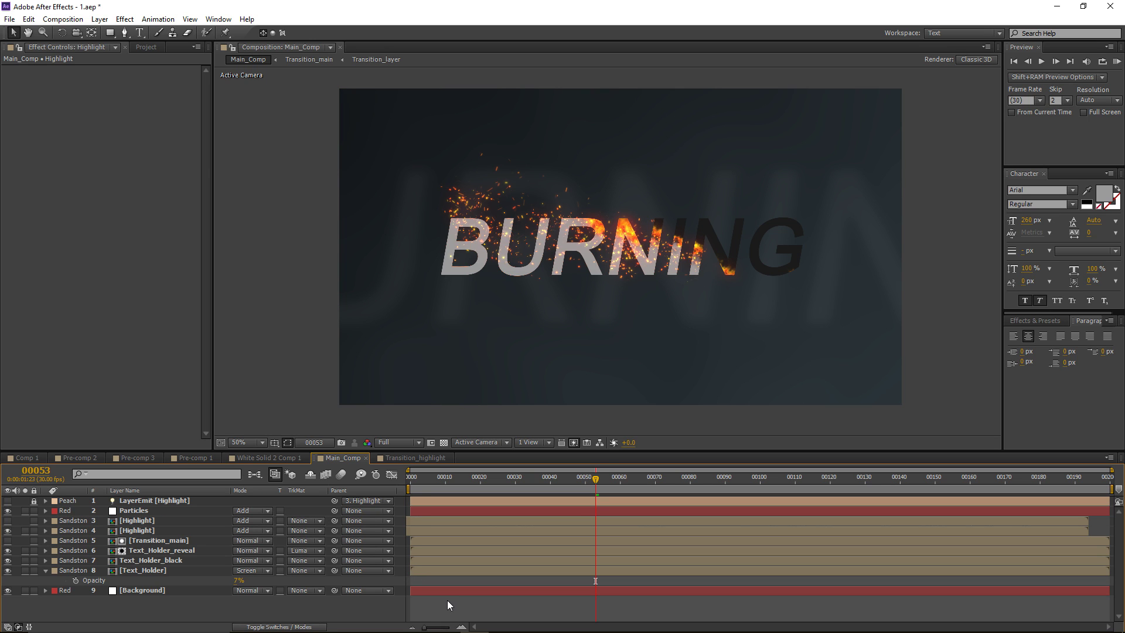
Step: Preview the burning text animation with the sparks
{"action": "key", "text": "KP_0"}
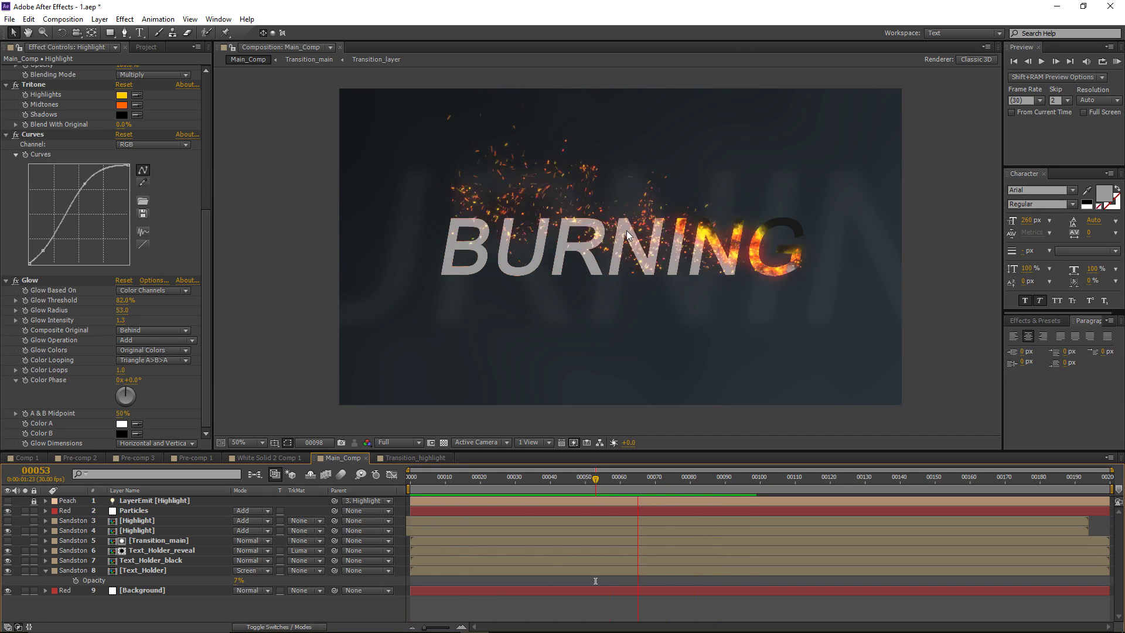
{"action": "key", "text": "space"}
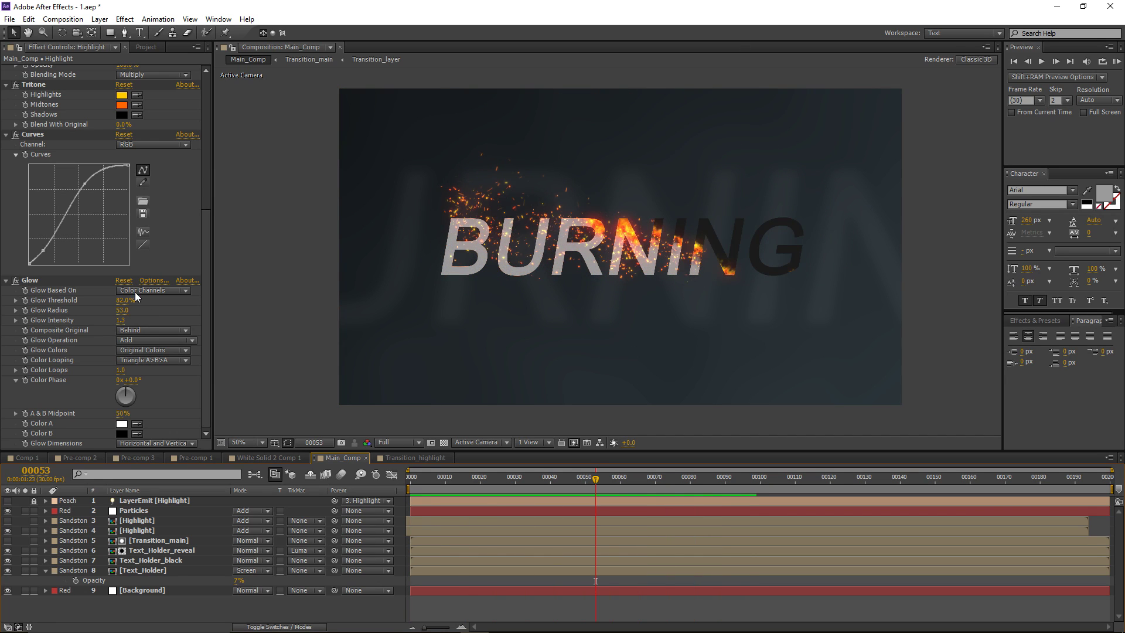
Step: Set the Scale of Particular's turbulence field on the Particles layer to 7
{"action": "scroll", "coordinate": [124, 287], "scroll_direction": "up", "scroll_amount": 5}
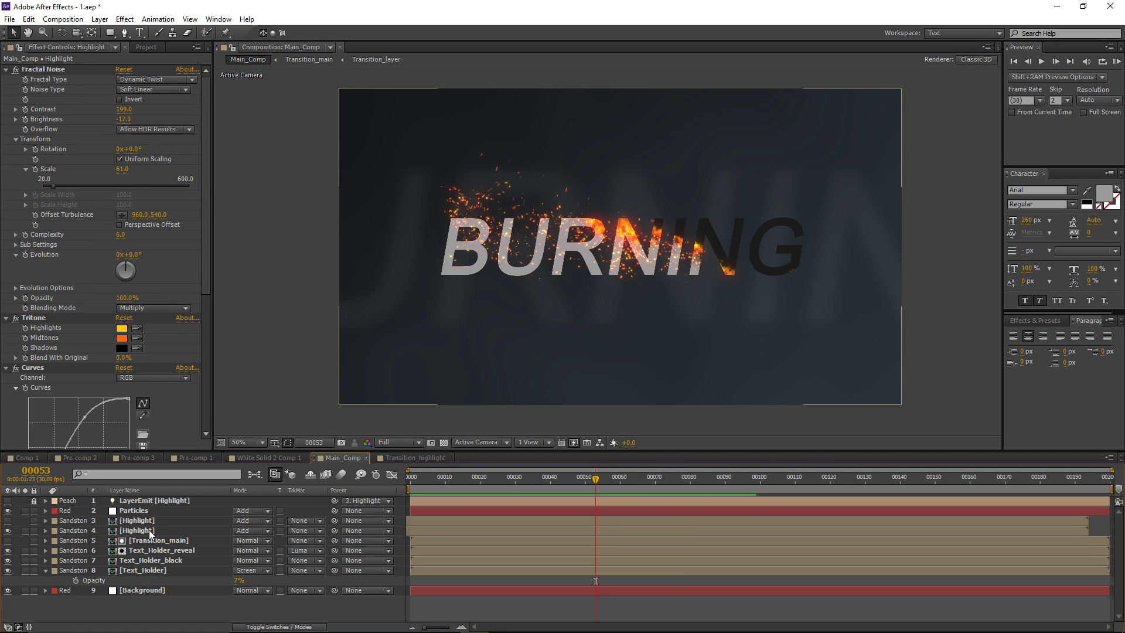
{"action": "left_click", "coordinate": [134, 510]}
{"action": "scroll", "coordinate": [78, 277], "scroll_direction": "down", "scroll_amount": 10}
{"action": "scroll", "coordinate": [80, 273], "scroll_direction": "down", "scroll_amount": 10}
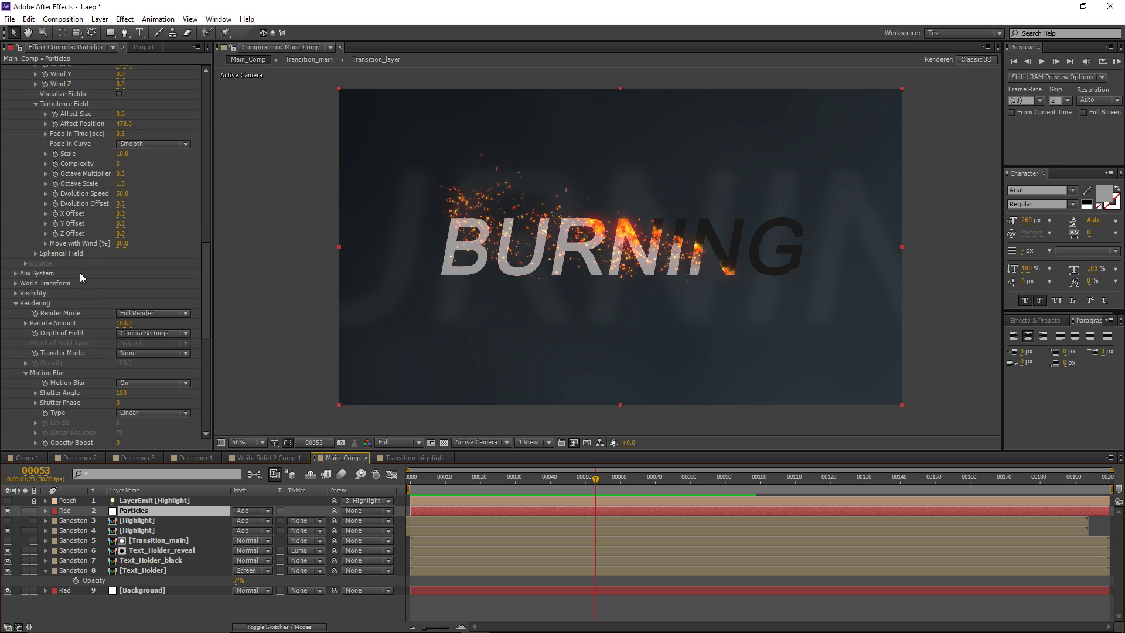
{"action": "scroll", "coordinate": [99, 231], "scroll_direction": "up", "scroll_amount": 5}
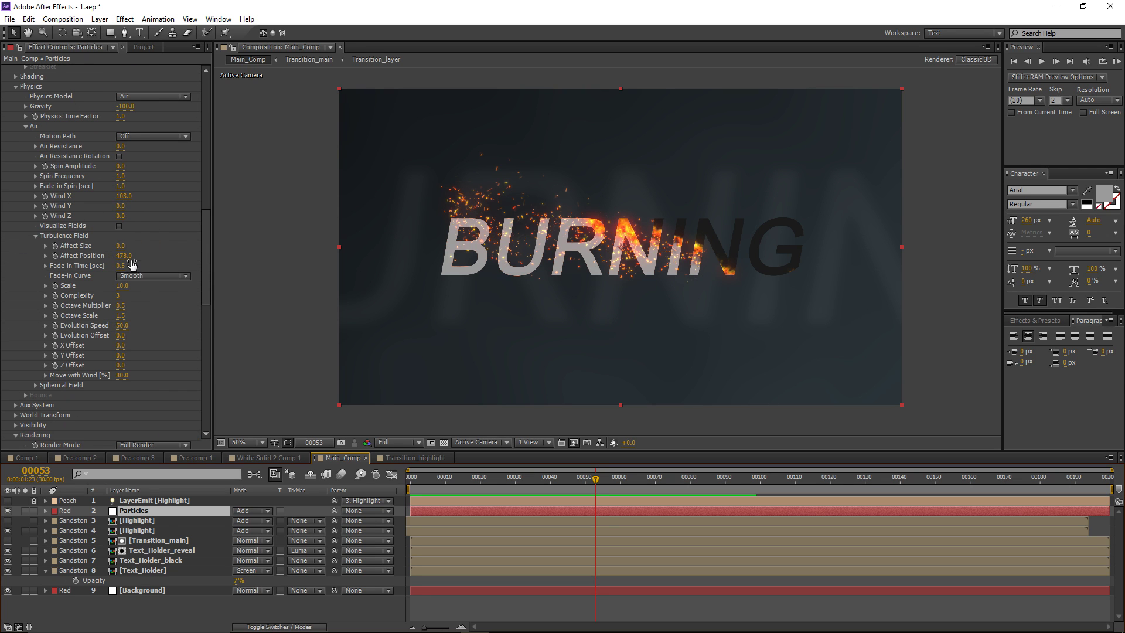
{"action": "left_click", "coordinate": [125, 286]}
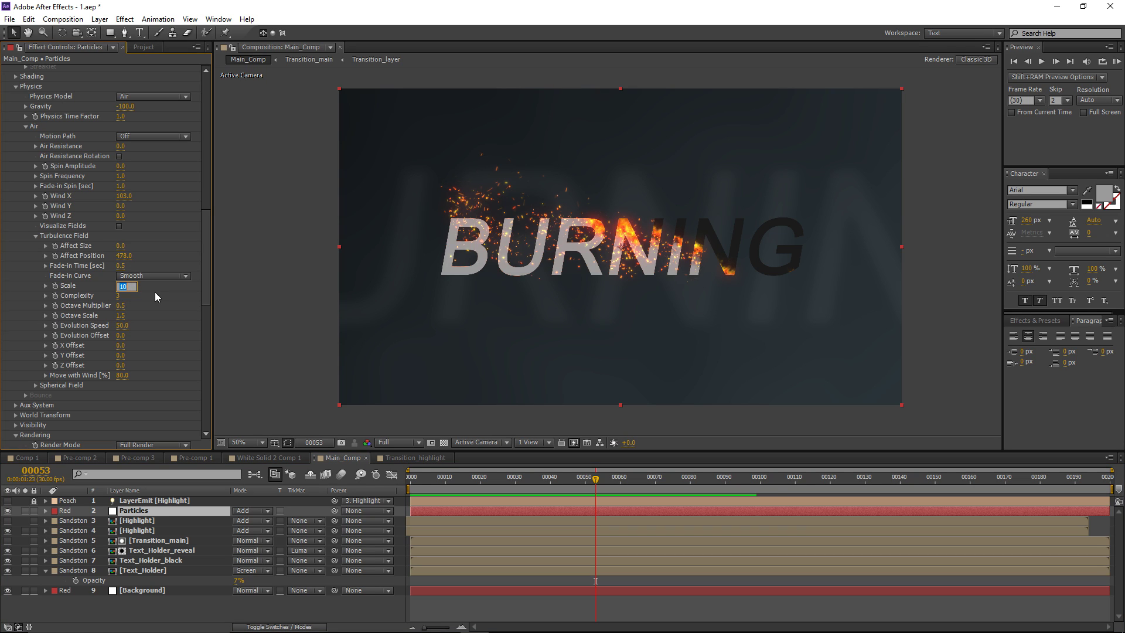
{"action": "type", "text": "7"}
{"action": "key", "text": "Return"}
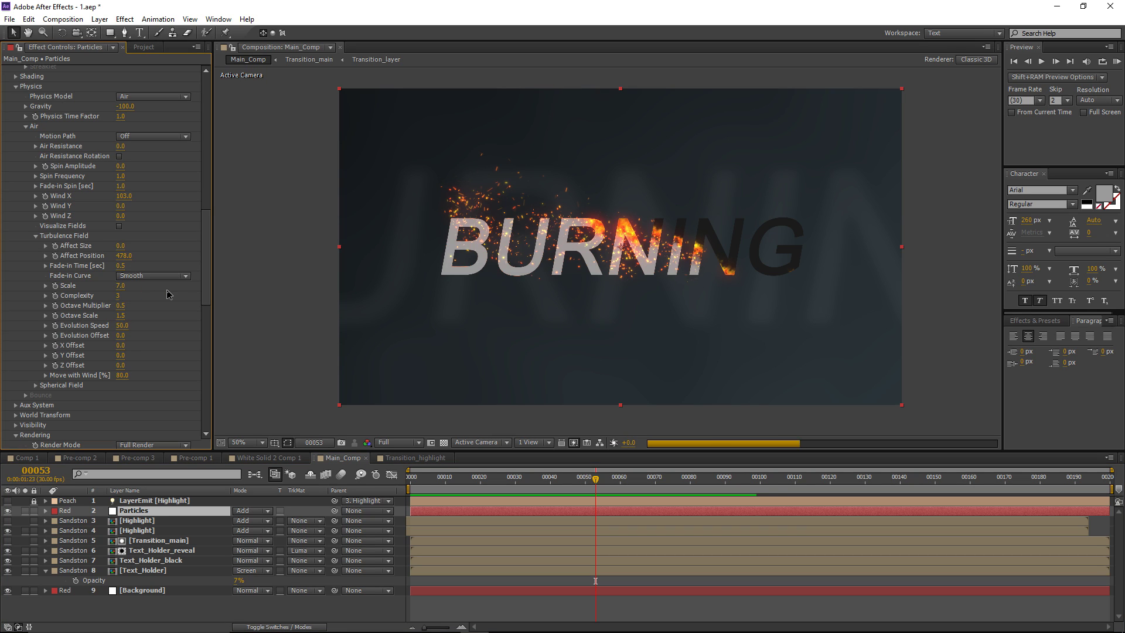
{"action": "left_click_drag", "start_coordinate": [132, 261], "coordinate": [126, 257]}
Step: Try the Particular emitter's Velocity at 25 and settle on 35
{"action": "scroll", "coordinate": [144, 229], "scroll_direction": "up", "scroll_amount": 15}
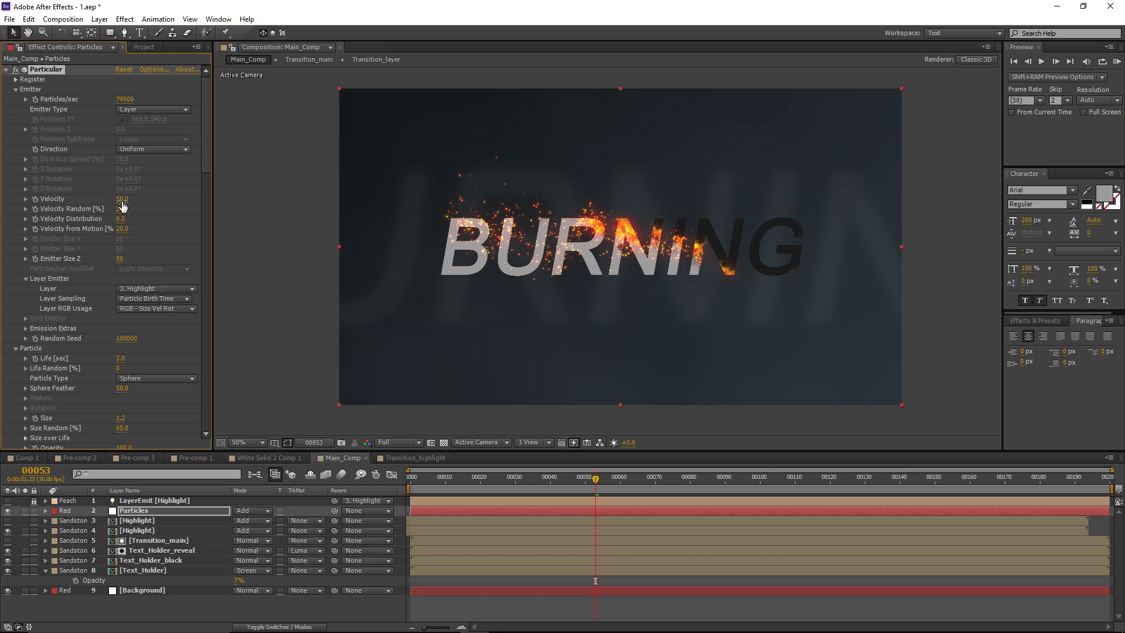
{"action": "left_click", "coordinate": [123, 200]}
{"action": "type", "text": "25"}
{"action": "key", "text": "Return"}
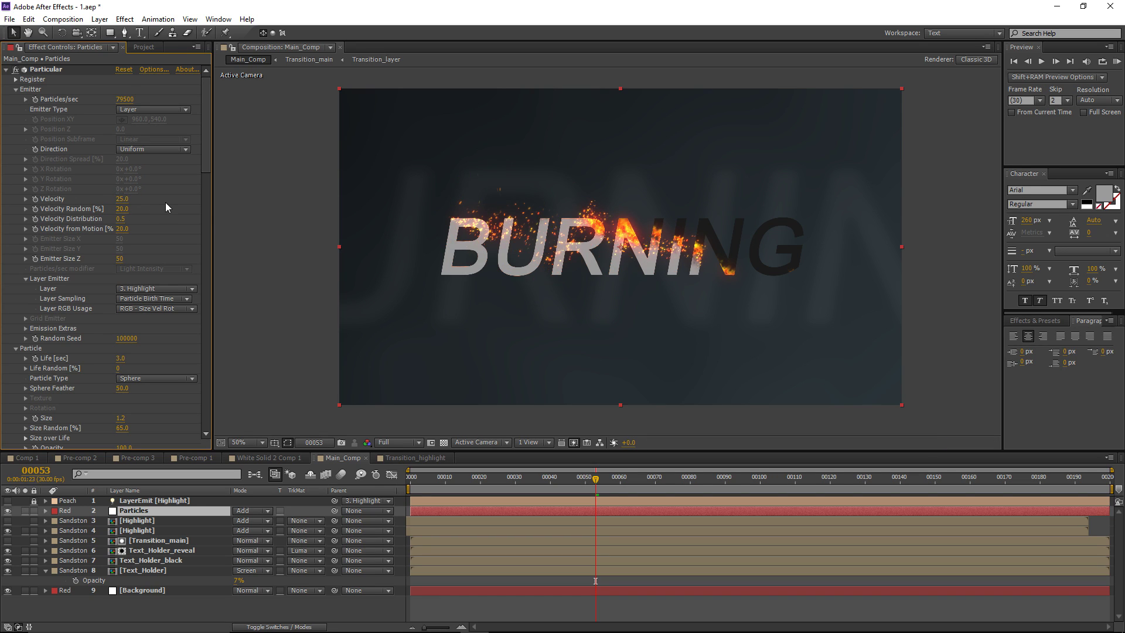
{"action": "left_click", "coordinate": [123, 200]}
{"action": "type", "text": "35"}
{"action": "key", "text": "Return"}
Step: Set Particular's particle Size to 0.7
{"action": "scroll", "coordinate": [130, 251], "scroll_direction": "down", "scroll_amount": 5}
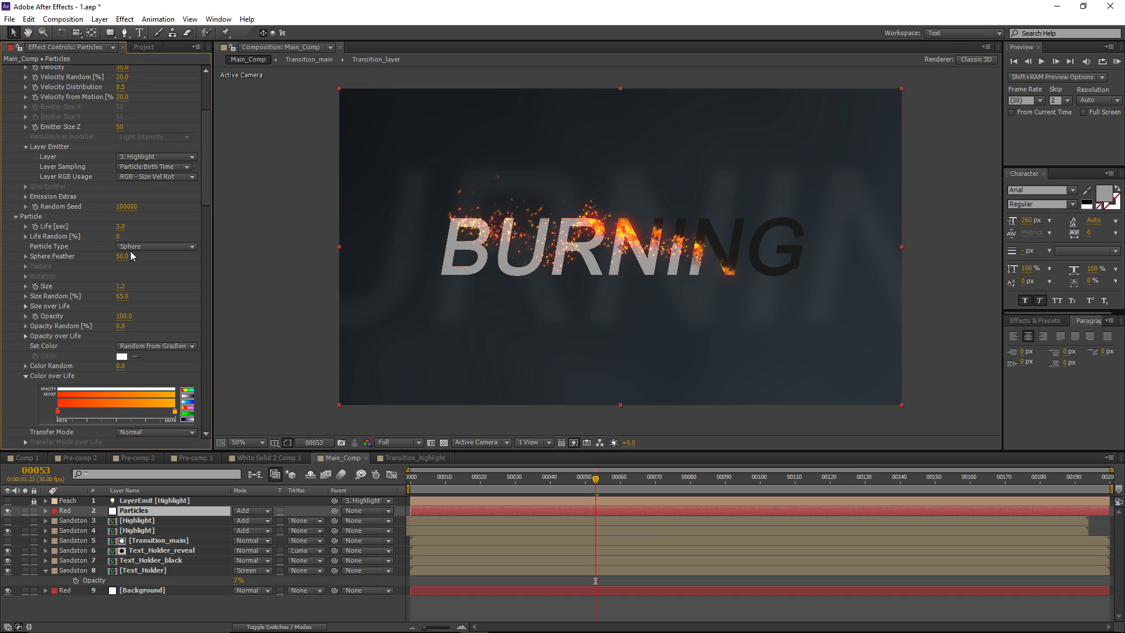
{"action": "left_click", "coordinate": [122, 286]}
{"action": "type", "text": ".7"}
{"action": "key", "text": "Return"}
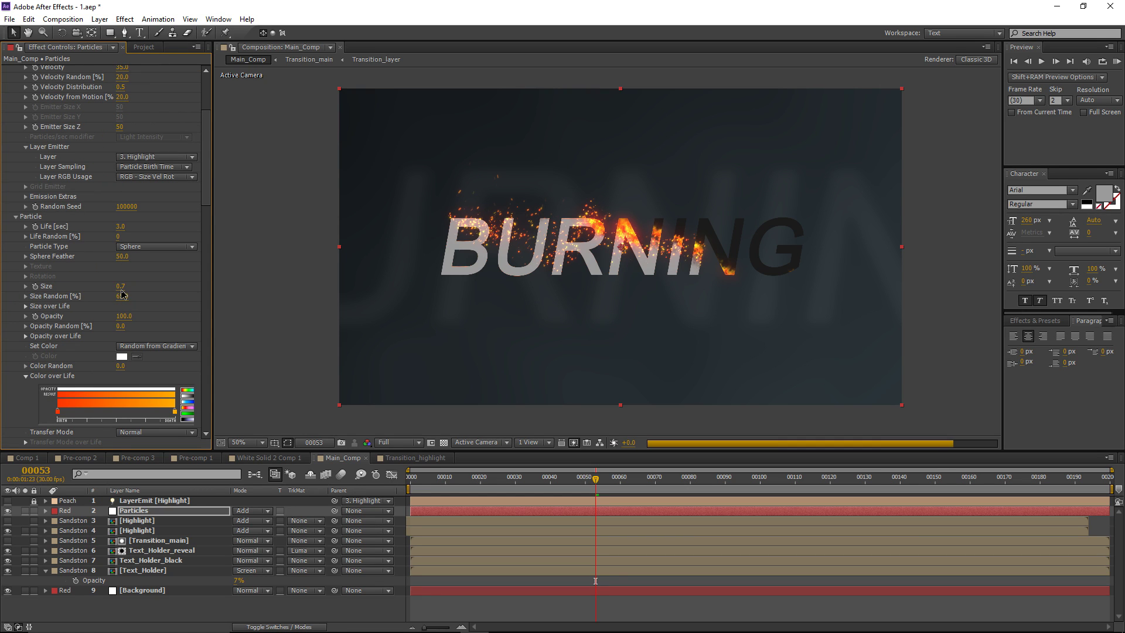
Step: Raise Particles/sec to 123900 and save the project
{"action": "scroll", "coordinate": [163, 197], "scroll_direction": "up", "scroll_amount": 5}
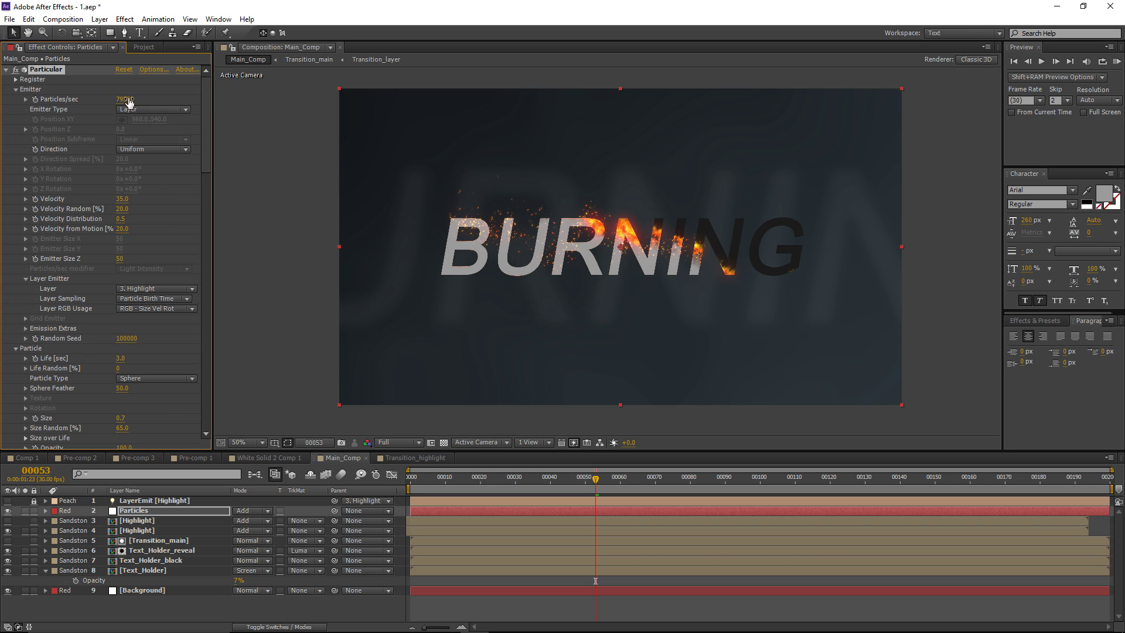
{"action": "left_click_drag", "start_coordinate": [127, 99], "coordinate": [392, 114]}
{"action": "key", "text": "ctrl+s"}
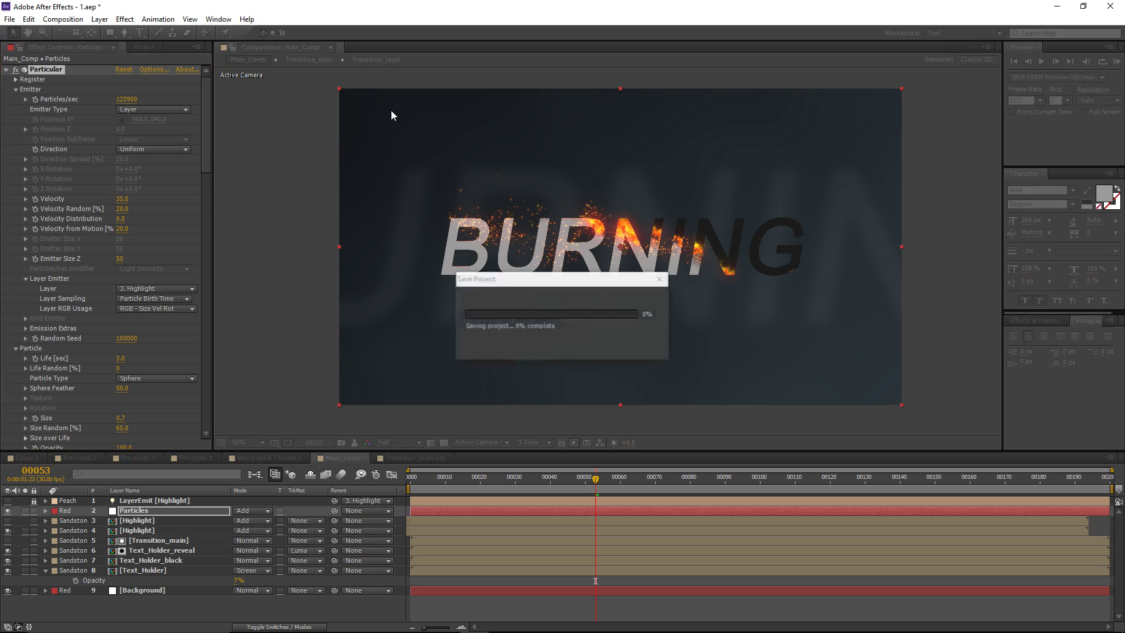
Step: Preview the animation, check frame 120, and give the Particles layer's Size over Life curve a linear falloff from full to zero
{"action": "key", "text": "KP_0"}
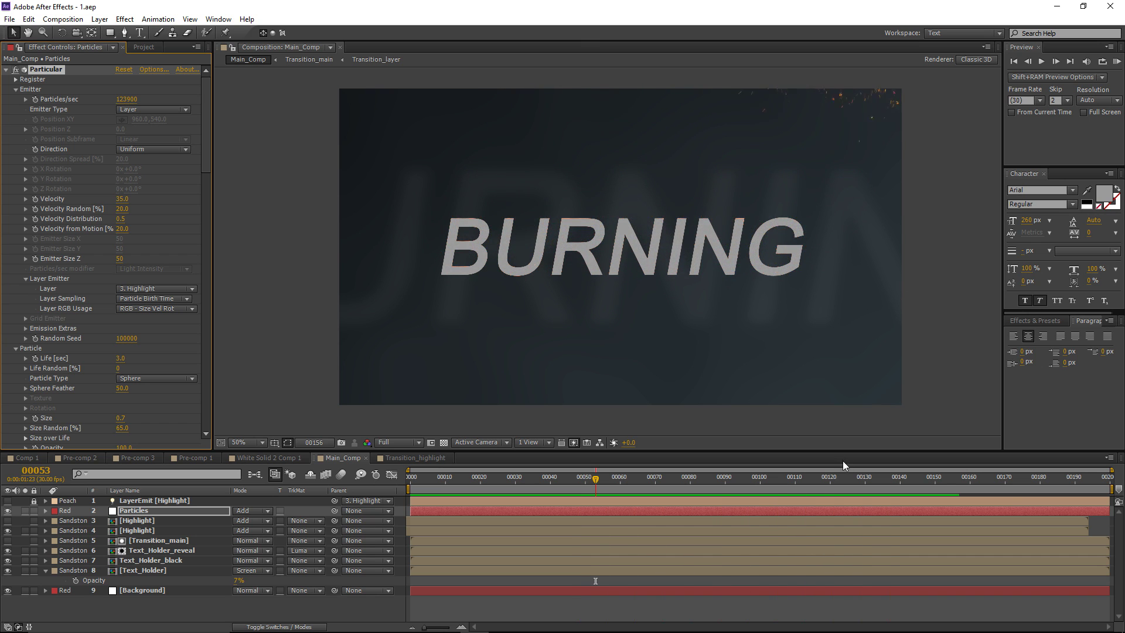
{"action": "left_click", "coordinate": [828, 477]}
{"action": "scroll", "coordinate": [143, 279], "scroll_direction": "down", "scroll_amount": 6}
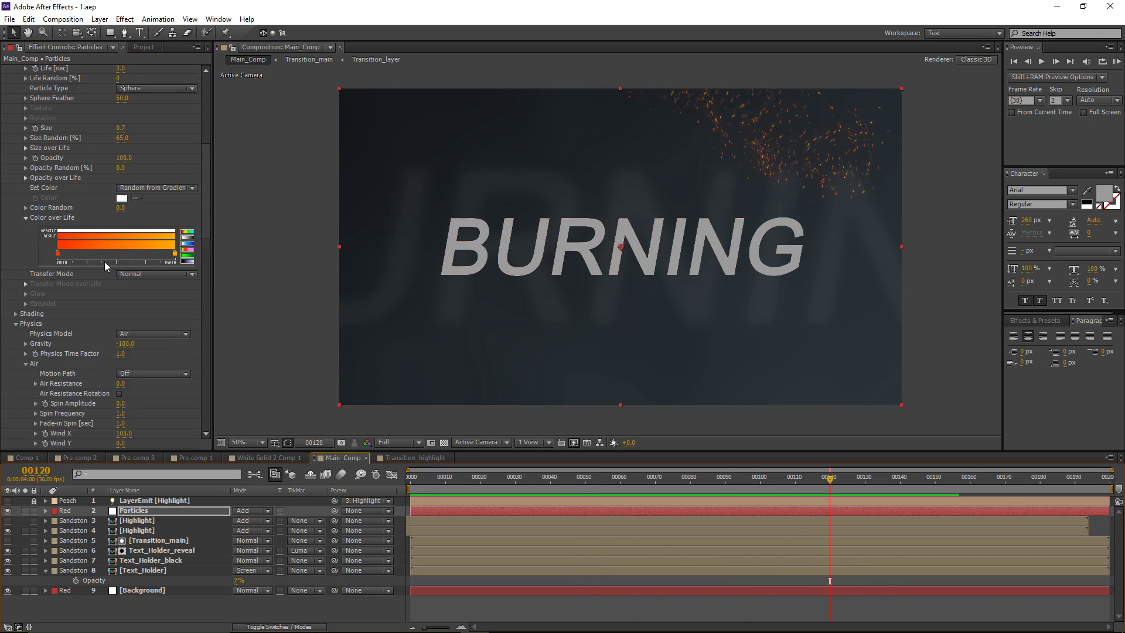
{"action": "scroll", "coordinate": [88, 257], "scroll_direction": "up", "scroll_amount": 2}
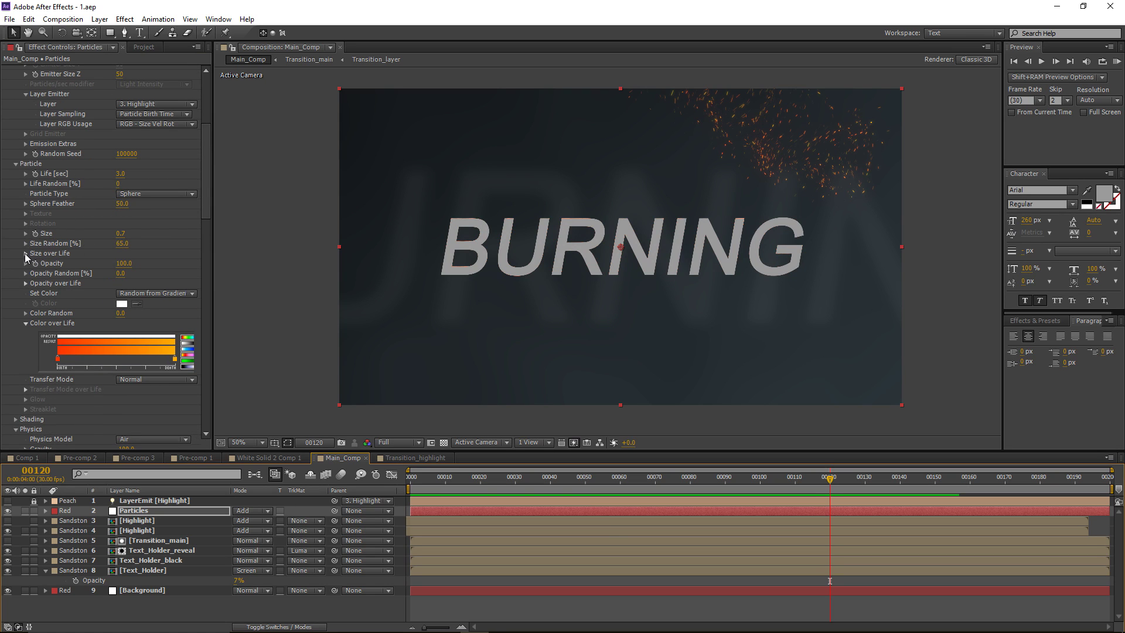
{"action": "left_click", "coordinate": [26, 253]}
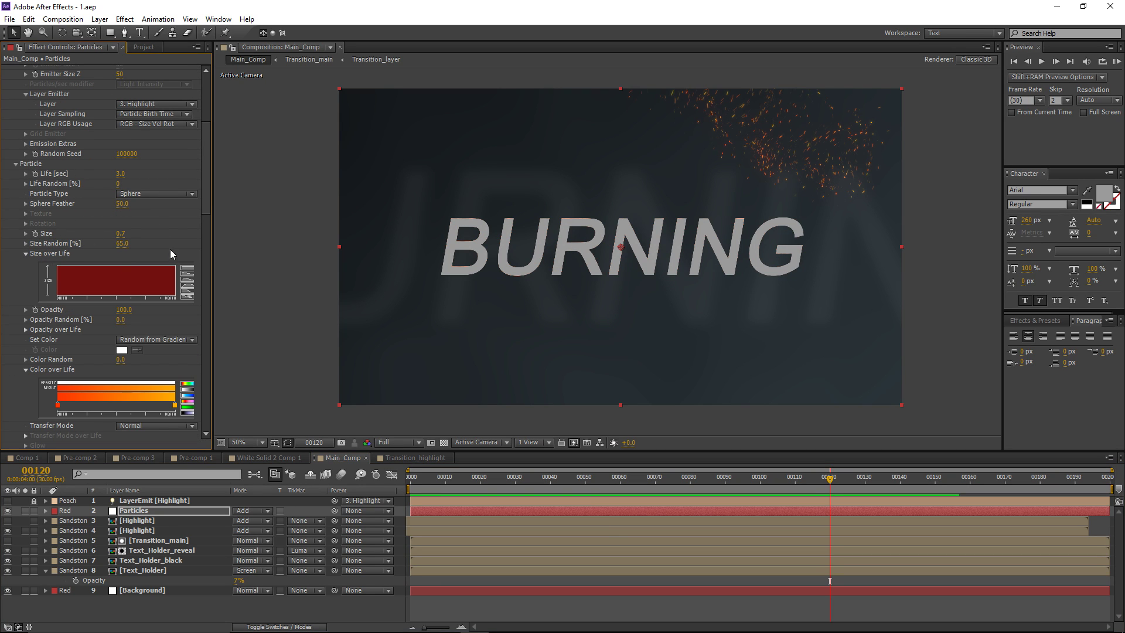
{"action": "left_click", "coordinate": [187, 279]}
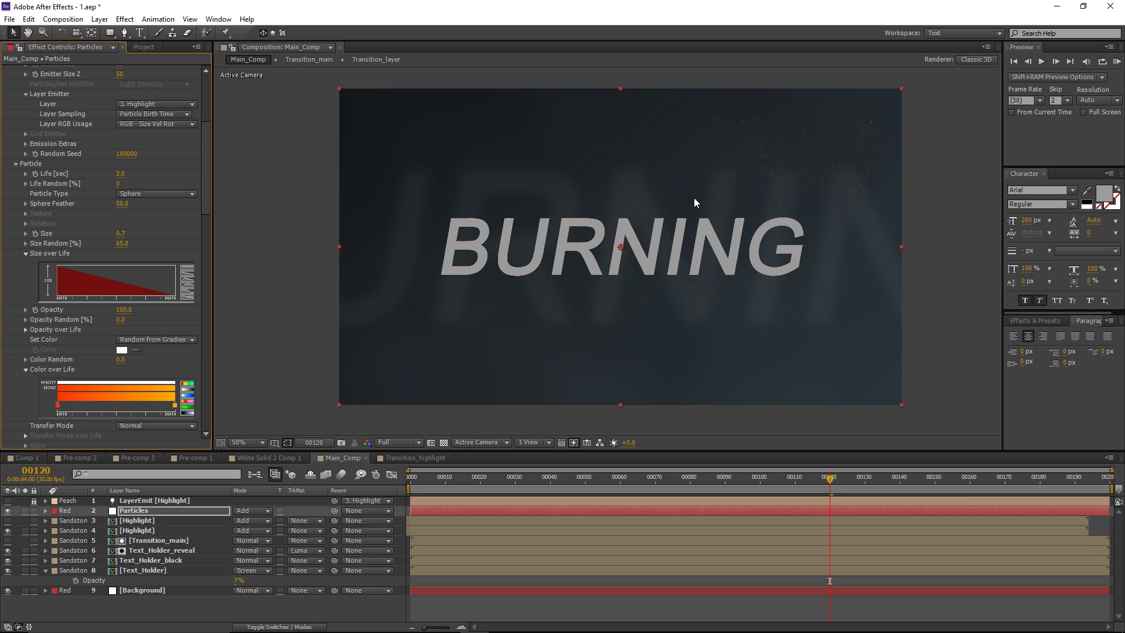
Step: Return to frame 48 and set the Particular particle Size on the Particles layer to 0.9
{"action": "left_click_drag", "start_coordinate": [796, 480], "coordinate": [578, 493]}
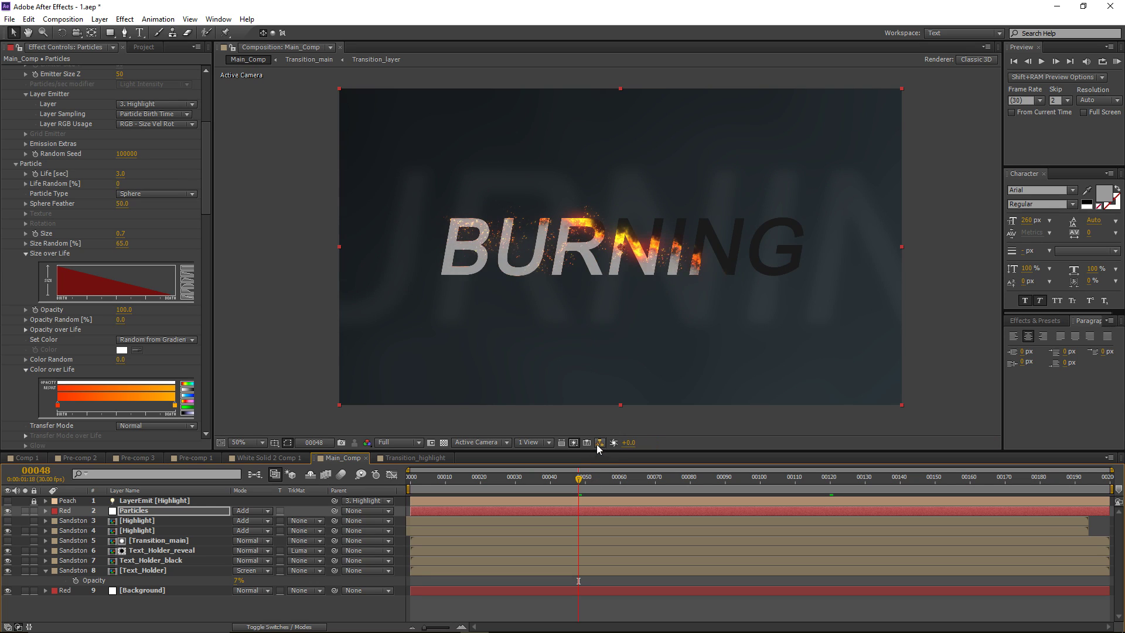
{"action": "left_click", "coordinate": [123, 234]}
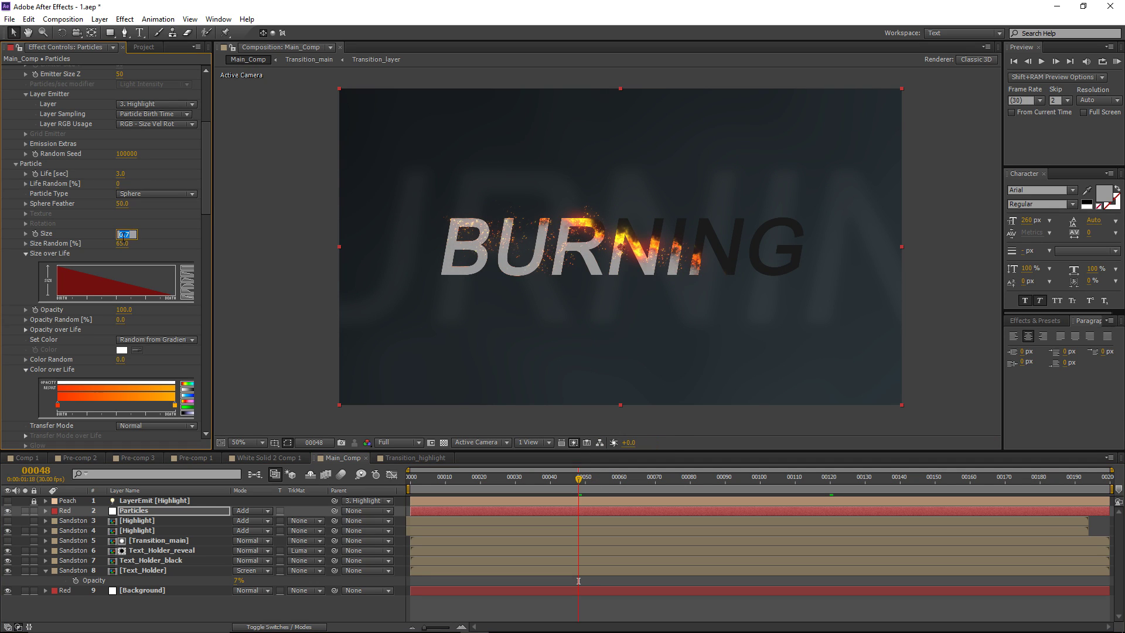
{"action": "type", "text": ".9"}
{"action": "key", "text": "Return"}
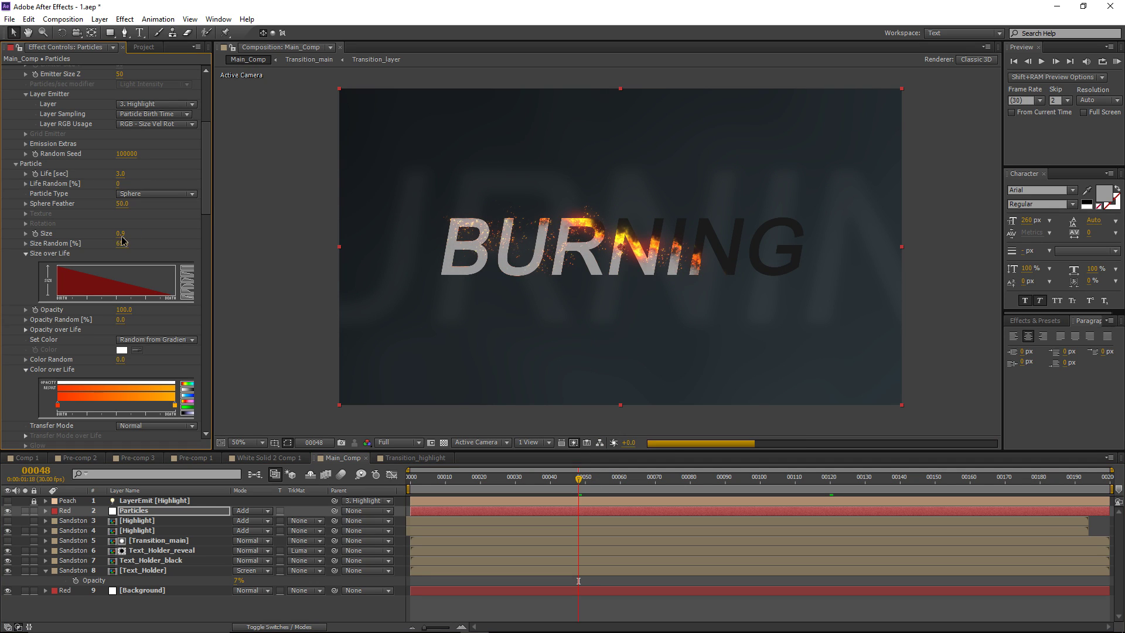
Step: Duplicate the Particles layer and rename the copy Particles_Llarge
{"action": "key", "text": "ctrl+d"}
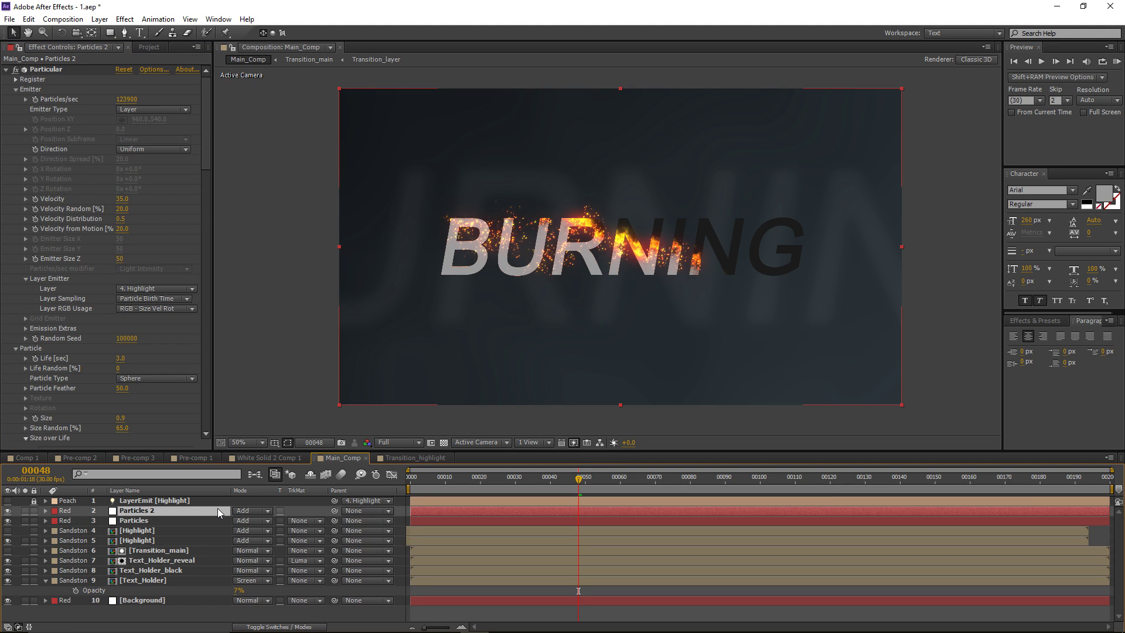
{"action": "key", "text": "Return"}
{"action": "type", "text": "Particl"}
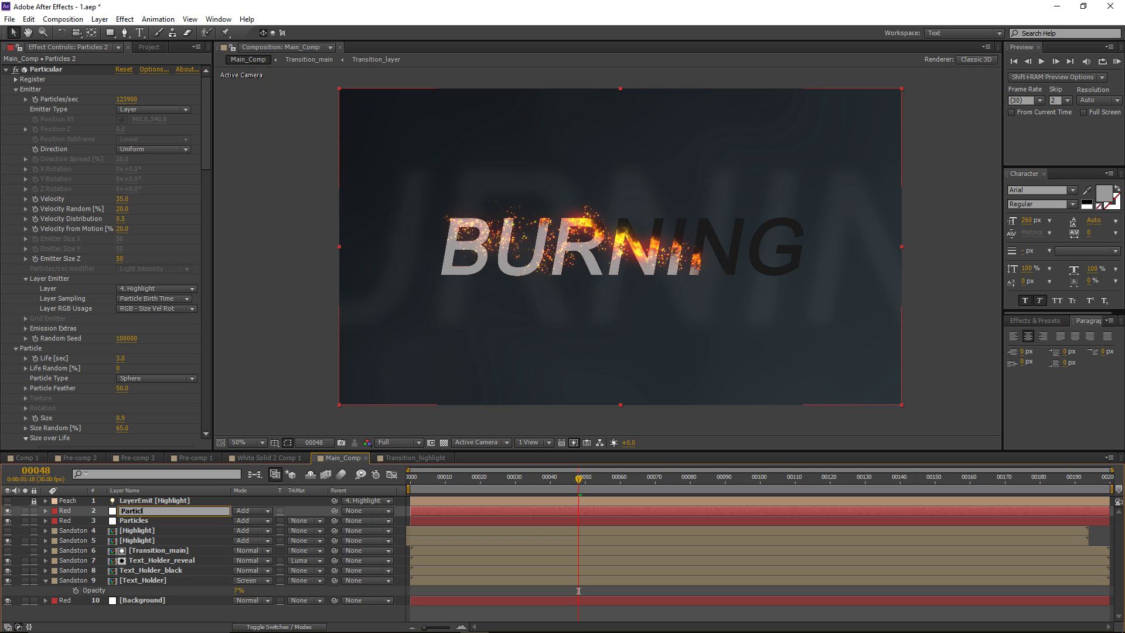
{"action": "type", "text": "es_Llarge"}
{"action": "key", "text": "Return"}
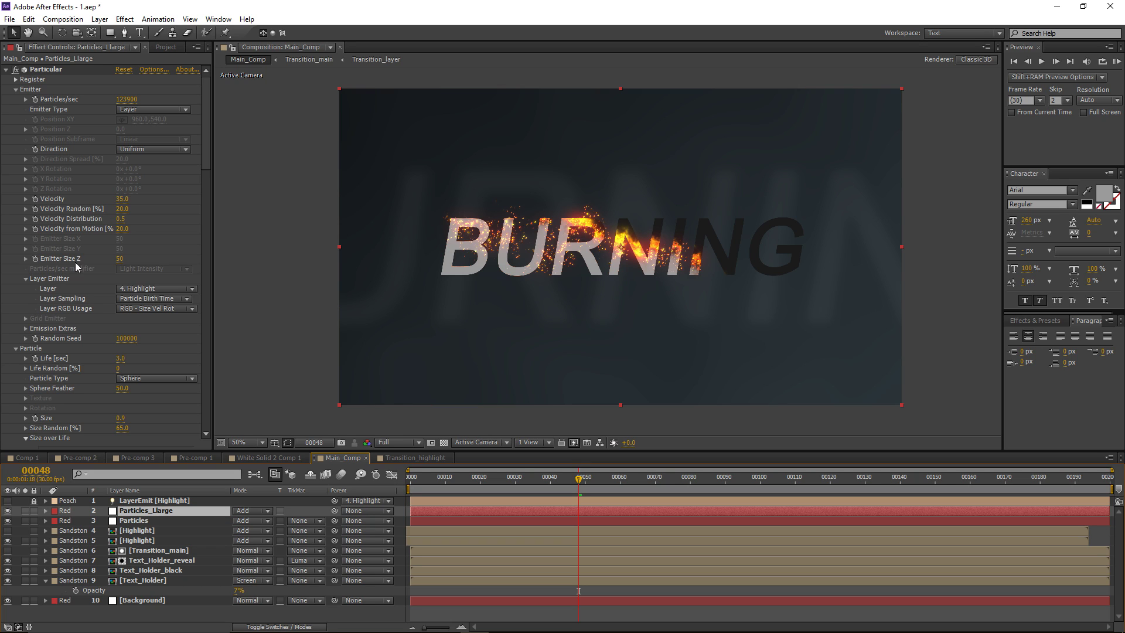
Step: Set Particular's Random Seed to 100150 on Particles_Llarge and, with the layer soloed, reduce Particles/sec to 16970
{"action": "left_click_drag", "start_coordinate": [123, 347], "coordinate": [135, 347]}
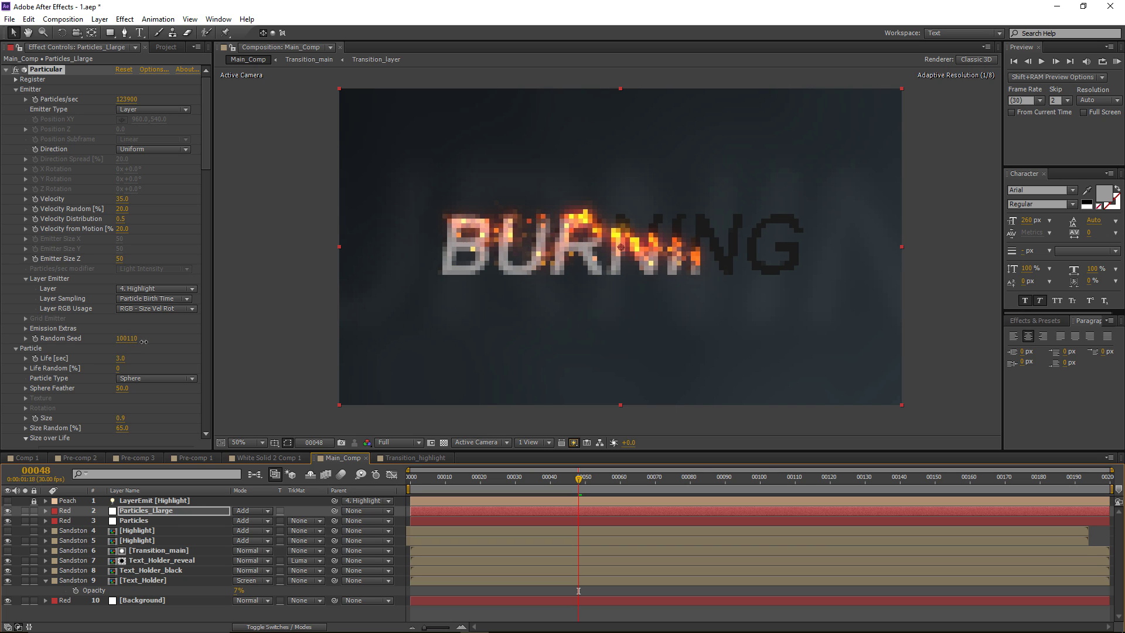
{"action": "left_click", "coordinate": [25, 511]}
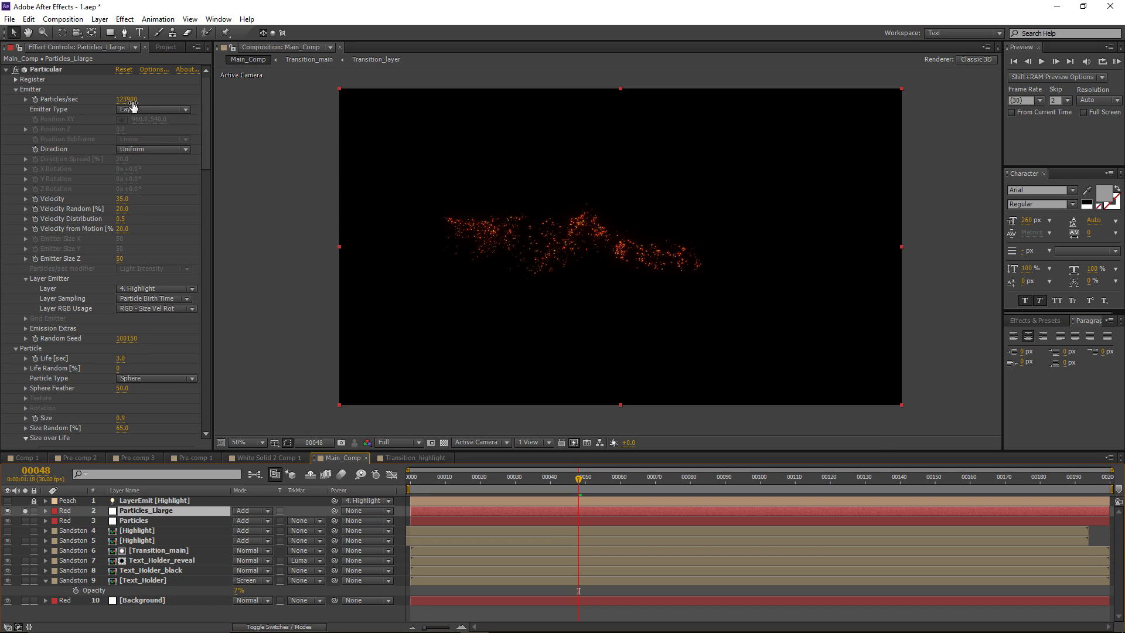
{"action": "left_click_drag", "start_coordinate": [133, 106], "coordinate": [124, 103]}
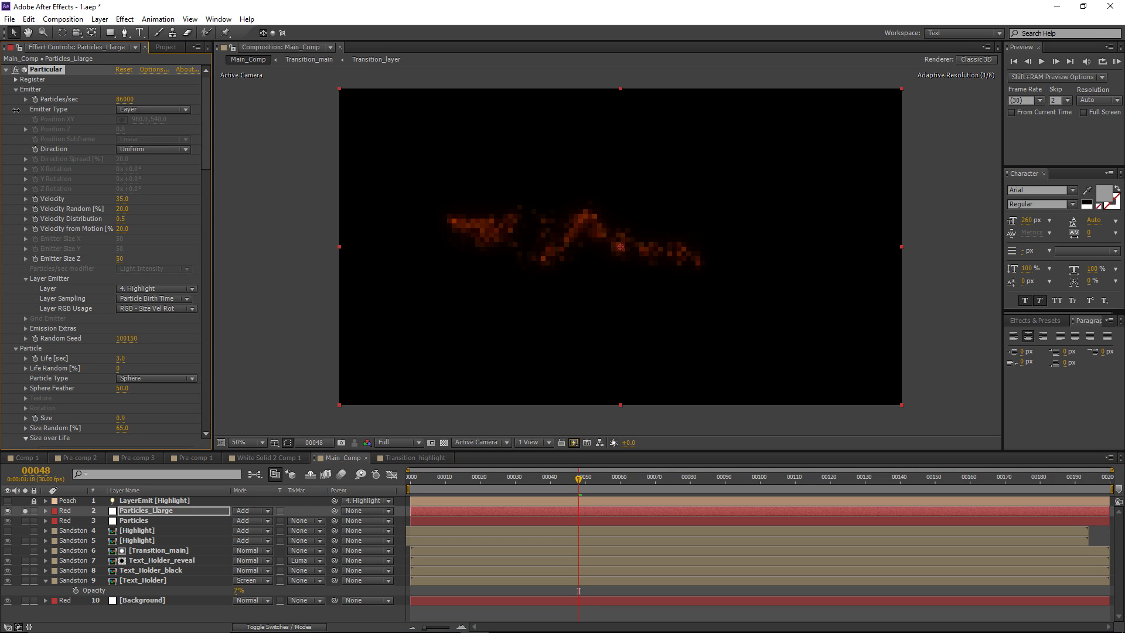
{"action": "left_click_drag", "start_coordinate": [15, 110], "coordinate": [76, 110]}
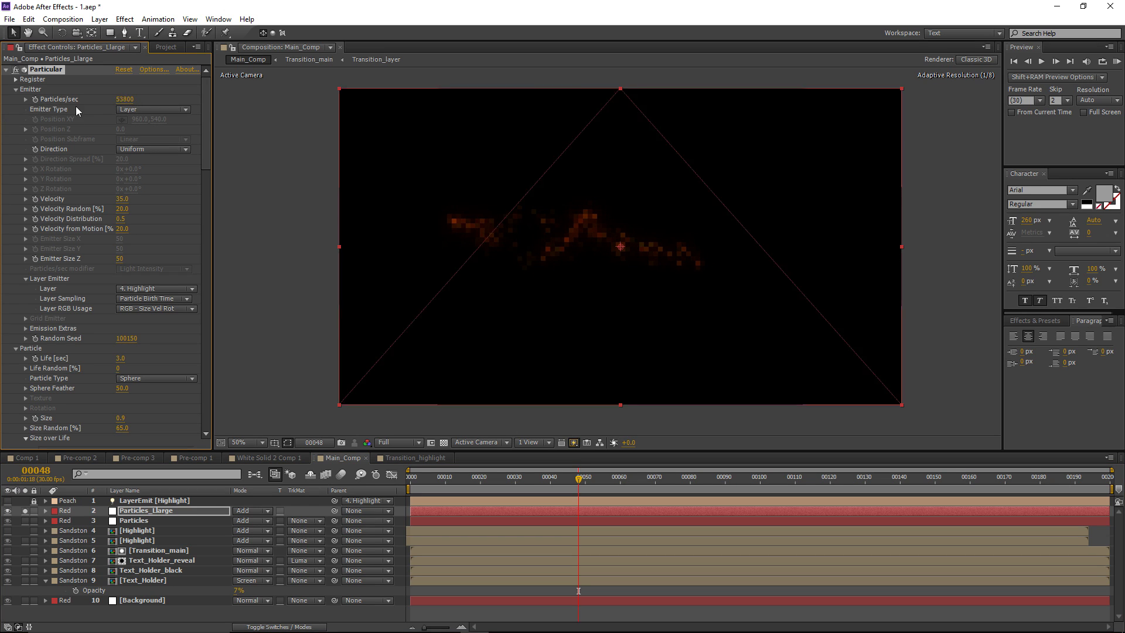
Step: Set the particle Size on Particles_Llarge to 1.7, turn off its solo, and inspect the larger sparks over the text
{"action": "key", "text": "."}
{"action": "scroll", "coordinate": [135, 386], "scroll_direction": "down", "scroll_amount": 3}
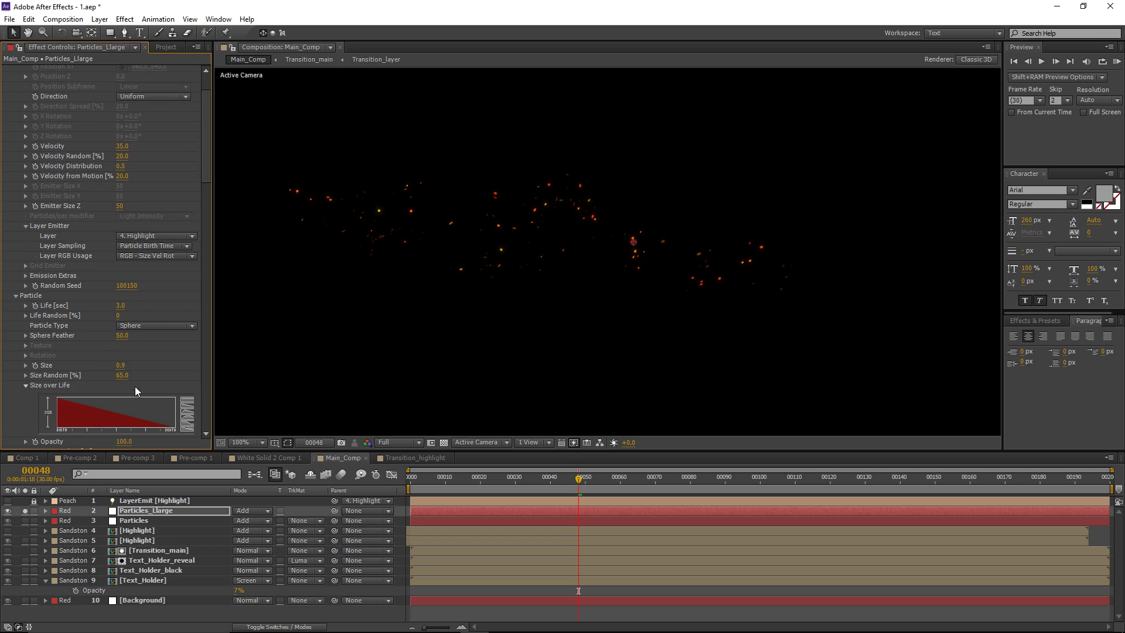
{"action": "left_click", "coordinate": [122, 367]}
{"action": "type", "text": "1.7"}
{"action": "key", "text": "Return"}
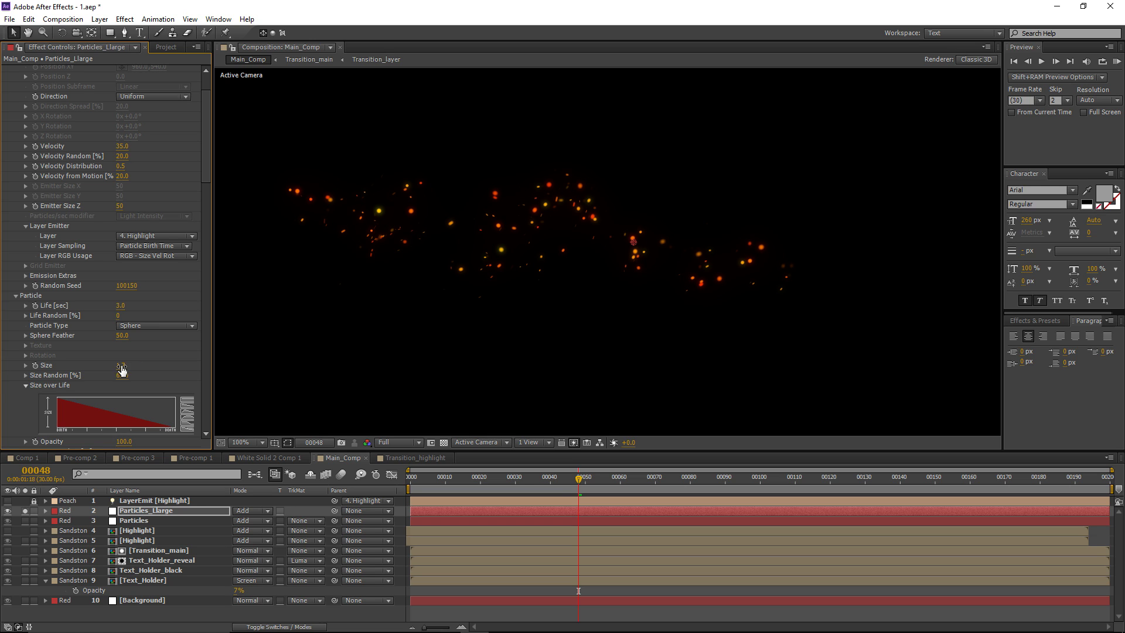
{"action": "left_click", "coordinate": [25, 511]}
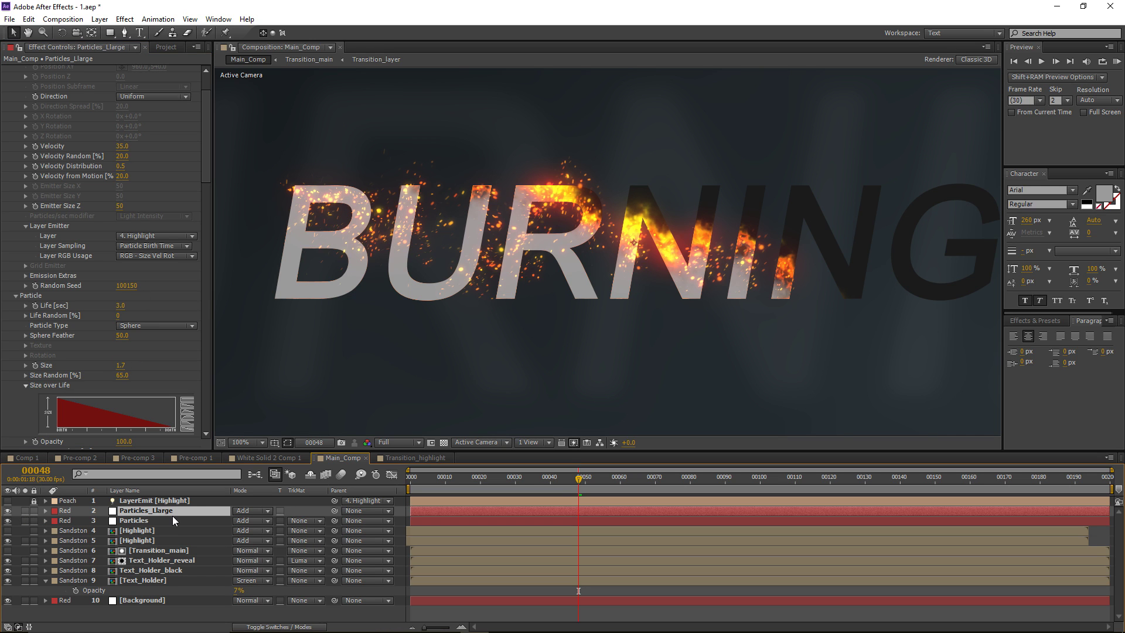
{"action": "scroll", "coordinate": [543, 241], "scroll_direction": "down", "scroll_amount": 2}
{"action": "scroll", "coordinate": [514, 259], "scroll_direction": "up", "scroll_amount": 2}
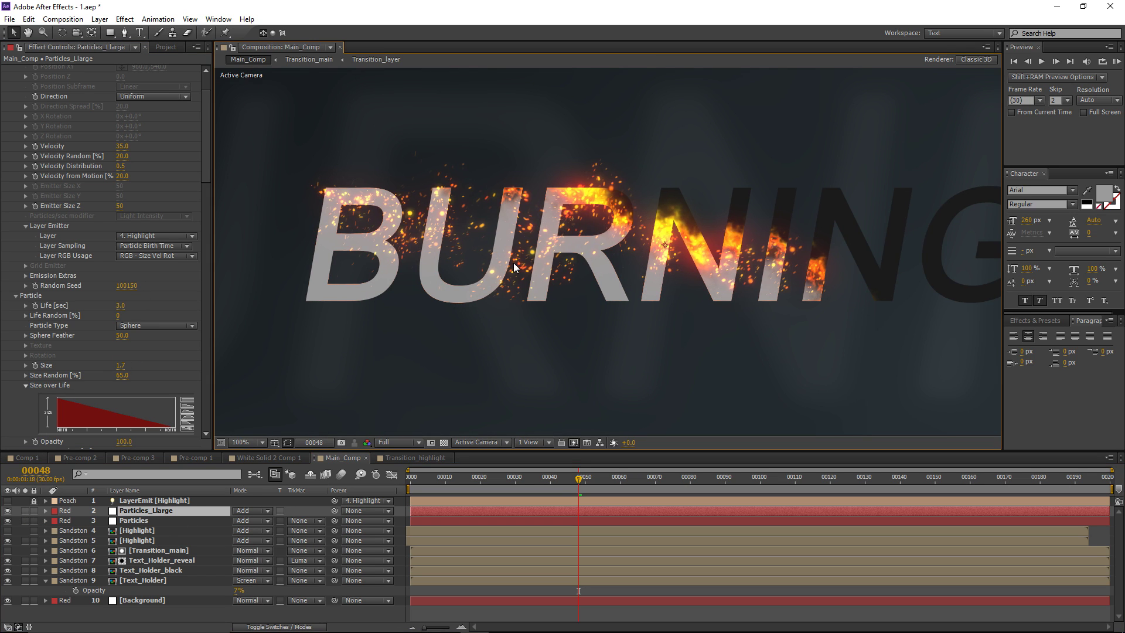
{"action": "scroll", "coordinate": [528, 283], "scroll_direction": "down", "scroll_amount": 2}
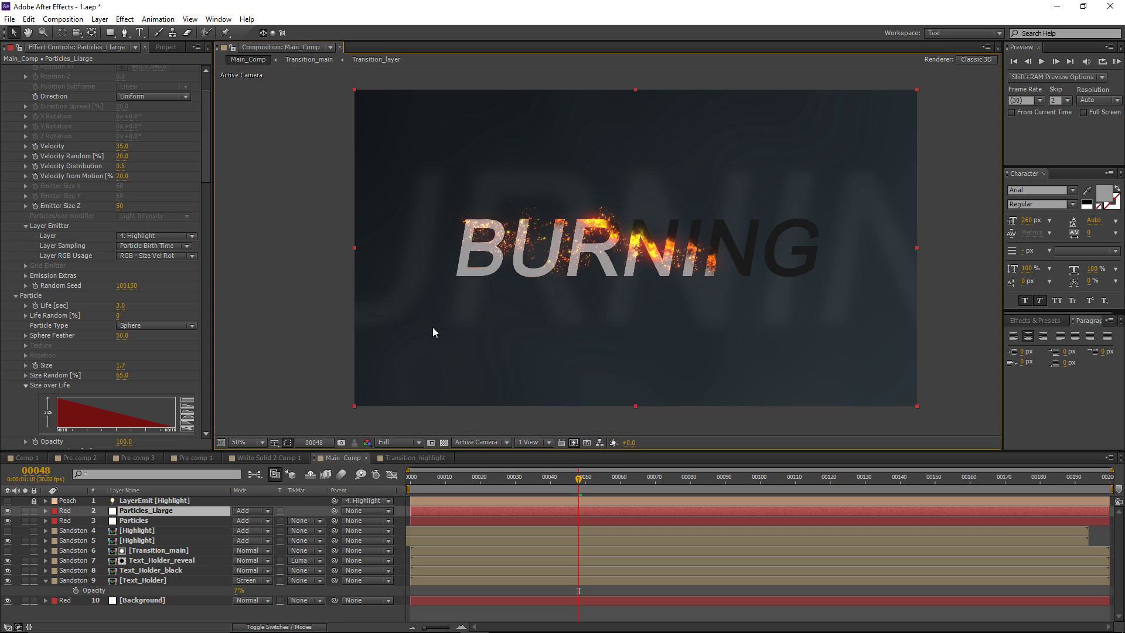
{"action": "scroll", "coordinate": [502, 299], "scroll_direction": "up", "scroll_amount": 2}
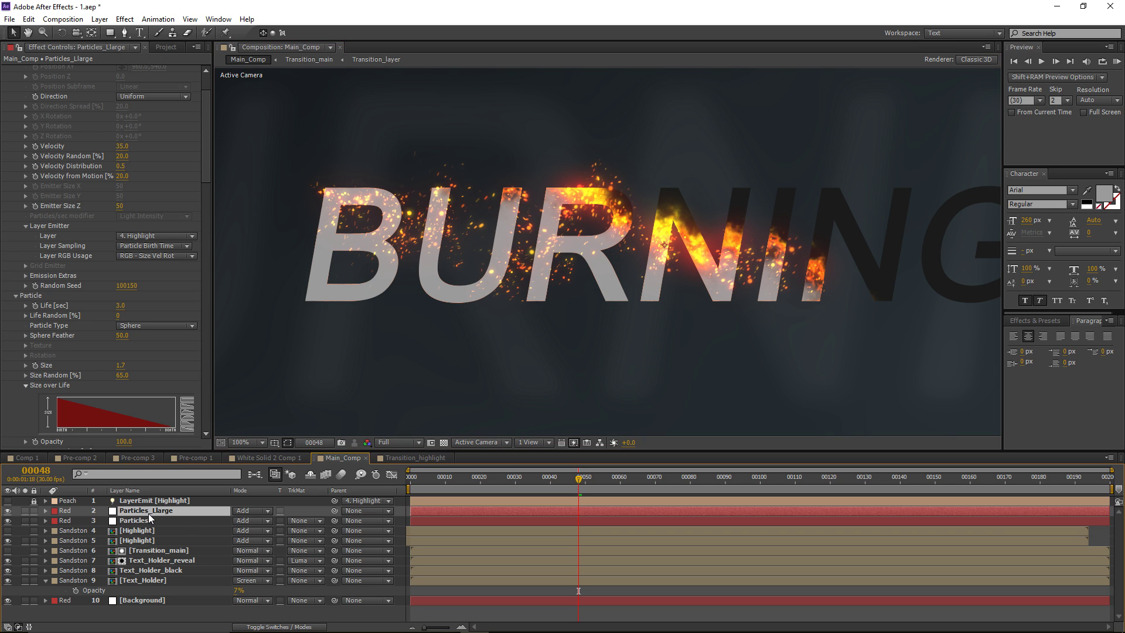
Step: Duplicate Particles_Llarge, apply Fast Blur with Blurriness 8.0 to the copy, and inspect the blurred sparks
{"action": "key", "text": "ctrl+d"}
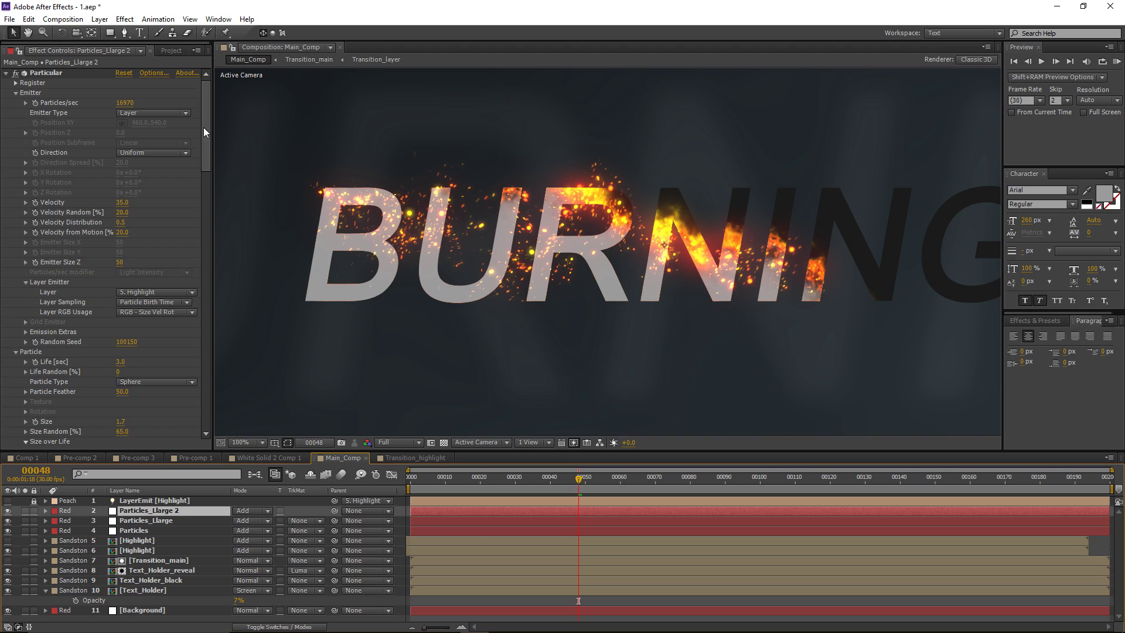
{"action": "left_click", "coordinate": [125, 19]}
{"action": "mouse_move", "coordinate": [234, 101]}
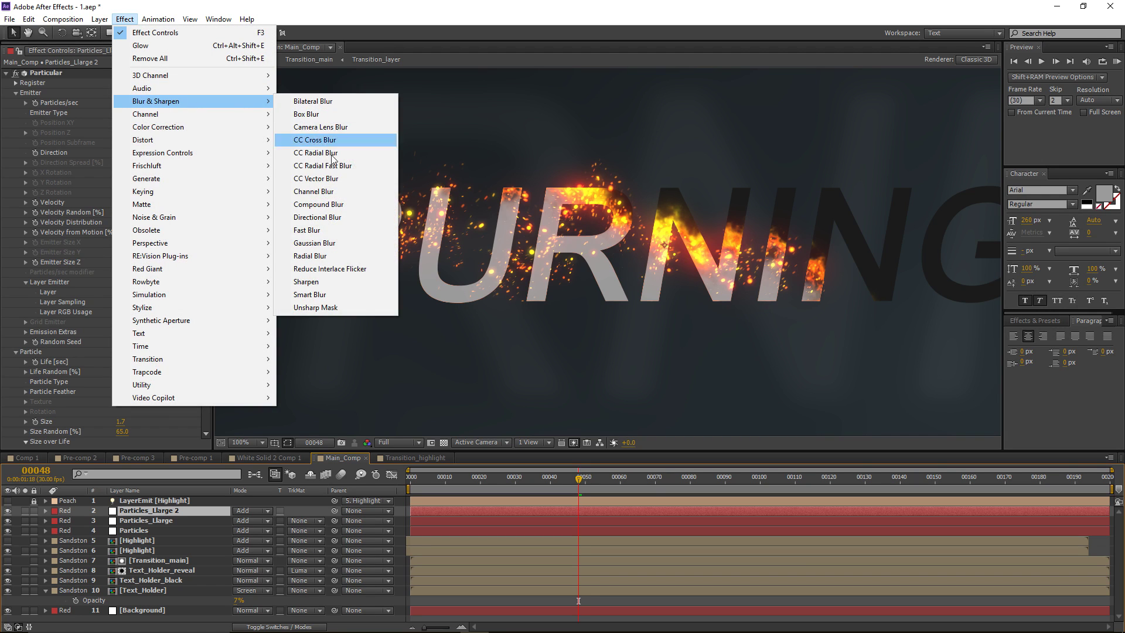
{"action": "left_click", "coordinate": [320, 232]}
{"action": "left_click_drag", "start_coordinate": [120, 424], "coordinate": [126, 426]}
{"action": "scroll", "coordinate": [378, 214], "scroll_direction": "up", "scroll_amount": 4}
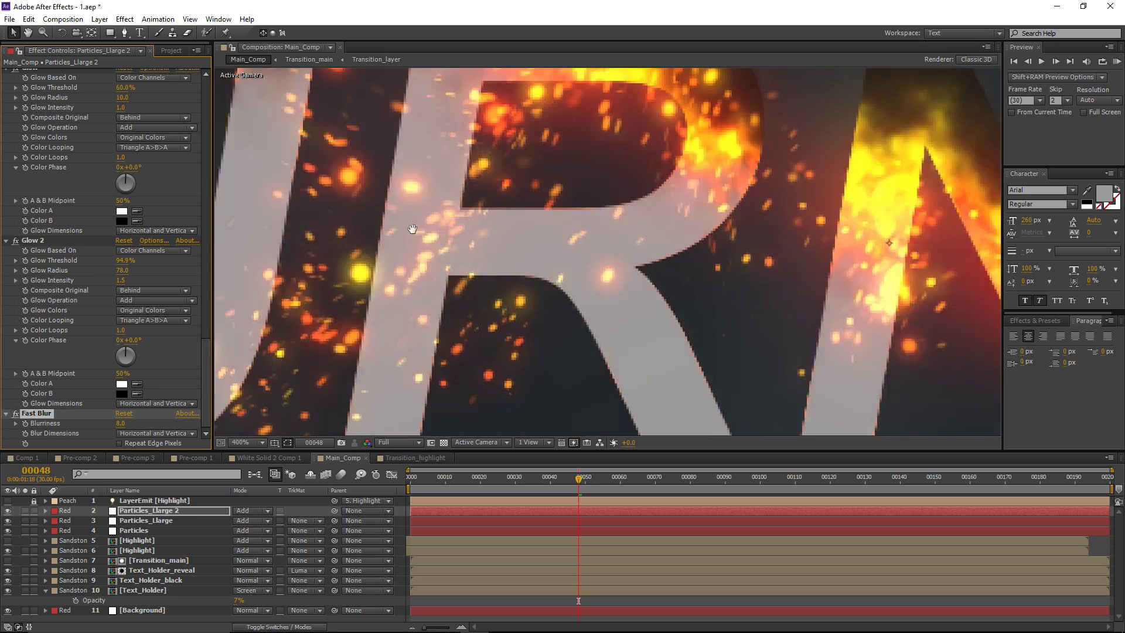
{"action": "right_click", "coordinate": [552, 183]}
{"action": "left_click", "coordinate": [369, 5]}
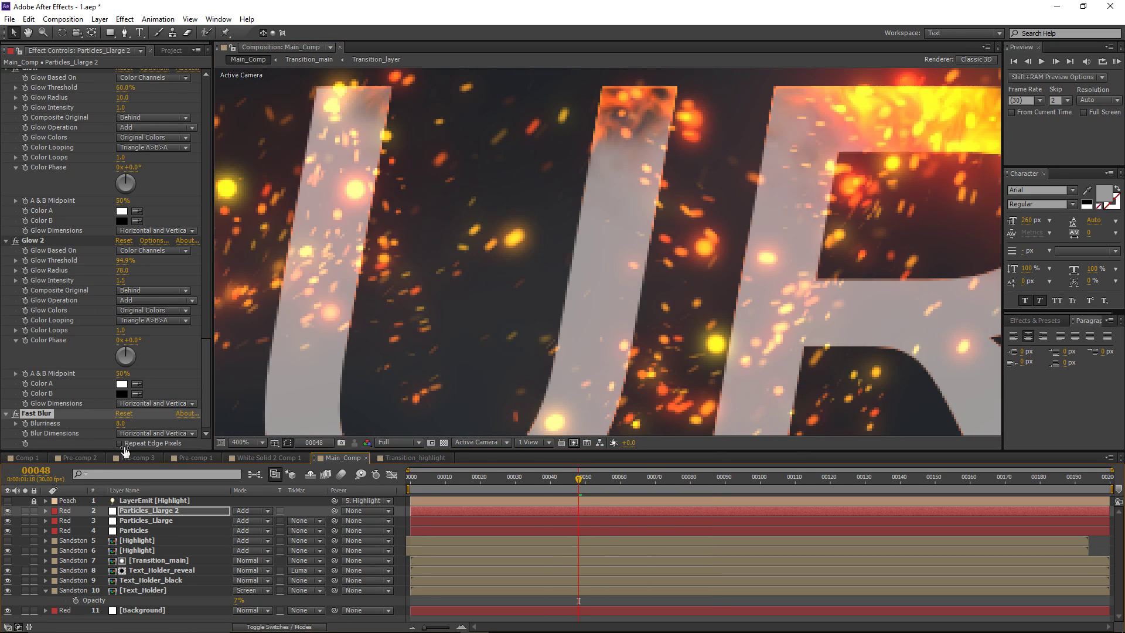
{"action": "scroll", "coordinate": [592, 240], "scroll_direction": "down", "scroll_amount": 6}
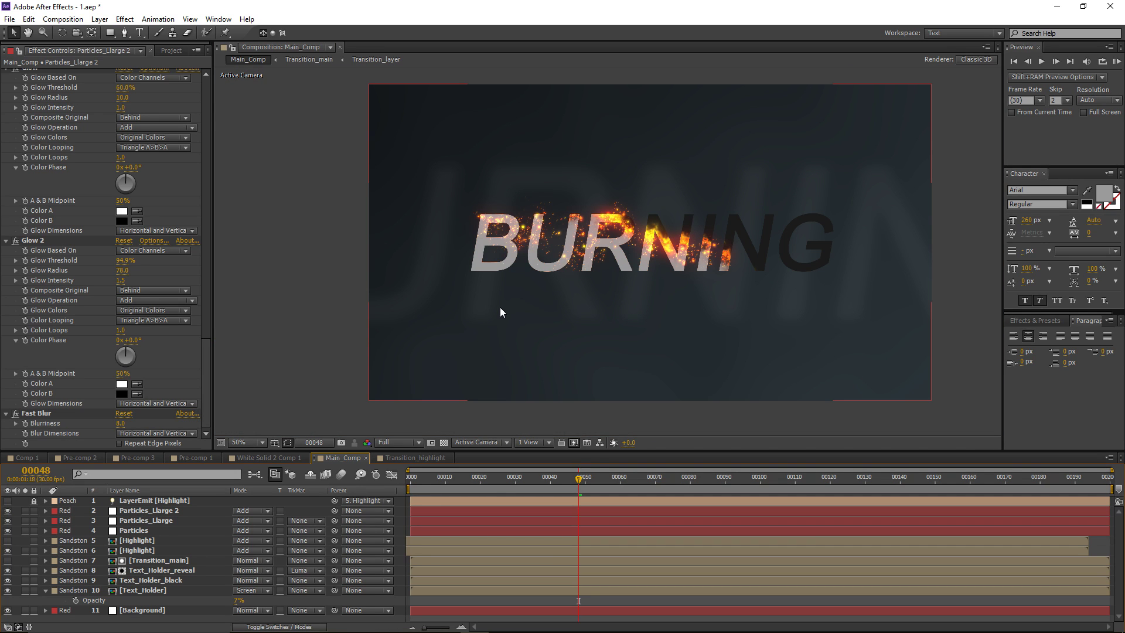
Step: Create a new white solid in Main_Comp and apply Trapcode Particular to it
{"action": "key", "text": "ctrl+y"}
{"action": "key", "text": "Return"}
{"action": "left_click", "coordinate": [125, 19]}
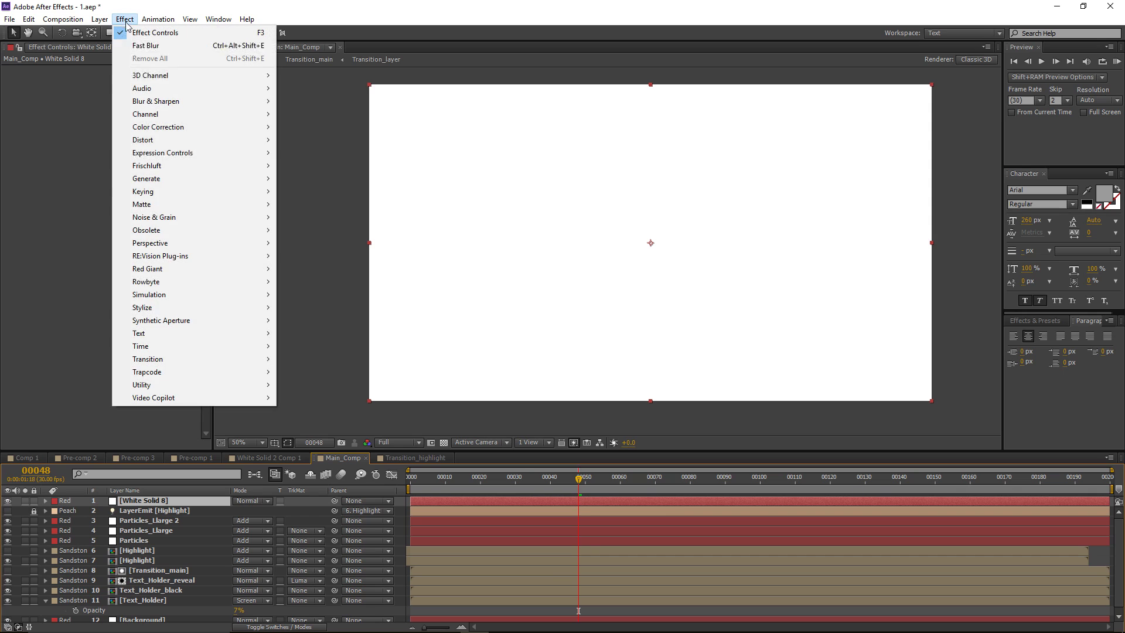
{"action": "mouse_move", "coordinate": [251, 378]}
{"action": "left_click", "coordinate": [296, 398]}
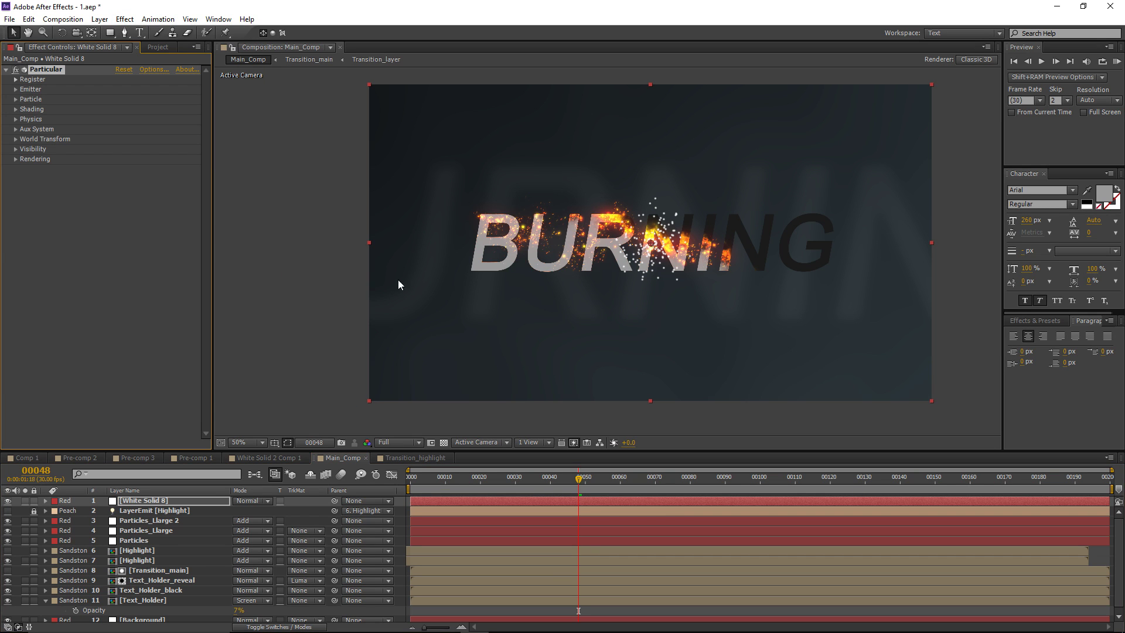
Step: Set the new solid's emitter to Box with Emitter Size X 1990, Y 1560 and Z 3340
{"action": "left_click", "coordinate": [16, 90]}
{"action": "left_click", "coordinate": [135, 110]}
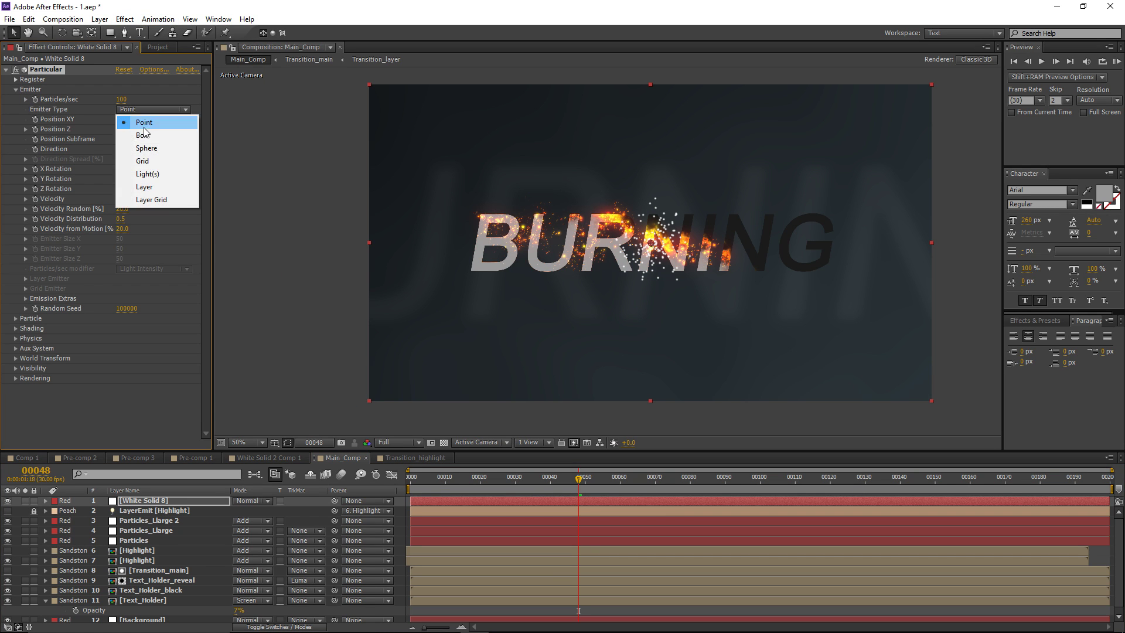
{"action": "left_click", "coordinate": [146, 134]}
{"action": "left_click", "coordinate": [119, 239]}
{"action": "type", "text": "1990"}
{"action": "key", "text": "Return"}
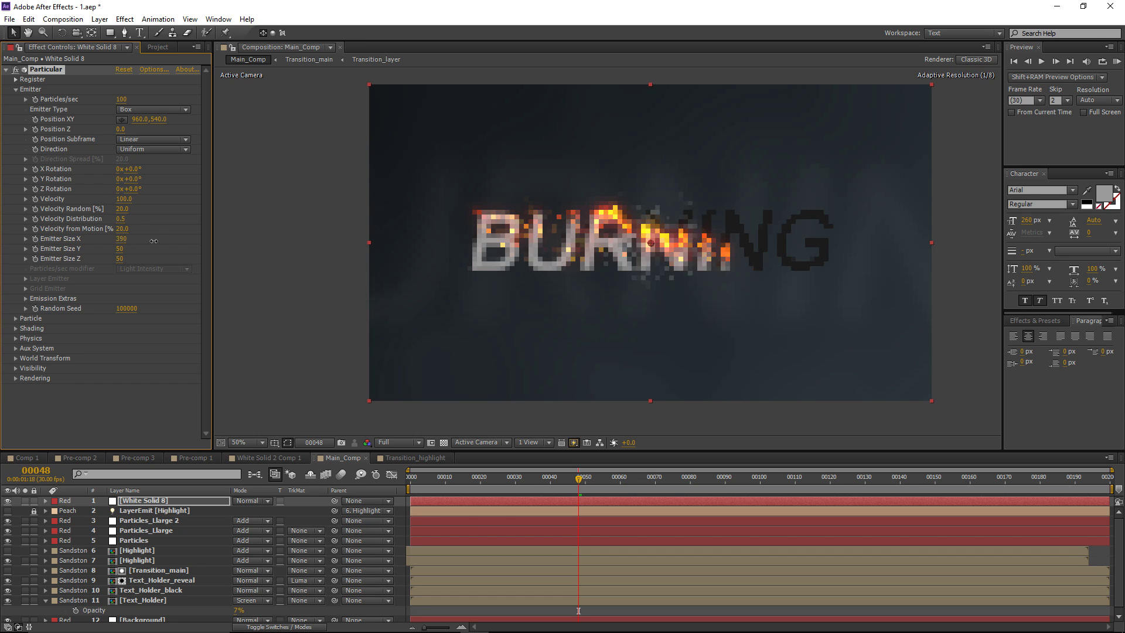
{"action": "left_click_drag", "start_coordinate": [119, 248], "coordinate": [211, 250]}
{"action": "left_click_drag", "start_coordinate": [138, 259], "coordinate": [311, 251]}
Step: Set the box emitter's Velocity to 15
{"action": "left_click", "coordinate": [124, 199]}
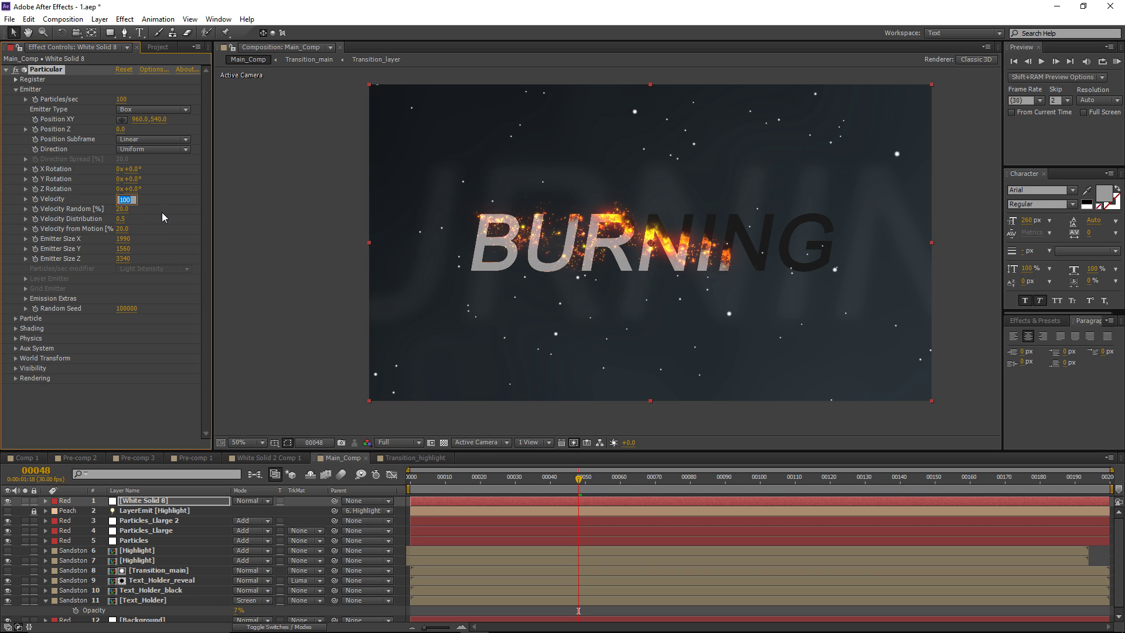
{"action": "type", "text": "15"}
{"action": "key", "text": "Return"}
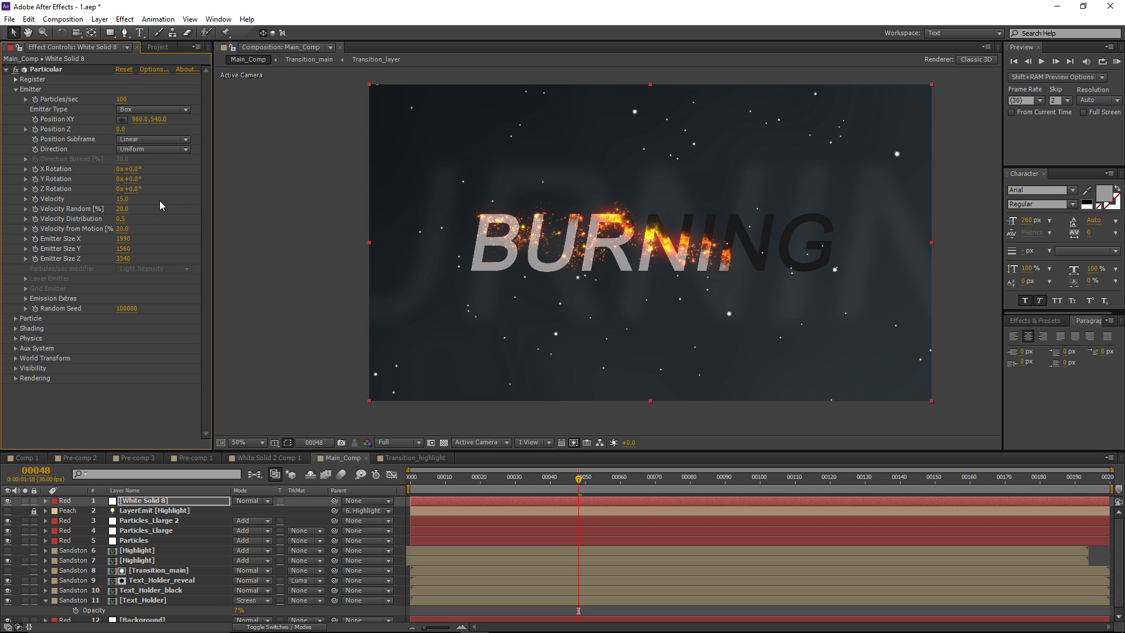
Step: Set the new solid's particle Set Color to Random from Gradient and expand its Color over Life settings
{"action": "left_click", "coordinate": [16, 319]}
{"action": "scroll", "coordinate": [104, 302], "scroll_direction": "down", "scroll_amount": 3}
{"action": "scroll", "coordinate": [121, 338], "scroll_direction": "down", "scroll_amount": 1}
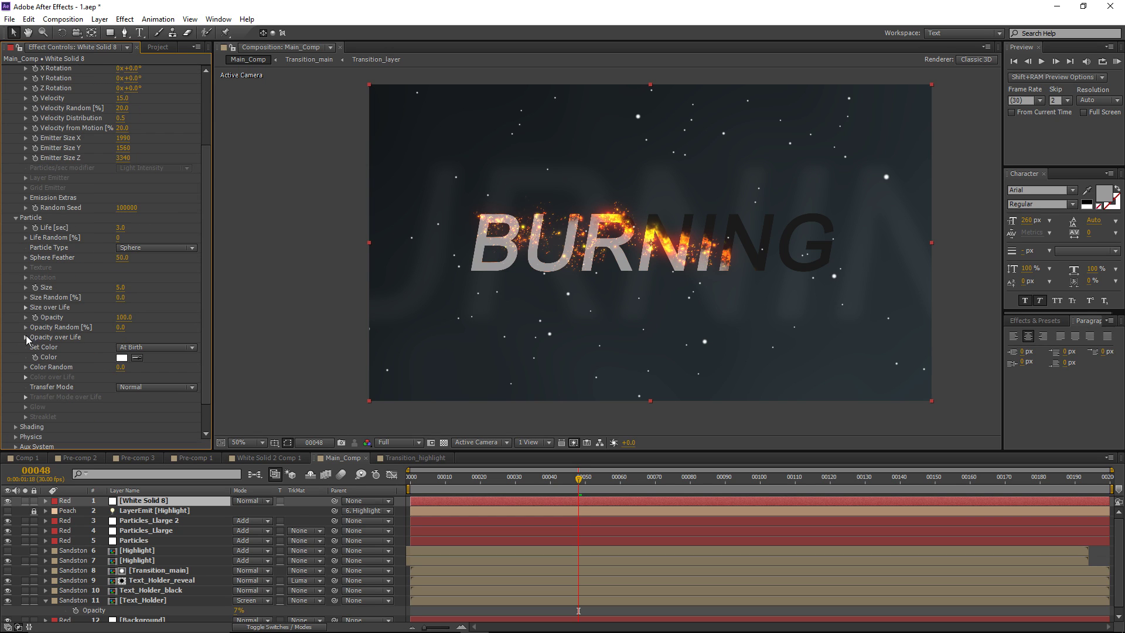
{"action": "left_click", "coordinate": [139, 349]}
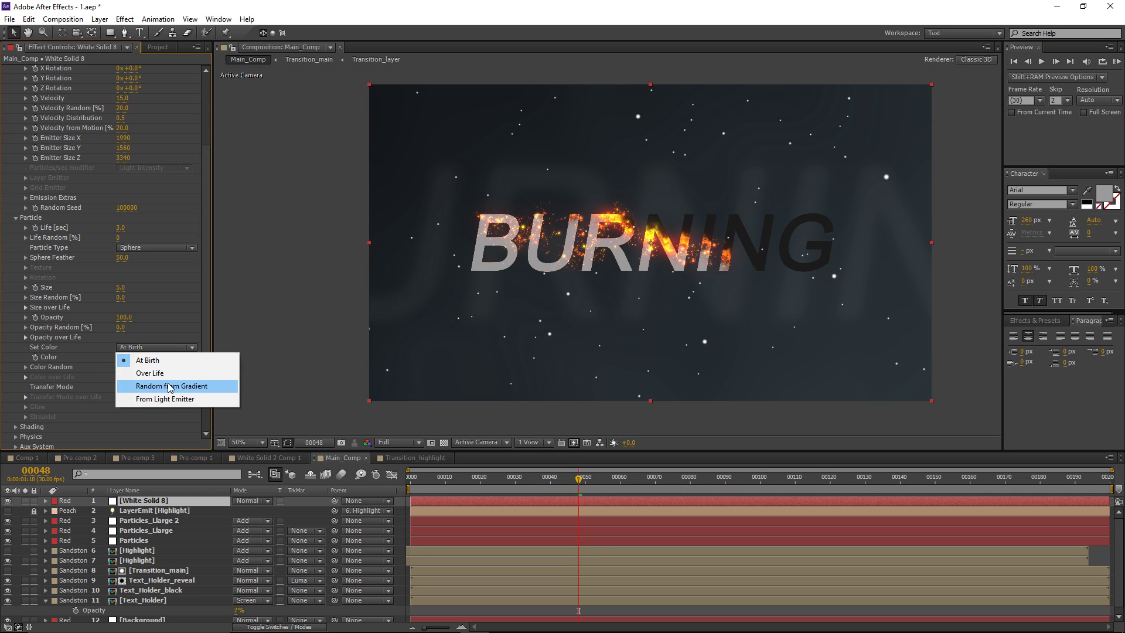
{"action": "left_click", "coordinate": [170, 387]}
{"action": "left_click", "coordinate": [26, 377]}
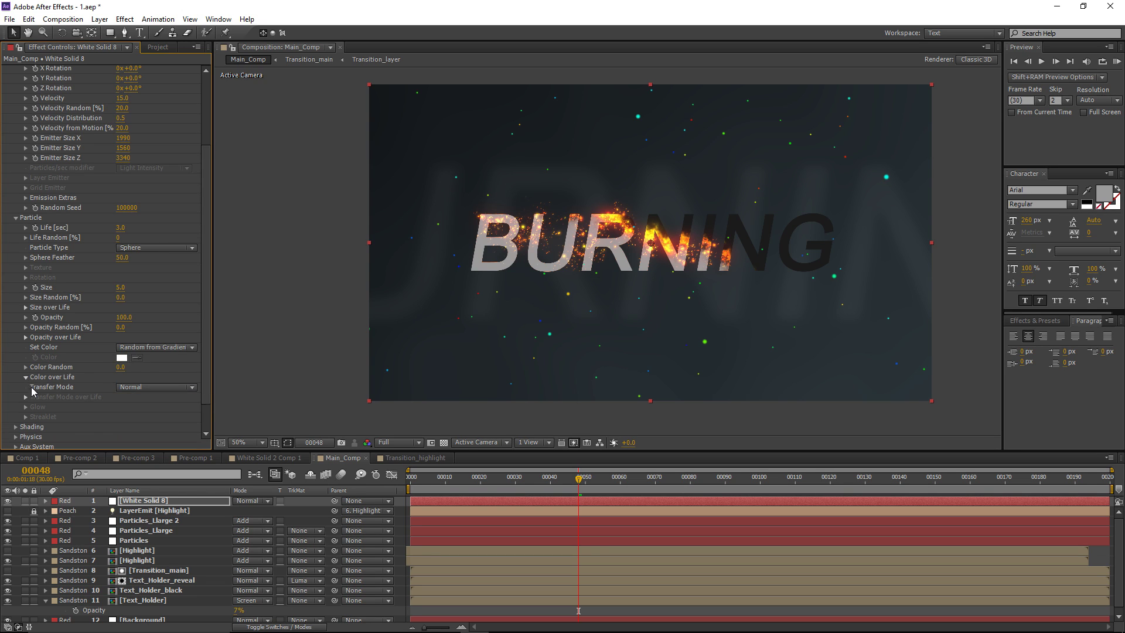
Step: Load the white-to-black preset in the Color over Life gradient and recolour its white stop to saturated orange-red, hue 18°
{"action": "left_click", "coordinate": [187, 421]}
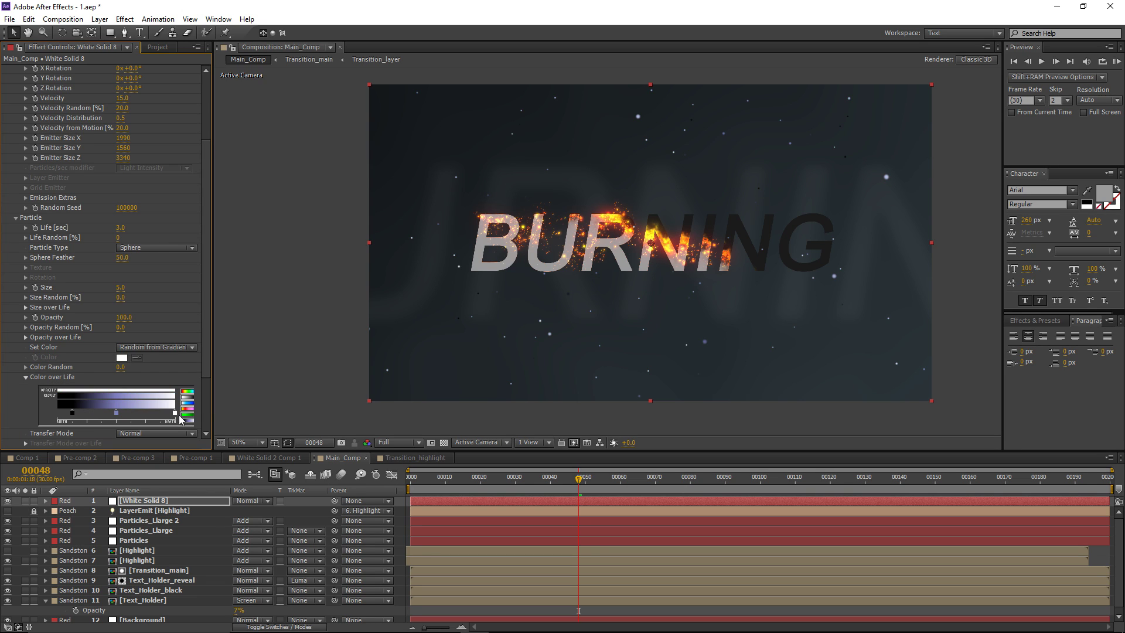
{"action": "left_click", "coordinate": [188, 396]}
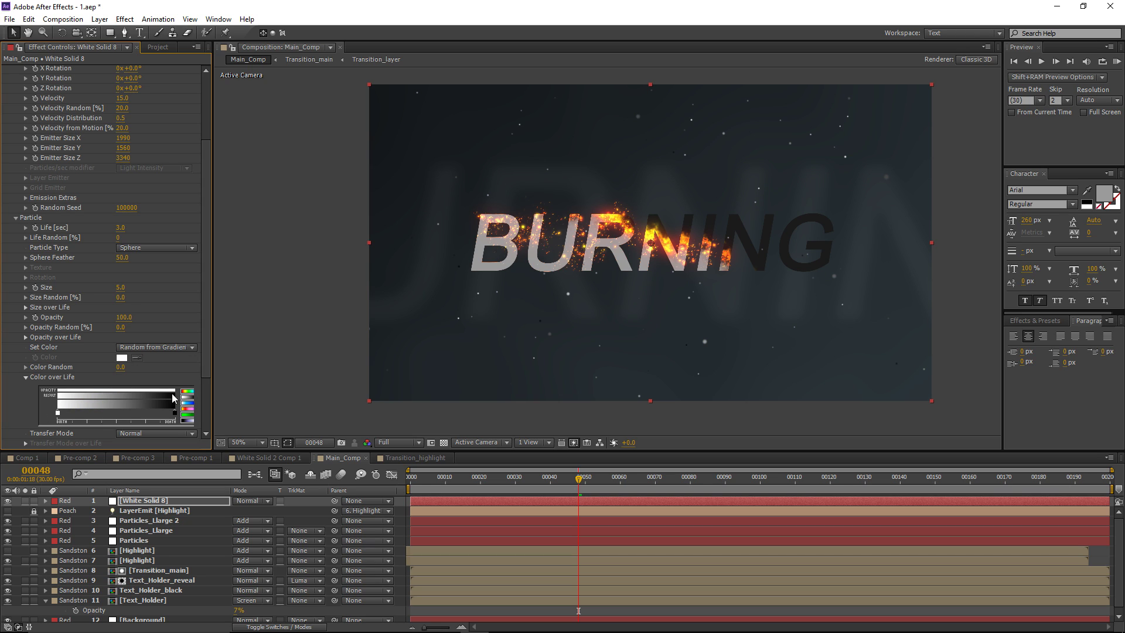
{"action": "double_click", "coordinate": [172, 395]}
{"action": "left_click_drag", "start_coordinate": [270, 514], "coordinate": [270, 505]}
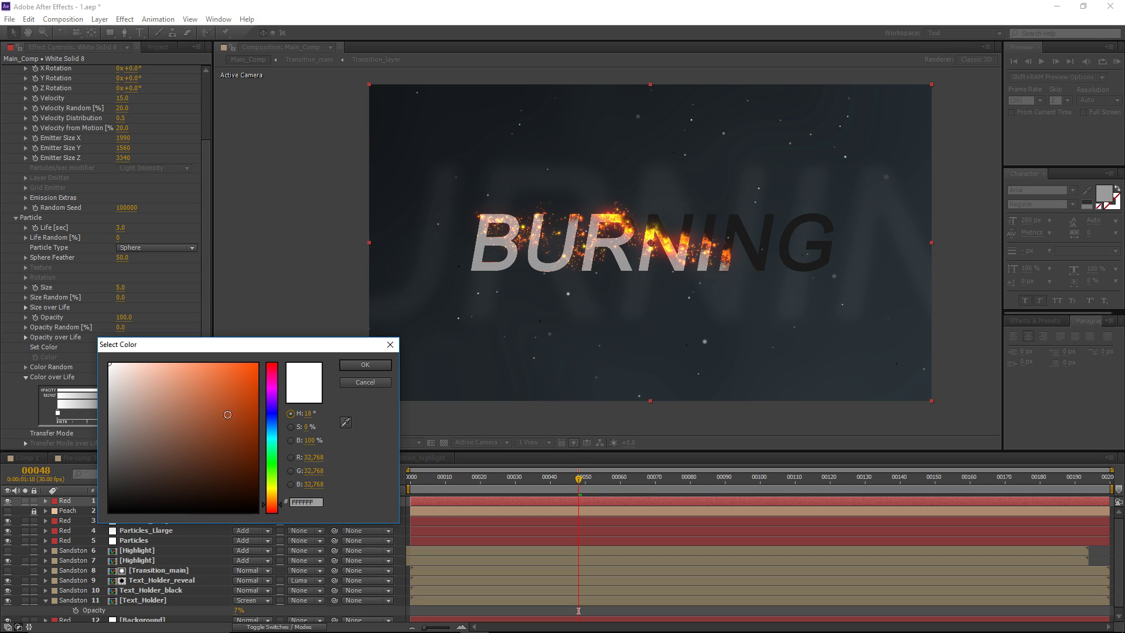
{"action": "left_click", "coordinate": [256, 363]}
{"action": "left_click", "coordinate": [358, 363]}
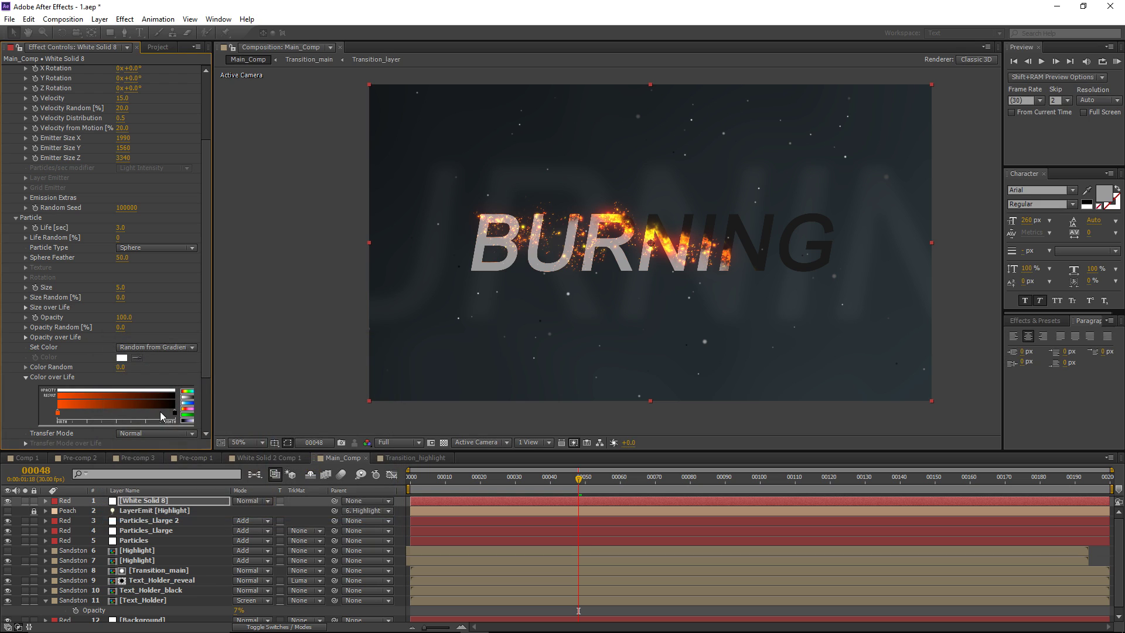
Step: Recolour the black end stop of the Color over Life gradient to orange FF9C00
{"action": "double_click", "coordinate": [174, 419]}
{"action": "left_click_drag", "start_coordinate": [270, 511], "coordinate": [270, 494]}
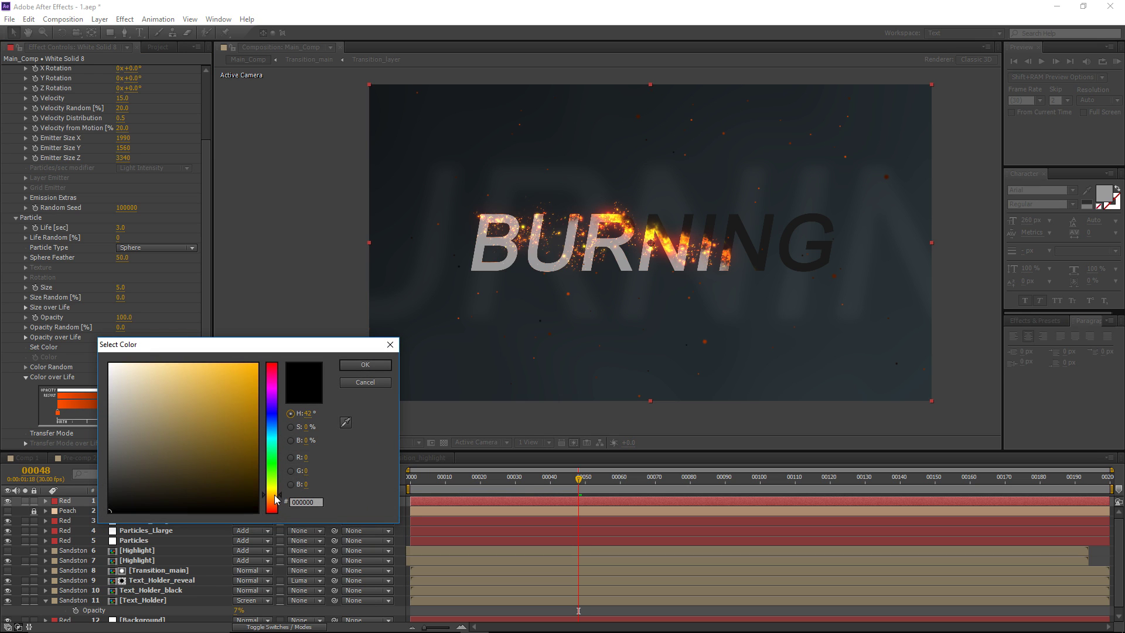
{"action": "left_click", "coordinate": [257, 363]}
{"action": "left_click", "coordinate": [276, 498]}
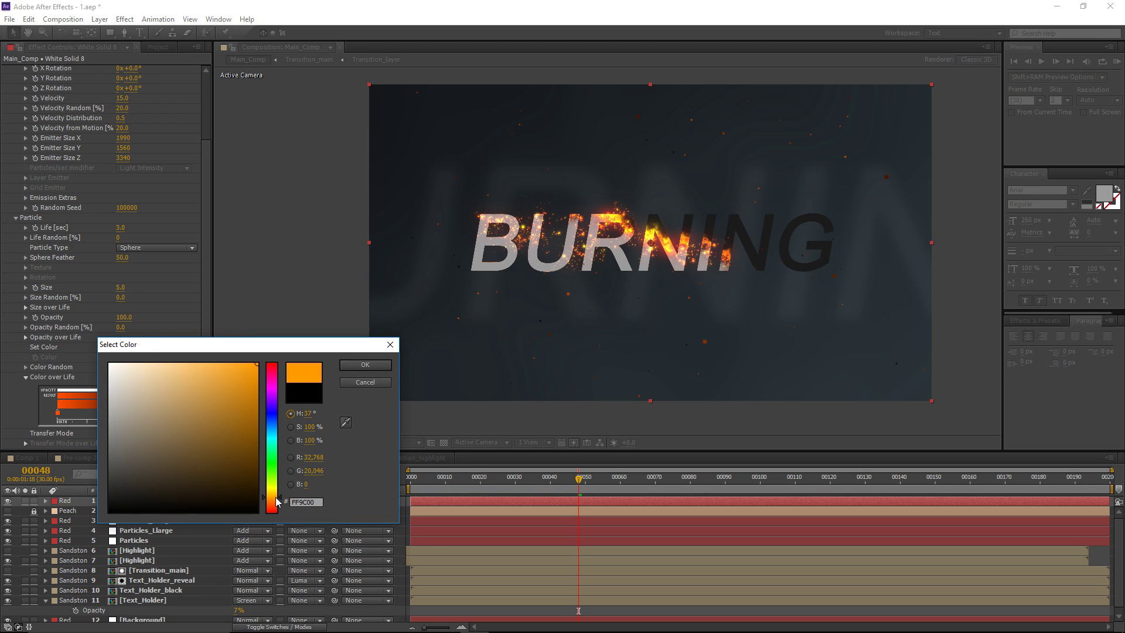
{"action": "left_click", "coordinate": [358, 368]}
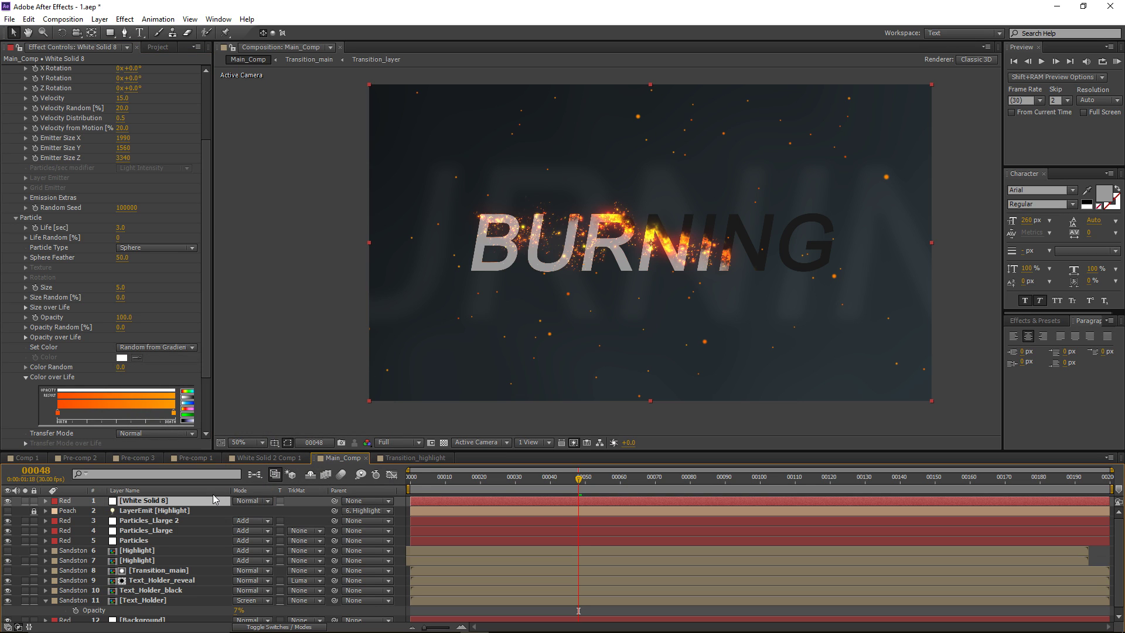
Step: Rename the new particle solid as Particles_Ambient and set its blending mode to Add
{"action": "key", "text": "Return"}
{"action": "type", "text": "Particles"}
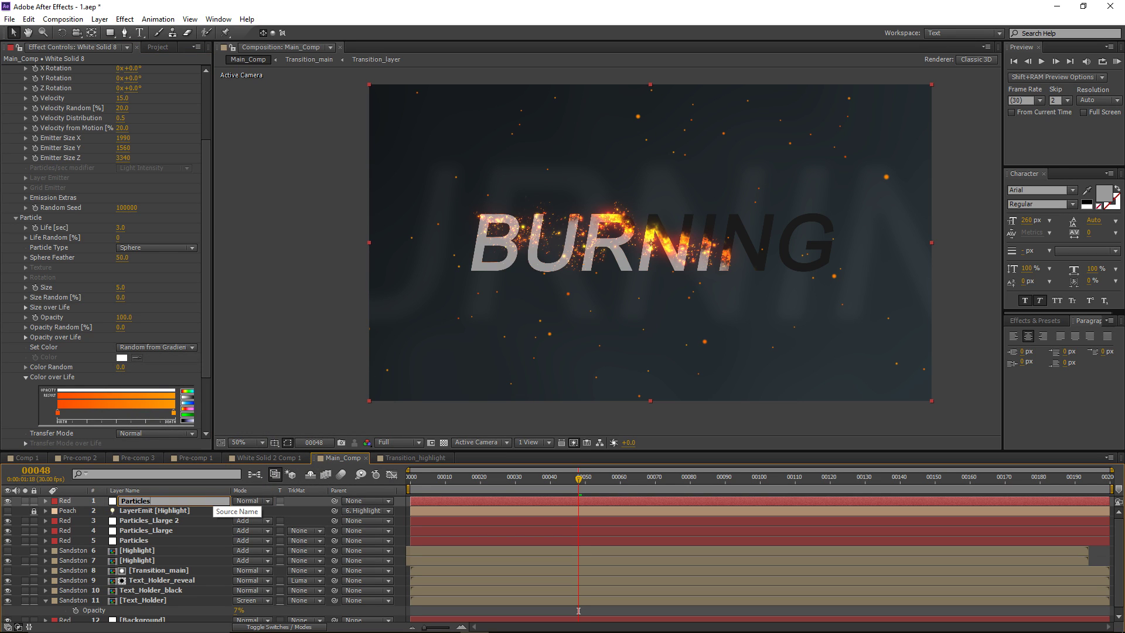
{"action": "type", "text": "_Ambient"}
{"action": "key", "text": "Return"}
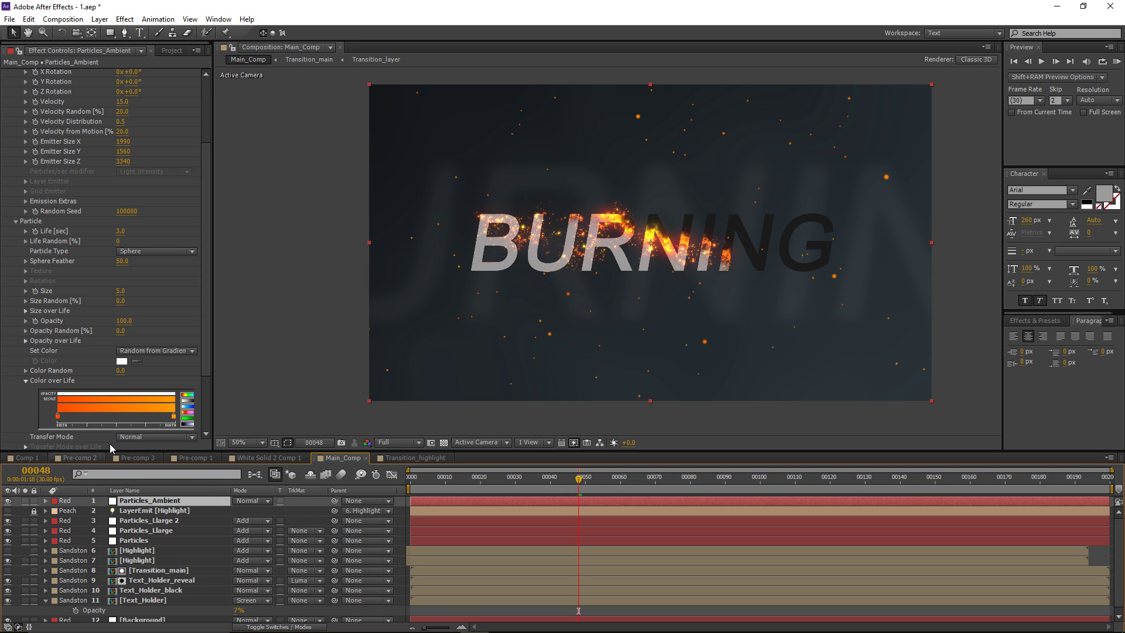
{"action": "left_click", "coordinate": [251, 500]}
{"action": "left_click", "coordinate": [288, 248]}
Step: Solo Particles_Ambient, set its Pre Run to 100 in Emission Extras, and check the particles from the first frame onward
{"action": "left_click", "coordinate": [25, 501]}
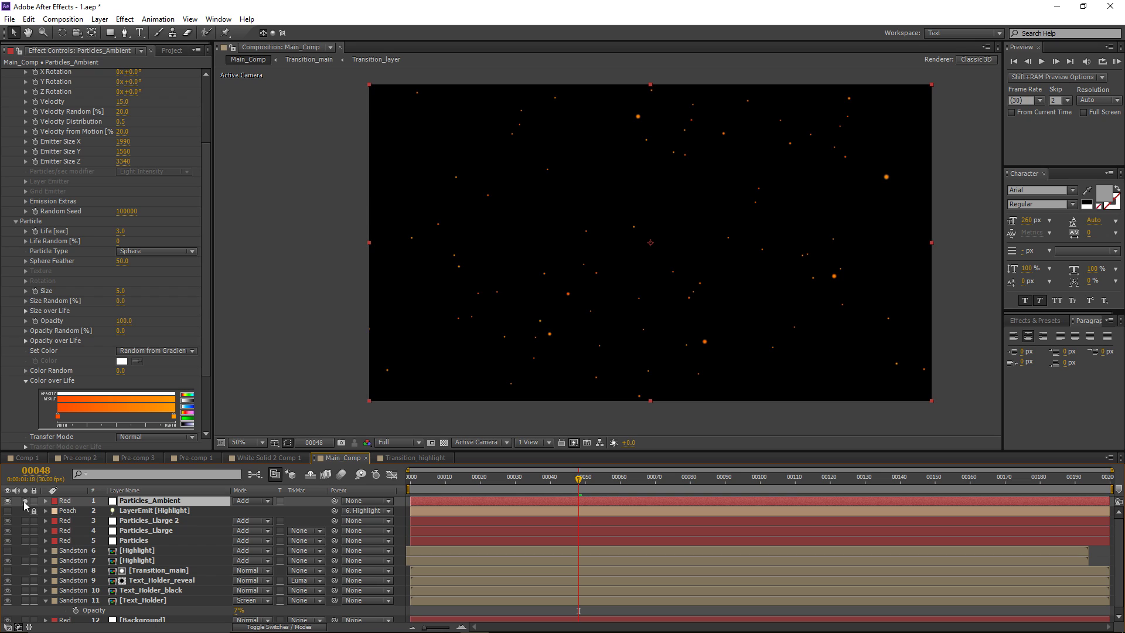
{"action": "left_click_drag", "start_coordinate": [525, 491], "coordinate": [895, 490]}
{"action": "key", "text": "space"}
{"action": "left_click", "coordinate": [26, 201]}
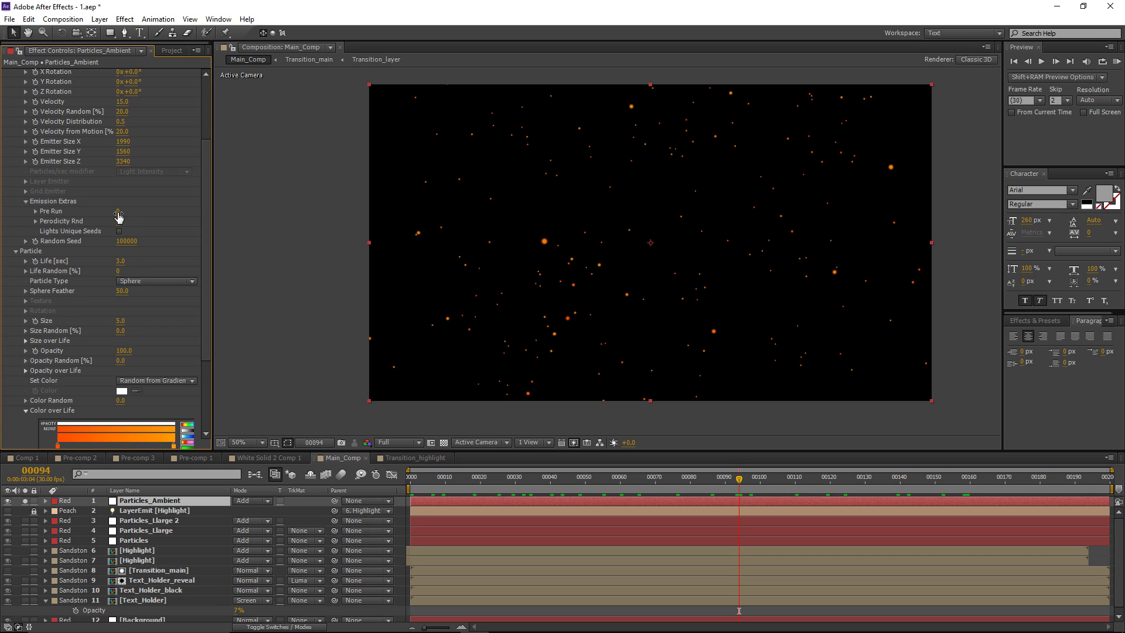
{"action": "left_click_drag", "start_coordinate": [119, 211], "coordinate": [200, 211]}
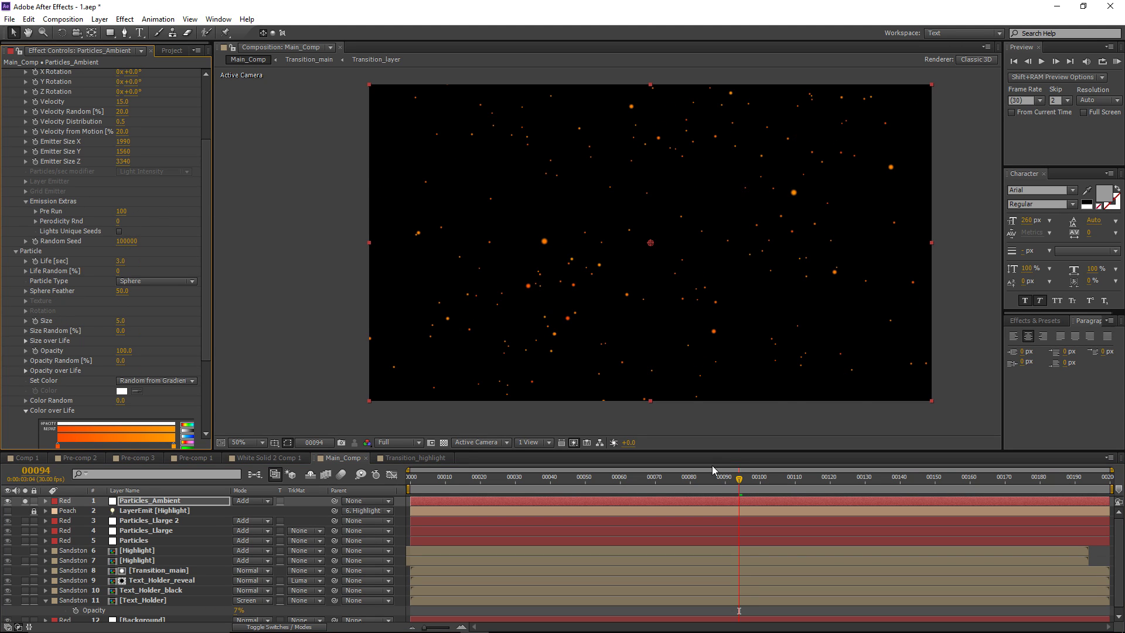
{"action": "left_click_drag", "start_coordinate": [713, 470], "coordinate": [411, 474]}
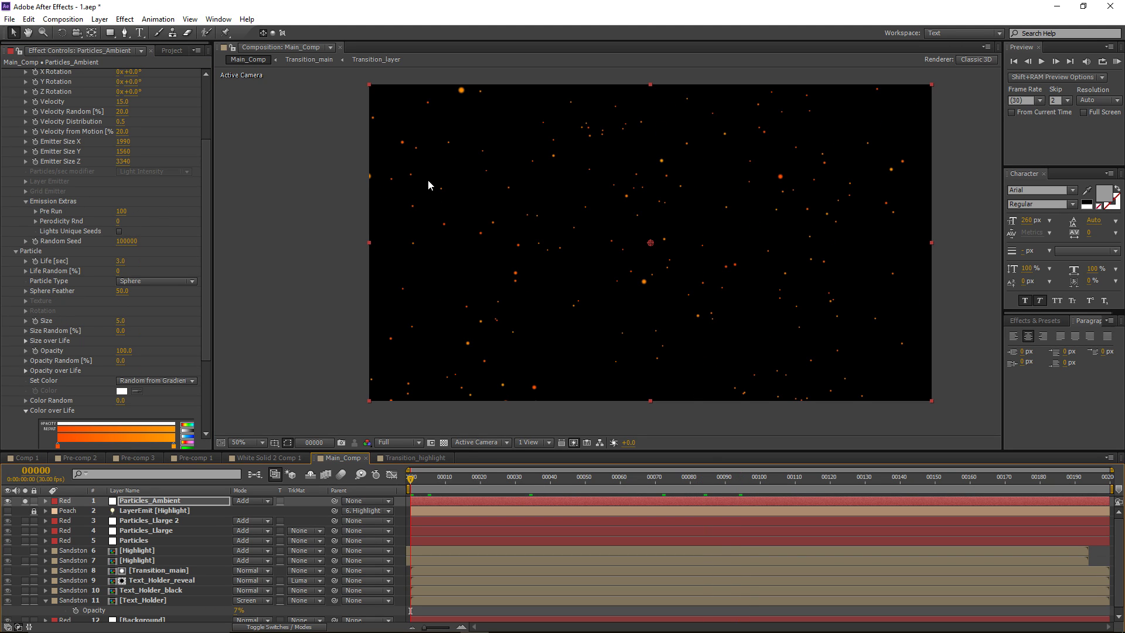
{"action": "left_click_drag", "start_coordinate": [510, 281], "coordinate": [476, 294]}
{"action": "left_click_drag", "start_coordinate": [417, 476], "coordinate": [613, 491]}
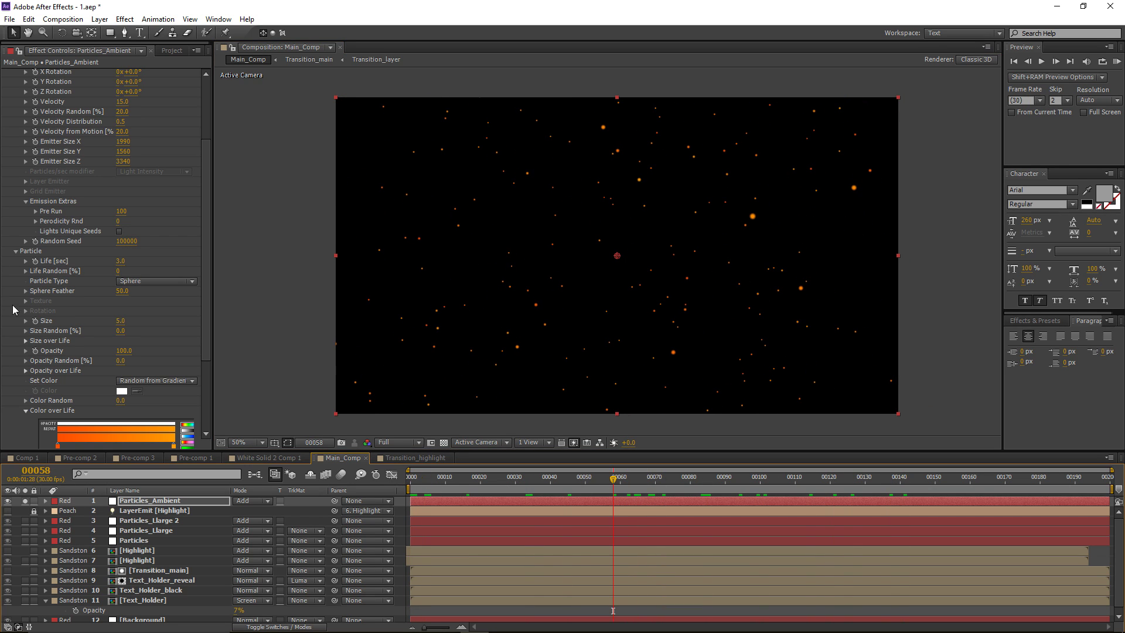
Step: Set the ambient particles' Life to 6 seconds and give Size over Life the trapezoid preset that grows in and shrinks out
{"action": "left_click", "coordinate": [121, 261]}
{"action": "type", "text": "6"}
{"action": "key", "text": "Return"}
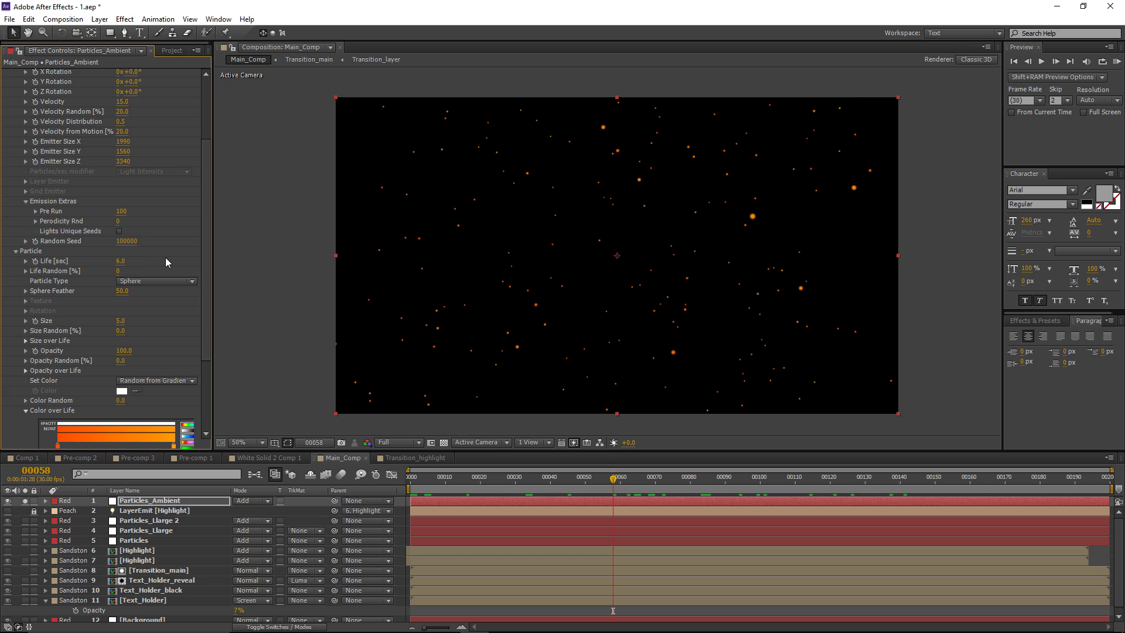
{"action": "left_click", "coordinate": [25, 341]}
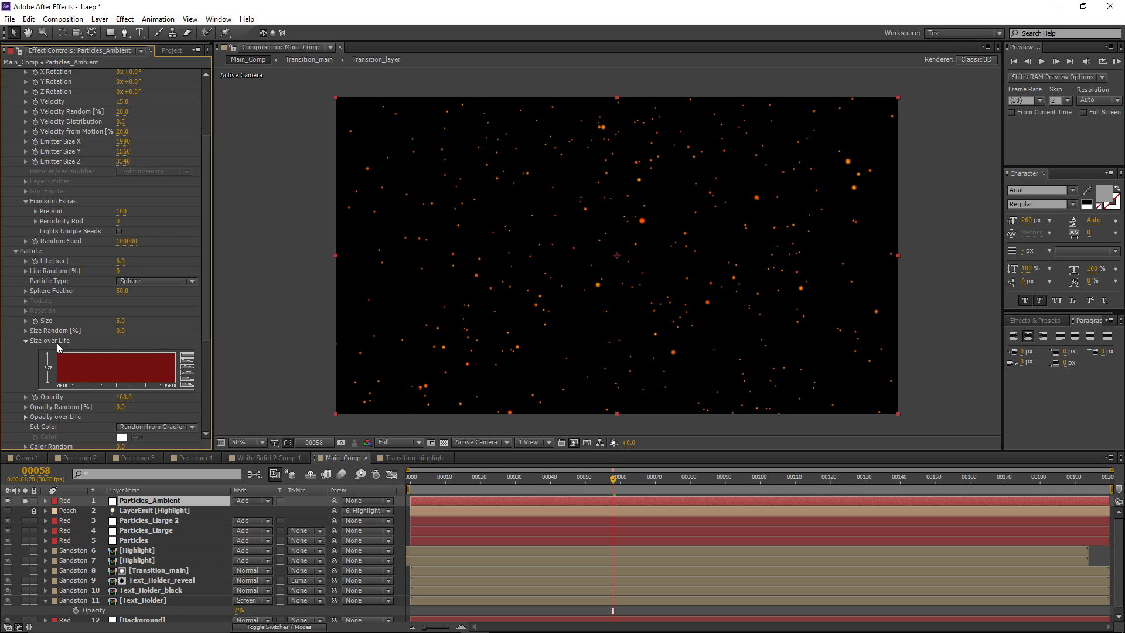
{"action": "left_click", "coordinate": [186, 375]}
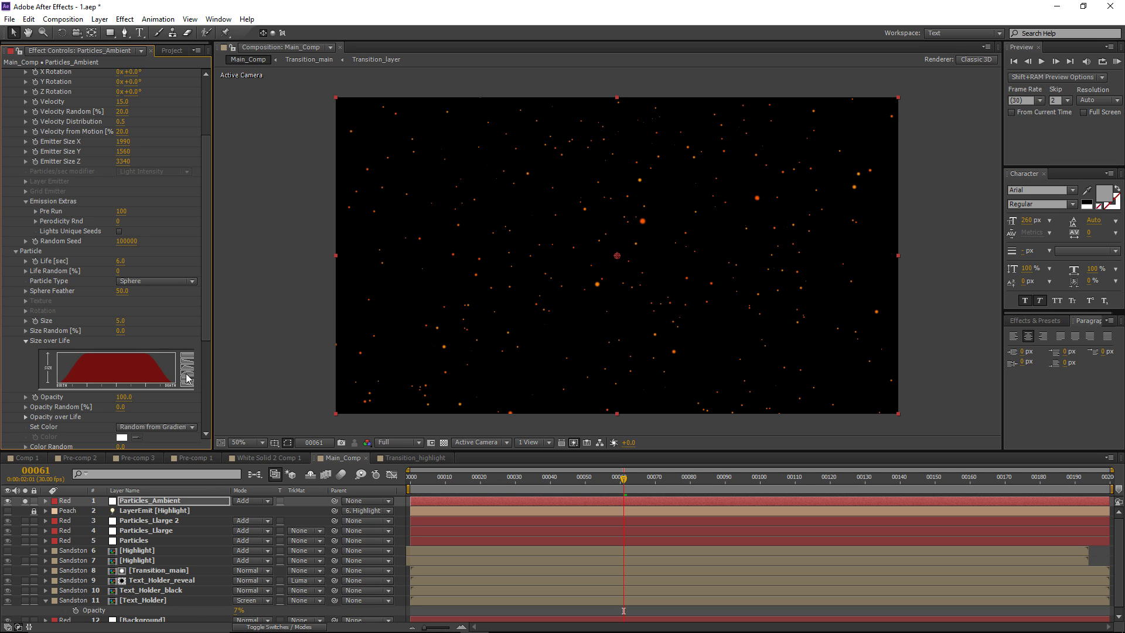
{"action": "left_click_drag", "start_coordinate": [623, 477], "coordinate": [543, 492]}
Step: Set Wind X to 122 and Wind Y to -103 in the ambient particles' Air physics
{"action": "scroll", "coordinate": [169, 291], "scroll_direction": "down", "scroll_amount": 5}
{"action": "left_click", "coordinate": [16, 403]}
{"action": "scroll", "coordinate": [17, 408], "scroll_direction": "down", "scroll_amount": 4}
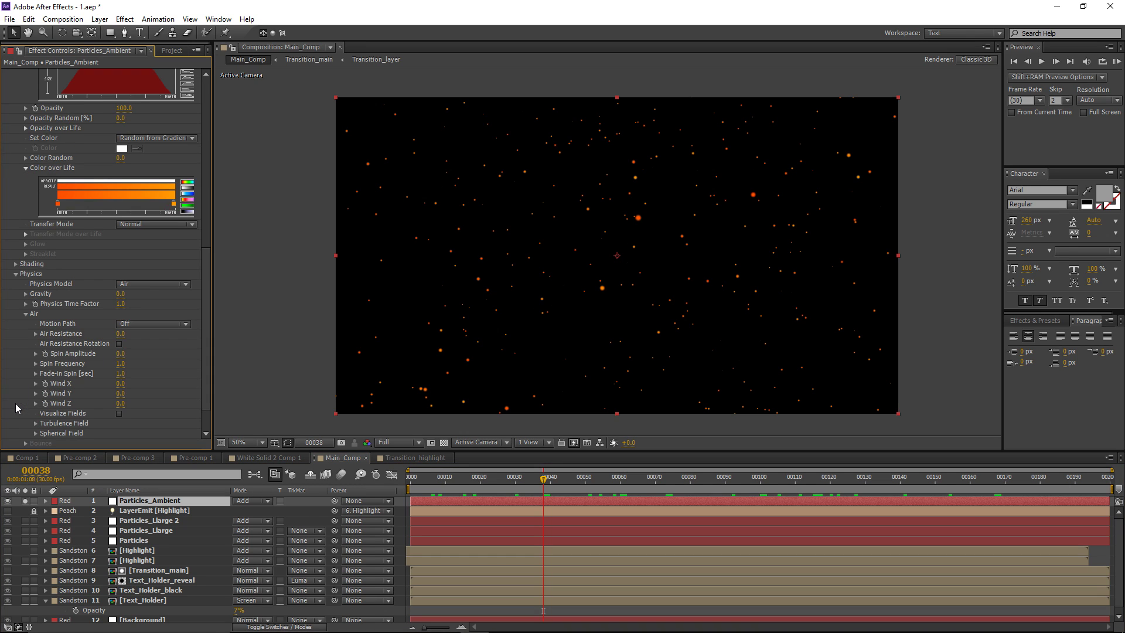
{"action": "left_click_drag", "start_coordinate": [121, 384], "coordinate": [191, 389]}
{"action": "left_click_drag", "start_coordinate": [121, 393], "coordinate": [68, 408]}
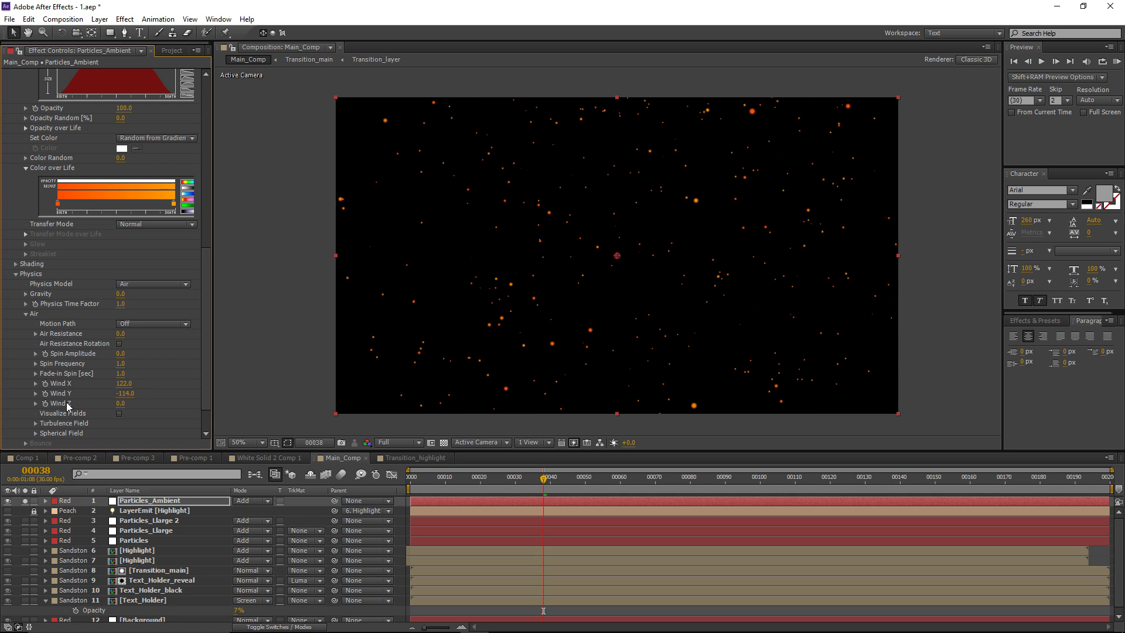
Step: Configure the ambient particles' Turbulence Field with Evolution Speed 0, Affect Position 290 and Scale 6
{"action": "left_click", "coordinate": [36, 423]}
{"action": "scroll", "coordinate": [37, 428], "scroll_direction": "down", "scroll_amount": 5}
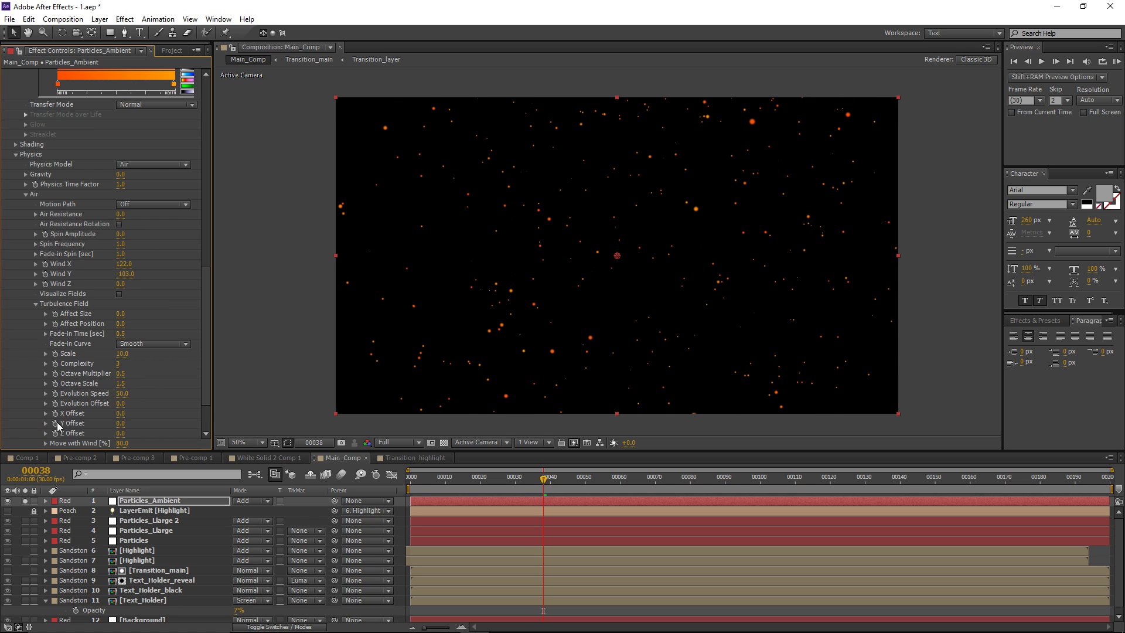
{"action": "scroll", "coordinate": [157, 322], "scroll_direction": "down", "scroll_amount": 1}
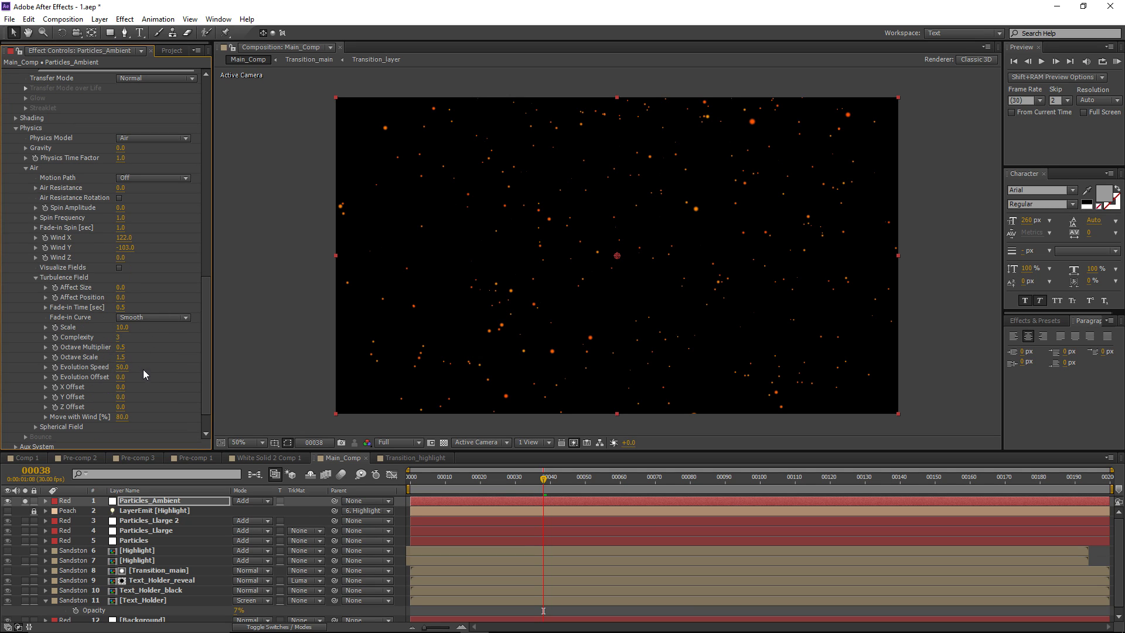
{"action": "left_click", "coordinate": [122, 367]}
{"action": "left_click_drag", "start_coordinate": [120, 297], "coordinate": [283, 291]}
{"action": "left_click", "coordinate": [120, 327]}
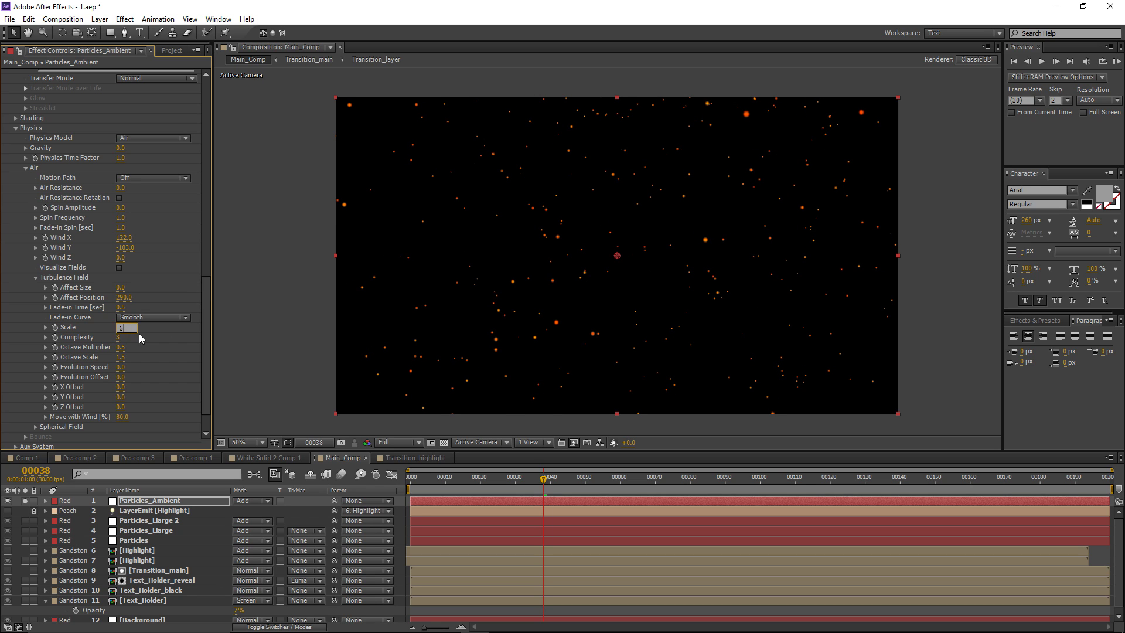
{"action": "type", "text": "6"}
{"action": "key", "text": "Return"}
Step: Check the ambient particles' motion up to frame 103, and reduce the wind to Wind X 62 and Wind Y -72
{"action": "left_click_drag", "start_coordinate": [529, 490], "coordinate": [770, 481]}
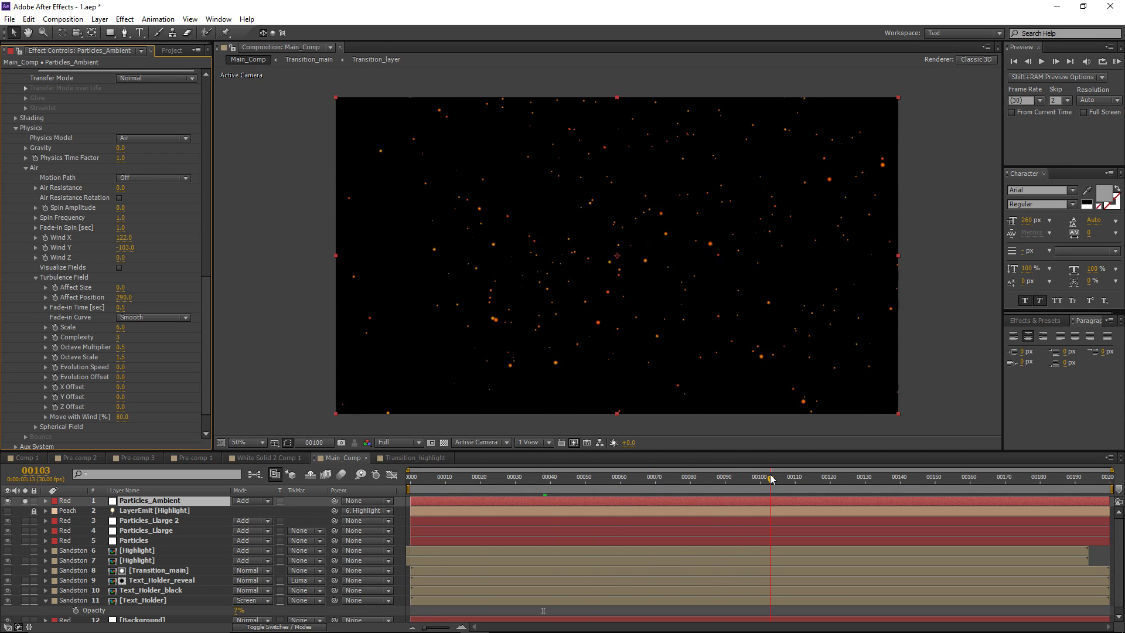
{"action": "mouse_move", "coordinate": [124, 238]}
{"action": "left_mouse_down"}
{"action": "mouse_move", "coordinate": [117, 248]}
{"action": "mouse_move", "coordinate": [141, 248]}
{"action": "mouse_move", "coordinate": [96, 246]}
{"action": "mouse_move", "coordinate": [113, 244]}
{"action": "left_mouse_up"}
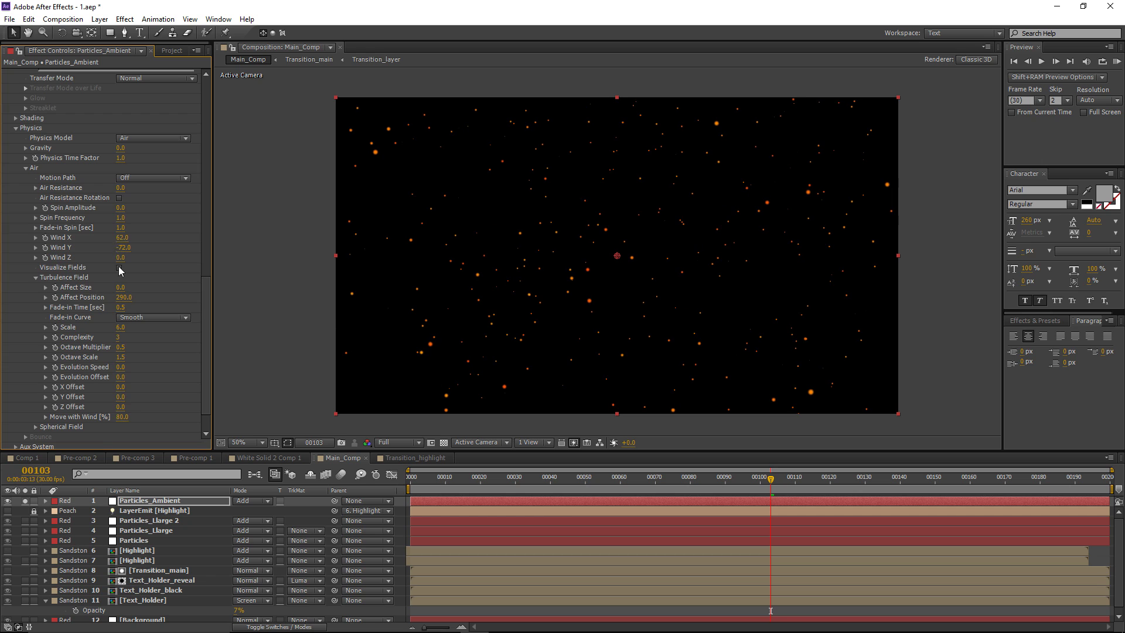
Step: Set the ambient particles' Size to 2 and Size Random to 74%
{"action": "scroll", "coordinate": [118, 266], "scroll_direction": "up", "scroll_amount": 10}
{"action": "scroll", "coordinate": [131, 253], "scroll_direction": "up", "scroll_amount": 3}
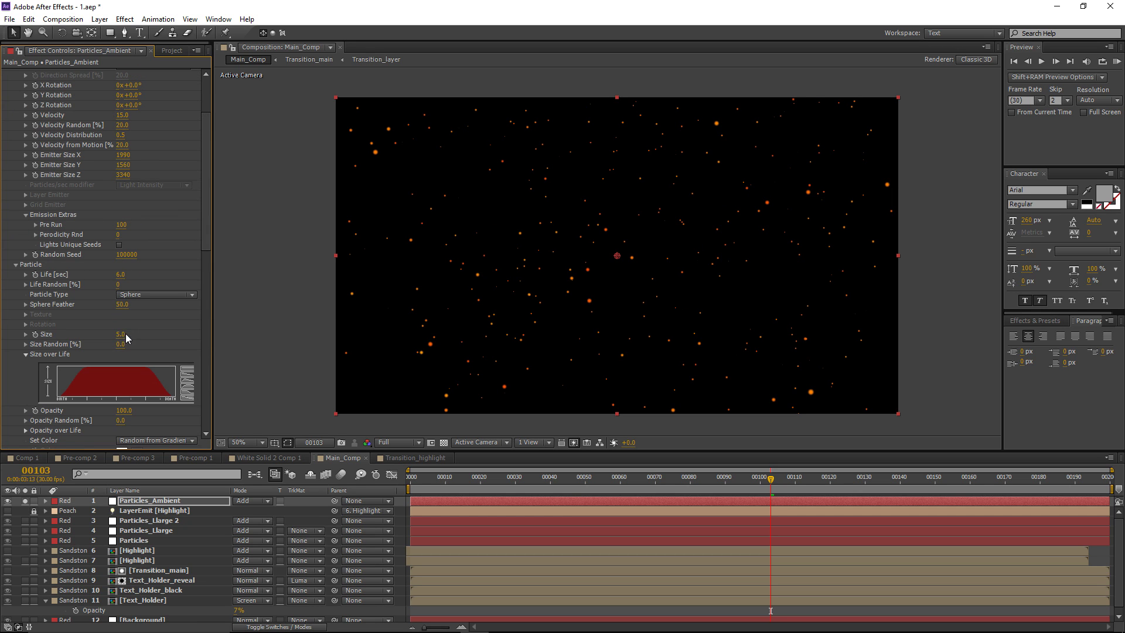
{"action": "key", "text": "Return"}
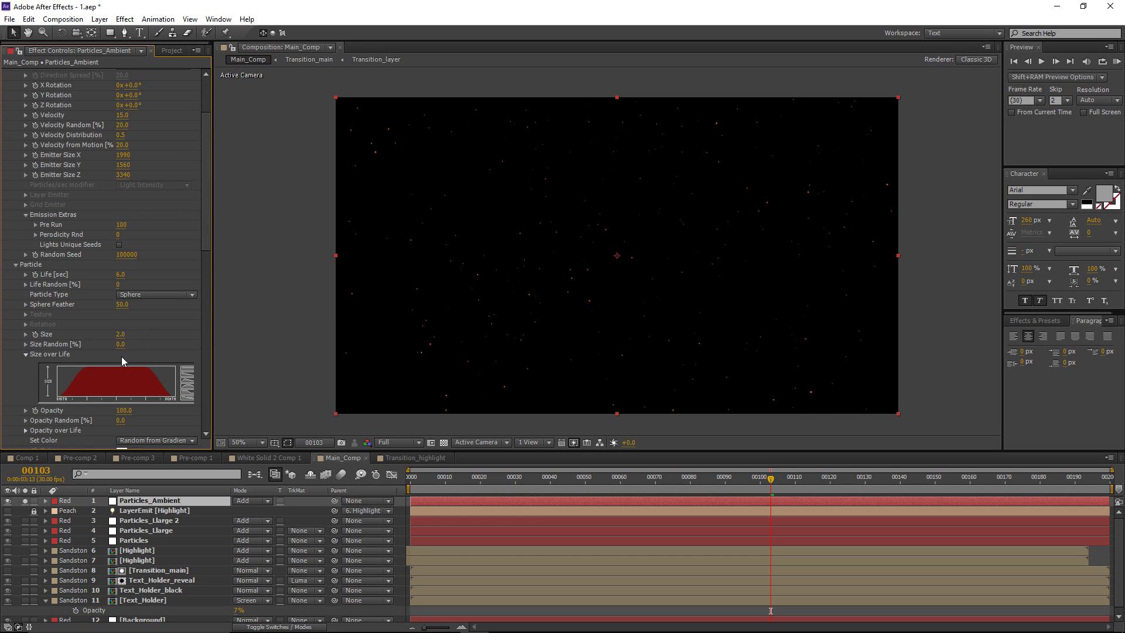
{"action": "left_click_drag", "start_coordinate": [120, 345], "coordinate": [134, 345]}
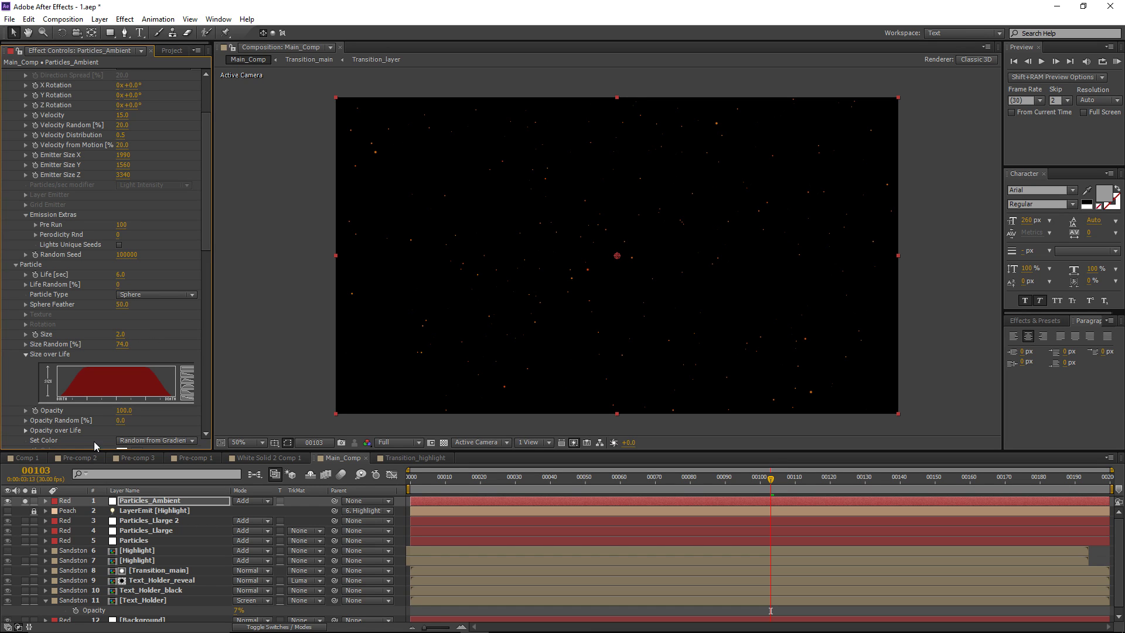
Step: Add a Glow to Particles_Ambient with a threshold of about 77% and radius 67, and turn off the layer's solo
{"action": "left_click", "coordinate": [124, 19]}
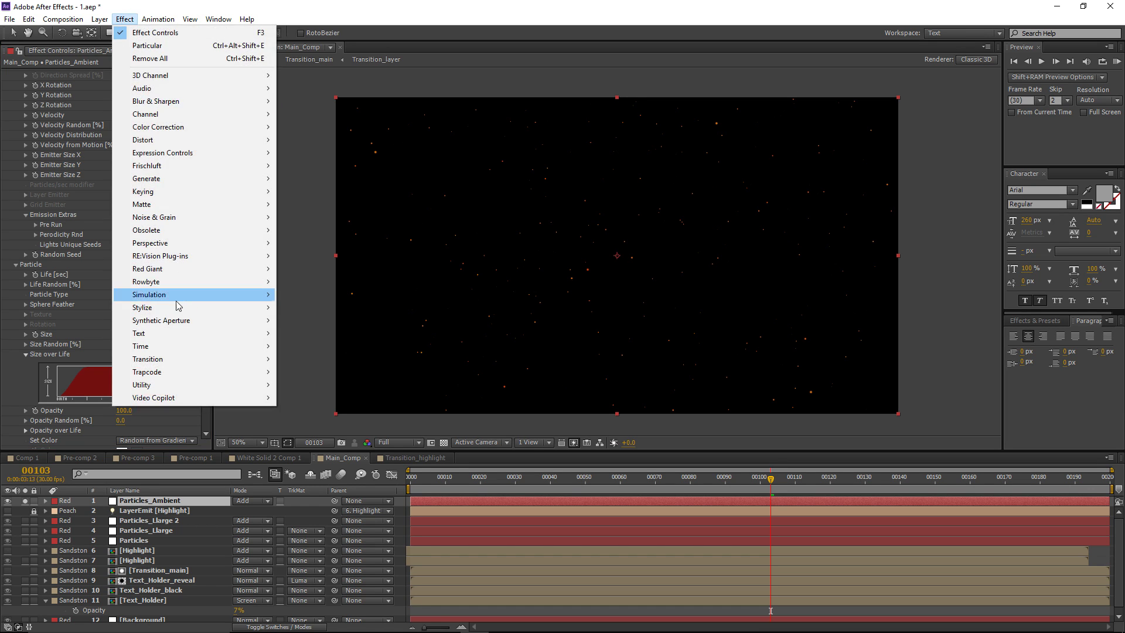
{"action": "mouse_move", "coordinate": [178, 307]}
{"action": "left_click", "coordinate": [310, 488]}
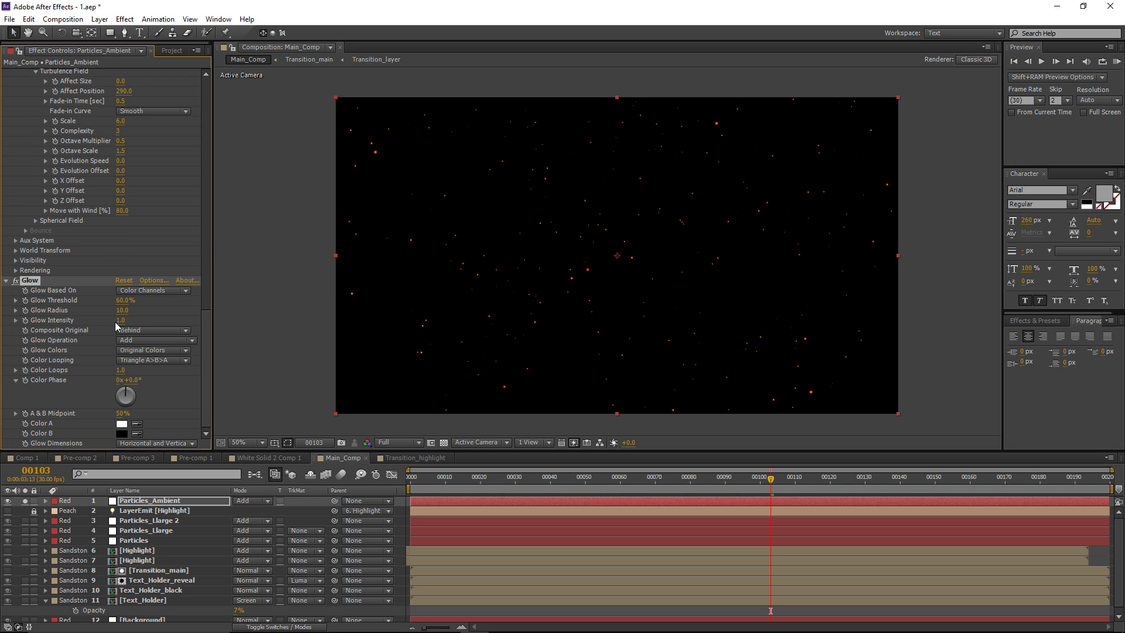
{"action": "left_click_drag", "start_coordinate": [125, 300], "coordinate": [152, 300]}
{"action": "left_click", "coordinate": [27, 507]}
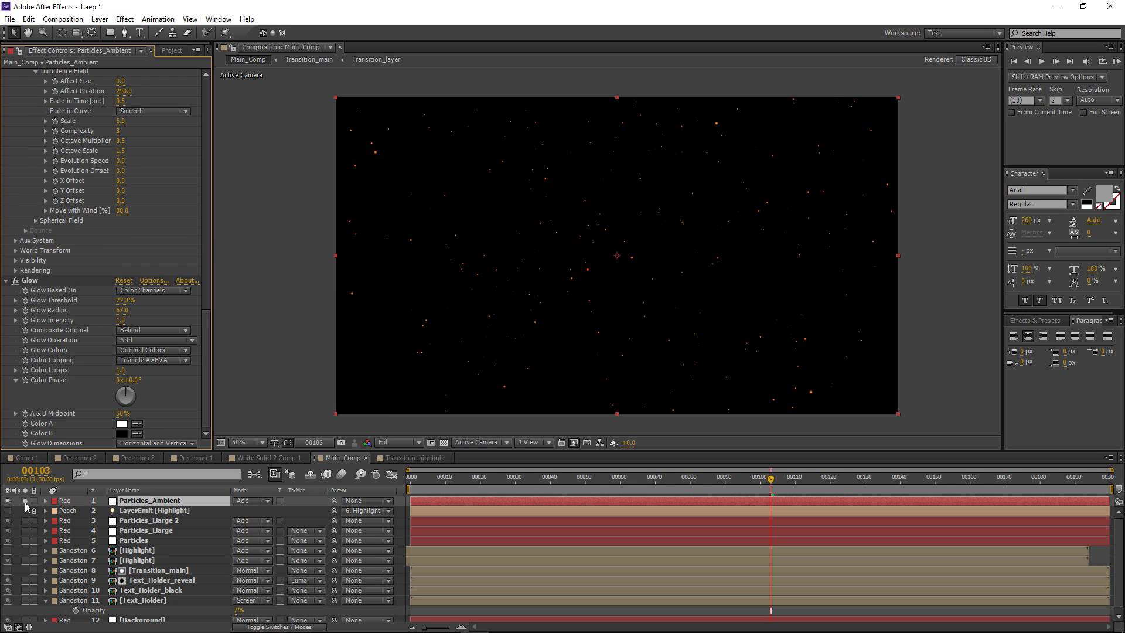
{"action": "left_click", "coordinate": [25, 503]}
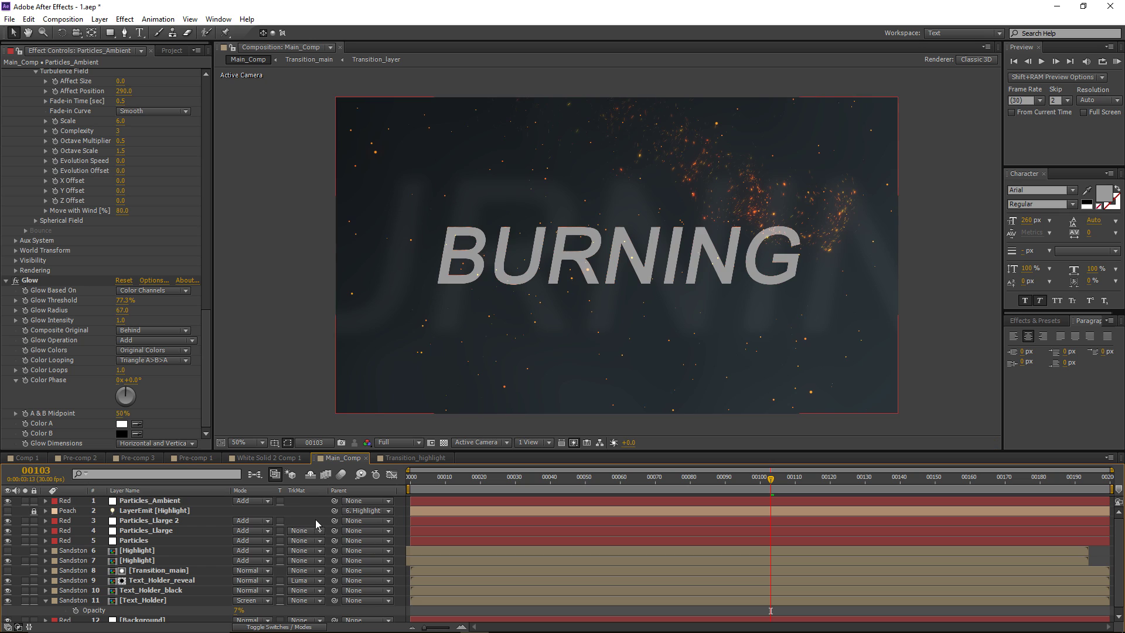
Step: Change the End Color of the Background layer's Ramp to a darker, more saturated blue
{"action": "scroll", "coordinate": [172, 552], "scroll_direction": "down", "scroll_amount": 1}
{"action": "left_click", "coordinate": [143, 616]}
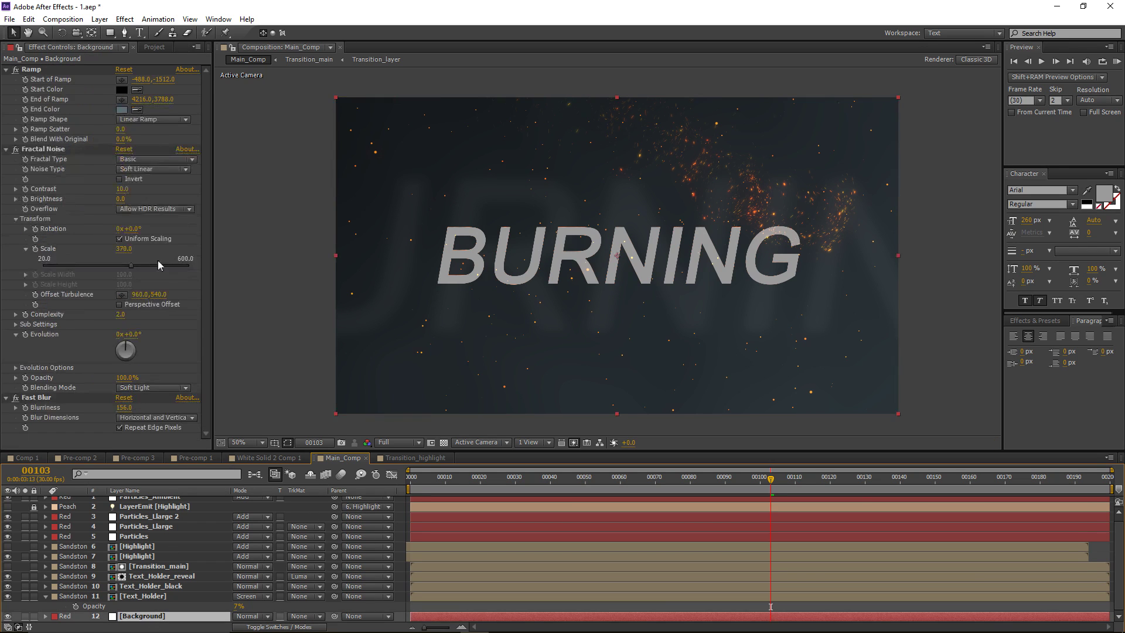
{"action": "left_click", "coordinate": [121, 110]}
{"action": "mouse_move", "coordinate": [146, 444]}
{"action": "left_mouse_down"}
{"action": "mouse_move", "coordinate": [142, 472]}
{"action": "mouse_move", "coordinate": [150, 465]}
{"action": "left_mouse_up"}
{"action": "left_click_drag", "start_coordinate": [273, 433], "coordinate": [277, 430]}
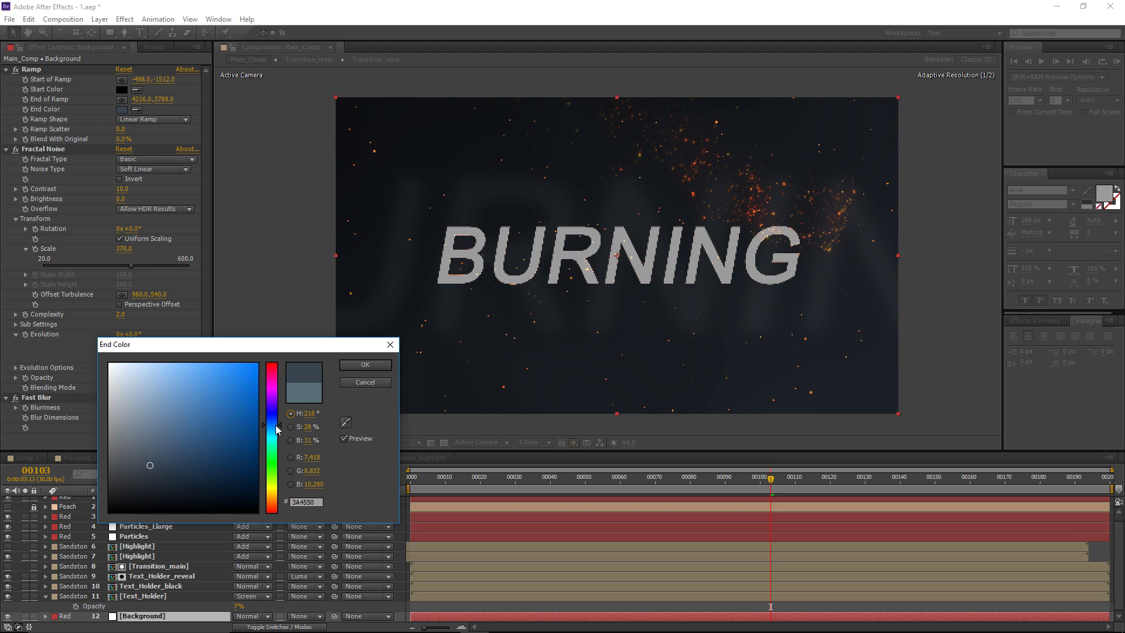
{"action": "mouse_move", "coordinate": [138, 487]}
{"action": "left_mouse_down"}
{"action": "mouse_move", "coordinate": [151, 468]}
{"action": "mouse_move", "coordinate": [171, 479]}
{"action": "mouse_move", "coordinate": [185, 471]}
{"action": "left_mouse_up"}
{"action": "left_click", "coordinate": [363, 364]}
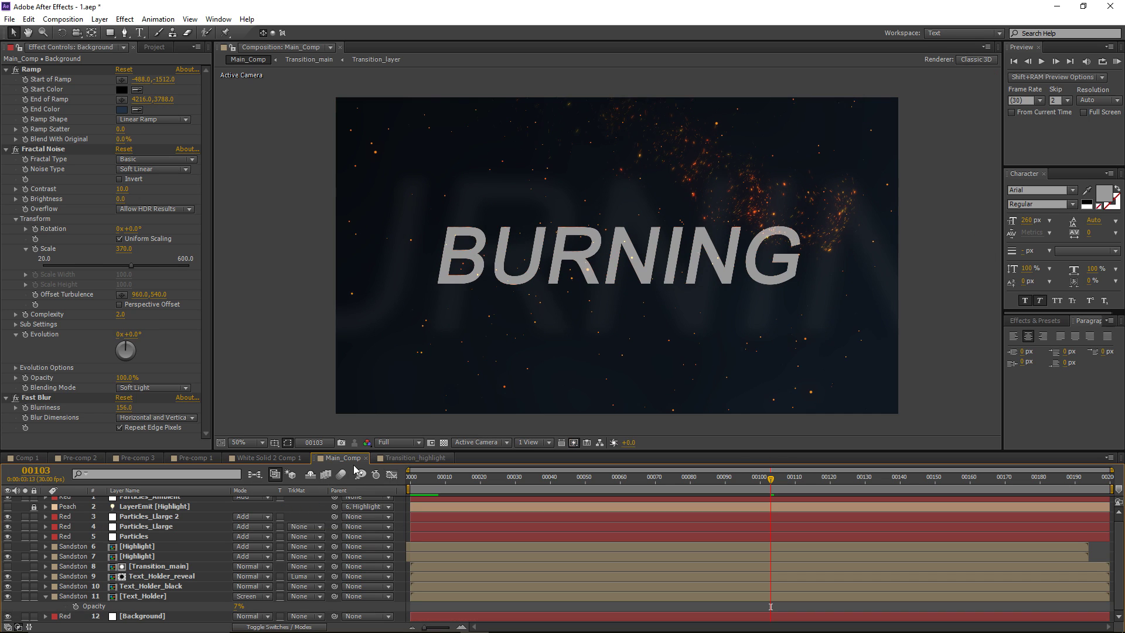
{"action": "scroll", "coordinate": [184, 537], "scroll_direction": "up", "scroll_amount": 1}
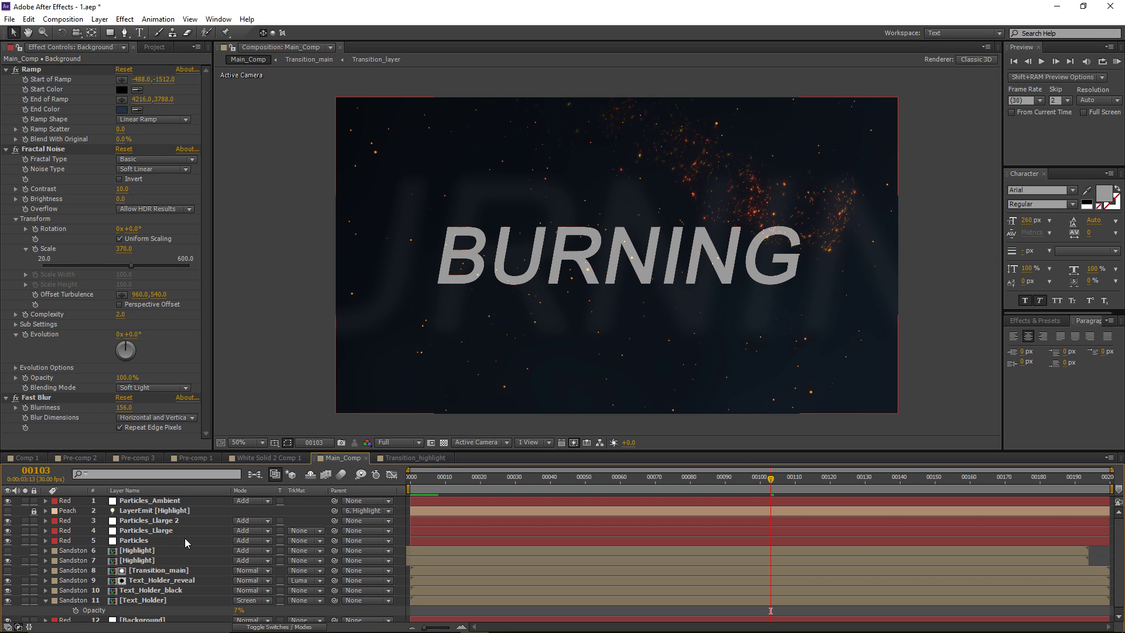
Step: Set the Particles_Ambient emitter's Particles/sec to 35
{"action": "left_click", "coordinate": [170, 500]}
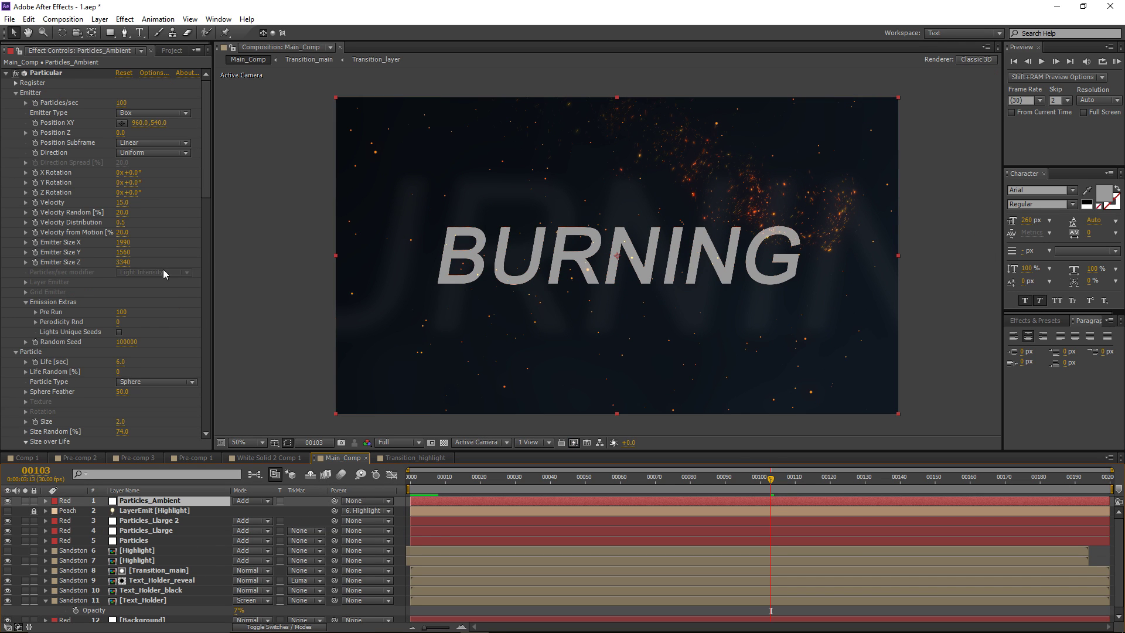
{"action": "left_click", "coordinate": [123, 103]}
{"action": "type", "text": "35"}
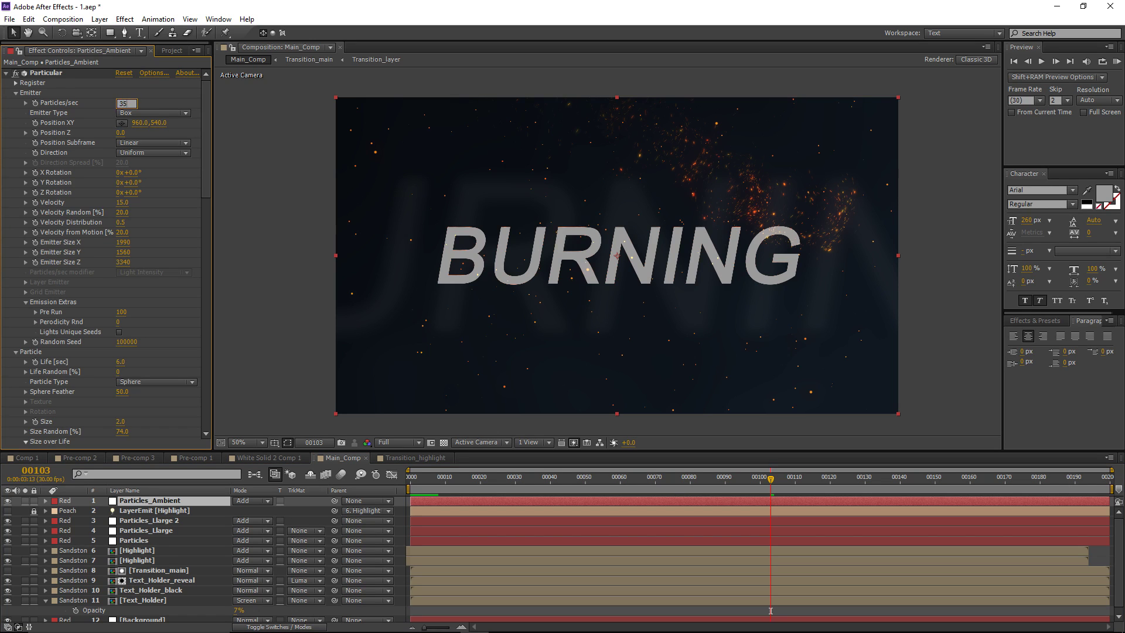
{"action": "key", "text": "Return"}
Step: Duplicate the Particles_Ambient layer and rename the copy Particles_Ambient_Blur
{"action": "left_click", "coordinate": [176, 501]}
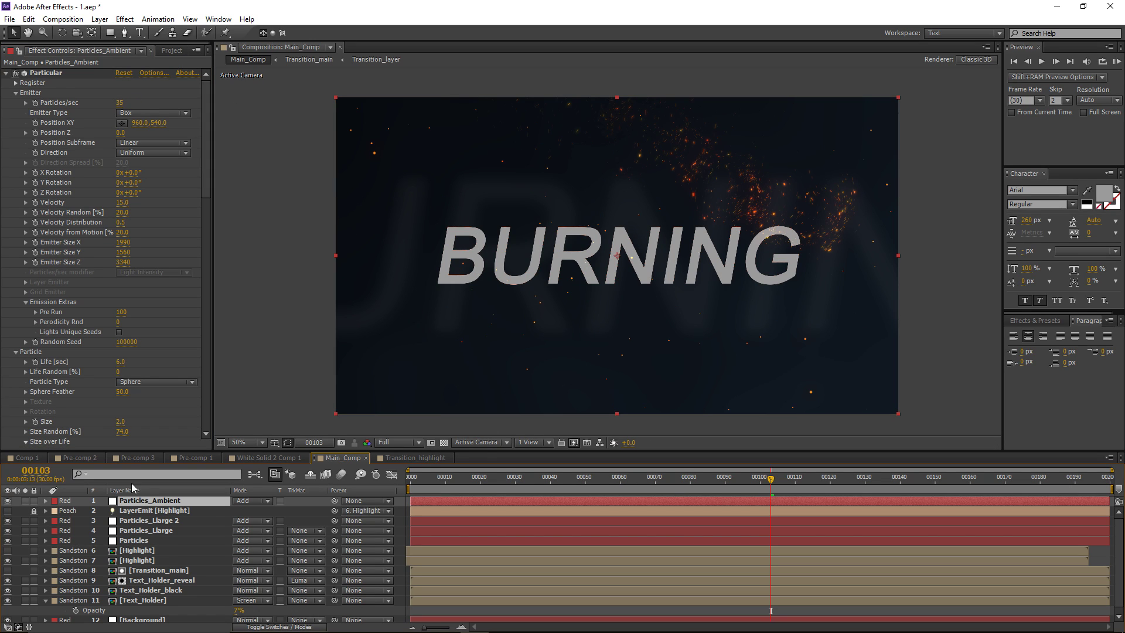
{"action": "key", "text": "ctrl+d"}
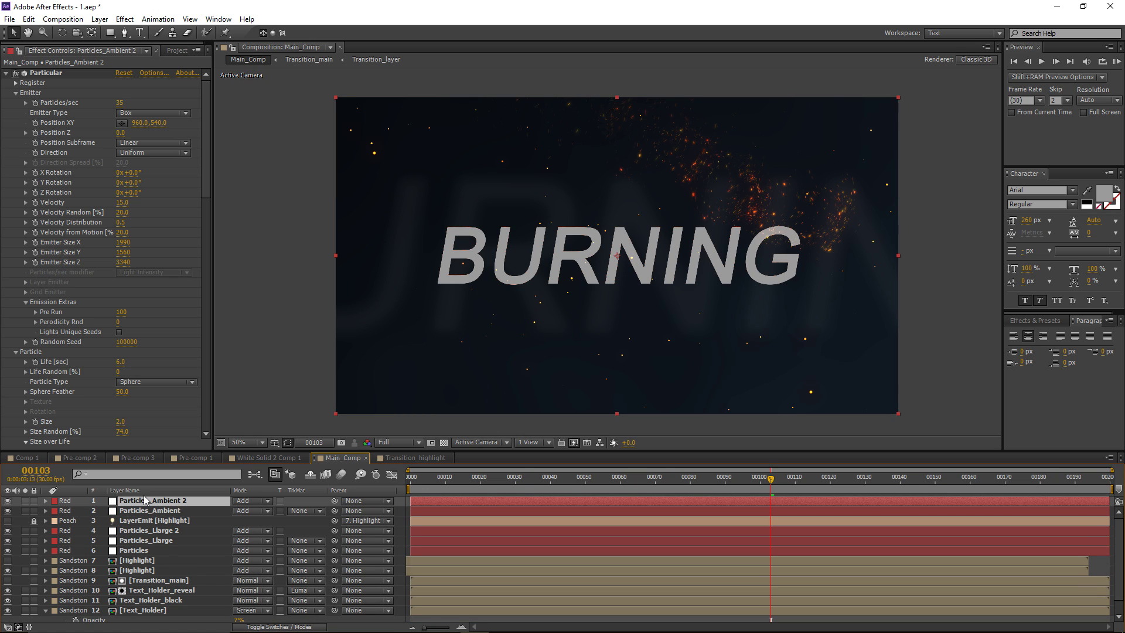
{"action": "key", "text": "Return"}
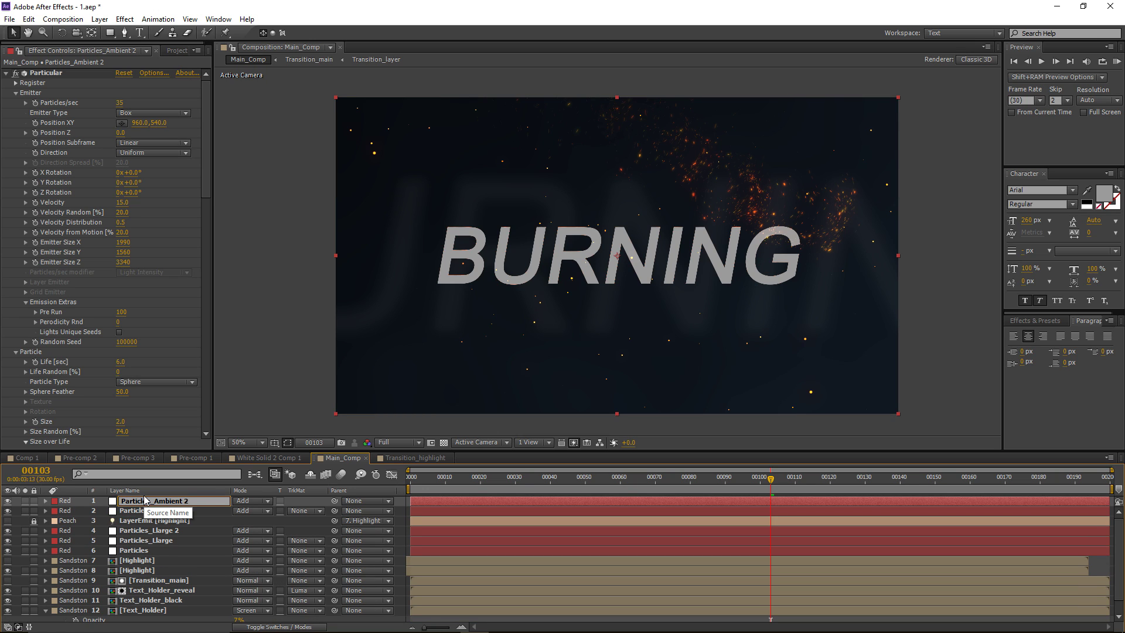
{"action": "type", "text": "_Blur"}
{"action": "key", "text": "Return"}
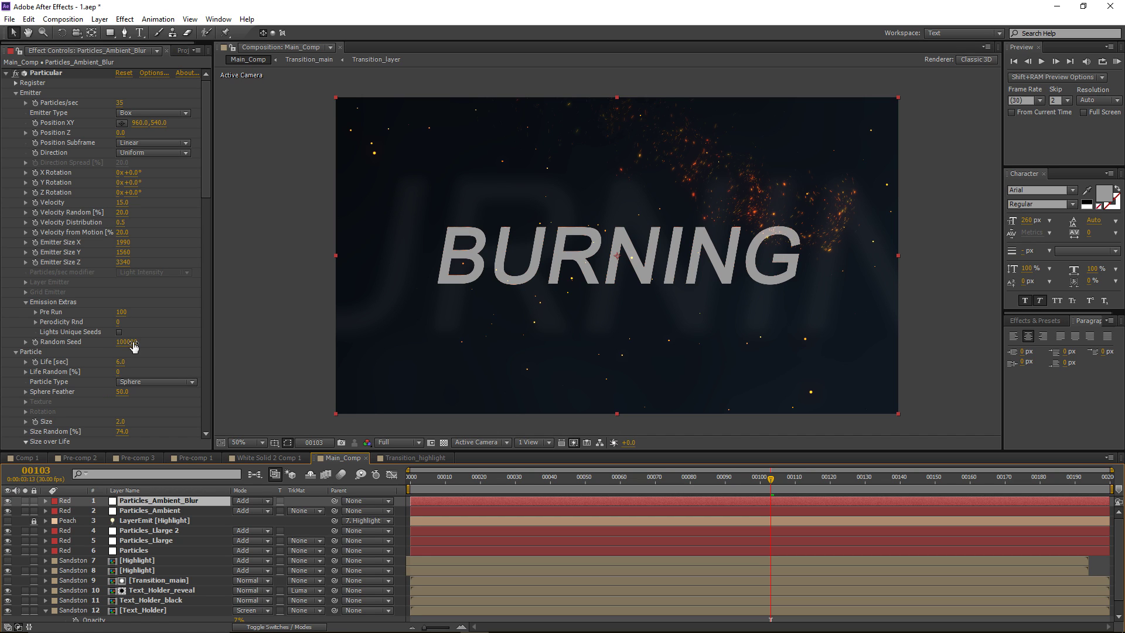
Step: Set the Random Seed of Particles_Ambient_Blur to 100100 and its particle Size to 11
{"action": "scroll", "coordinate": [155, 301], "scroll_direction": "down", "scroll_amount": 3}
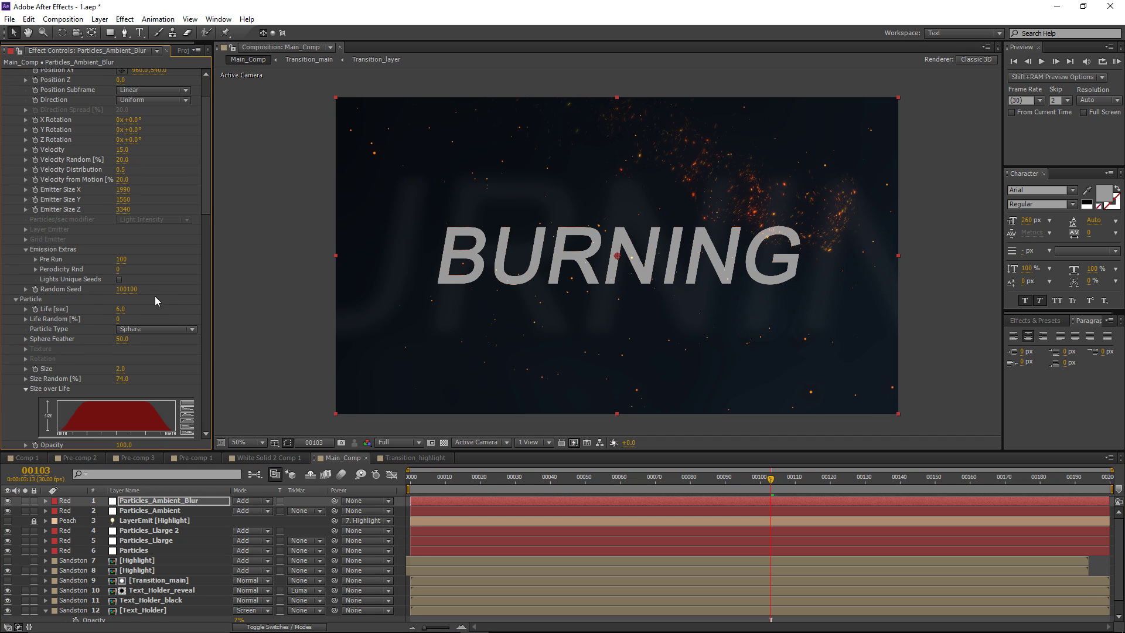
{"action": "left_click_drag", "start_coordinate": [128, 370], "coordinate": [123, 370]}
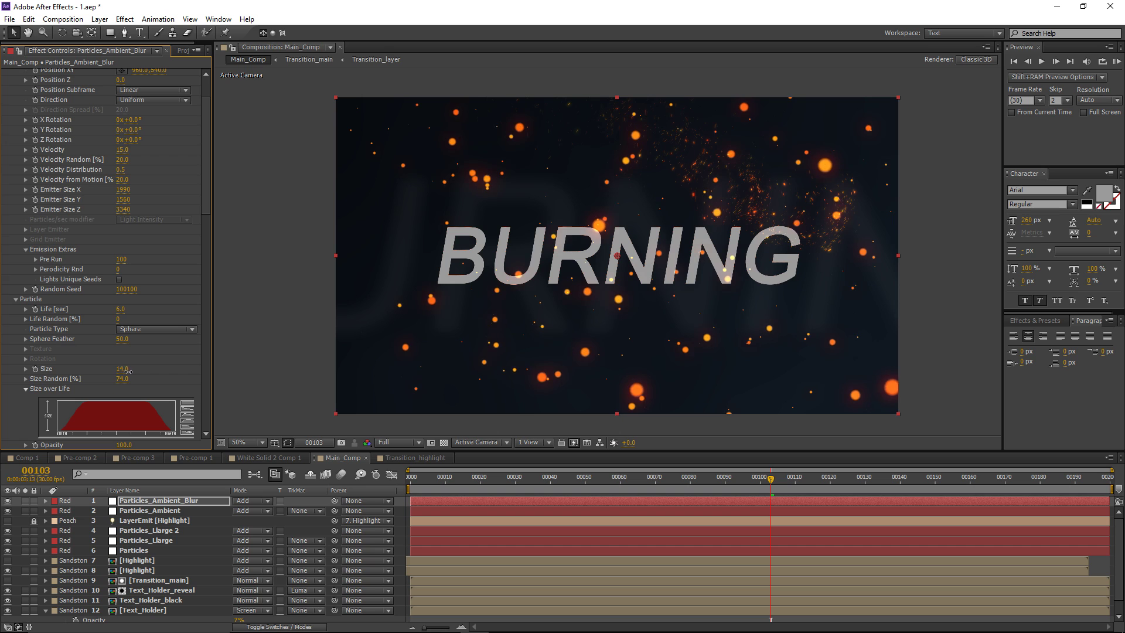
Step: Add a Camera Lens Blur to Particles_Ambient_Blur with Blur Radius 36 and Repeat Edge Pixels enabled
{"action": "left_click", "coordinate": [125, 19]}
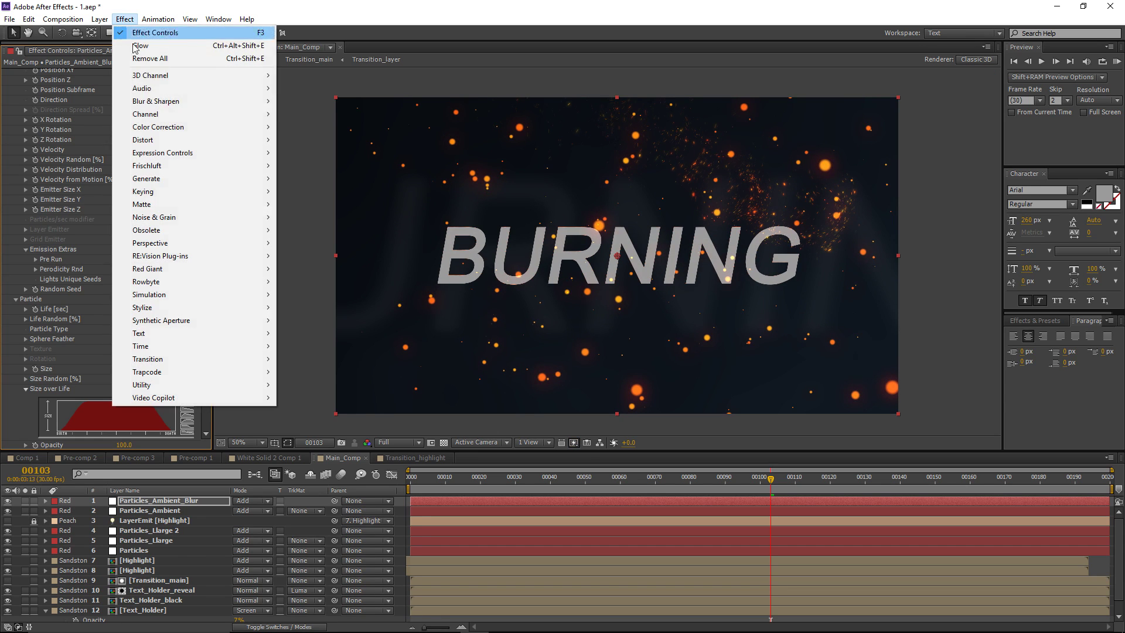
{"action": "mouse_move", "coordinate": [170, 102]}
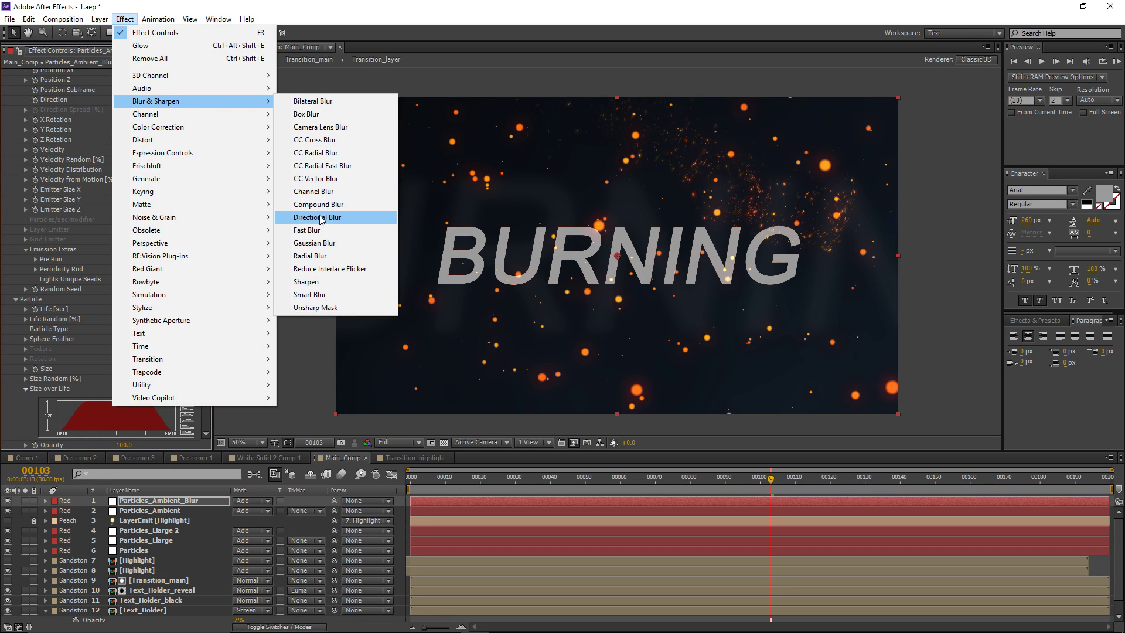
{"action": "left_click", "coordinate": [320, 127]}
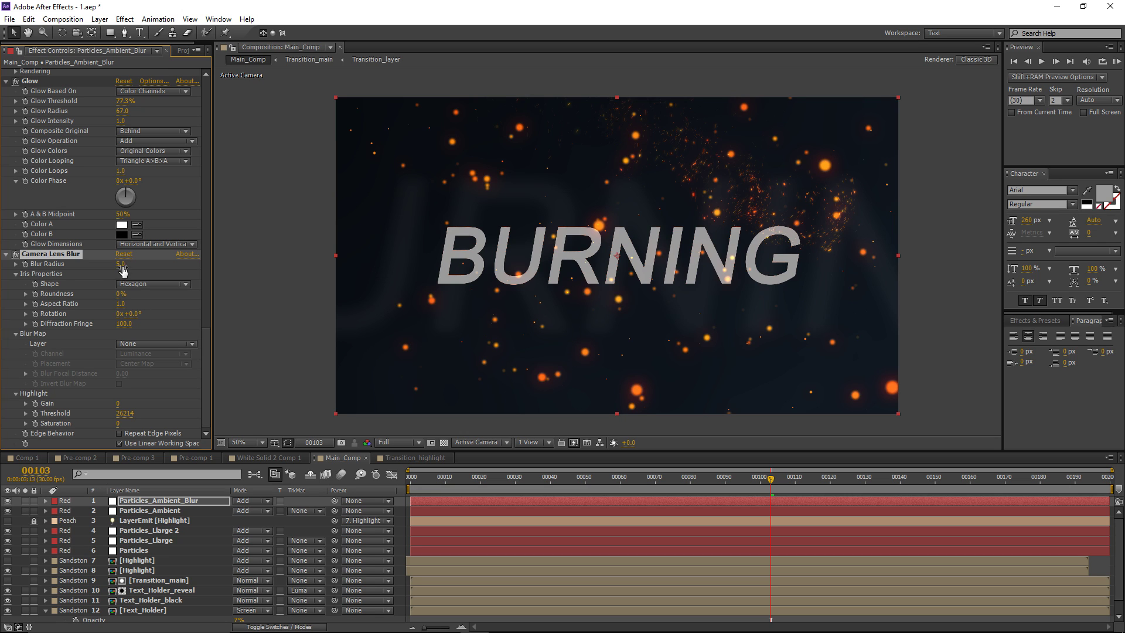
{"action": "left_click_drag", "start_coordinate": [123, 268], "coordinate": [130, 267]}
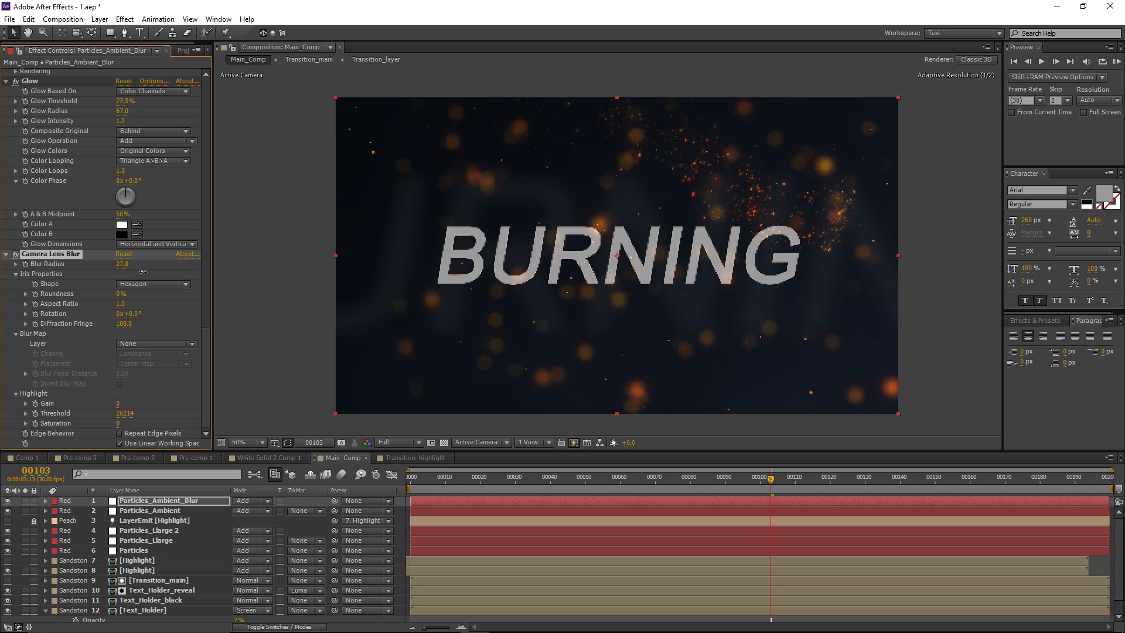
{"action": "left_click", "coordinate": [120, 433]}
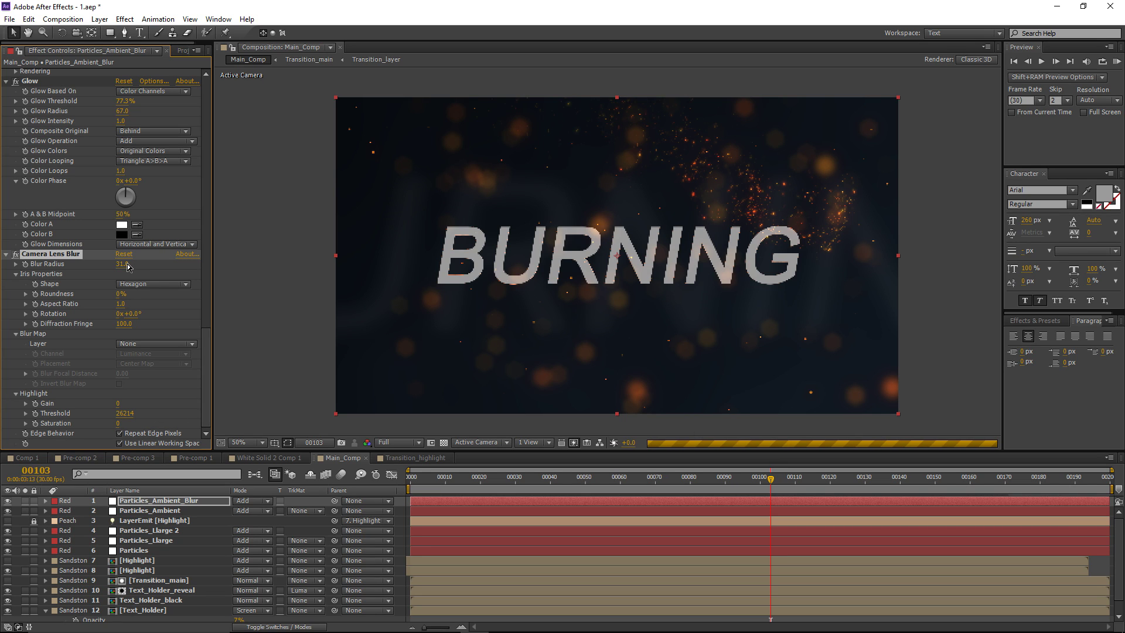
{"action": "left_click_drag", "start_coordinate": [129, 266], "coordinate": [130, 265]}
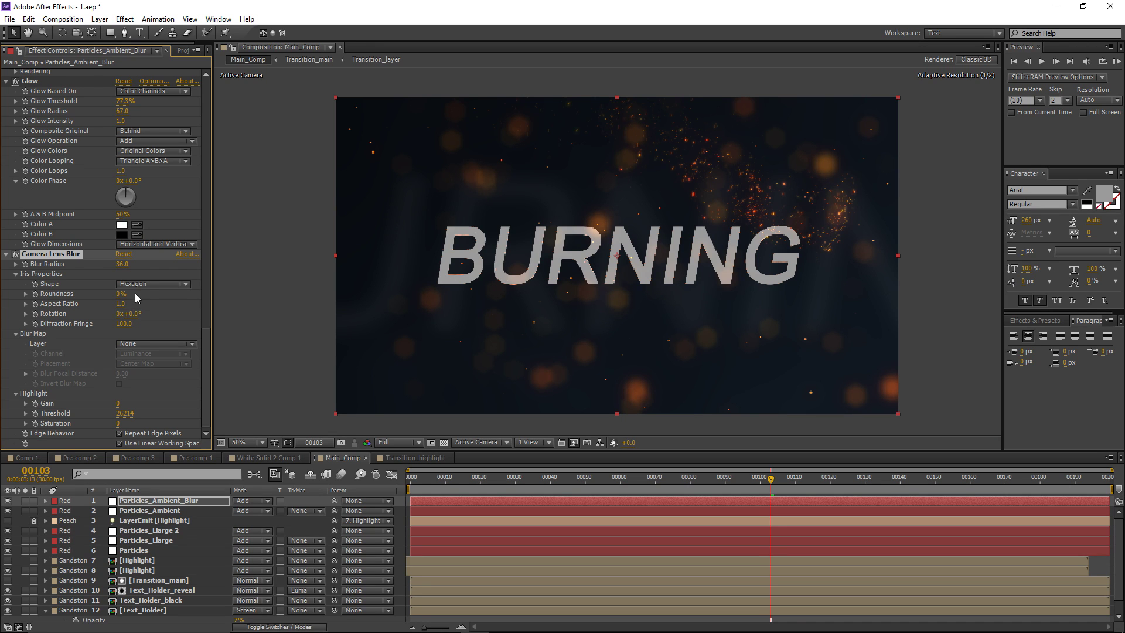
Step: Reduce the Particles/sec of Particles_Ambient_Blur to 15 and deselect the layer
{"action": "scroll", "coordinate": [135, 292], "scroll_direction": "up", "scroll_amount": 10}
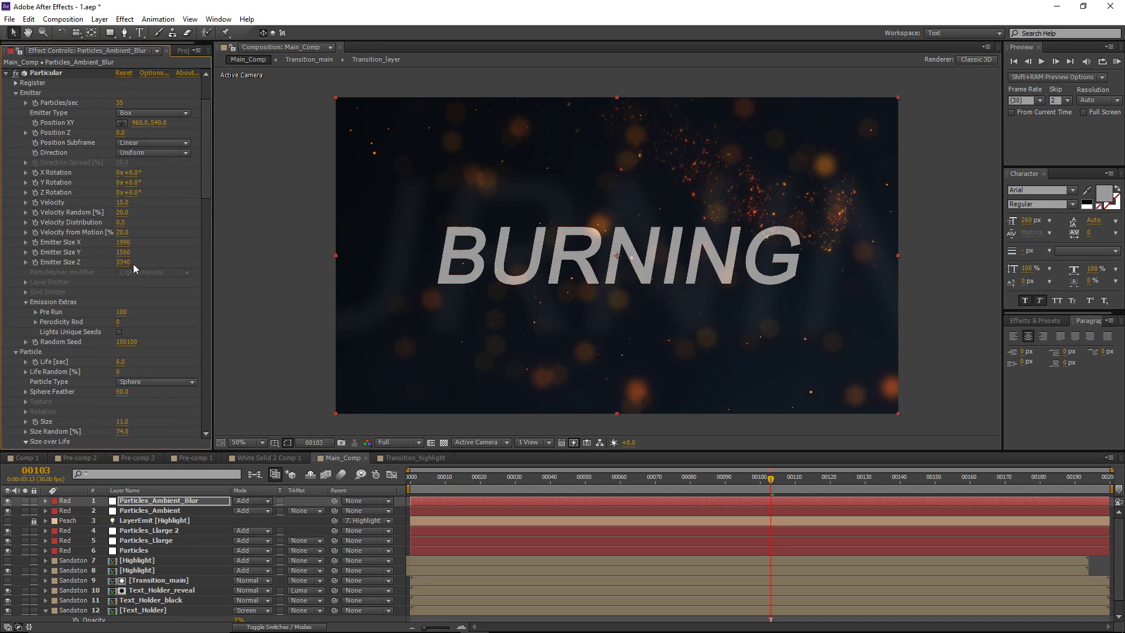
{"action": "left_click", "coordinate": [155, 96]}
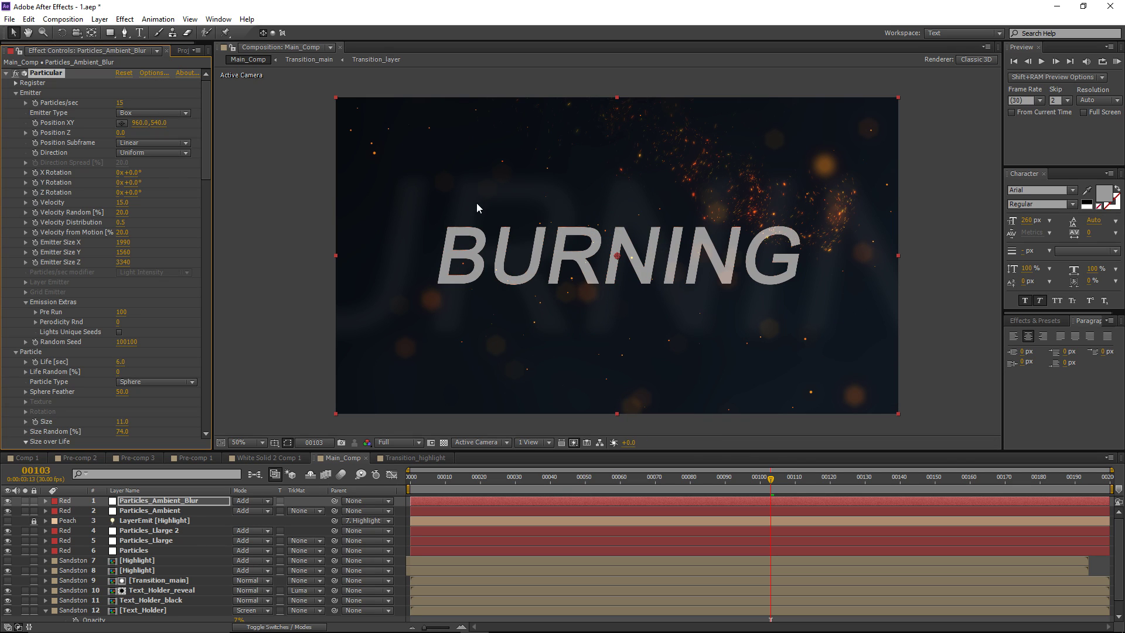
{"action": "left_click", "coordinate": [308, 392]}
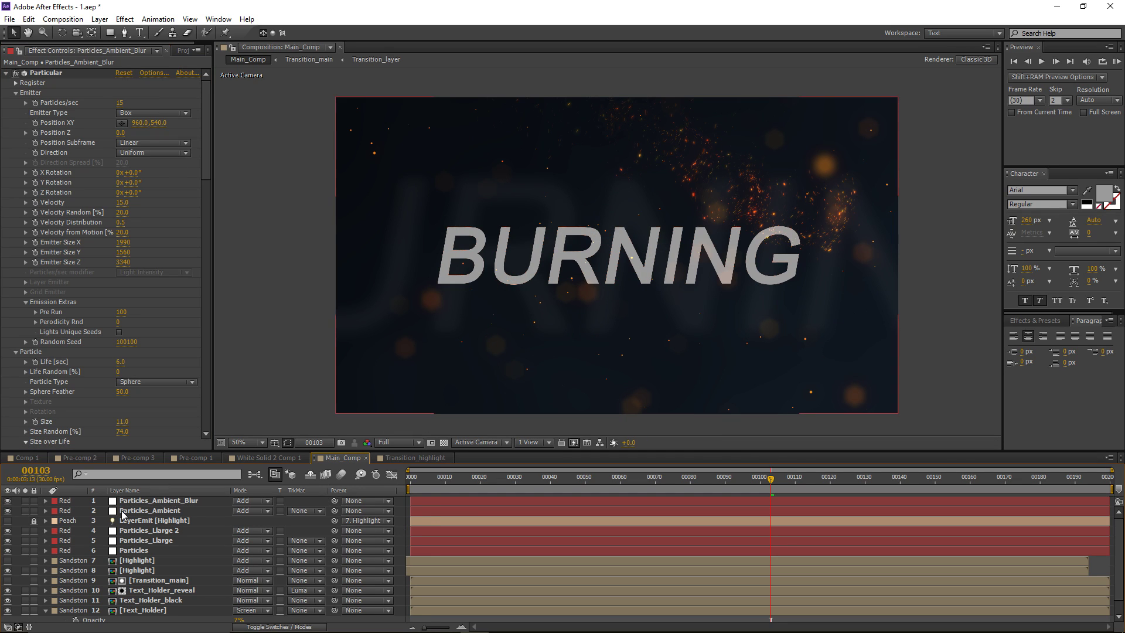
Step: Preview the Main_Comp animation in an enlarged composition view to check the sharp and blurred ambient particles
{"action": "left_click", "coordinate": [178, 510]}
{"action": "key", "text": "space"}
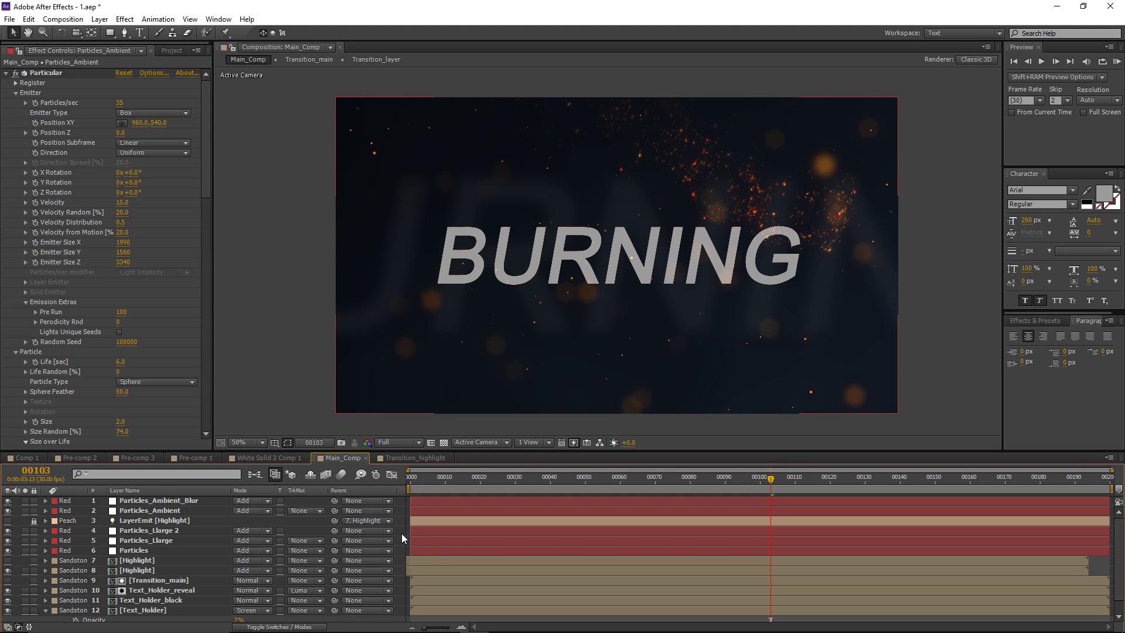
{"action": "key", "text": "grave"}
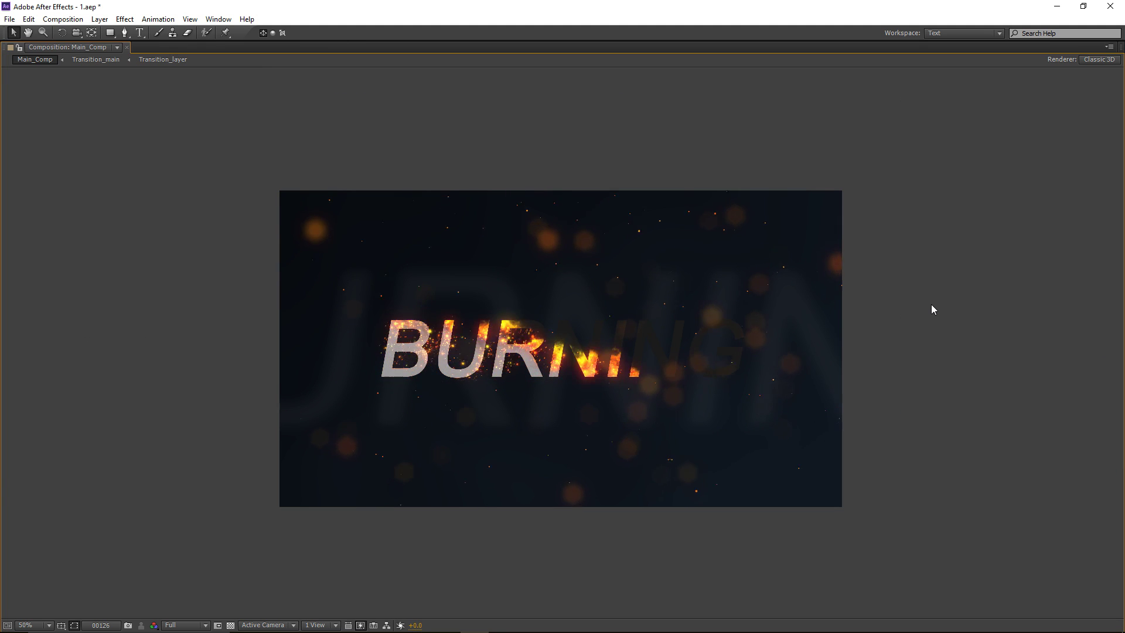